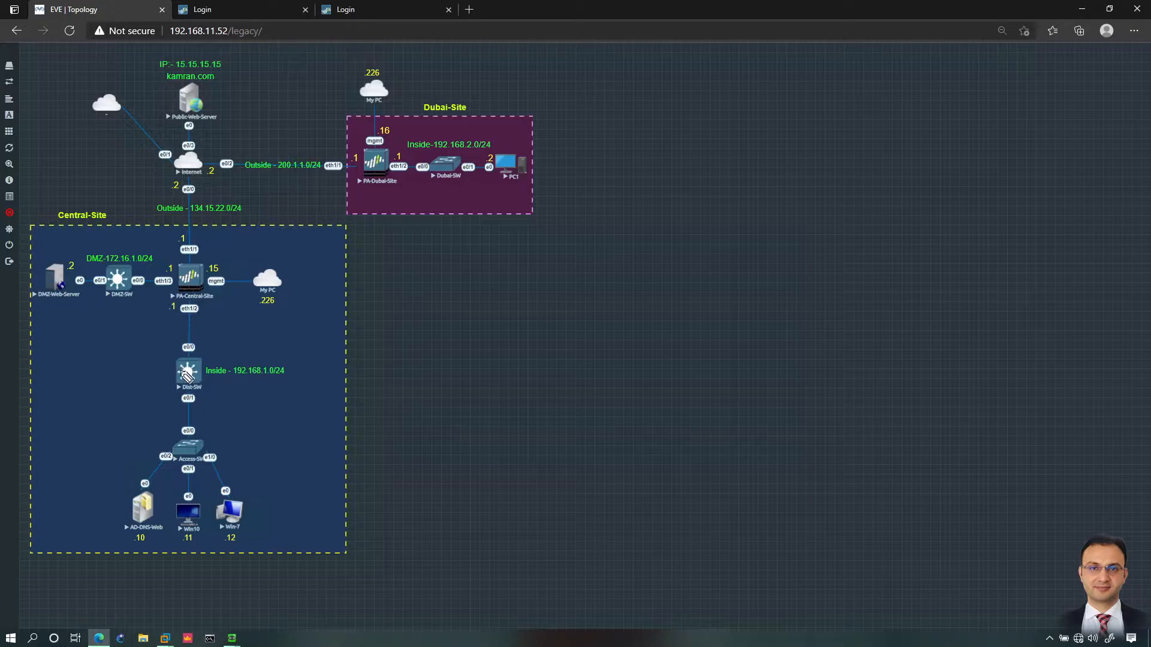
Step: Handwrite the subnet notes 20.1.1.0/24, 2.1/24 and 3.0/24 beside Dist-SW
mouse_move(171, 368)
mouse_down()
mouse_move(112, 370)
mouse_move(115, 383)
mouse_move(151, 391)
mouse_move(126, 394)
mouse_up()
drag(59, 376, 116, 367)
click(79, 378)
click(101, 372)
drag(124, 357, 135, 363)
drag(140, 358, 145, 364)
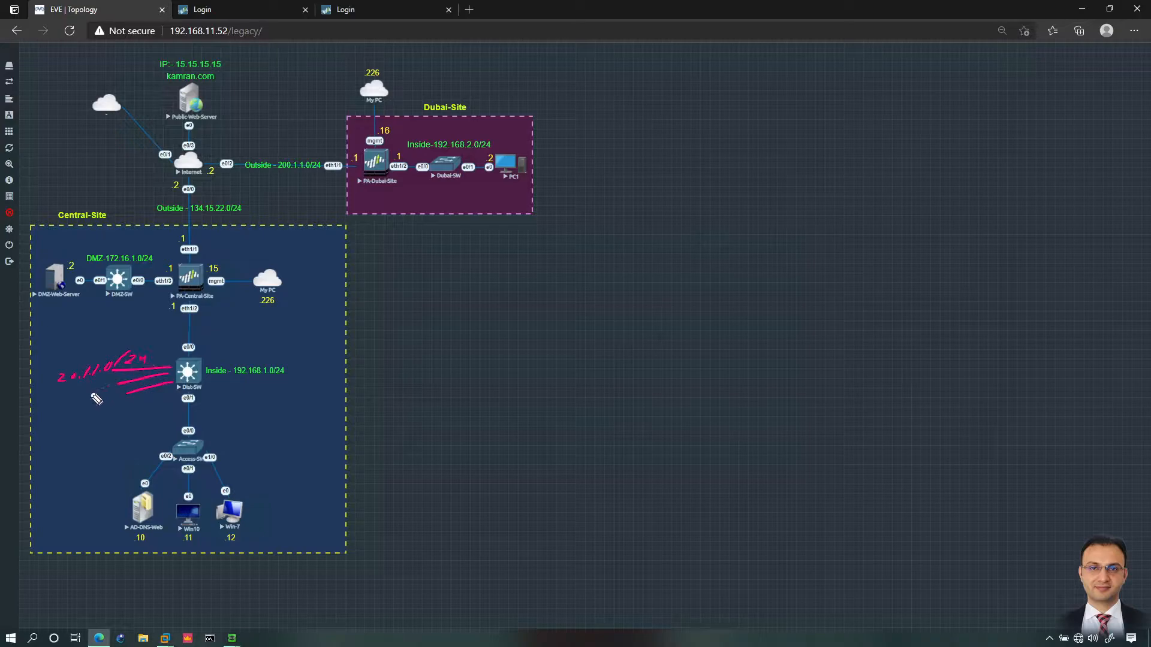
drag(87, 389, 92, 392)
mouse_move(99, 390)
mouse_down()
mouse_move(131, 395)
mouse_move(76, 419)
mouse_move(128, 411)
mouse_up()
click(87, 414)
Step: Write 10.1.1.0/24 beside PA-Central-Site and mark the link above Dist-SW
mouse_move(191, 275)
mouse_down()
mouse_move(235, 253)
mouse_move(225, 277)
mouse_move(249, 247)
mouse_move(263, 253)
mouse_up()
drag(268, 252, 279, 251)
mouse_move(288, 245)
mouse_down()
mouse_move(295, 256)
mouse_move(329, 253)
mouse_up()
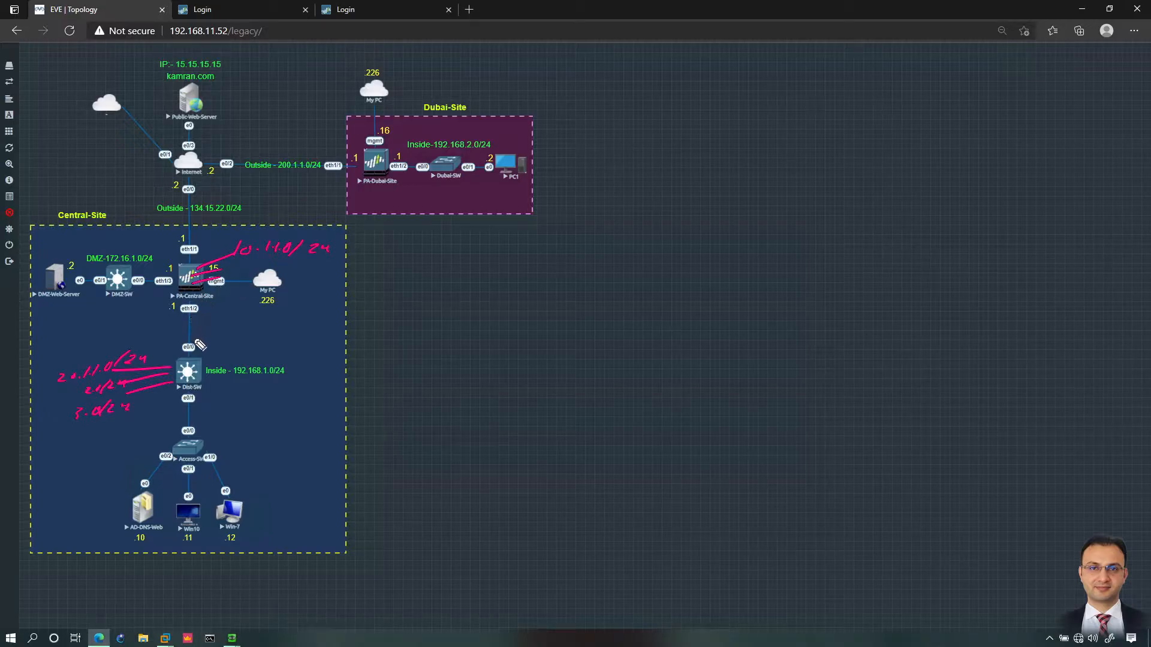
drag(193, 347, 207, 343)
drag(172, 343, 178, 348)
Step: Exit the pen tool, clearing the handwritten notes from the topology
key(Escape)
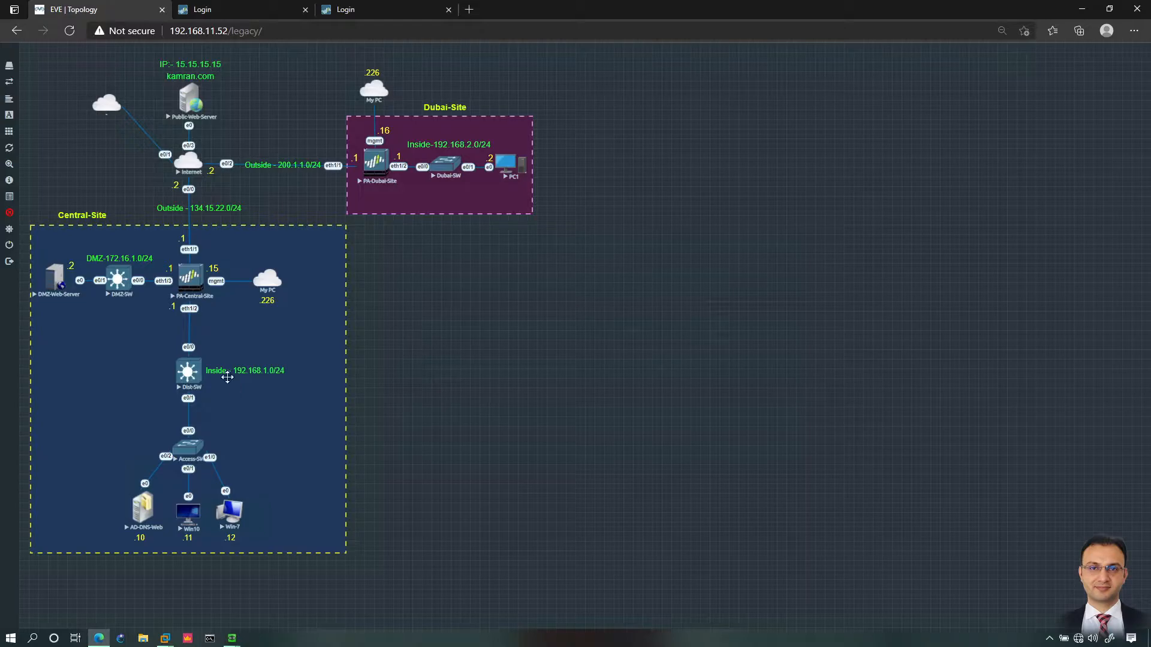
Step: Launch the Dist-SW console session in SecureCRT and wake the prompt
click(189, 375)
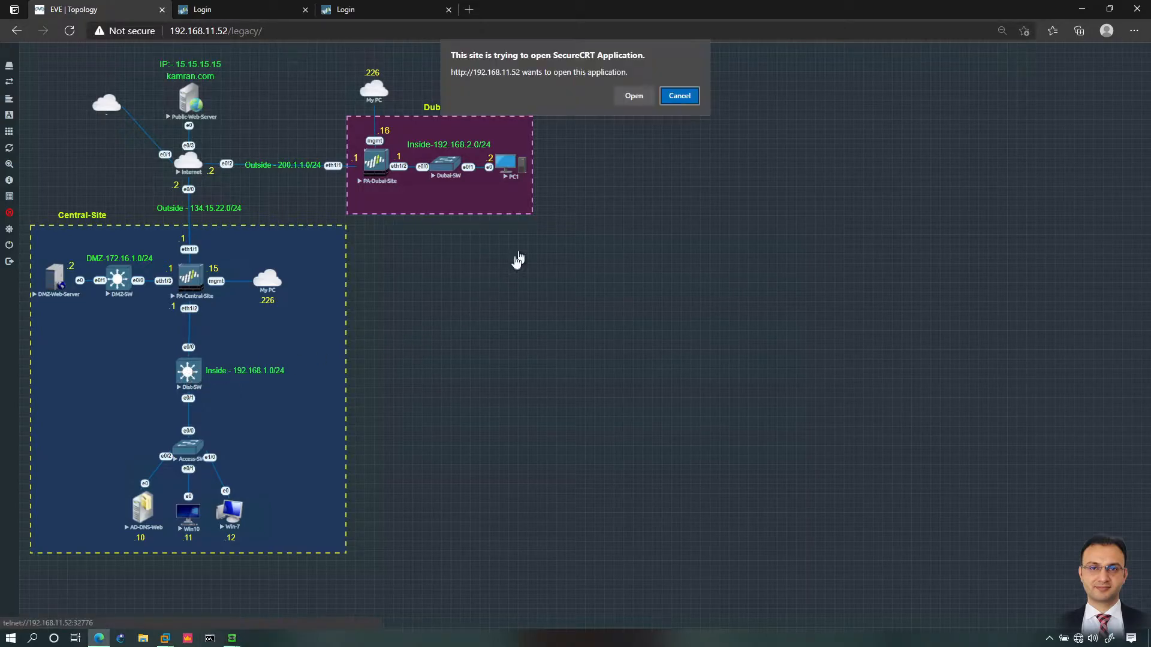
click(631, 97)
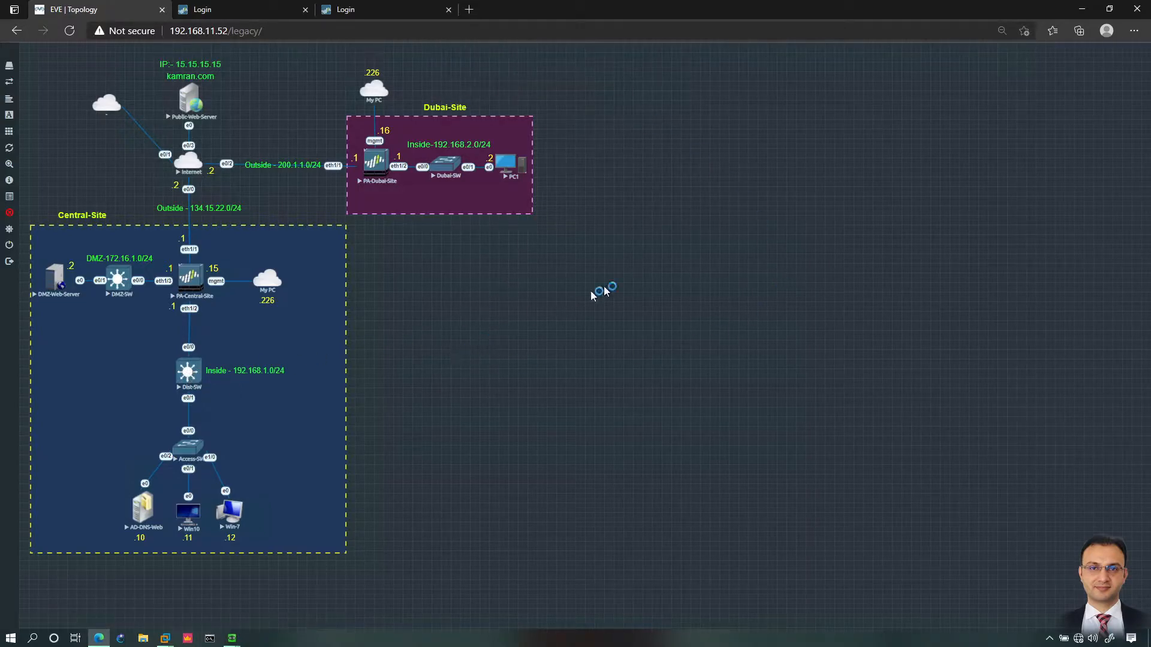
drag(548, 248, 521, 247)
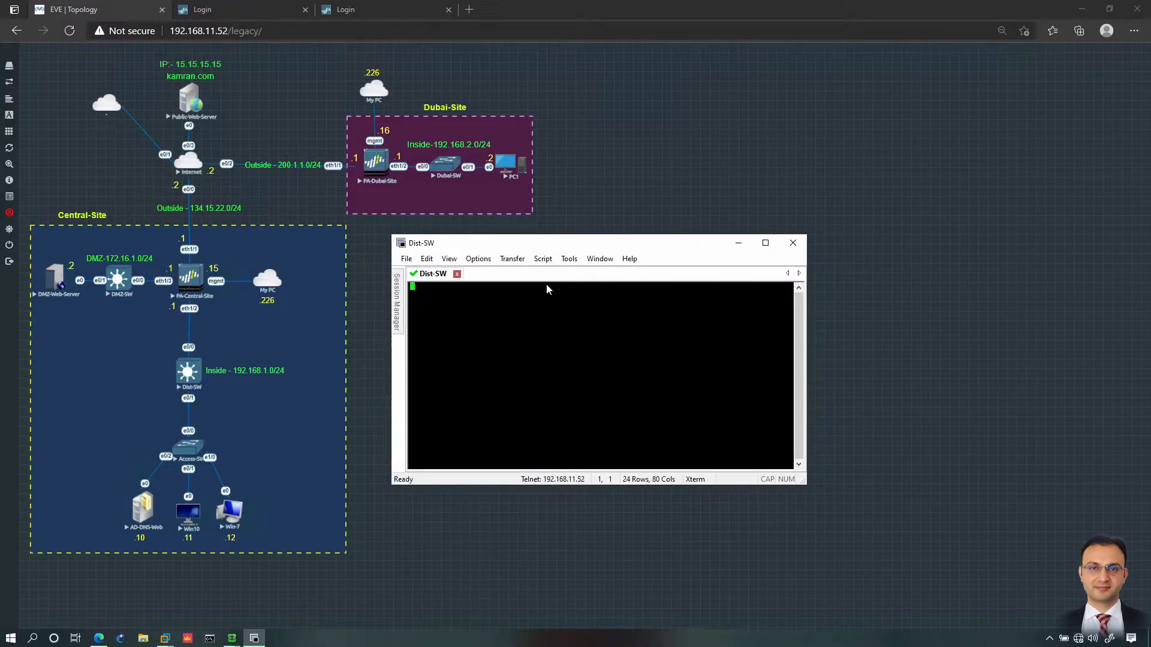
key(Return)
Step: Enter privileged mode and list the switch interfaces with show ip int bri
text(en)
key(Return)
text(show ip int bri)
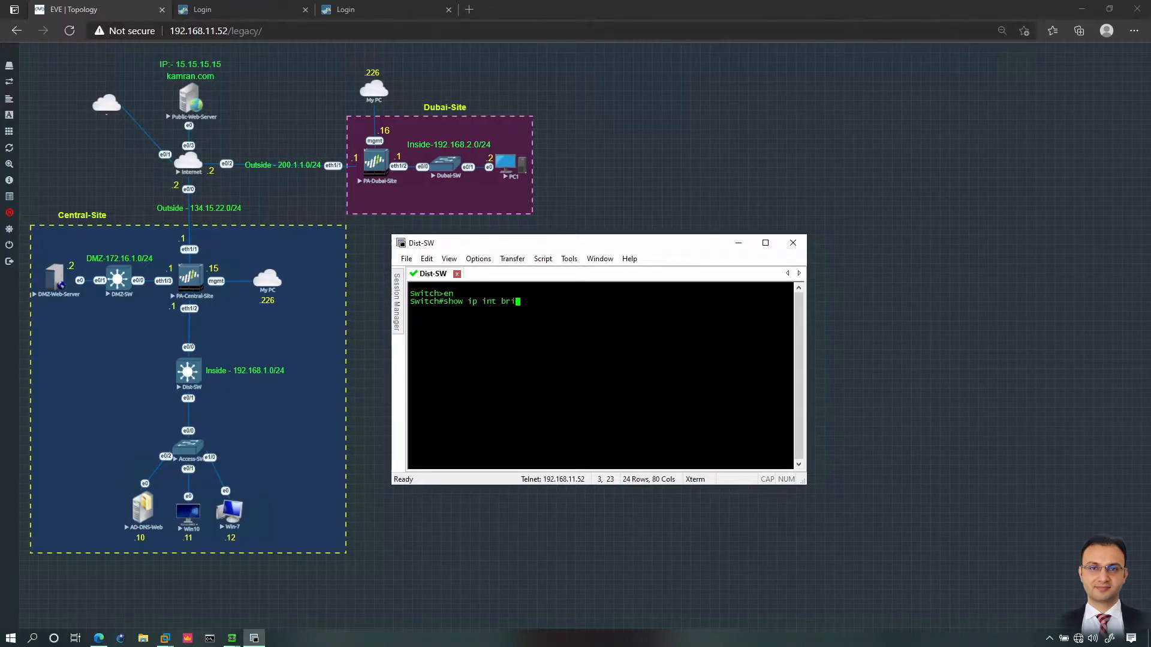
key(Return)
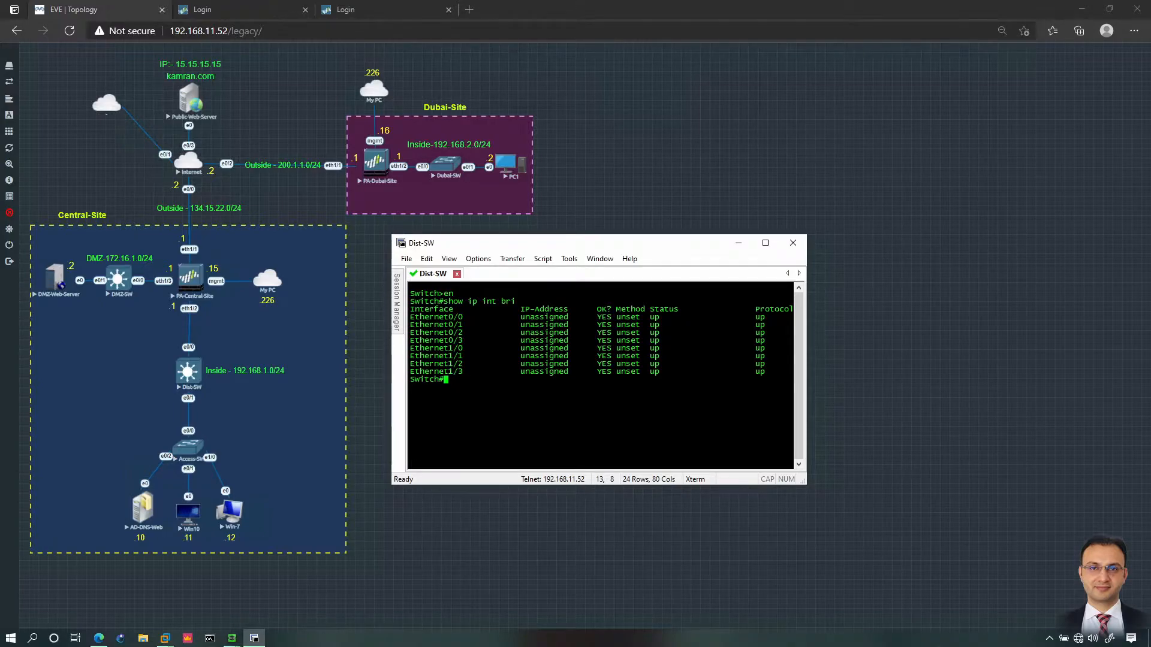
Step: Enter global configuration mode and begin the hostname command
text(conf t)
key(Return)
text(host)
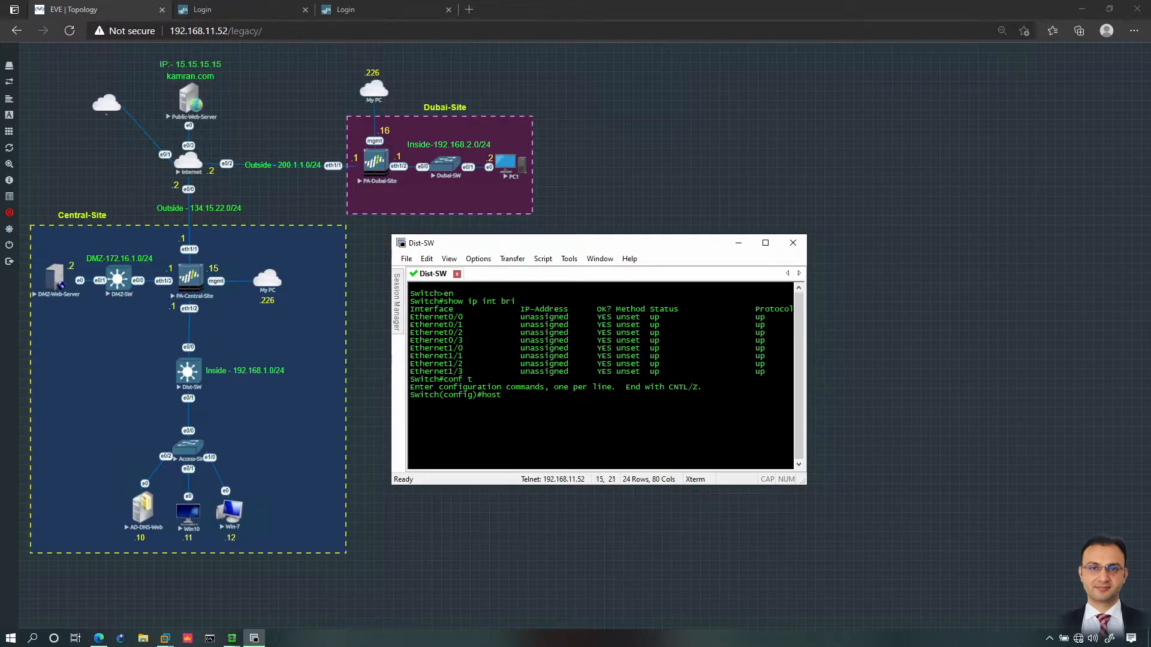
text( Dist-SW)
Step: Set hostname Dist-SW and give Loopback1 the address 20.1.1.1/24
key(Return)
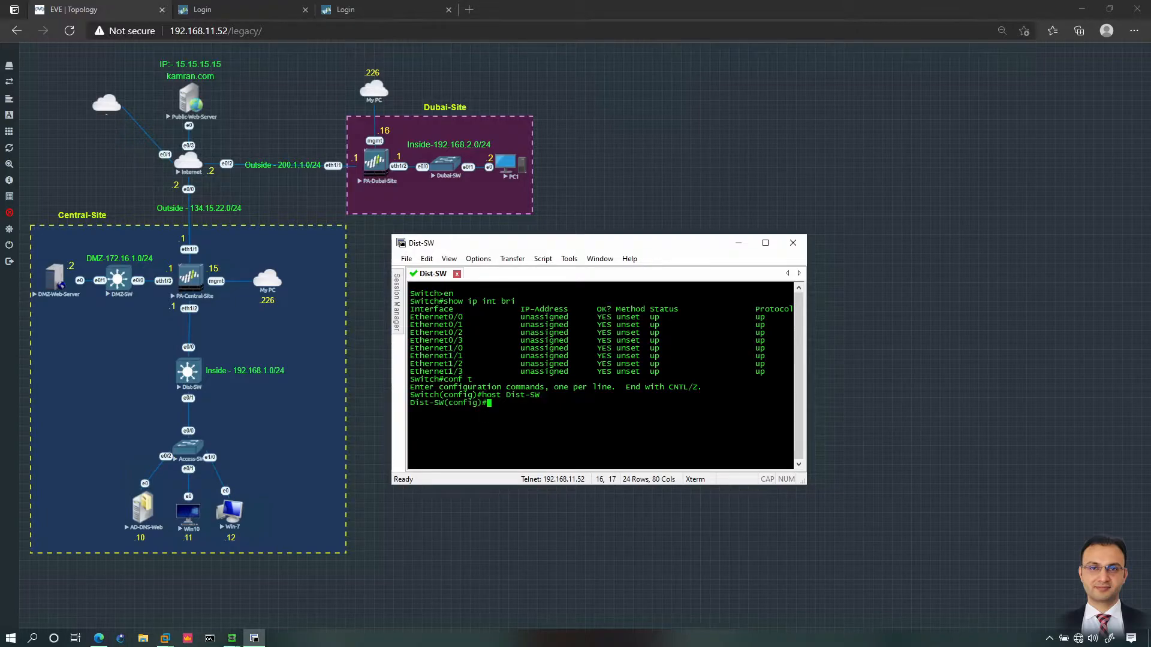
text(int lo 1)
key(Return)
text(ip add )
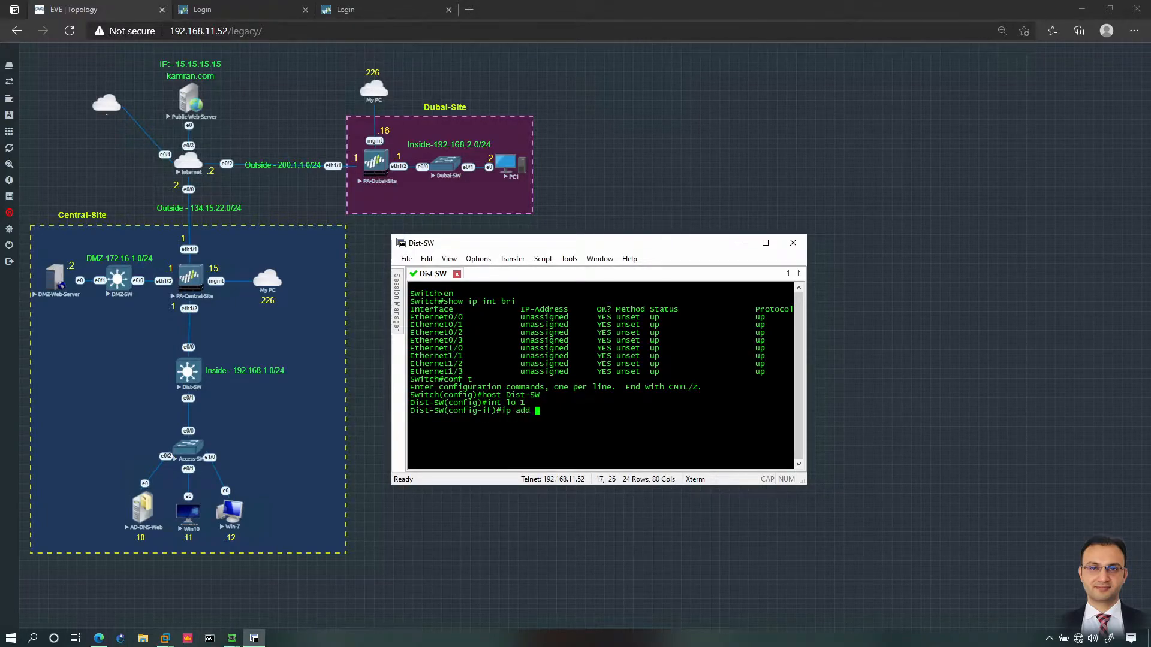
text(10.1.1.1)
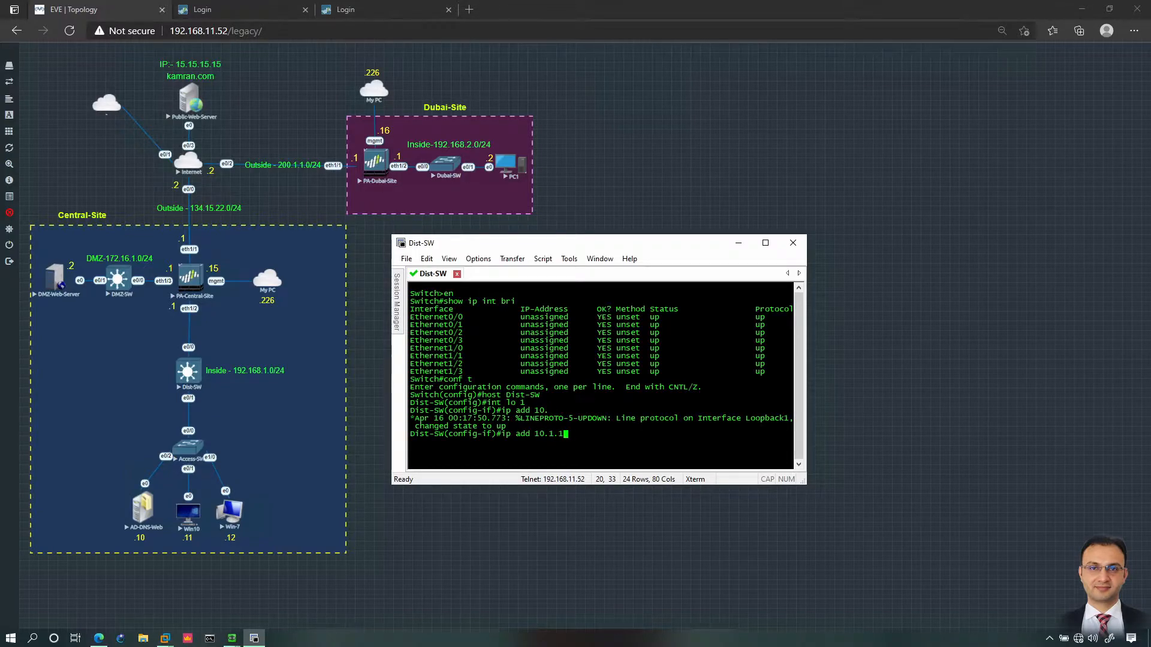
text(.1.1.1 255.255.255.0)
key(Return)
Step: Give Loopback2 the address 20.1.2.1 255.255.255.0
text(int lo 2)
key(Return)
text(ip add 20.1.2.1 )
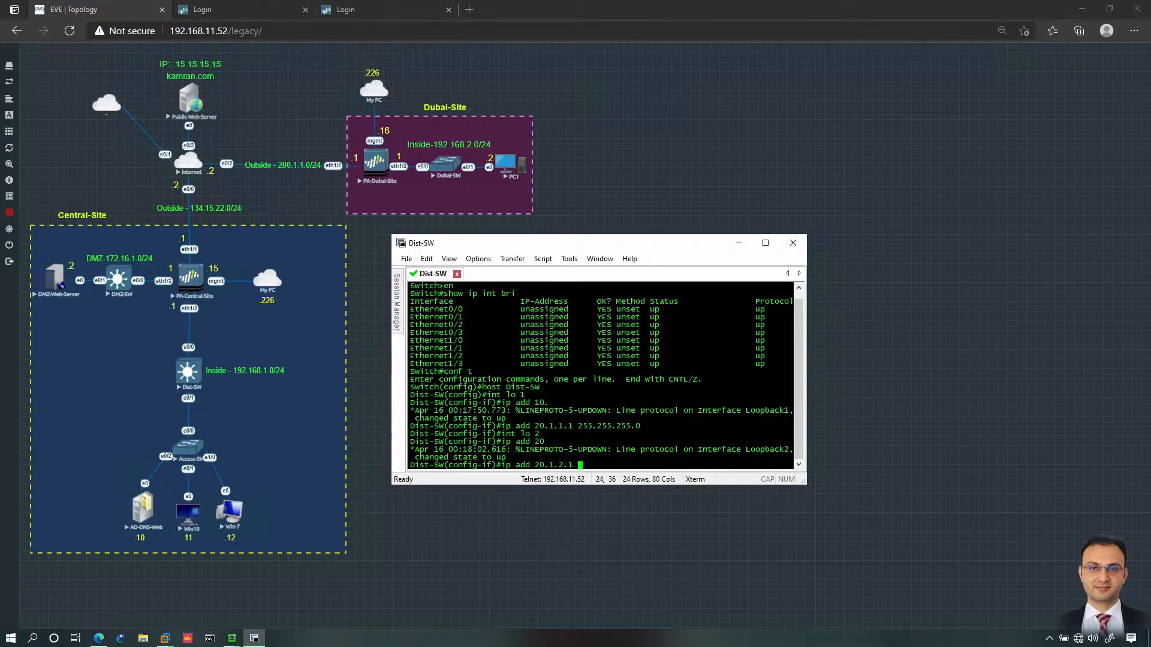
text(255.255.255.0)
key(Return)
Step: Give Loopback3 20.1.3.1/24 and verify the loopbacks with do show ip int br
text(int lo 2)
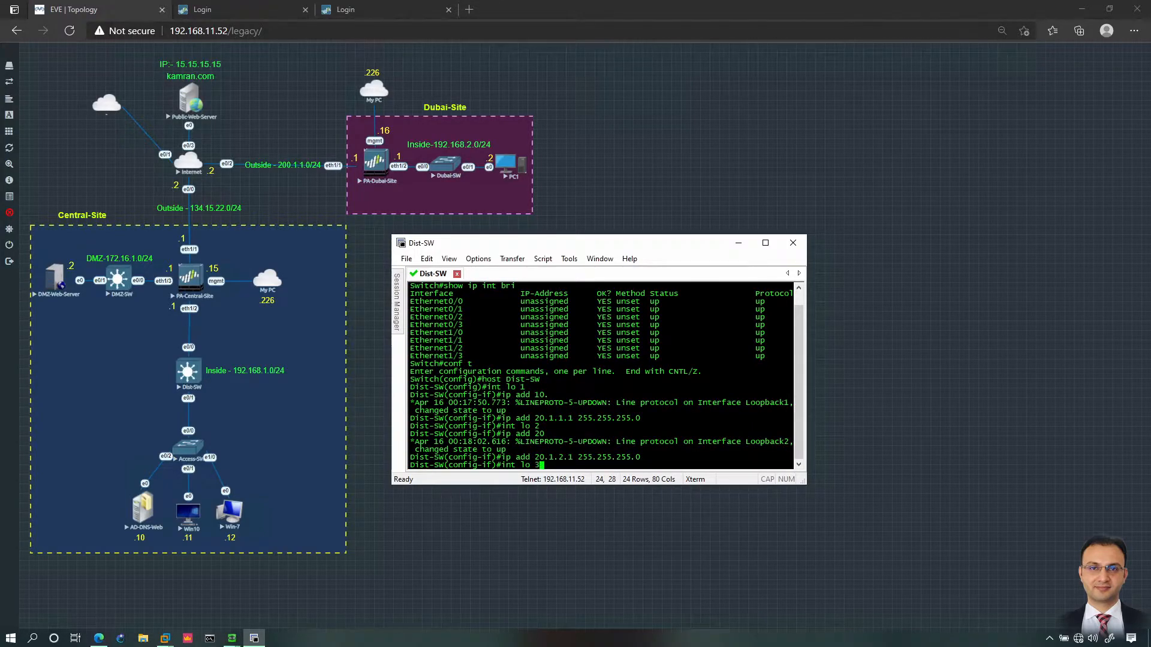
key(Return)
key(Up)
key(Up)
key(Left)
key(Left)
key(Left)
key(Left)
key(Left)
key(Left)
key(Left)
key(Left)
key(Left)
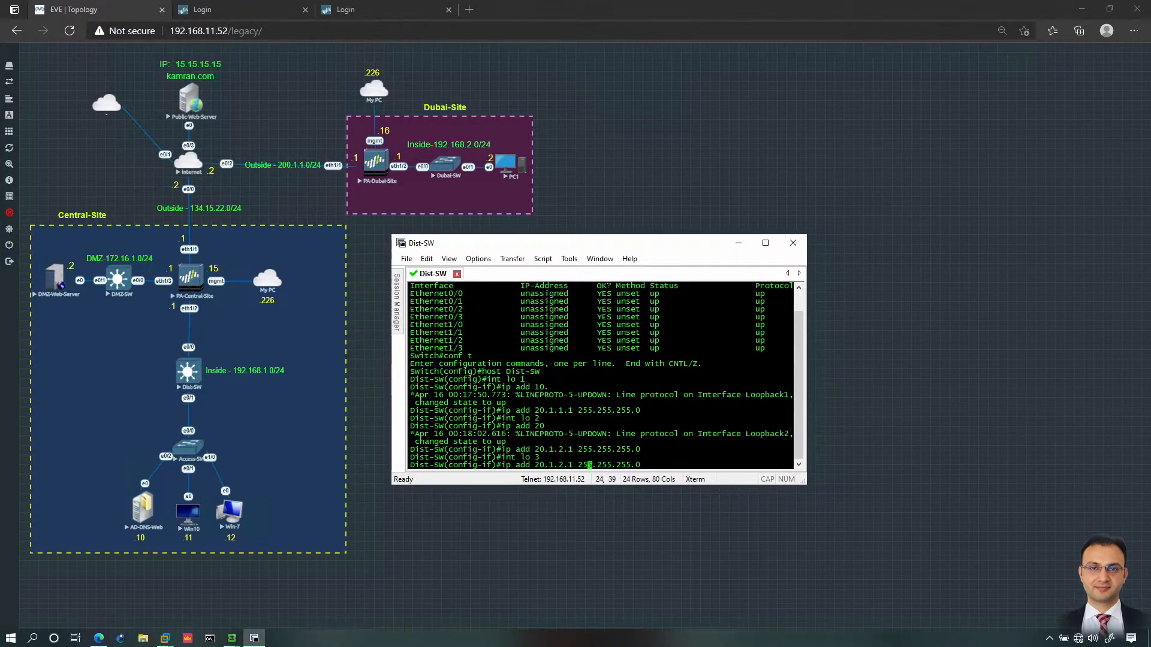
key(BackSpace)
text(3)
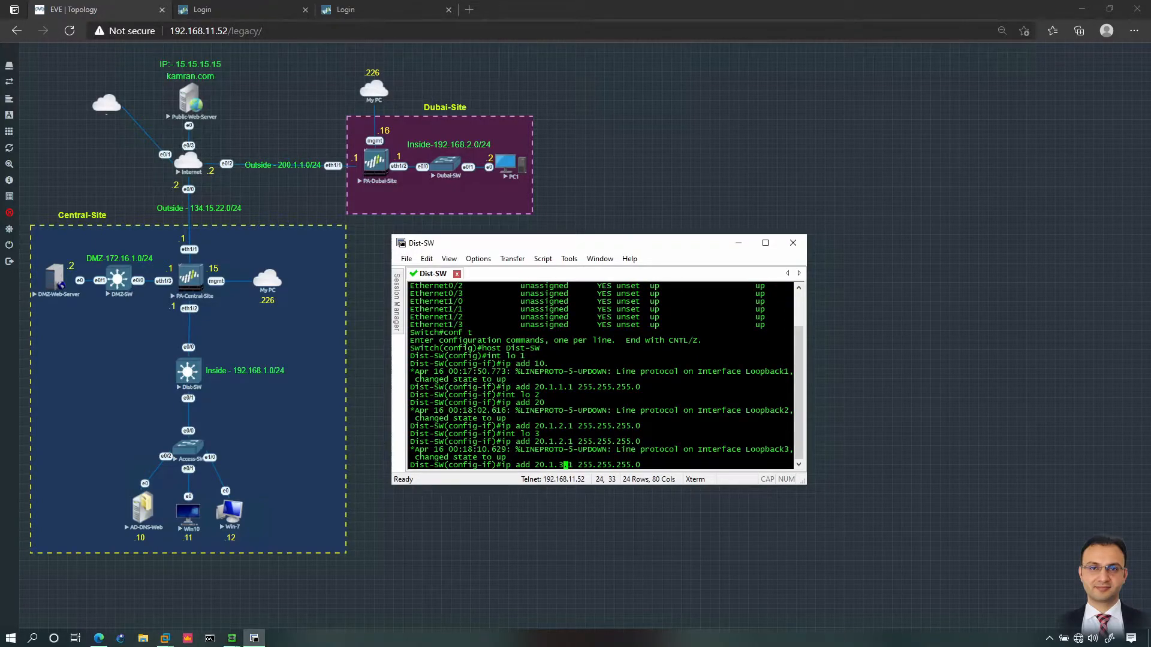
key(Return)
text(do show ip int br)
key(Return)
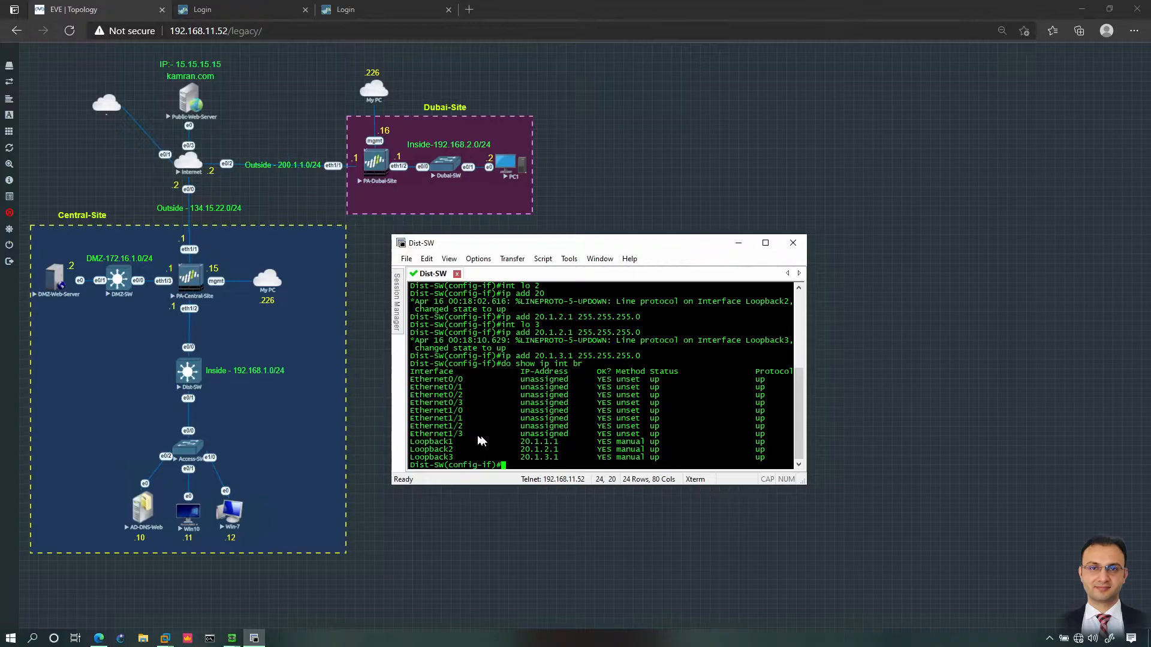
Step: Open the PA-Central-Site VNC console and log in with the admin account
click(196, 279)
click(633, 96)
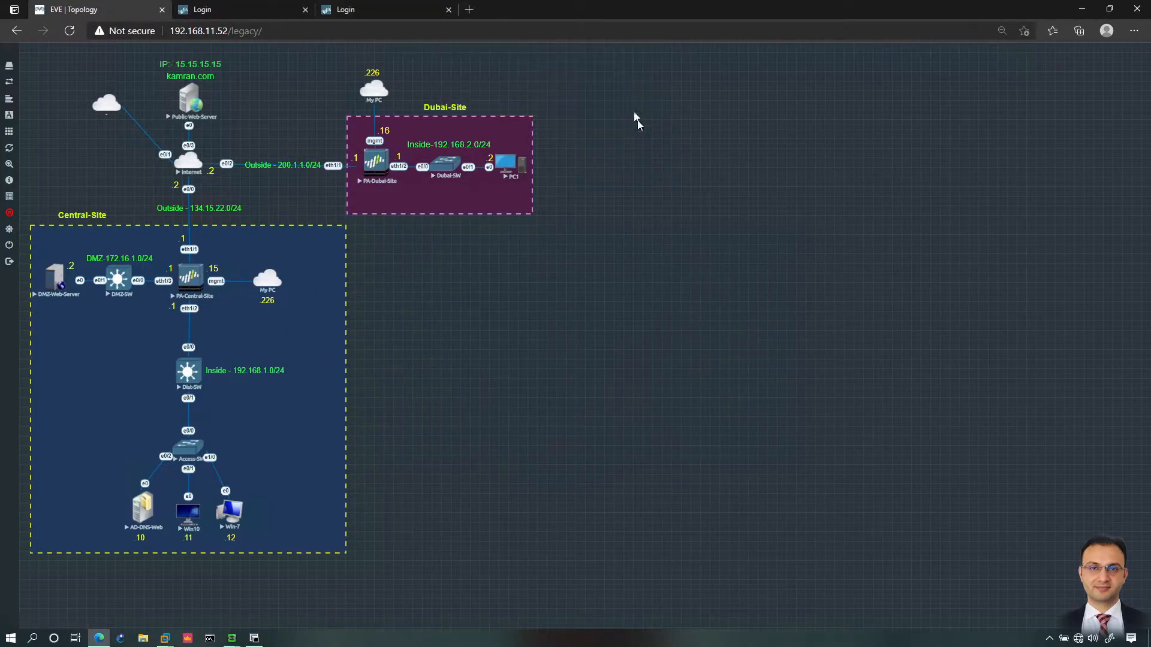
drag(532, 185, 533, 239)
key(Return)
text(admin)
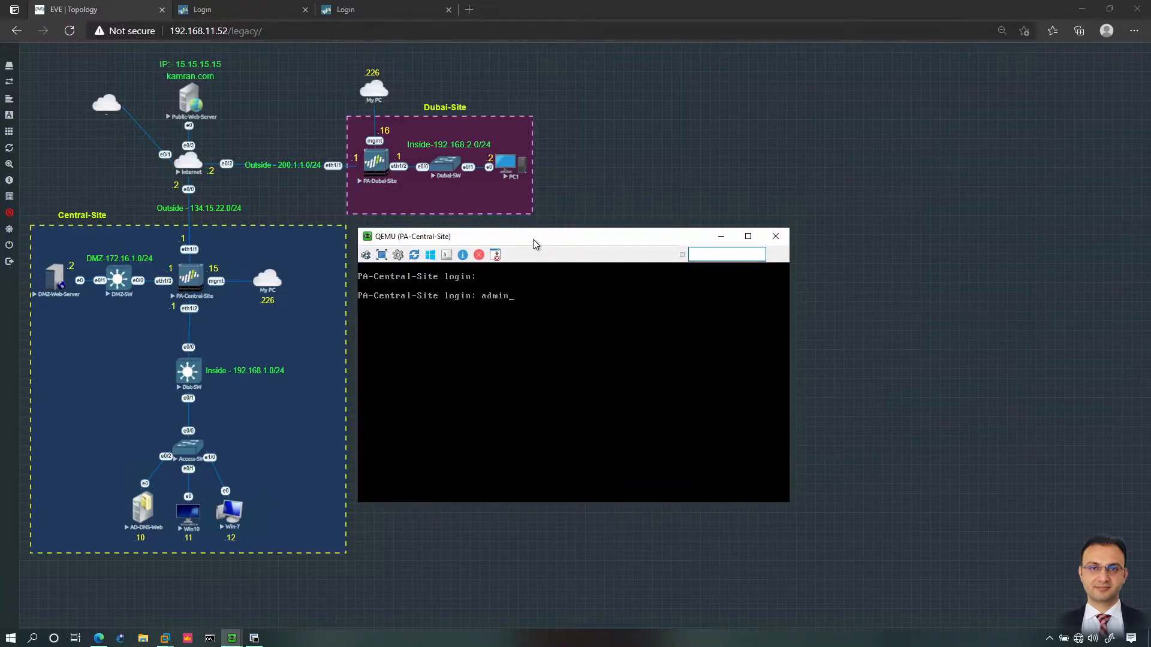
key(Return)
key(Return)
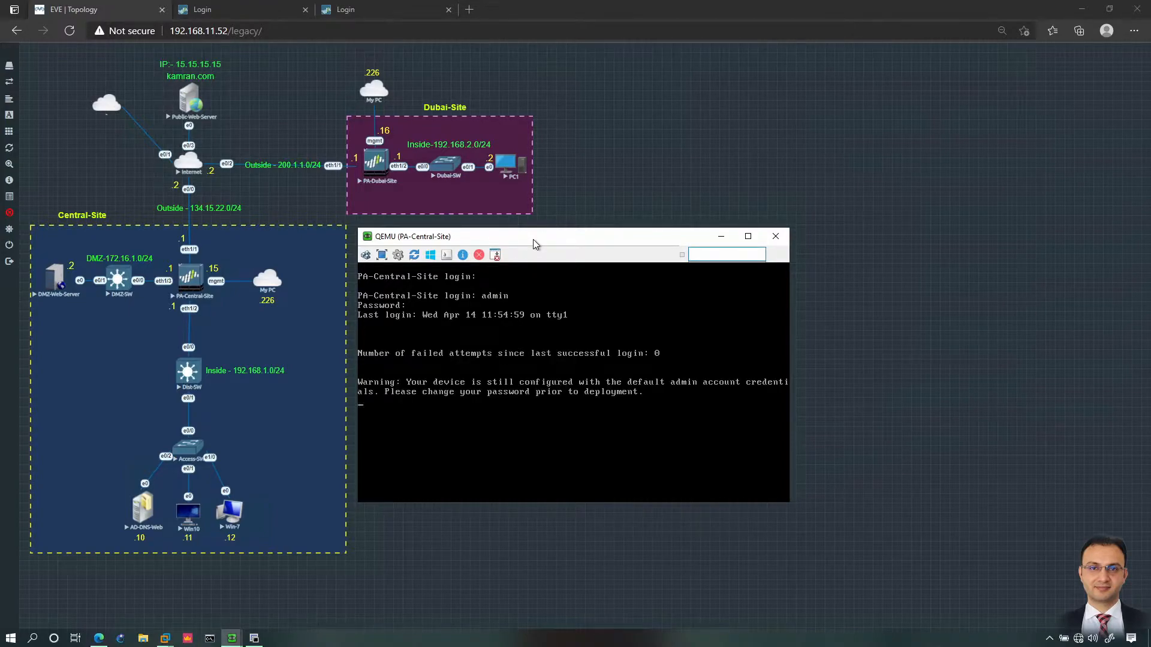
key(Return)
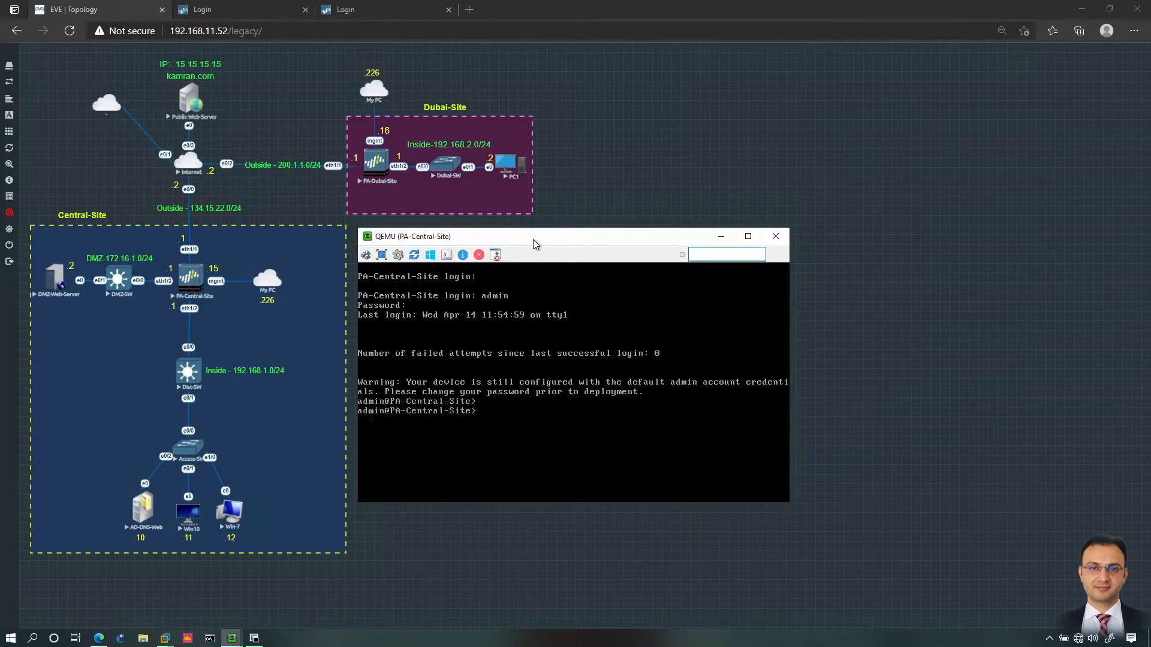
Step: Ping host 20.1.1.1 with source 192.168.1.1 from the firewall
text(ping soure 19)
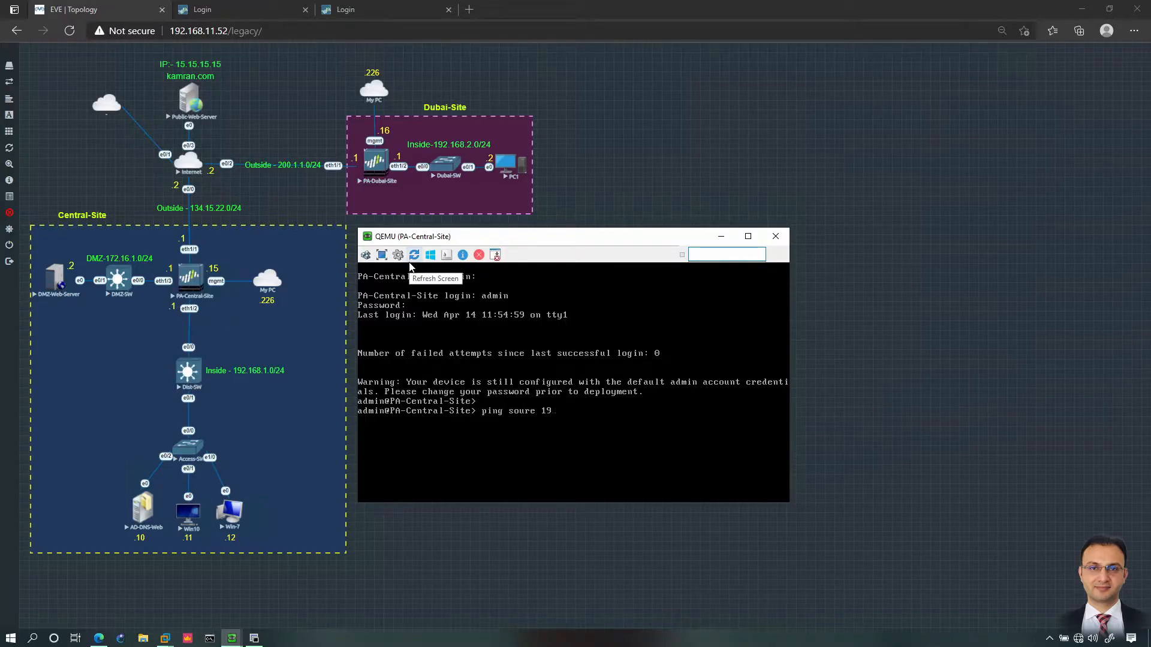
key(BackSpace)
key(BackSpace)
key(BackSpace)
text(rce)
text(192.168.)
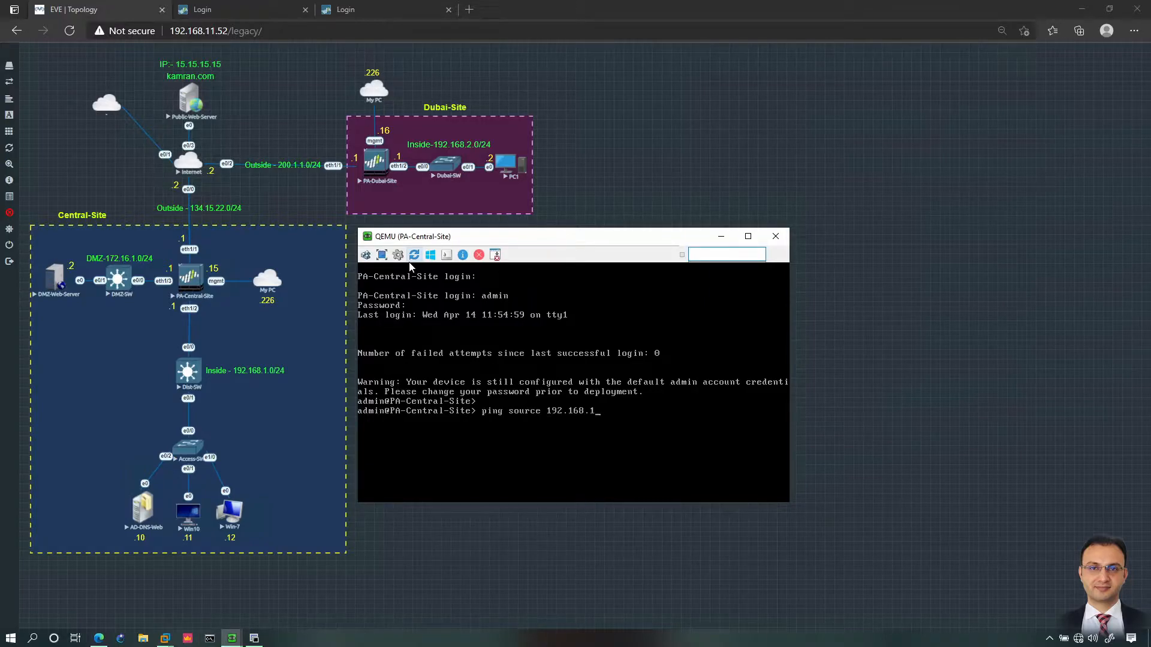
text(1.1 host 20.1.1.1)
key(Return)
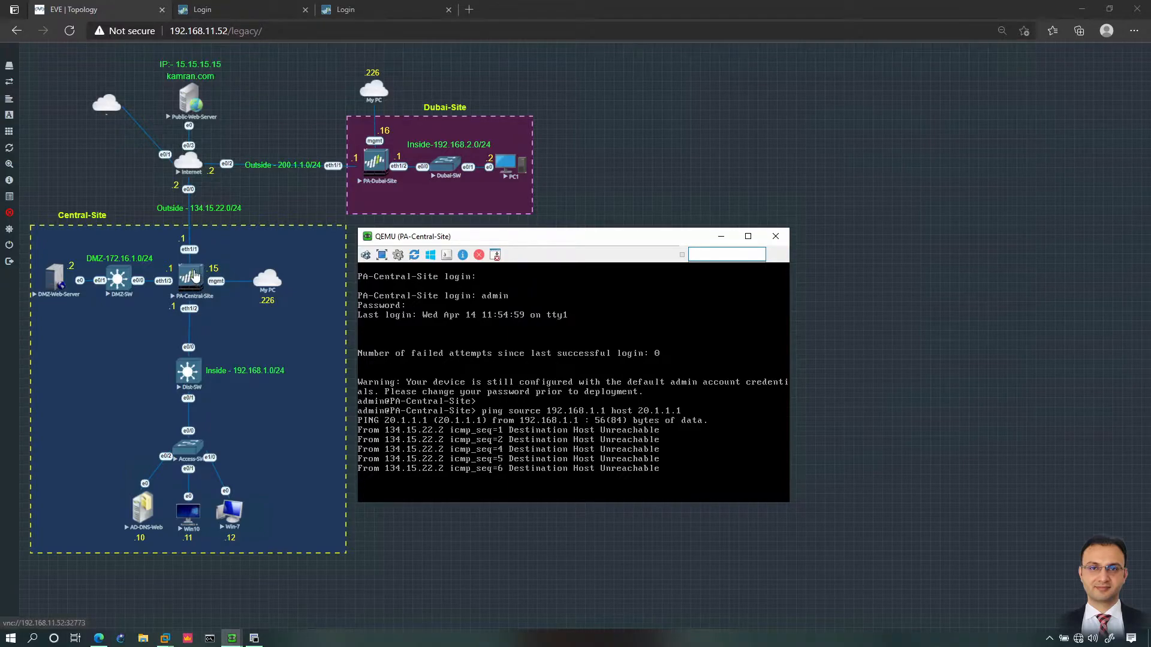
Step: Log in to the PAN-OS web UI and dismiss the credentials warning and welcome dialog
click(220, 10)
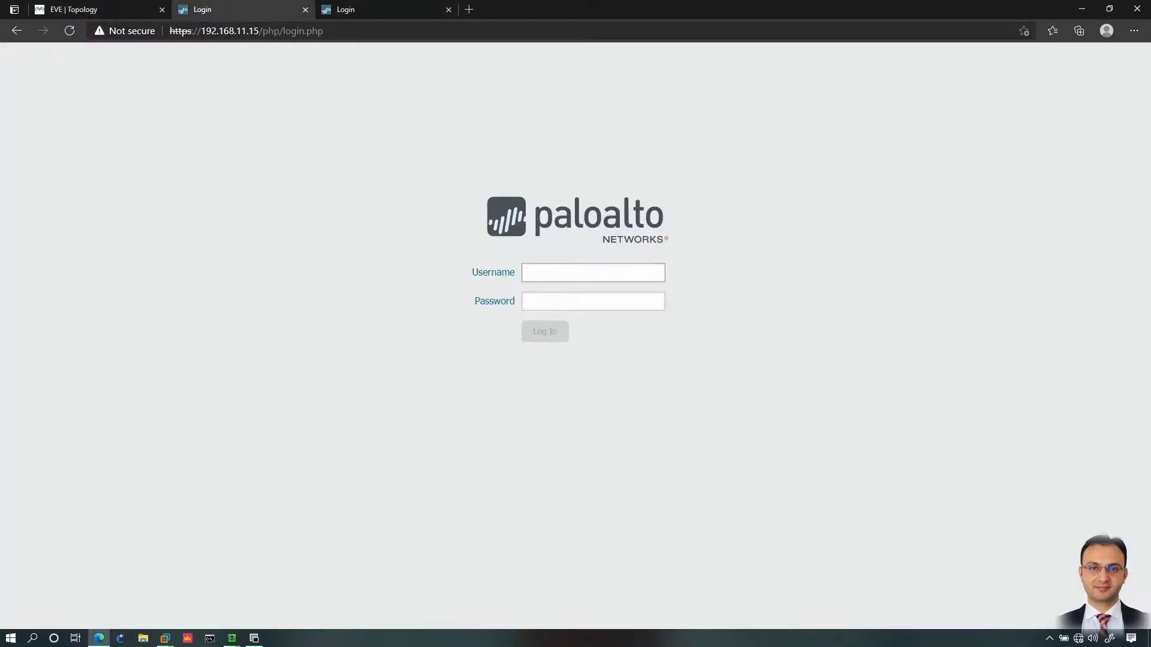
text(admin)
key(Tab)
text(admin)
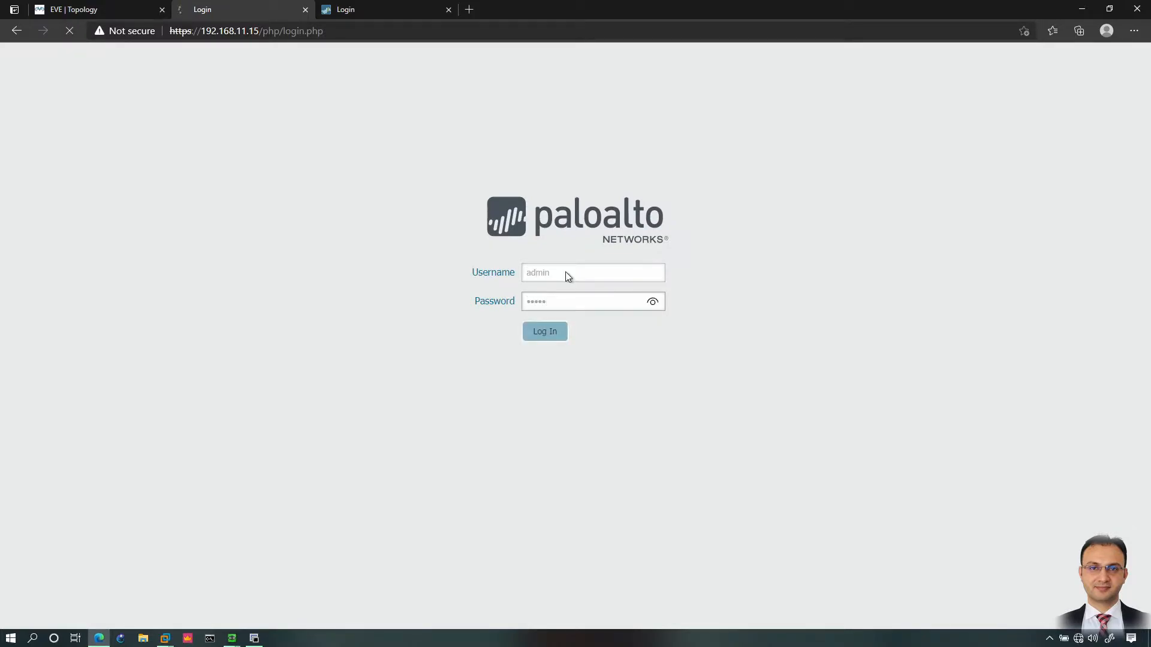
key(Return)
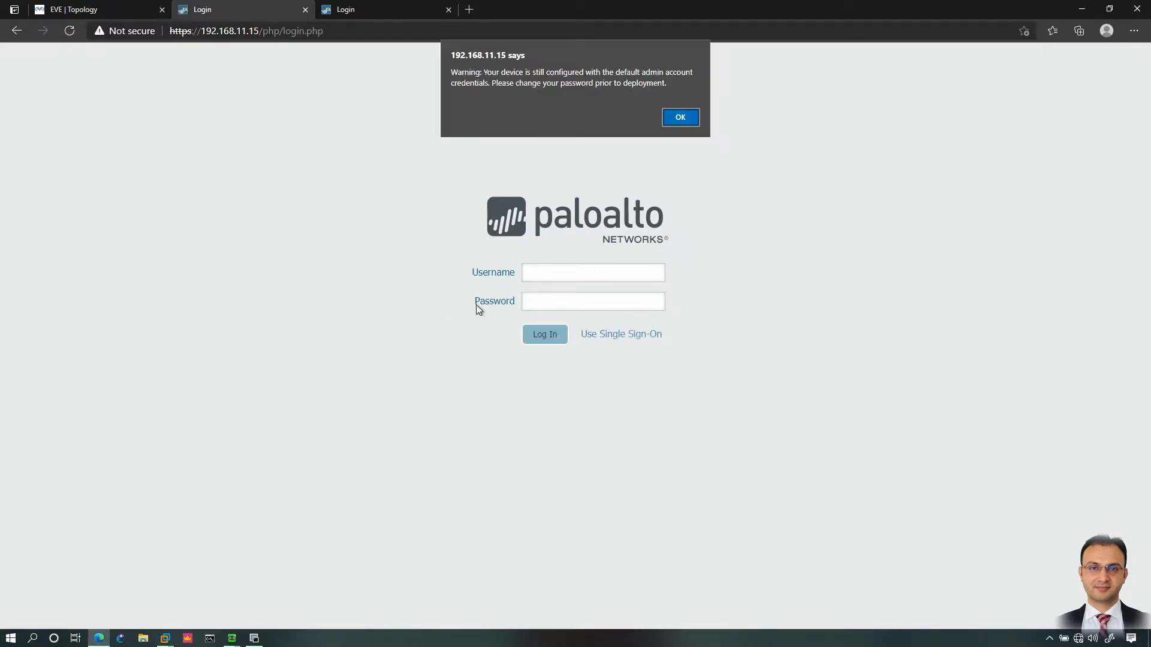
click(670, 120)
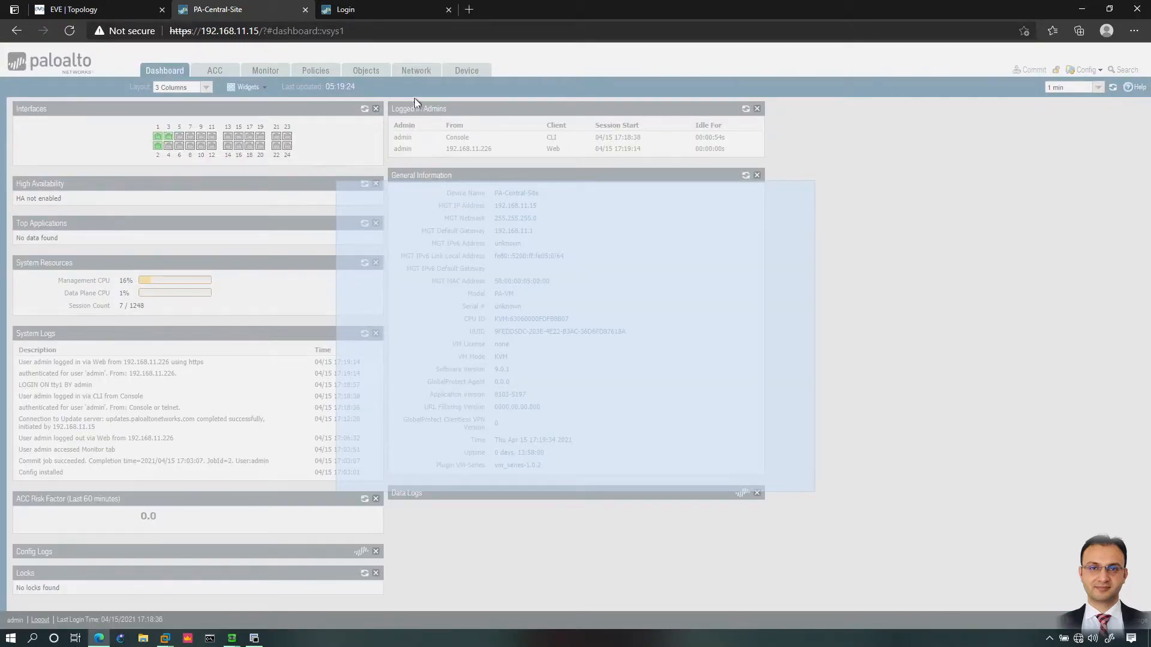
click(783, 479)
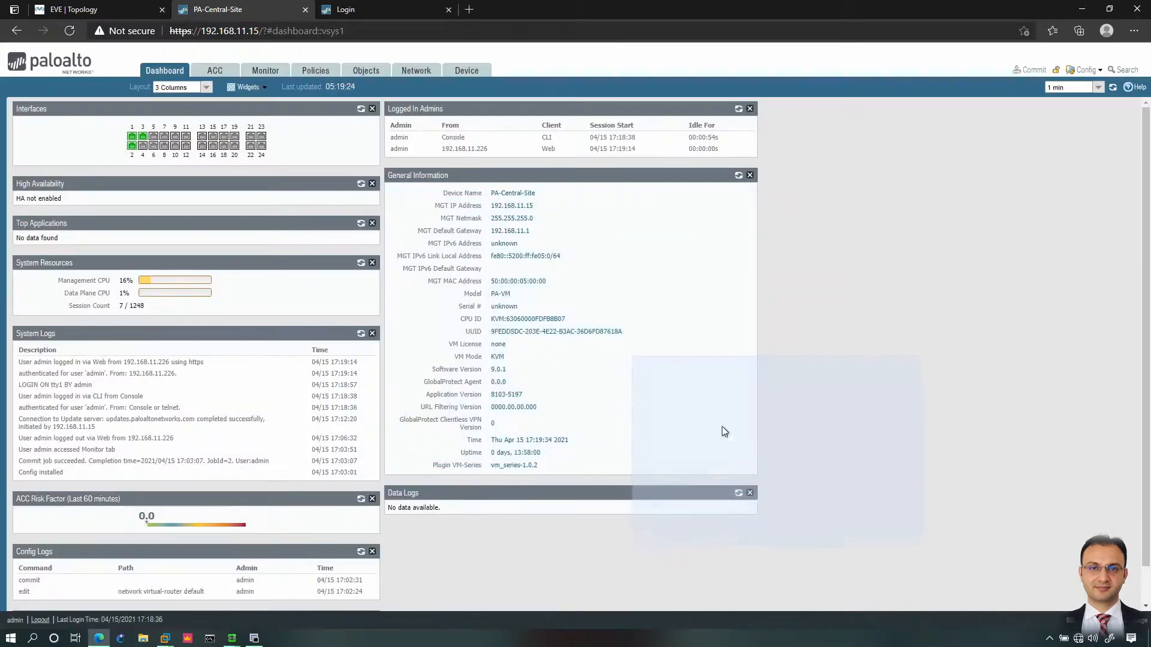
Step: Go to Network > Interfaces and show the Loopback list
click(424, 72)
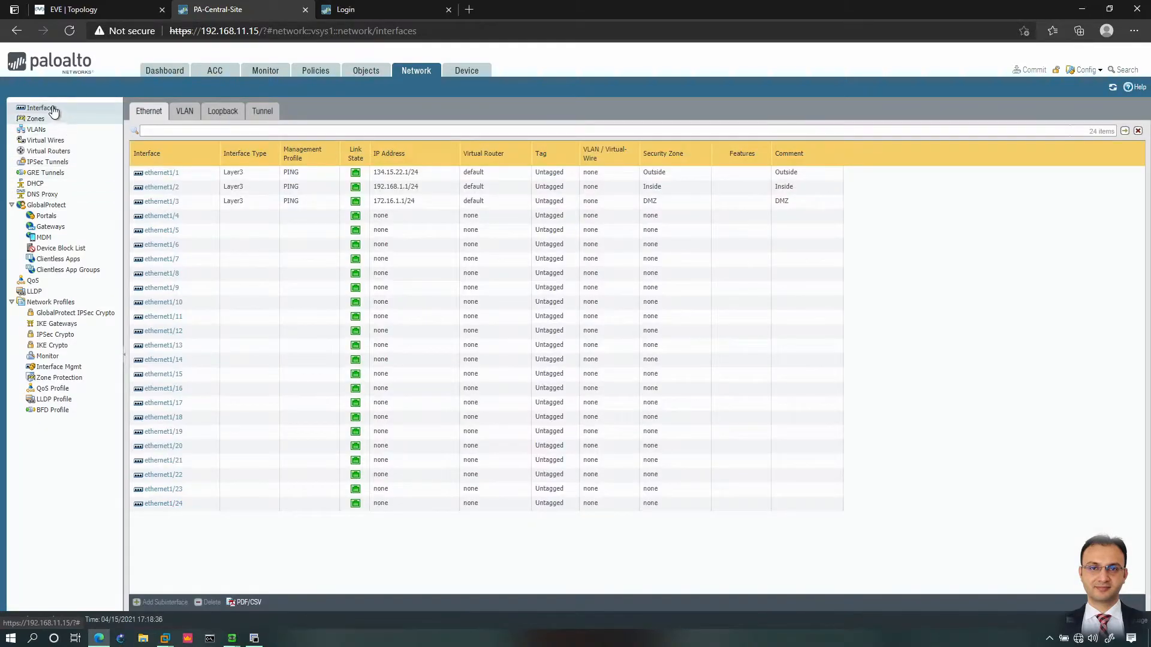
click(54, 109)
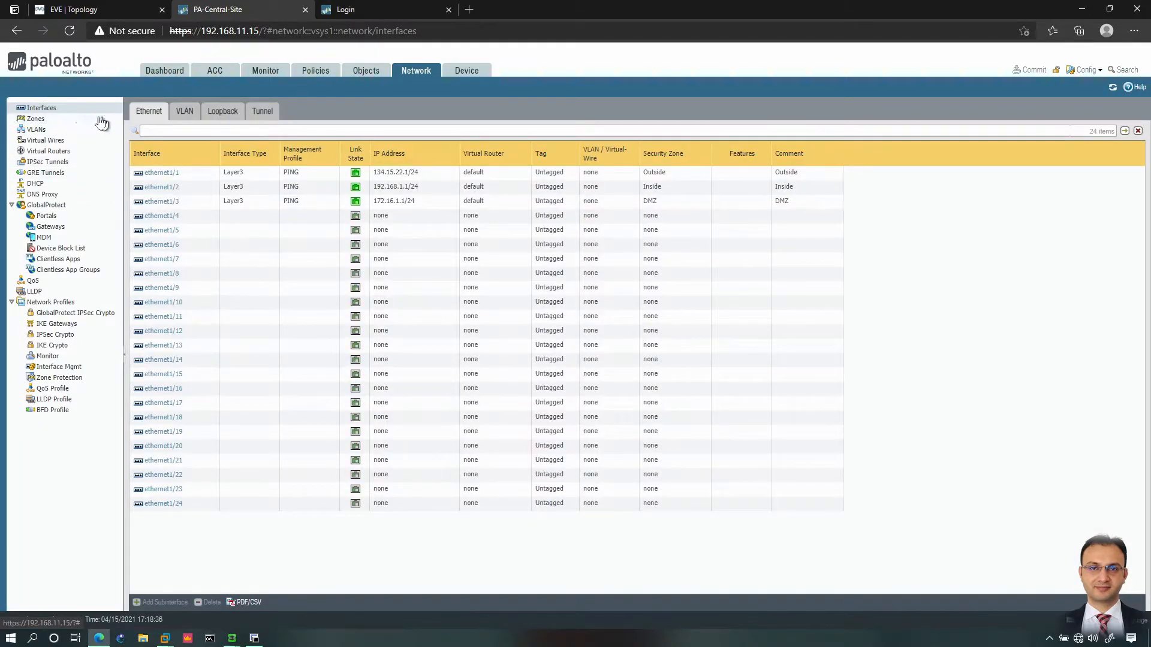
click(223, 117)
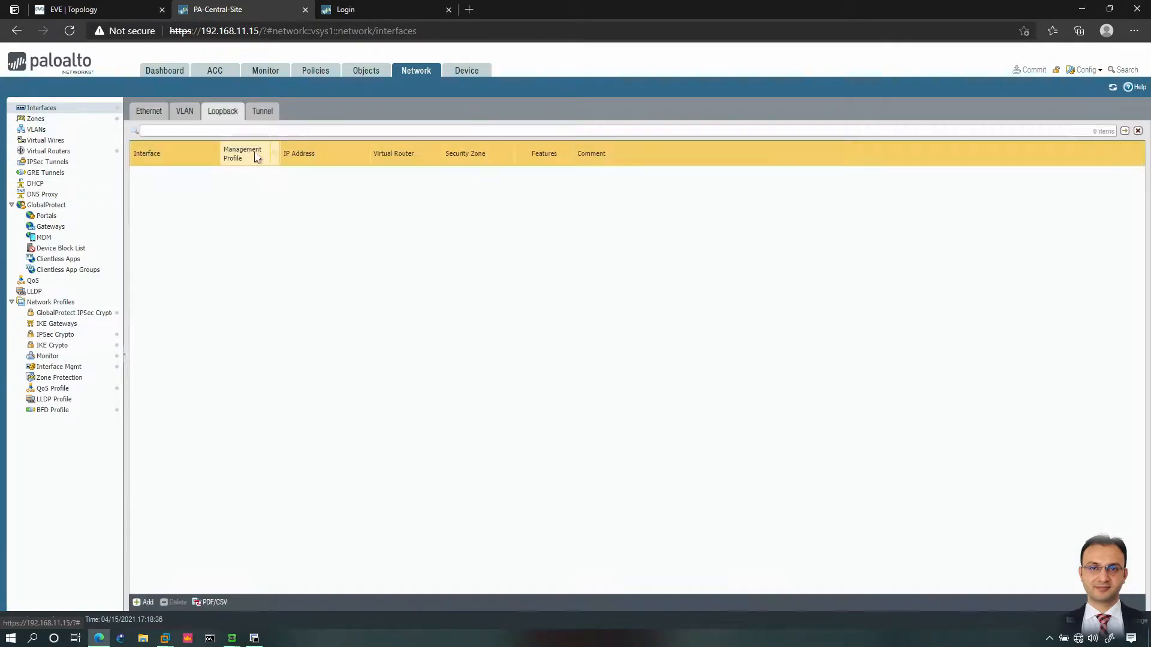
Step: Add loopback number 1 in the default virtual router and Inside zone
click(138, 605)
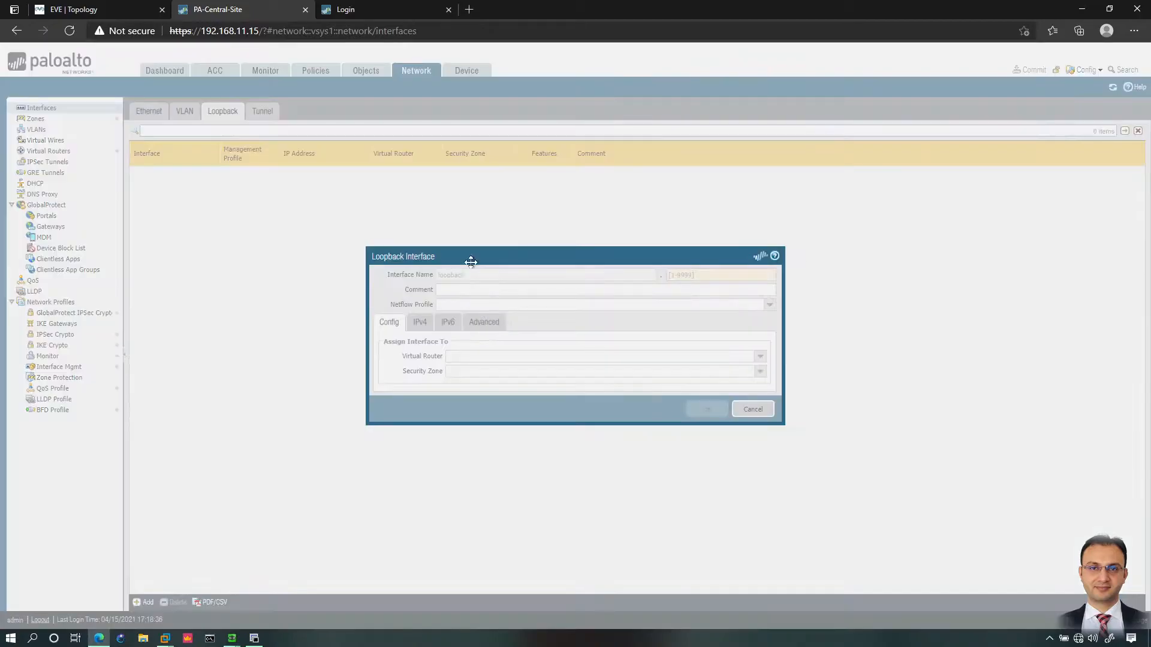
click(678, 275)
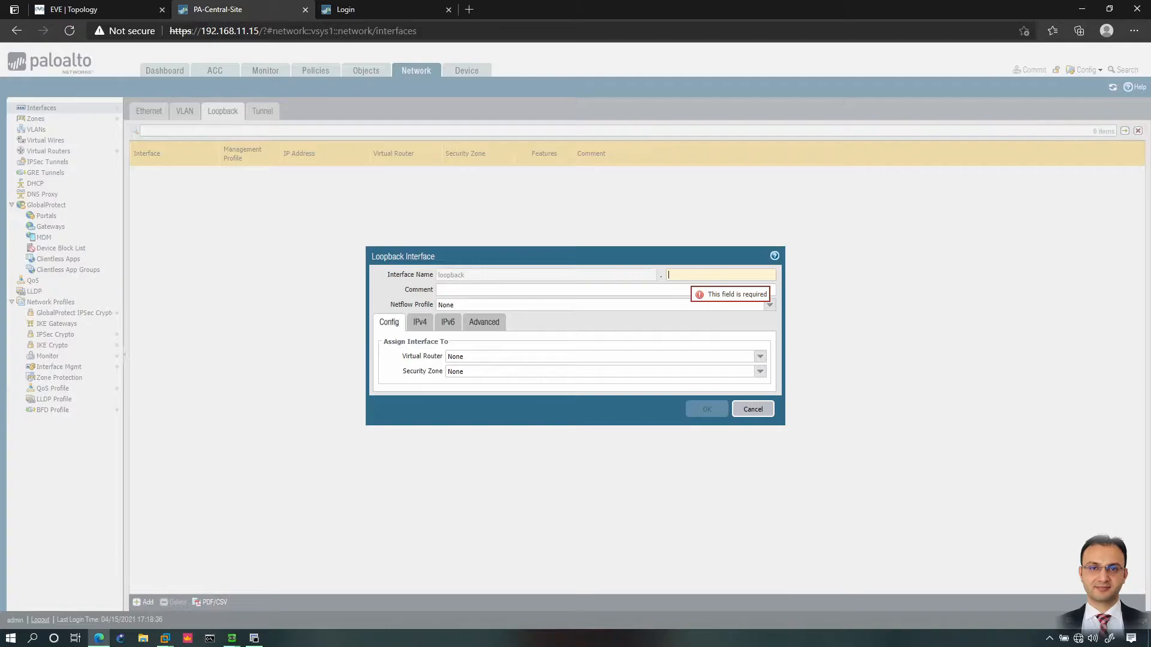
text(1)
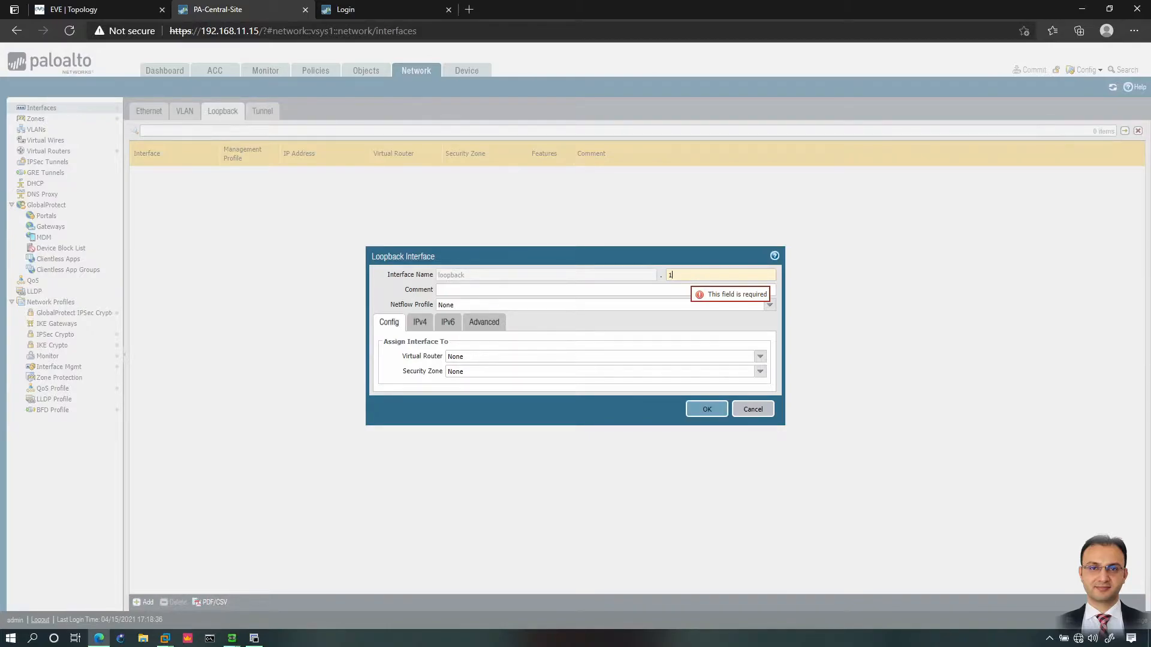
key(Tab)
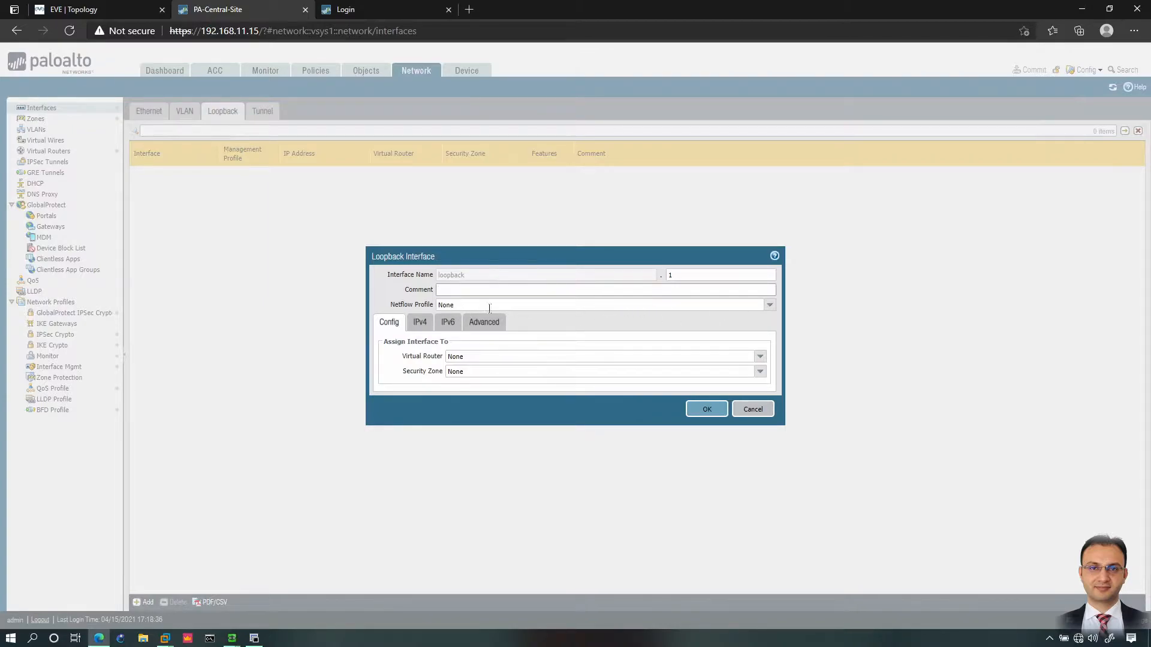
click(759, 360)
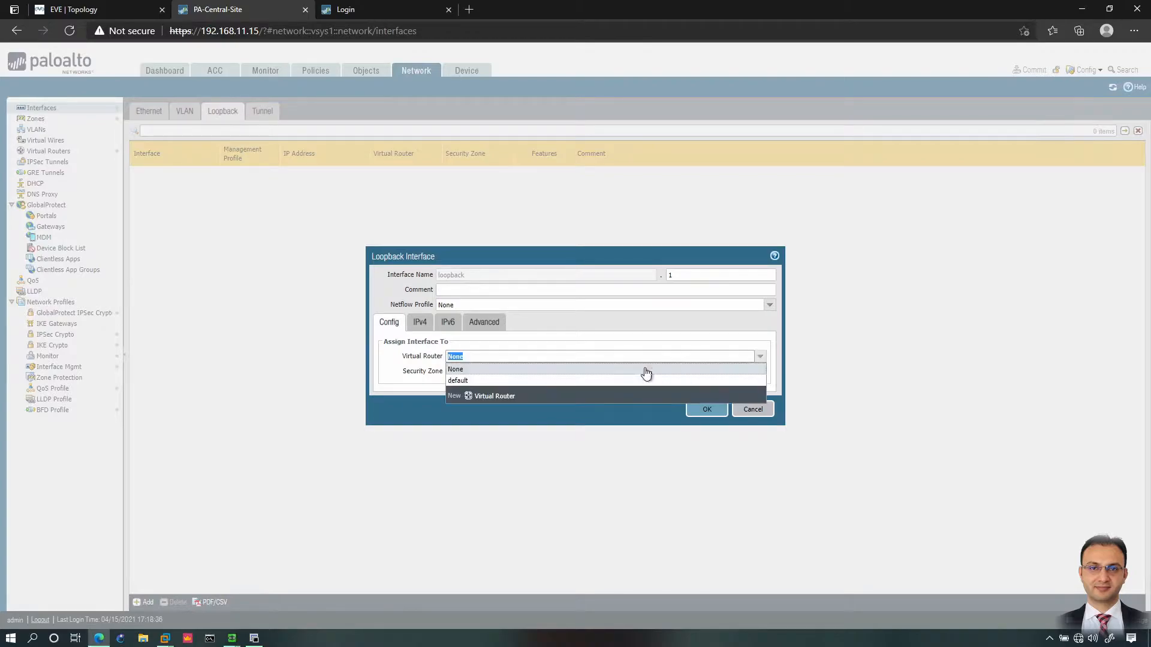
click(479, 381)
click(760, 373)
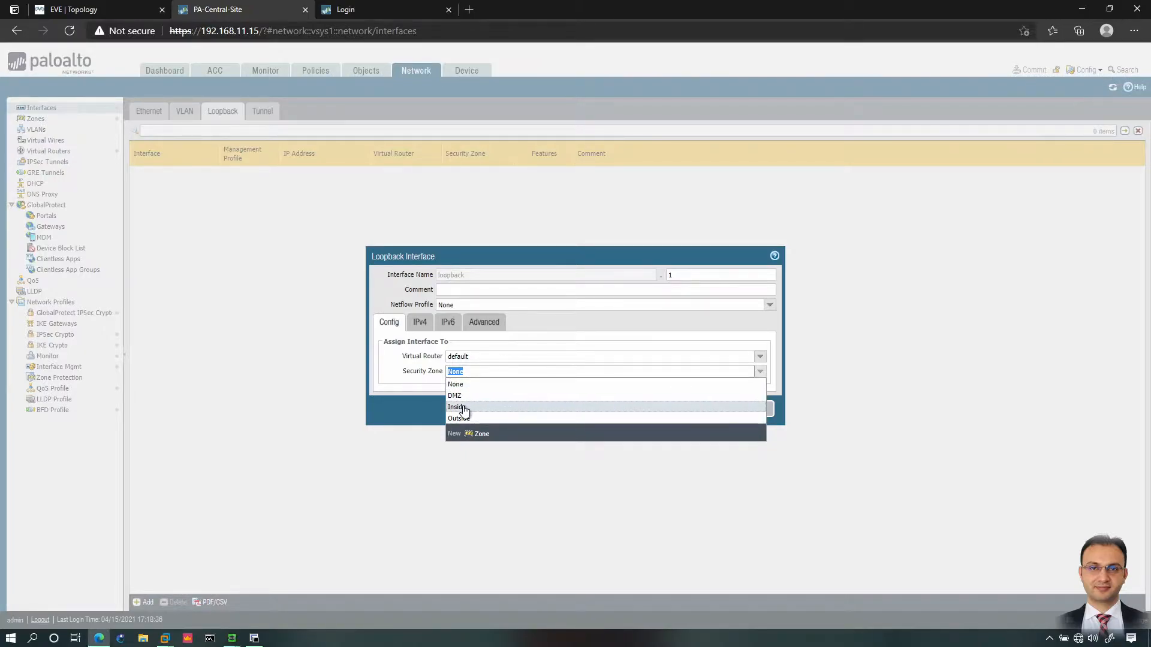
click(460, 409)
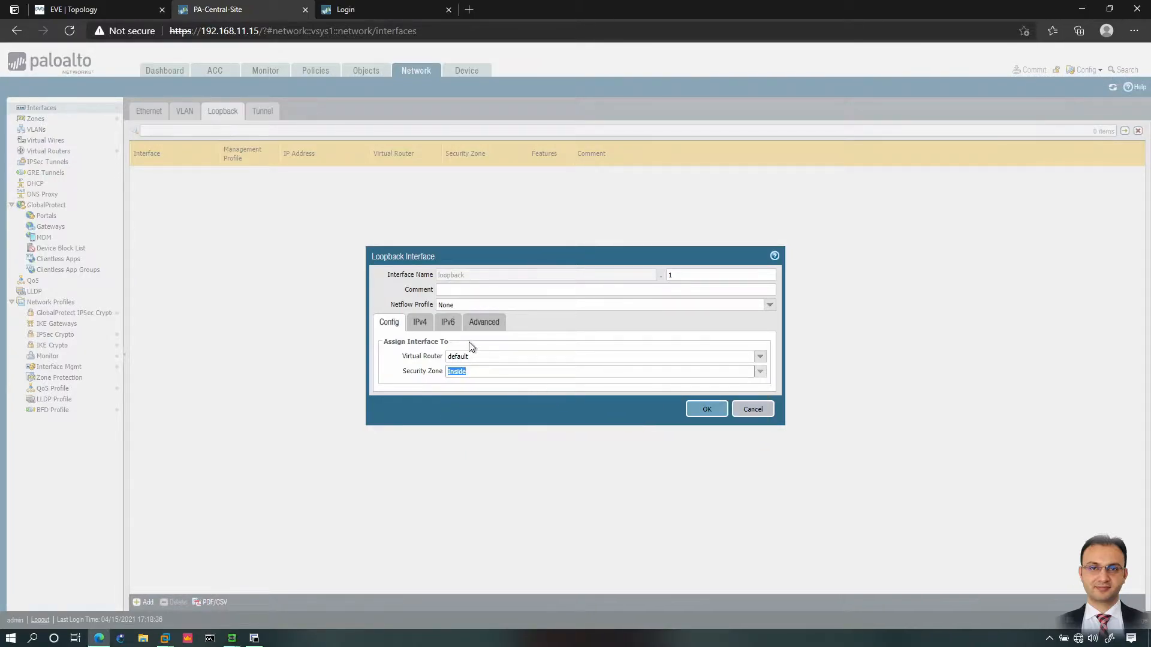
Step: Give loopback.1 IPv4 10.1.1.1/32 and the PING management profile, then save it
click(420, 324)
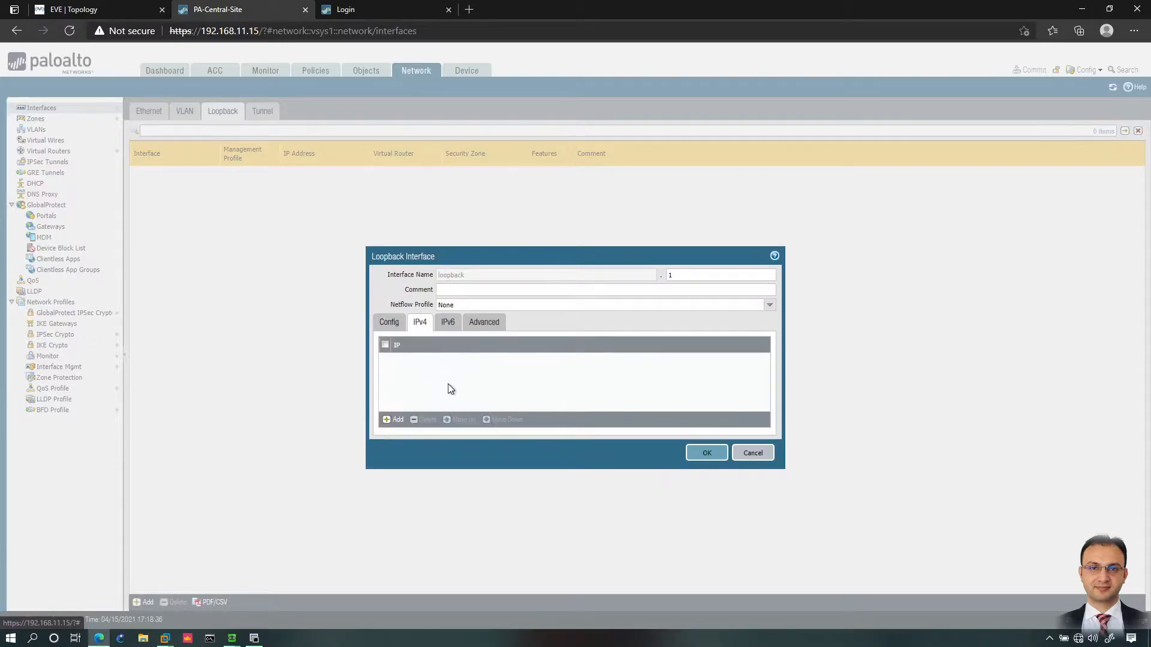
click(389, 420)
text(10.1.1)
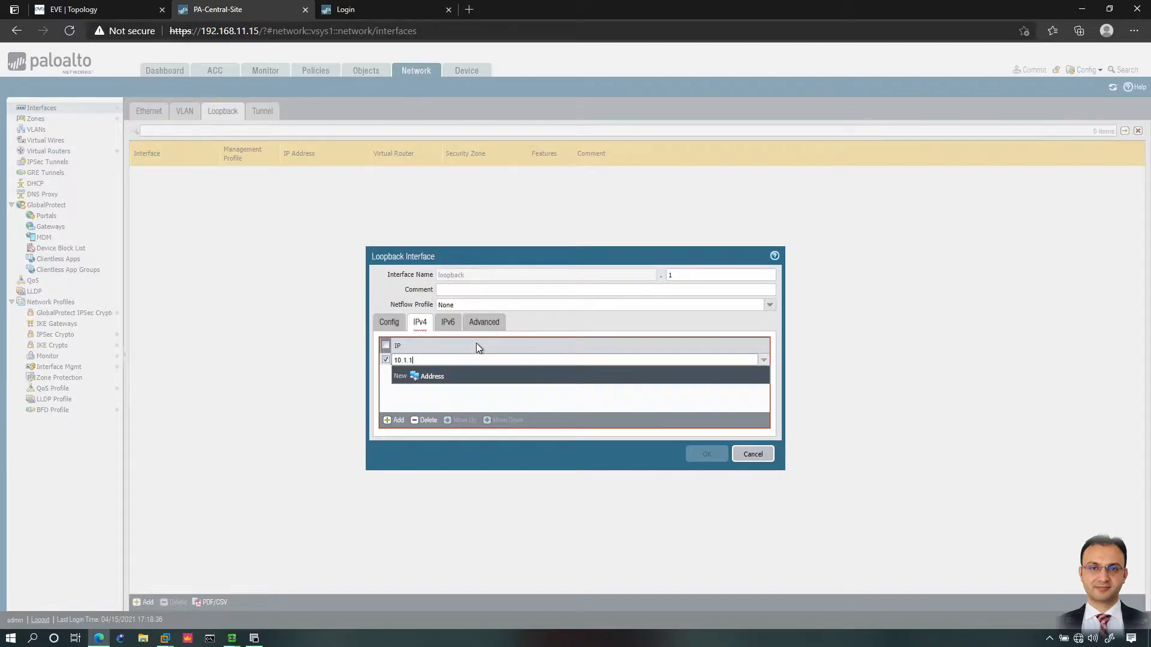
text(.1/32)
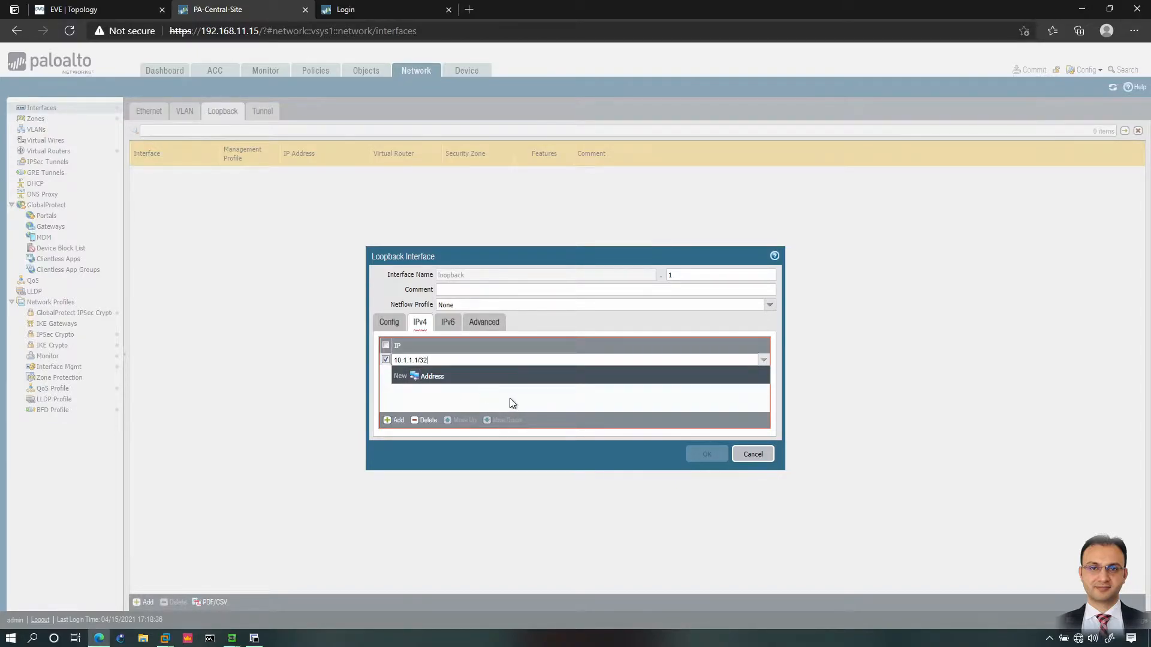
click(657, 419)
click(484, 322)
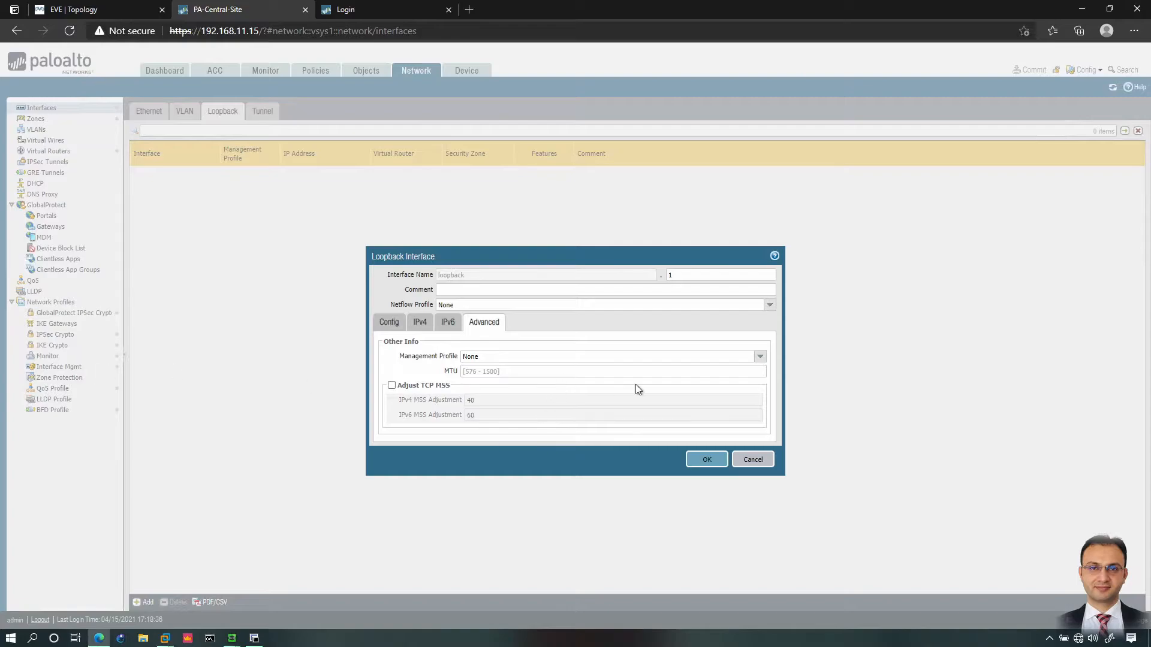
click(759, 356)
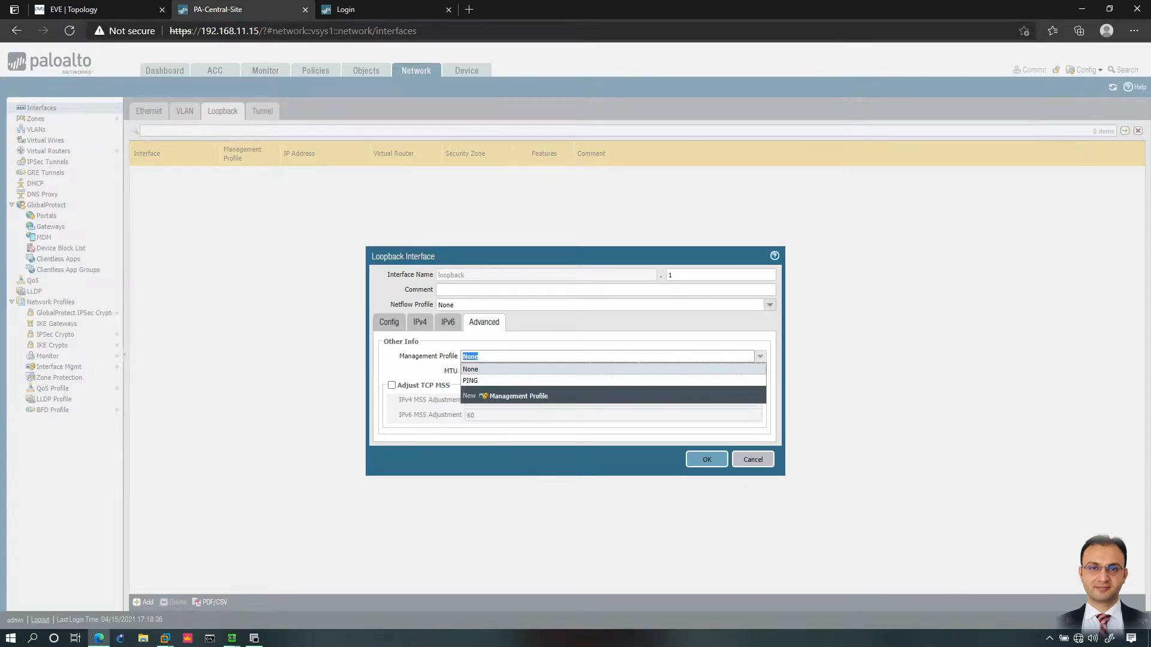
click(472, 381)
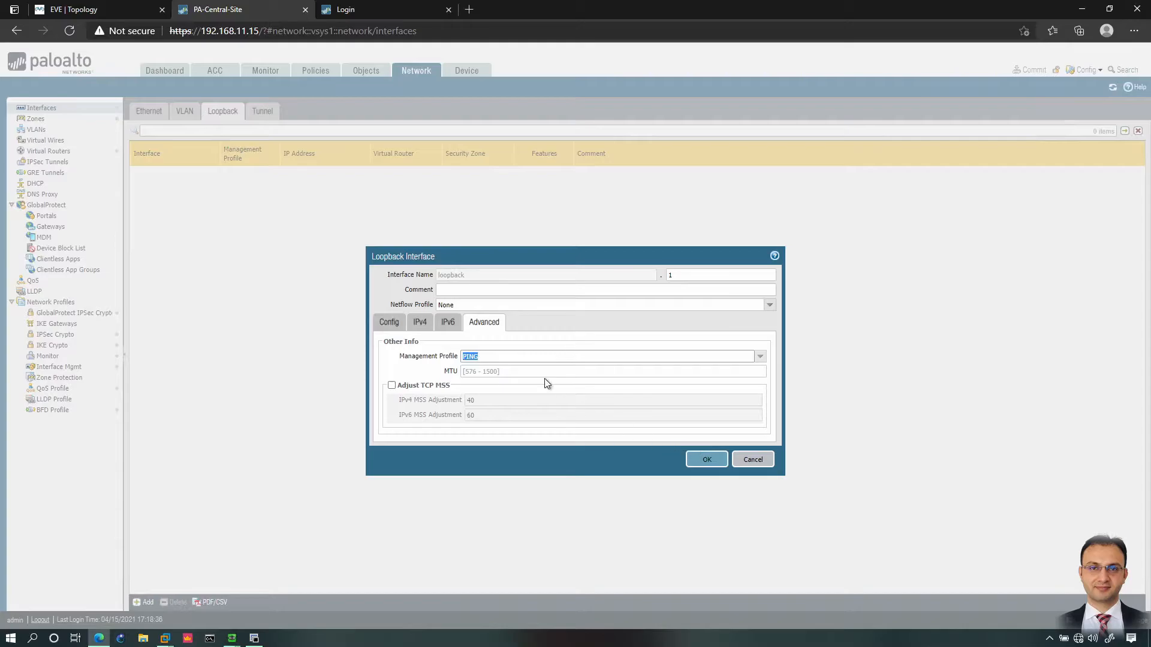
click(712, 464)
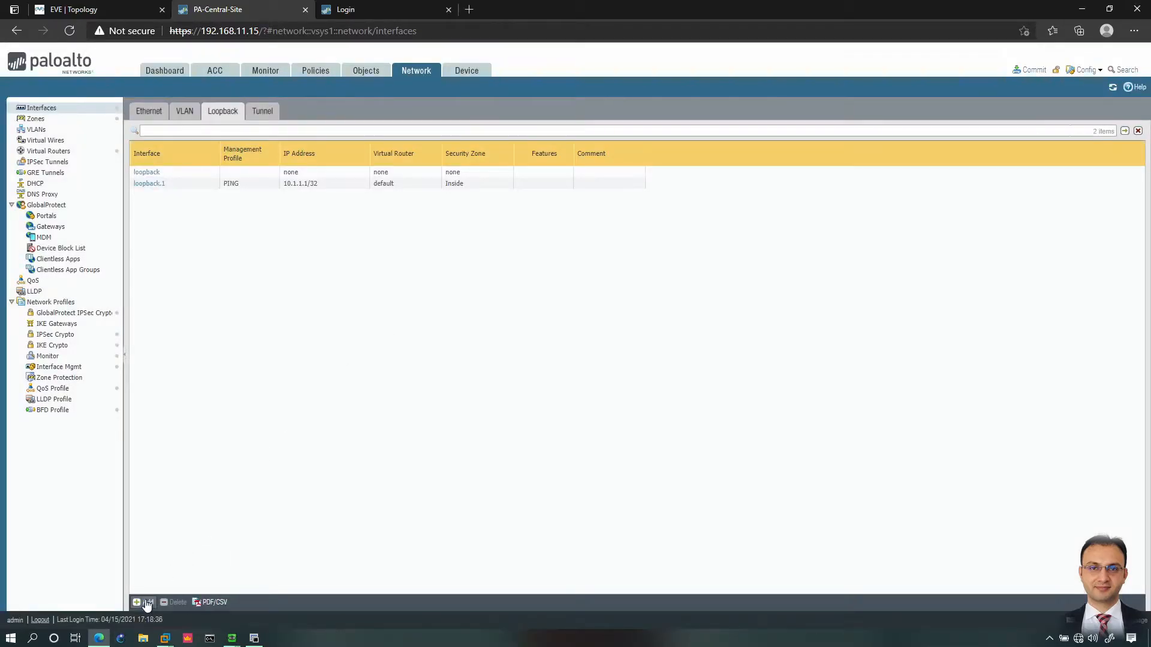
Step: Add loopback number 2 in the default virtual router and Inside zone
click(146, 603)
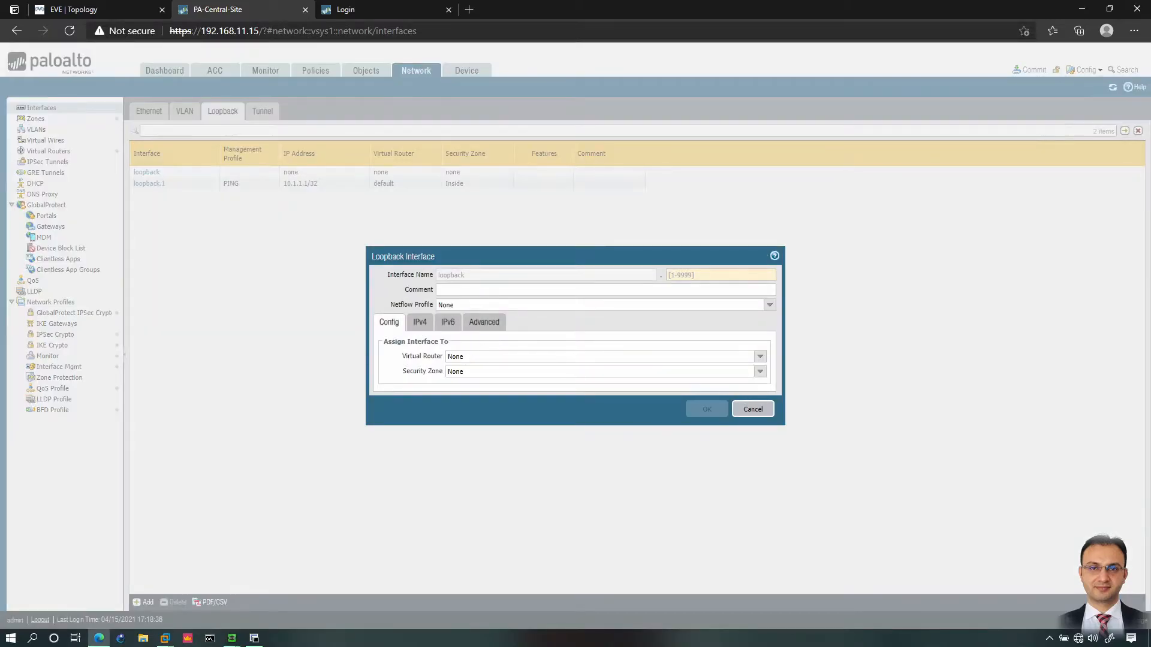
click(677, 275)
text(2)
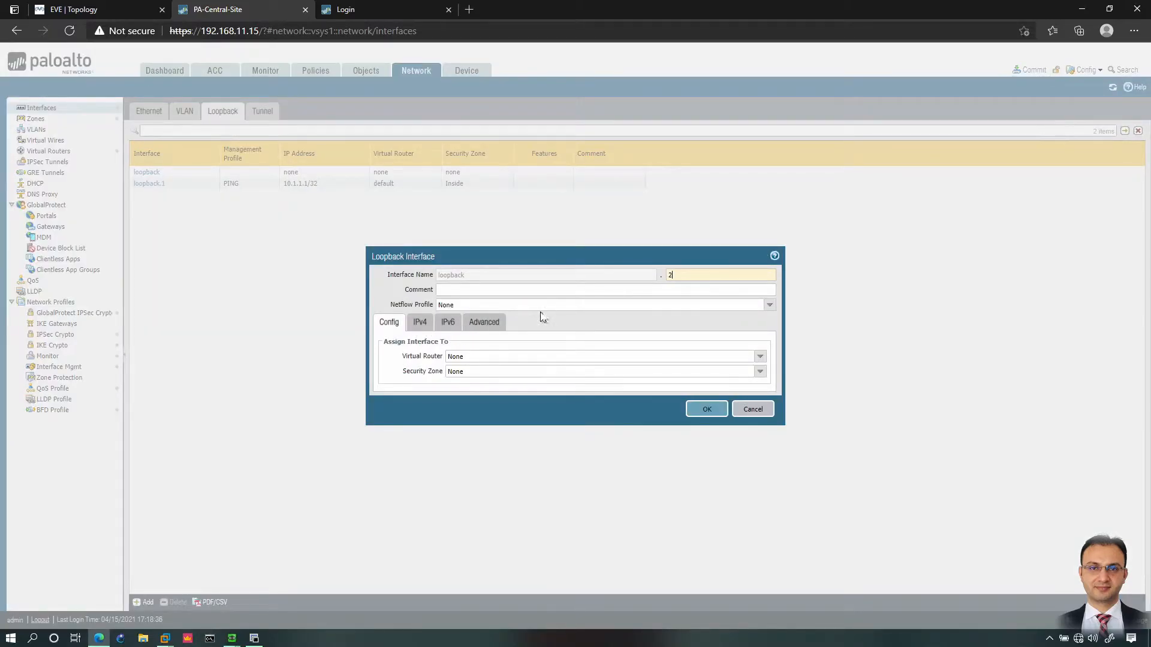
click(719, 356)
click(760, 357)
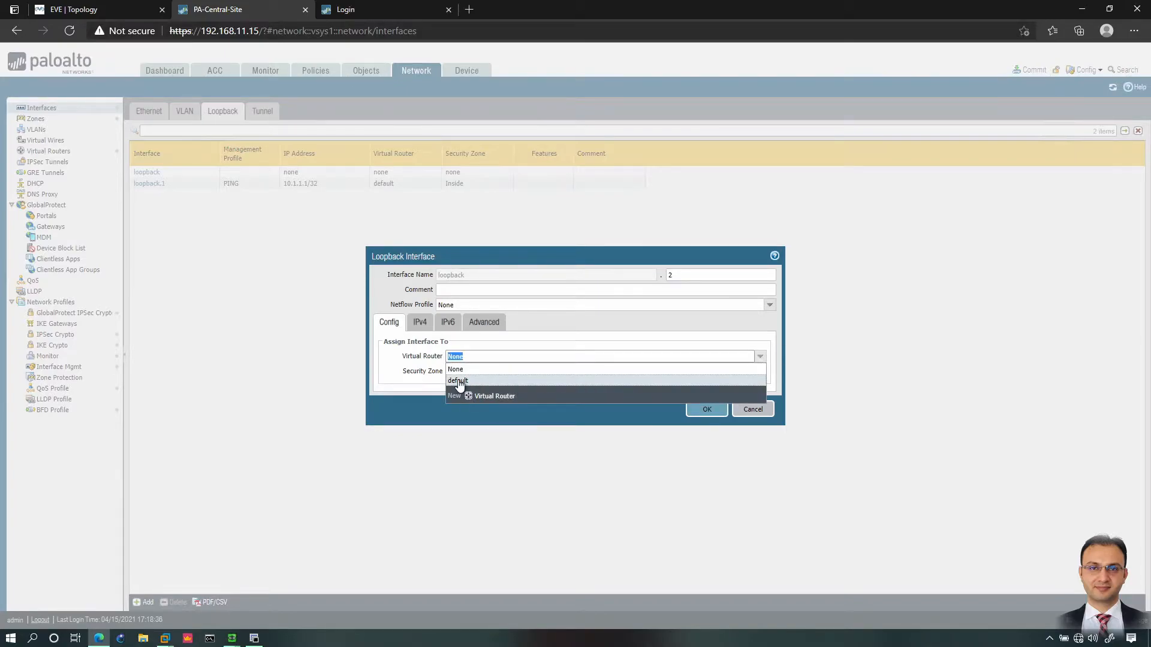
click(457, 381)
click(759, 371)
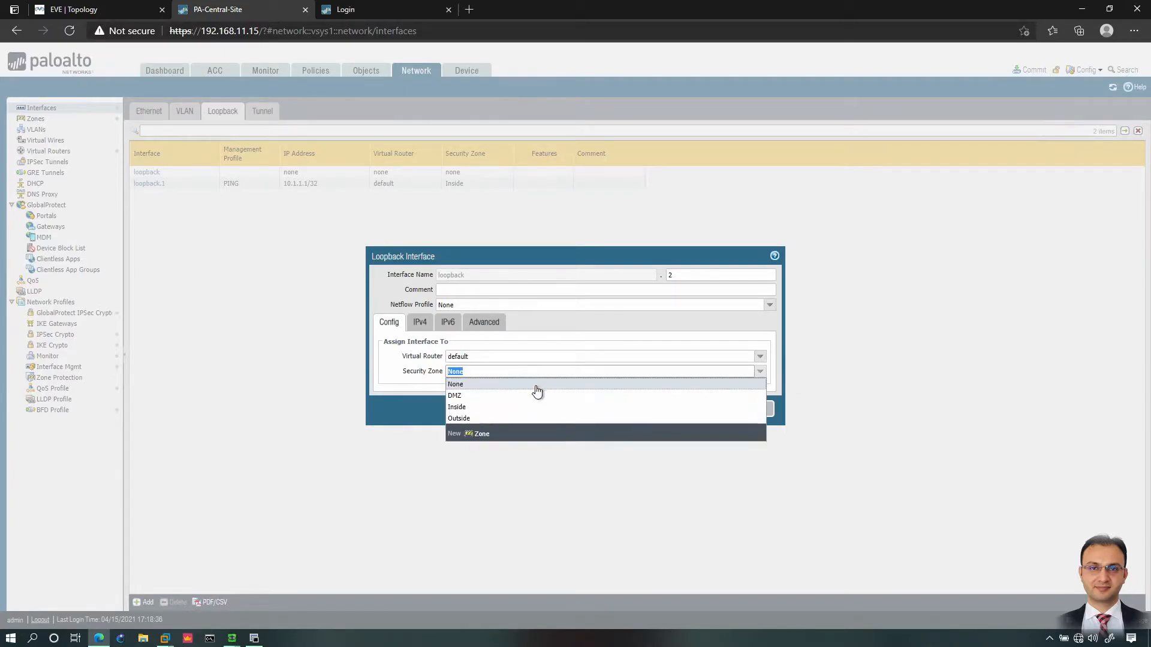
click(460, 409)
Step: Give loopback.2 IPv4 10.1.2.1/32 and the PING management profile, then save it
click(427, 325)
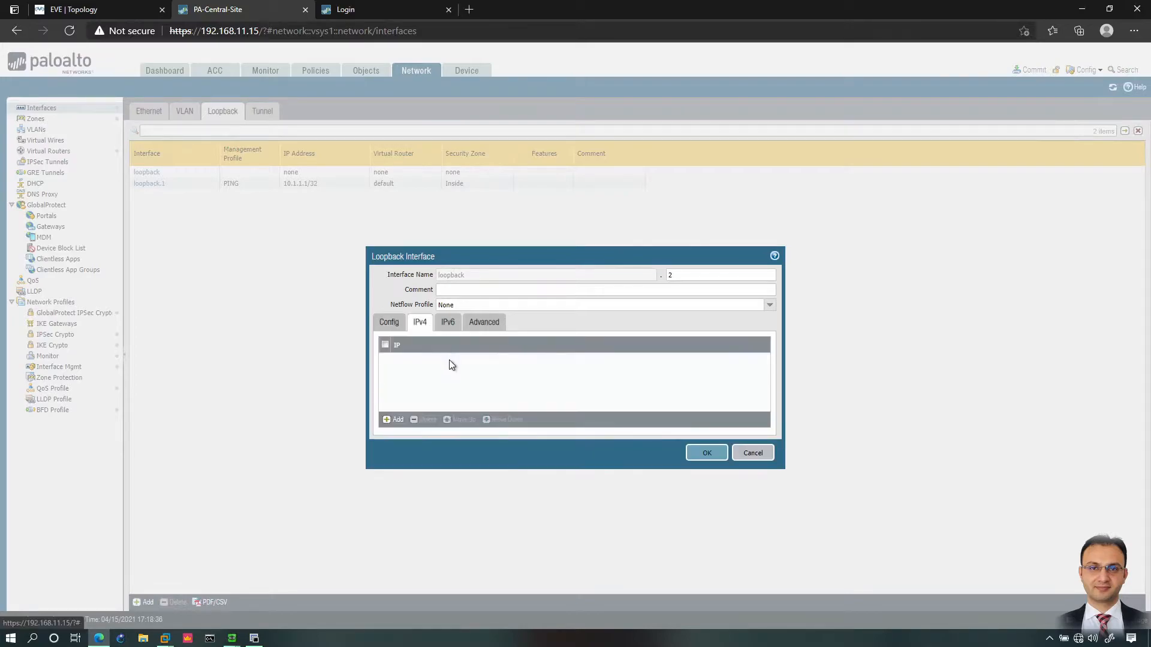
click(395, 420)
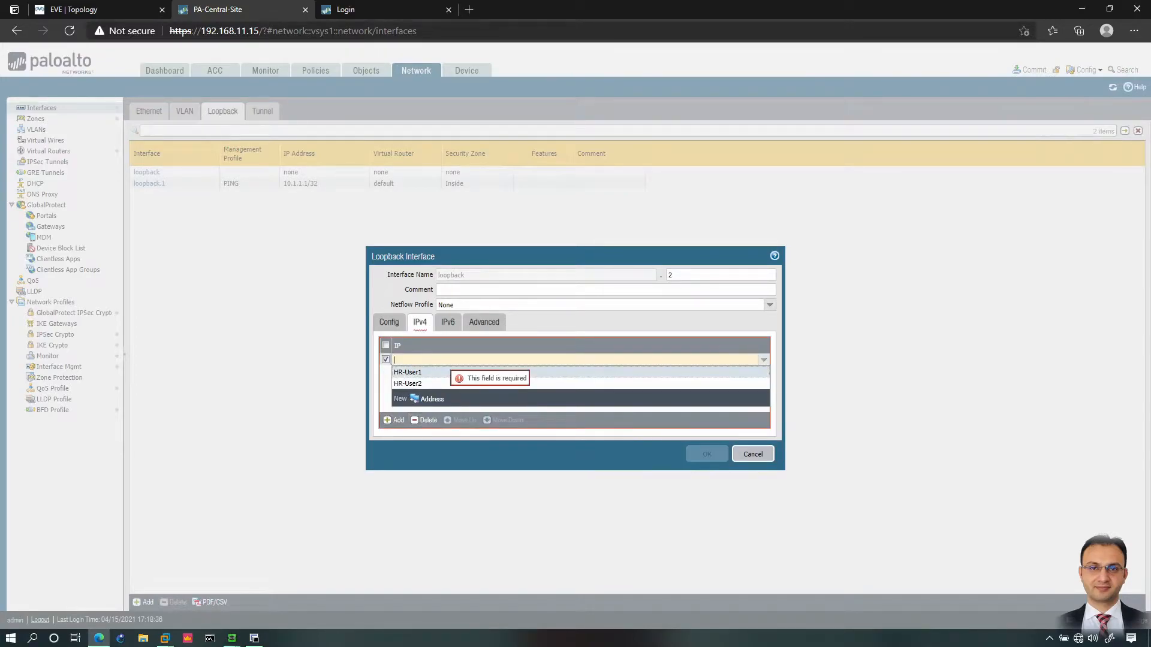
text(10.1.1)
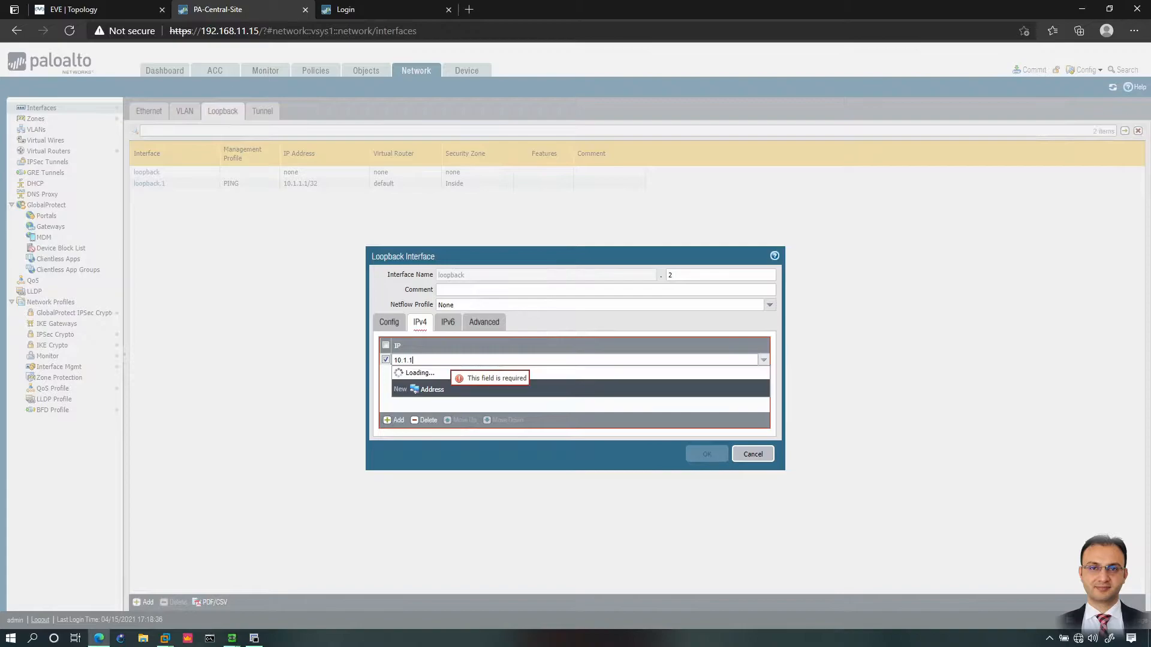
text(.1/32)
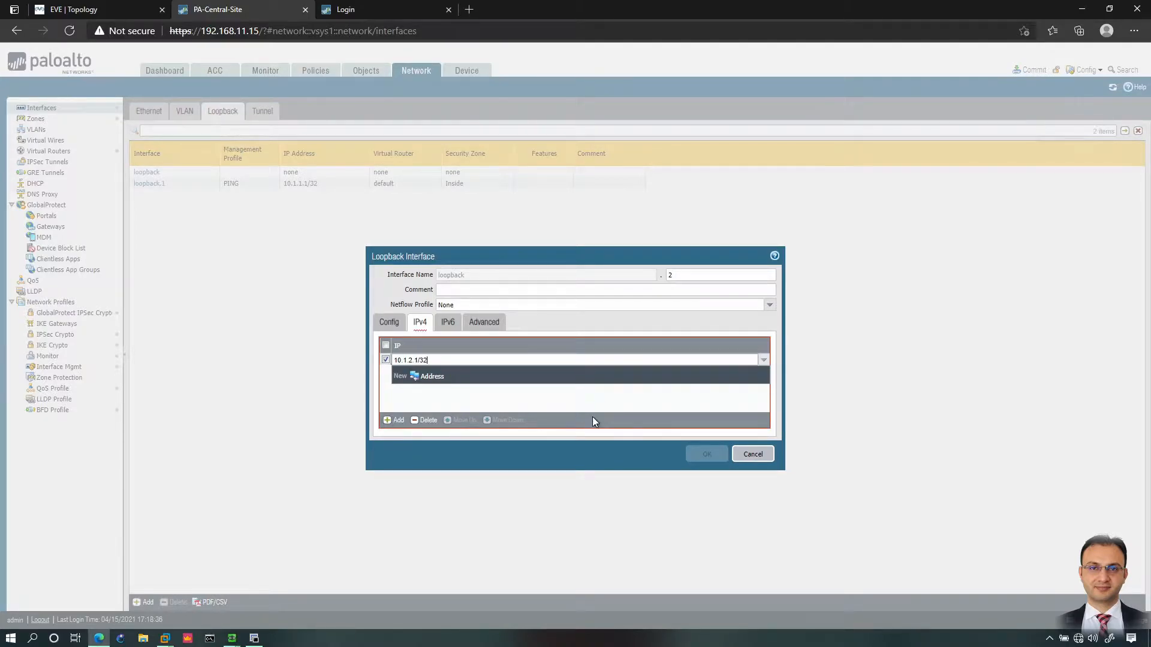
click(593, 418)
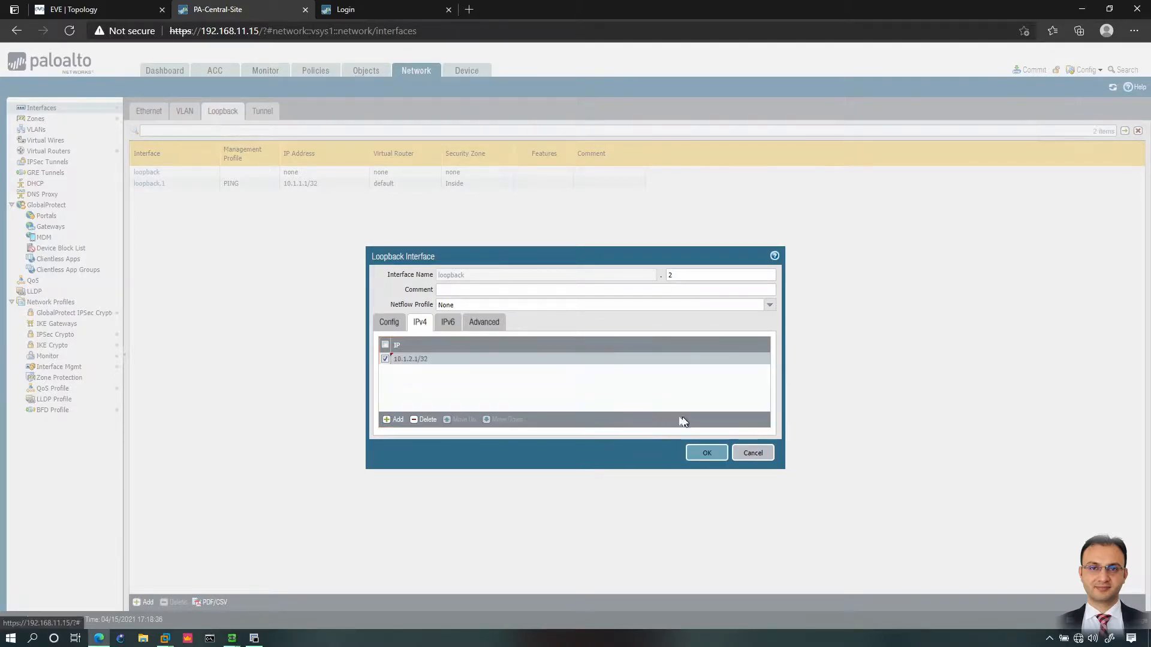
click(478, 324)
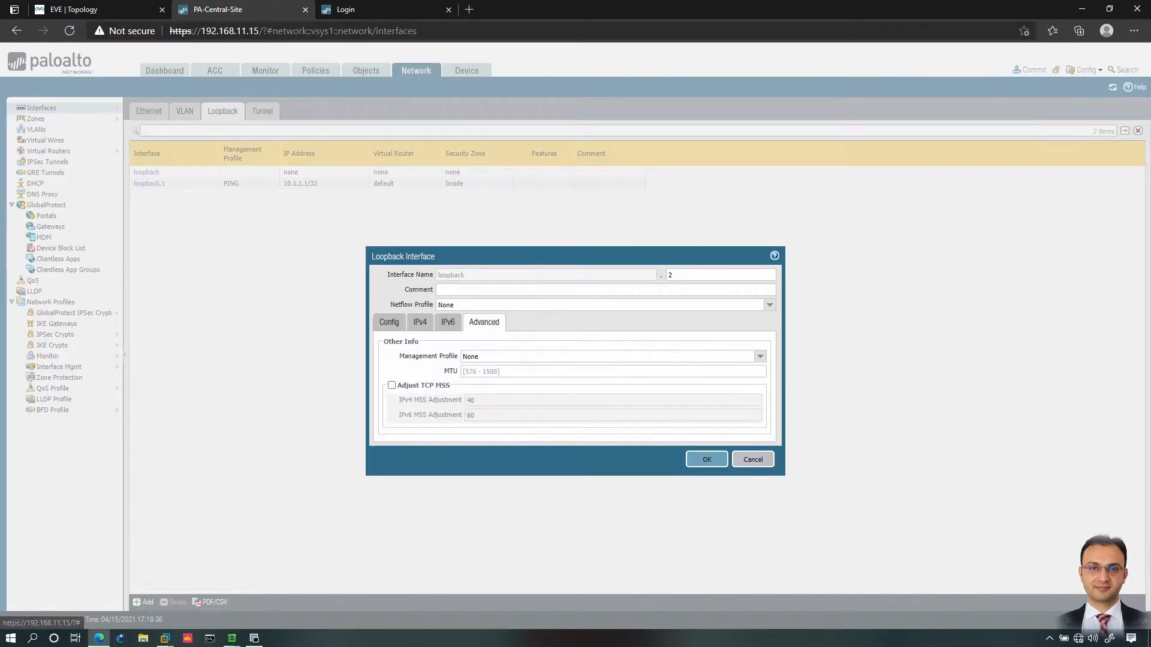
click(760, 356)
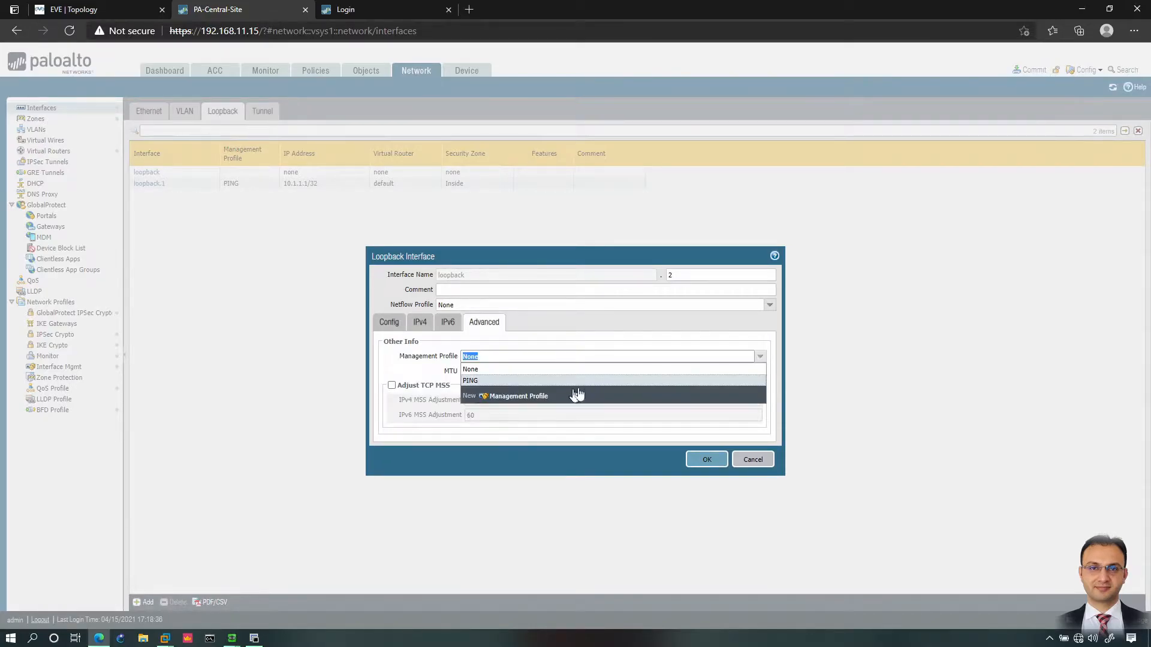
click(473, 381)
click(695, 460)
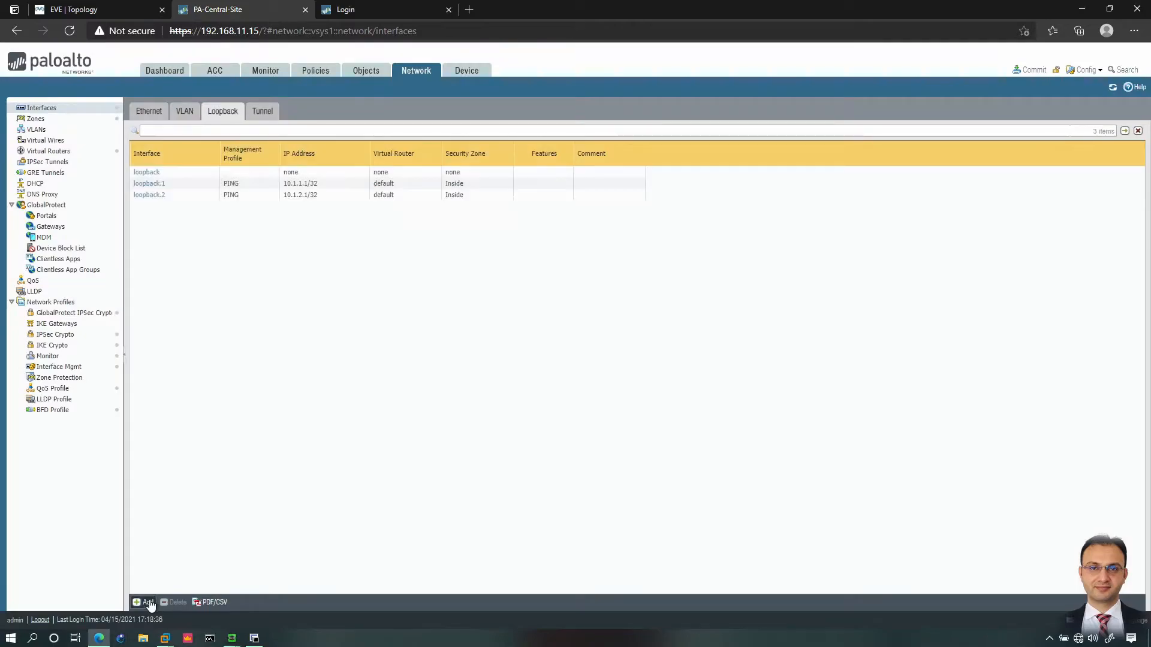
Step: Add loopback number 3 in the default virtual router and Inside zone
click(144, 602)
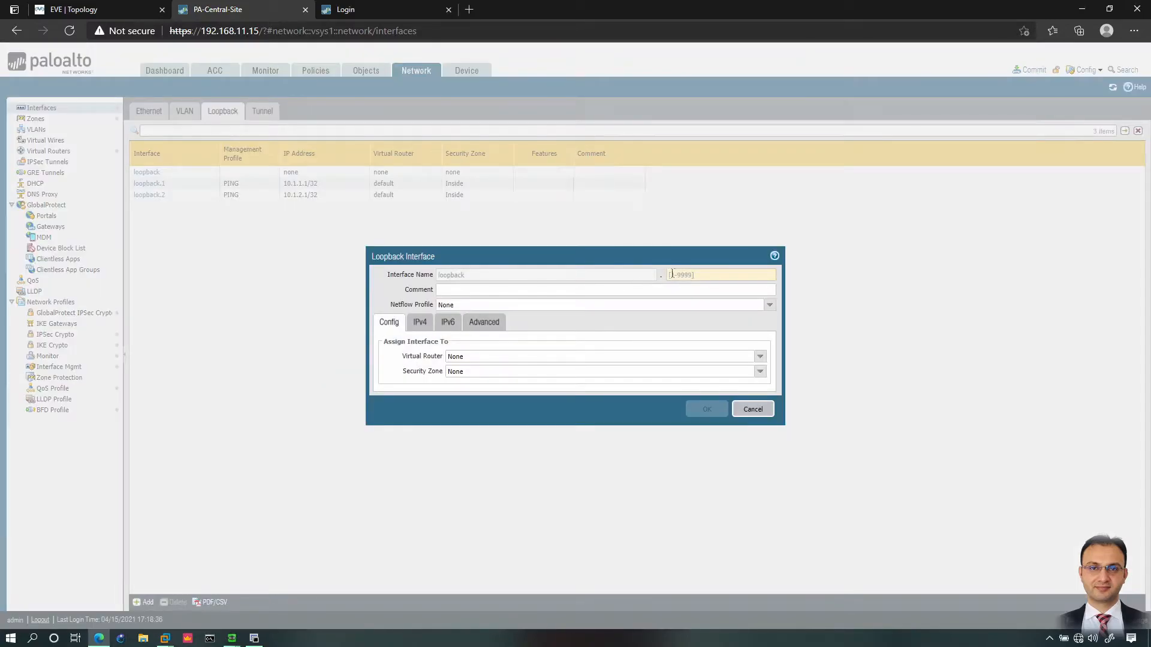
text(3)
click(599, 356)
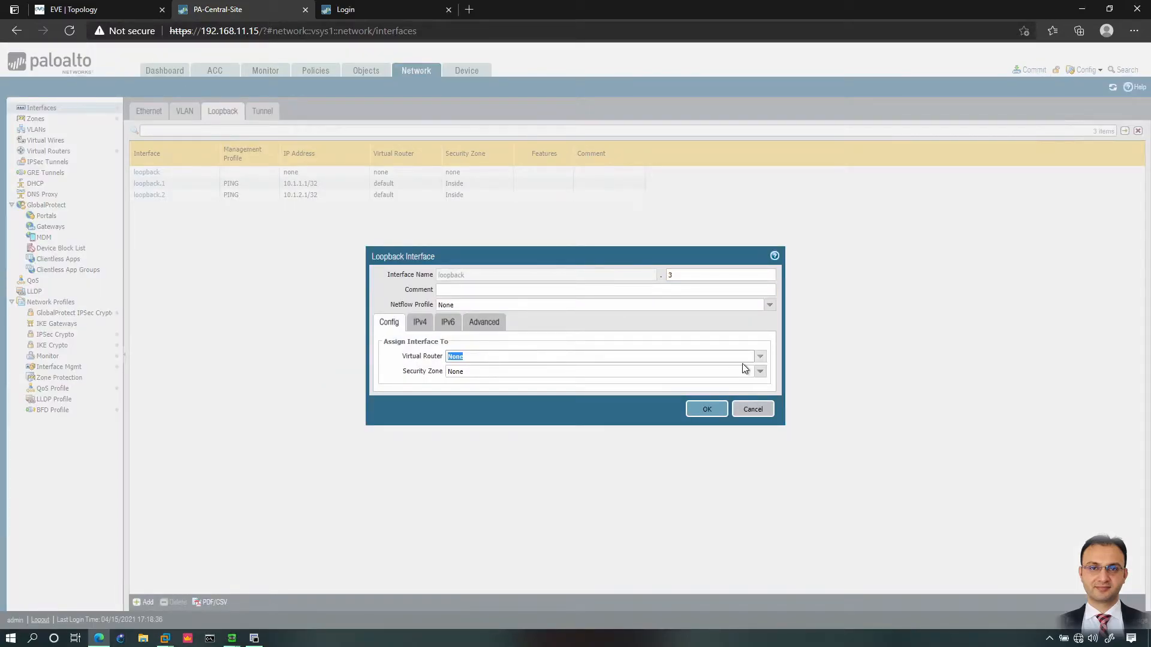
click(760, 357)
click(457, 382)
click(759, 371)
click(455, 407)
Step: Enter IPv4 address 10.1.3.1/32 and delete the empty extra address row
click(420, 322)
click(396, 419)
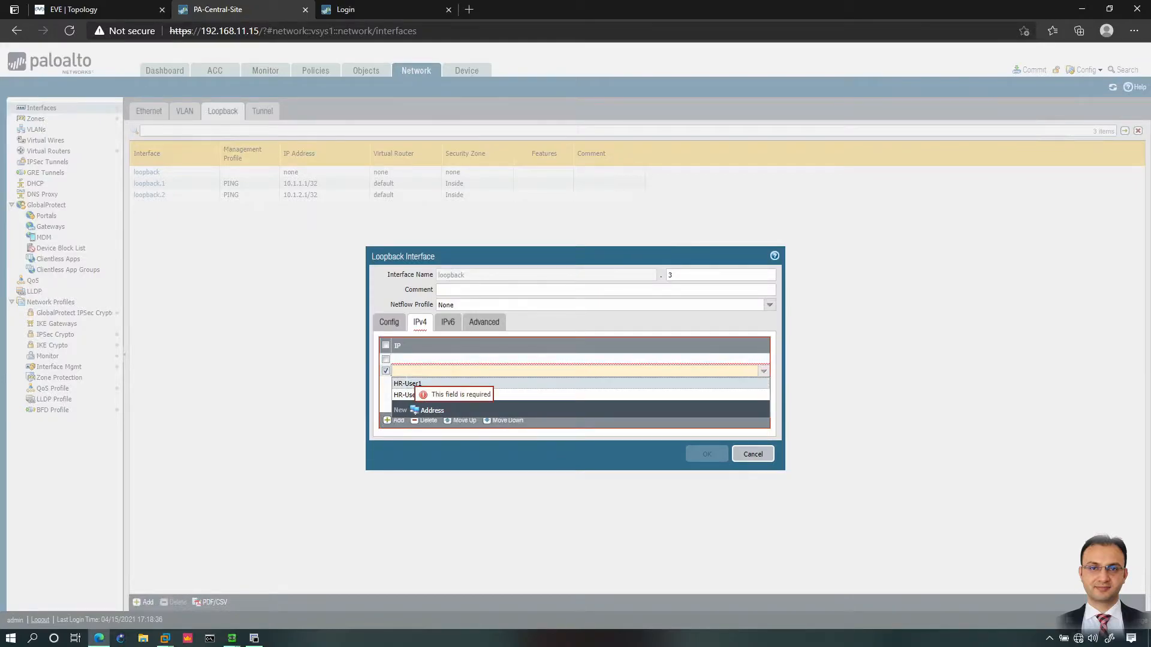
click(411, 360)
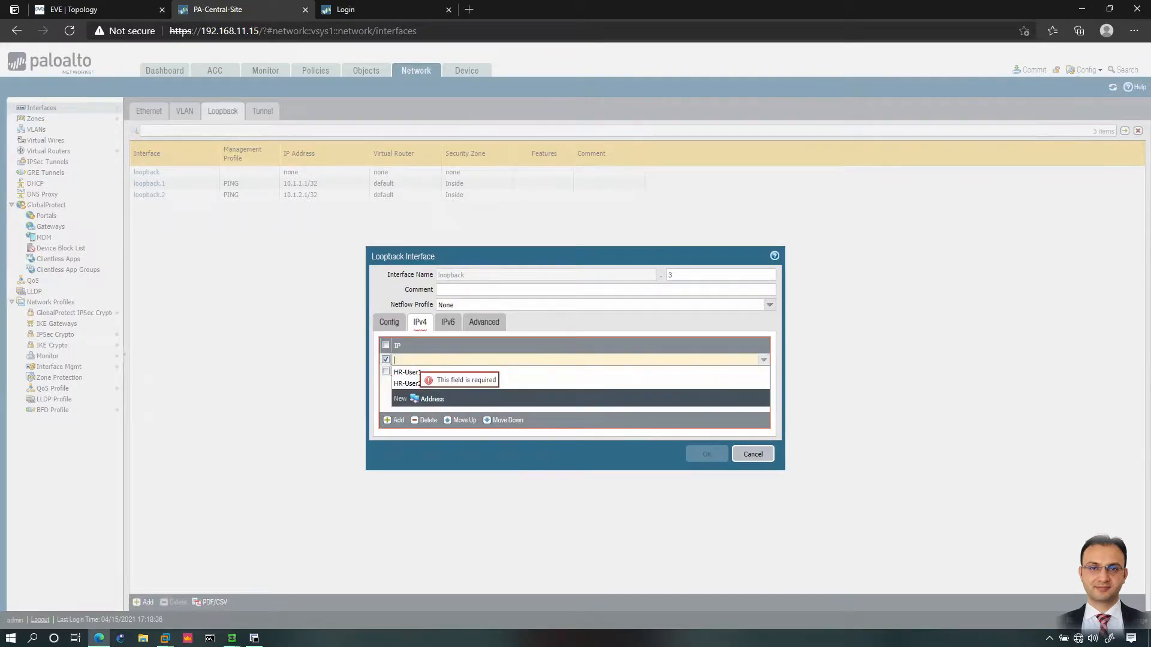
text(10.1.3.1/32)
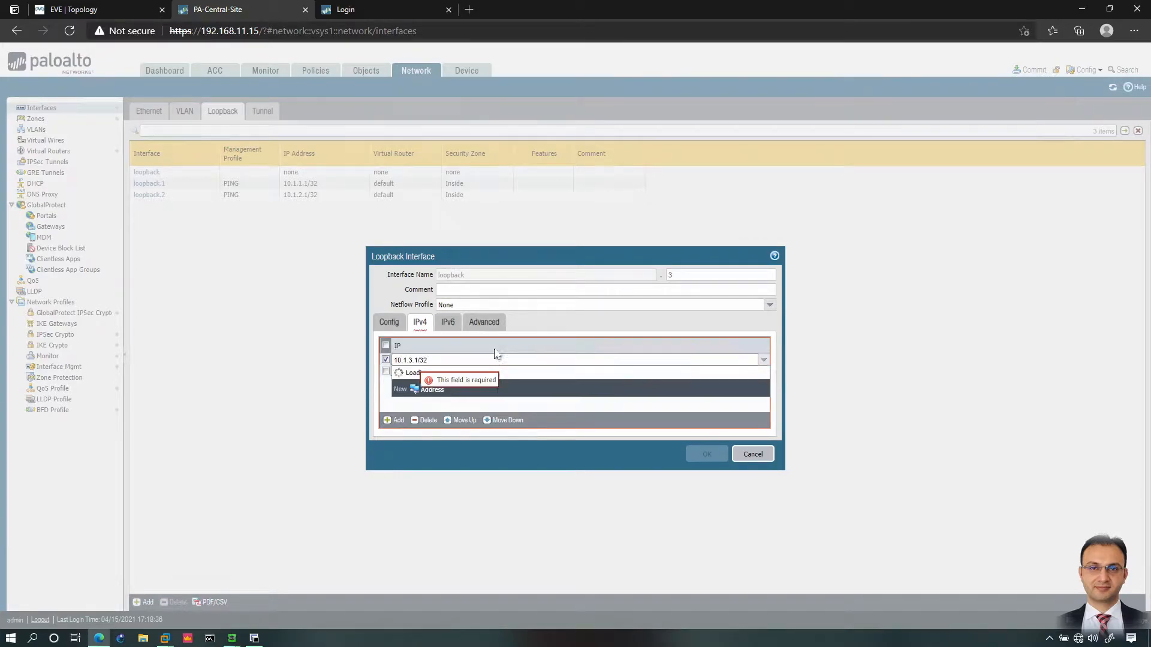
click(585, 426)
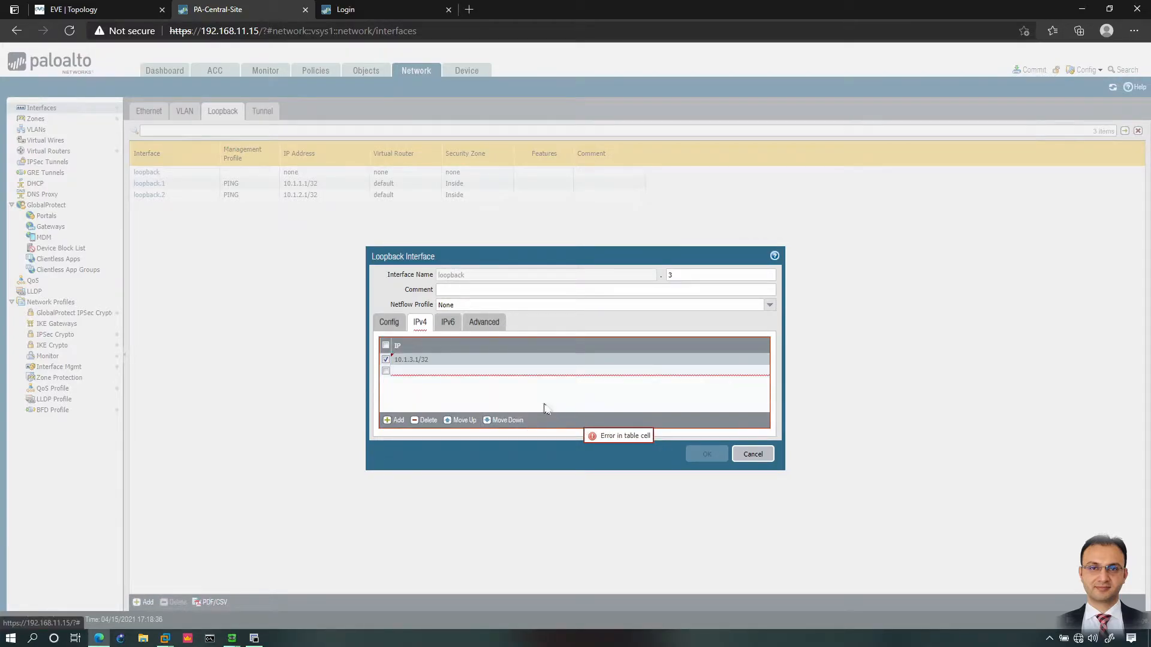
click(545, 372)
click(431, 422)
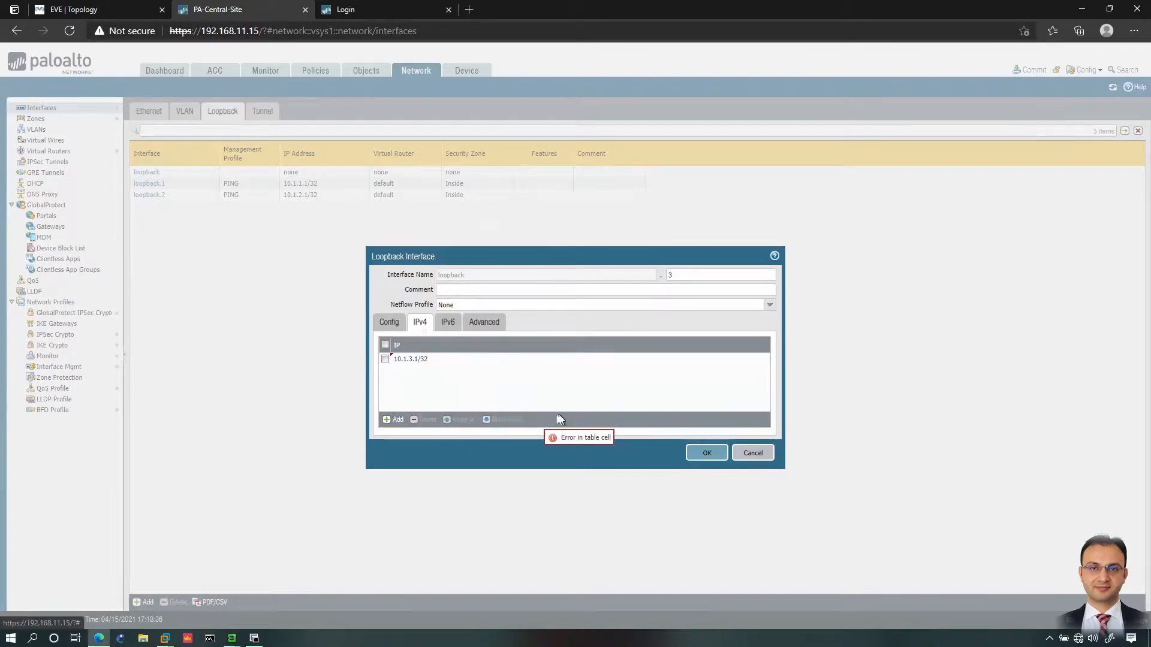
Step: Apply the PING management profile, recheck router and zone, and save loopback.3
click(484, 325)
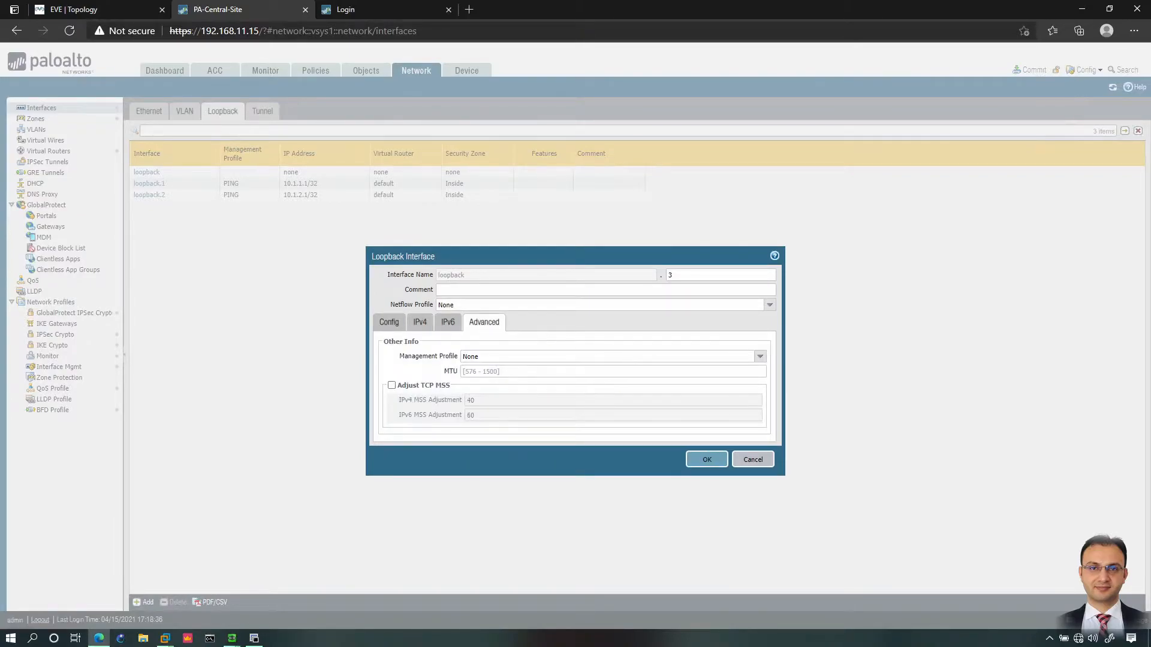
click(760, 356)
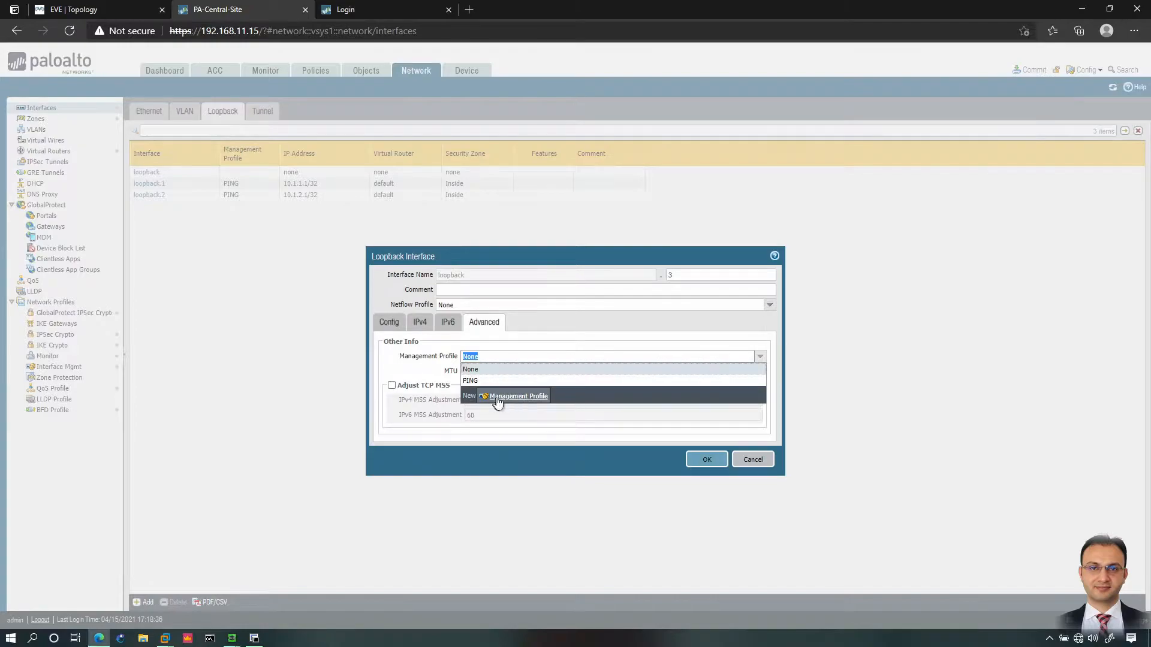
click(477, 380)
click(389, 323)
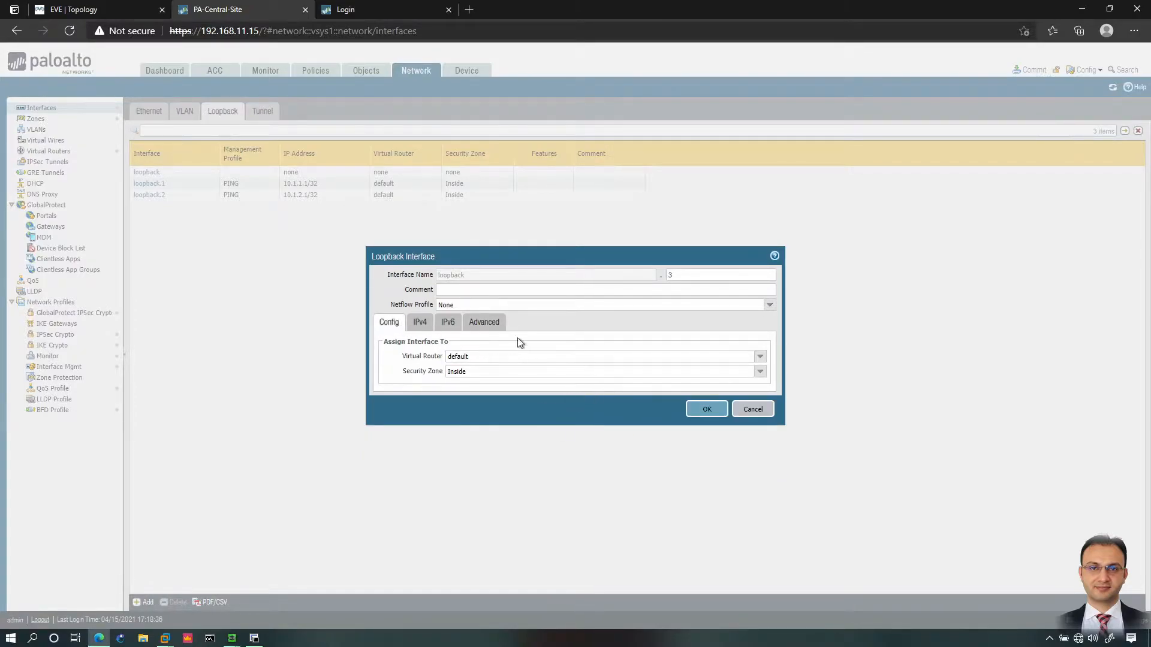
click(693, 410)
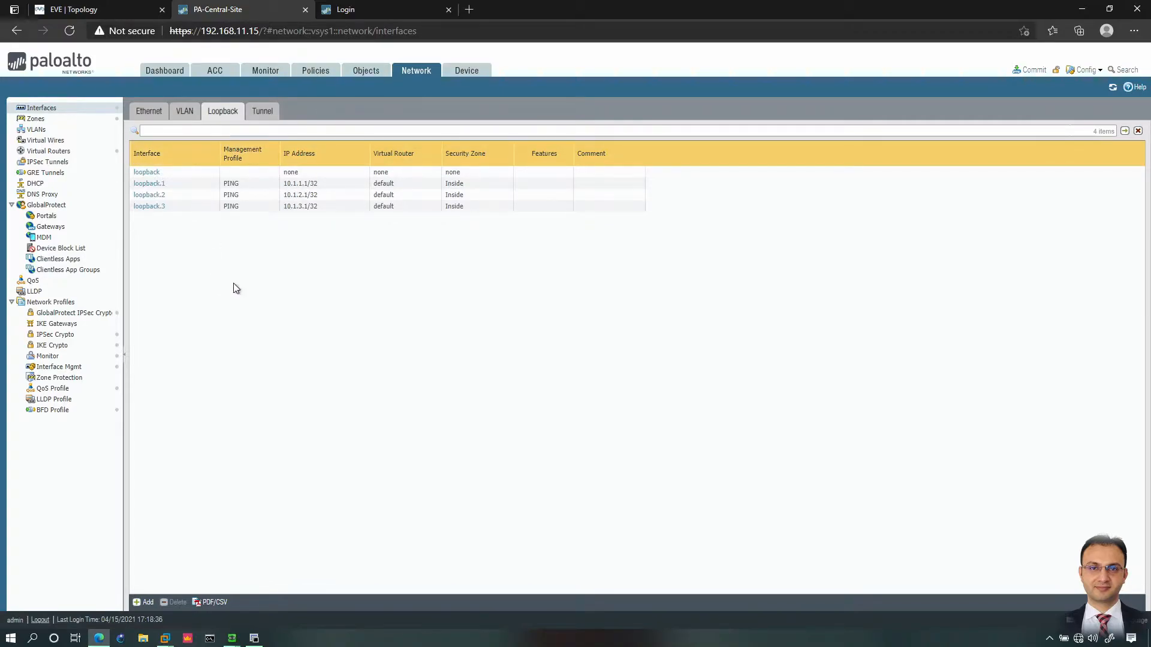
Step: View the default virtual router's Static Routes, then return to the EVE topology
click(58, 152)
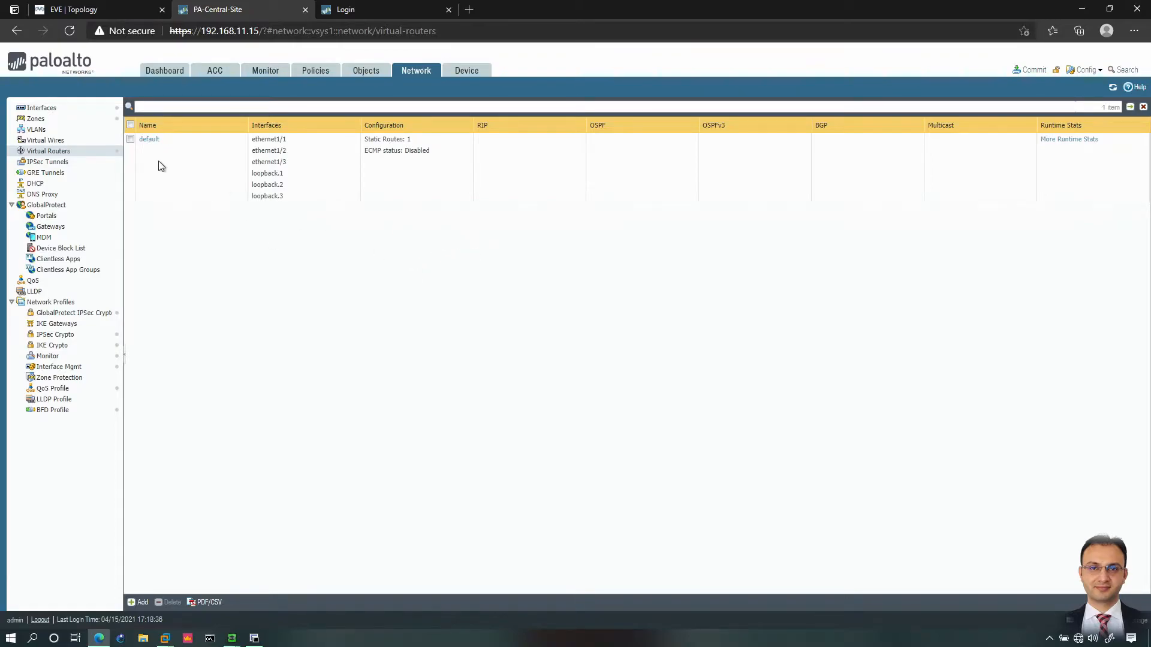
click(155, 141)
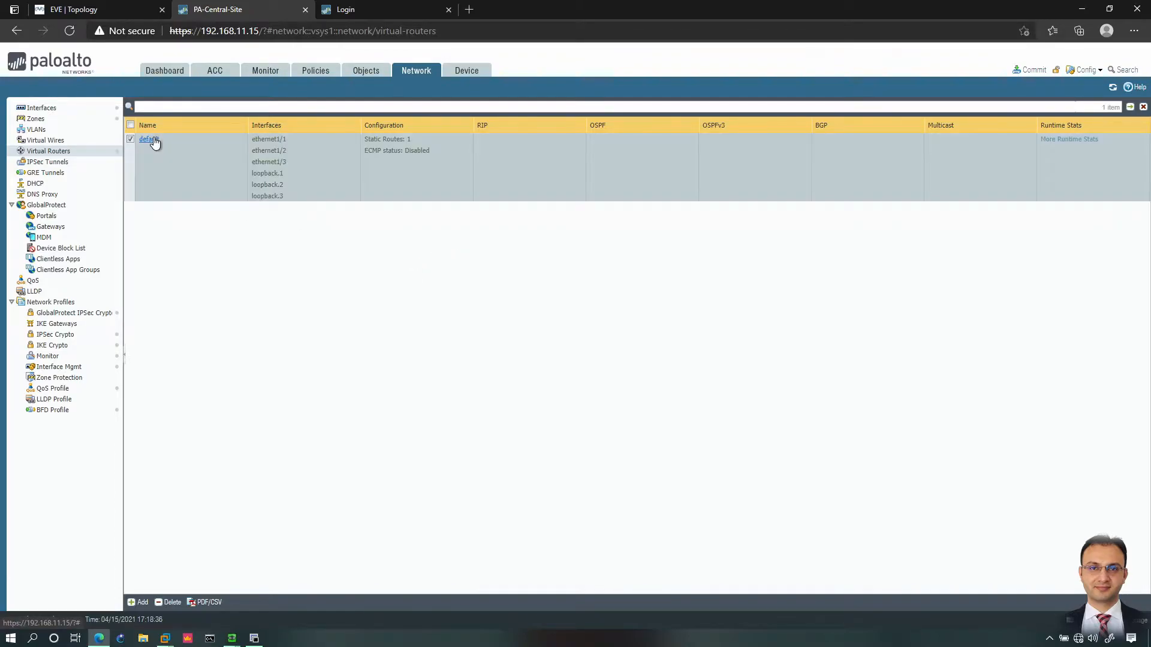
click(154, 141)
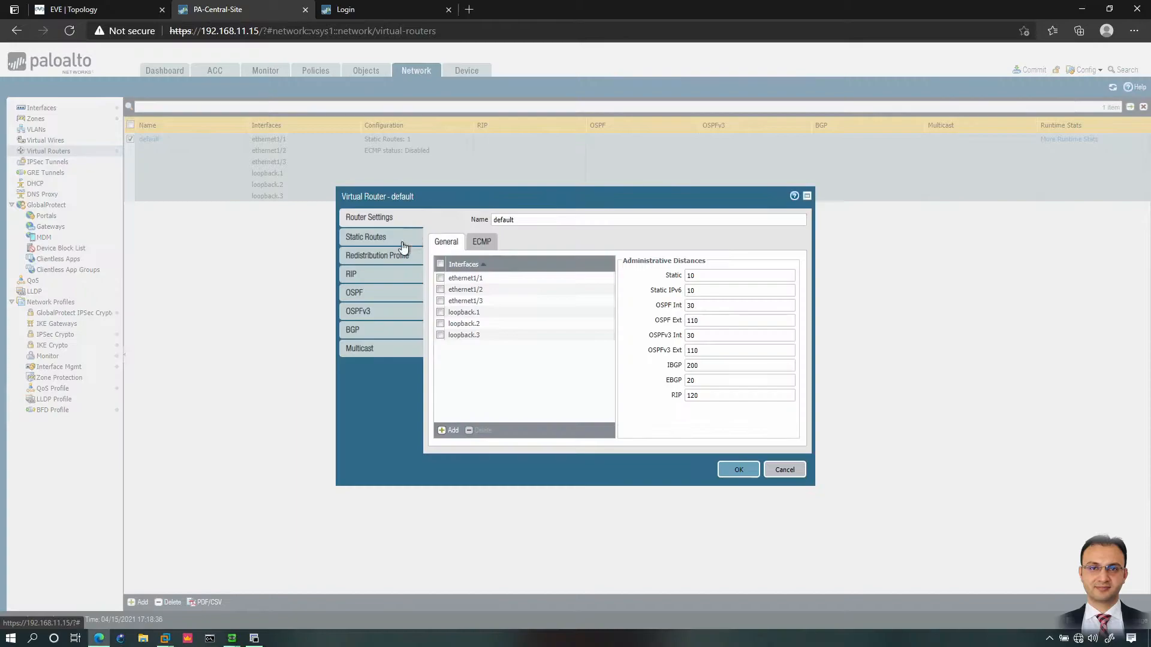
click(364, 238)
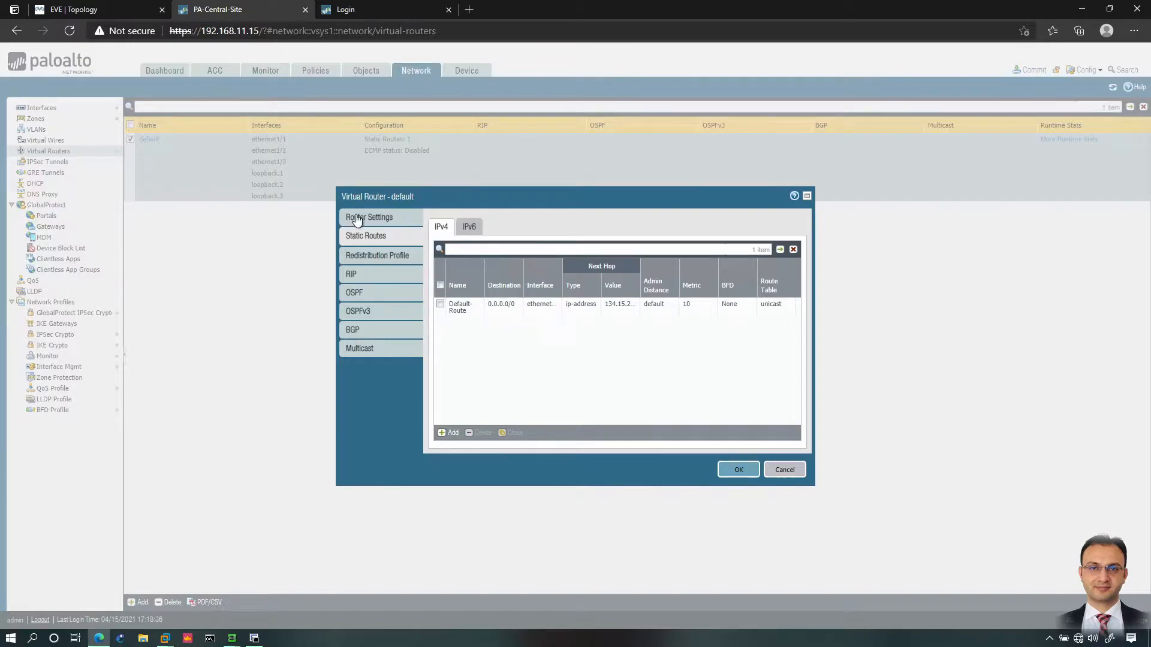
click(141, 13)
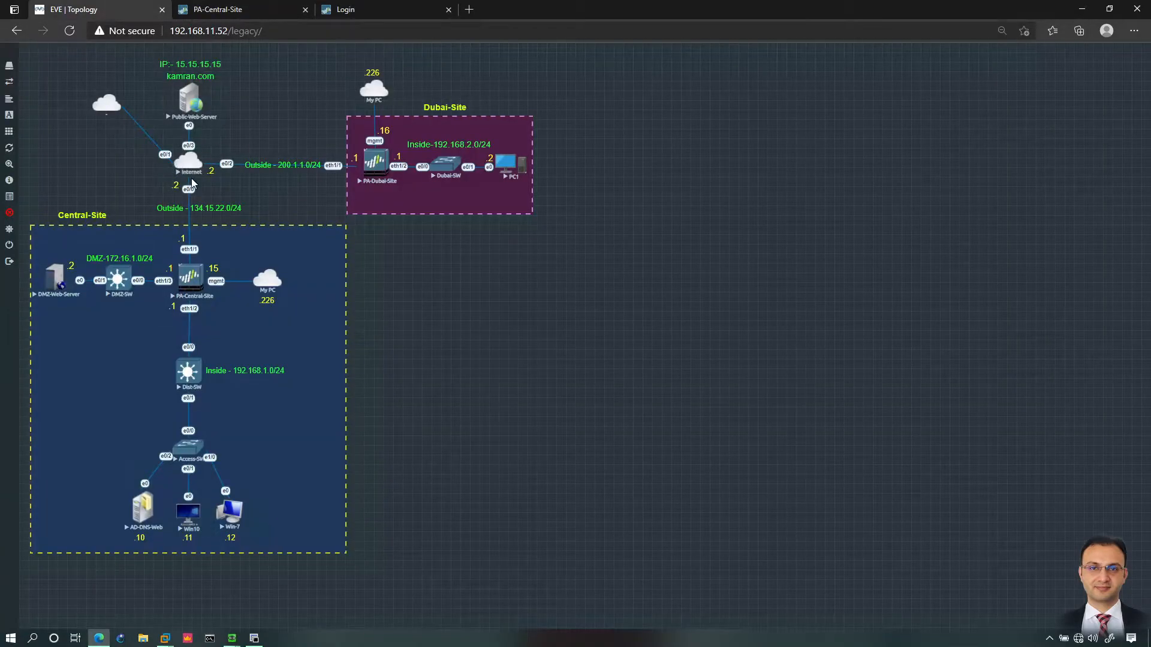
Step: Return to the PA-Central-Site tab showing the default virtual router's static routes
click(225, 11)
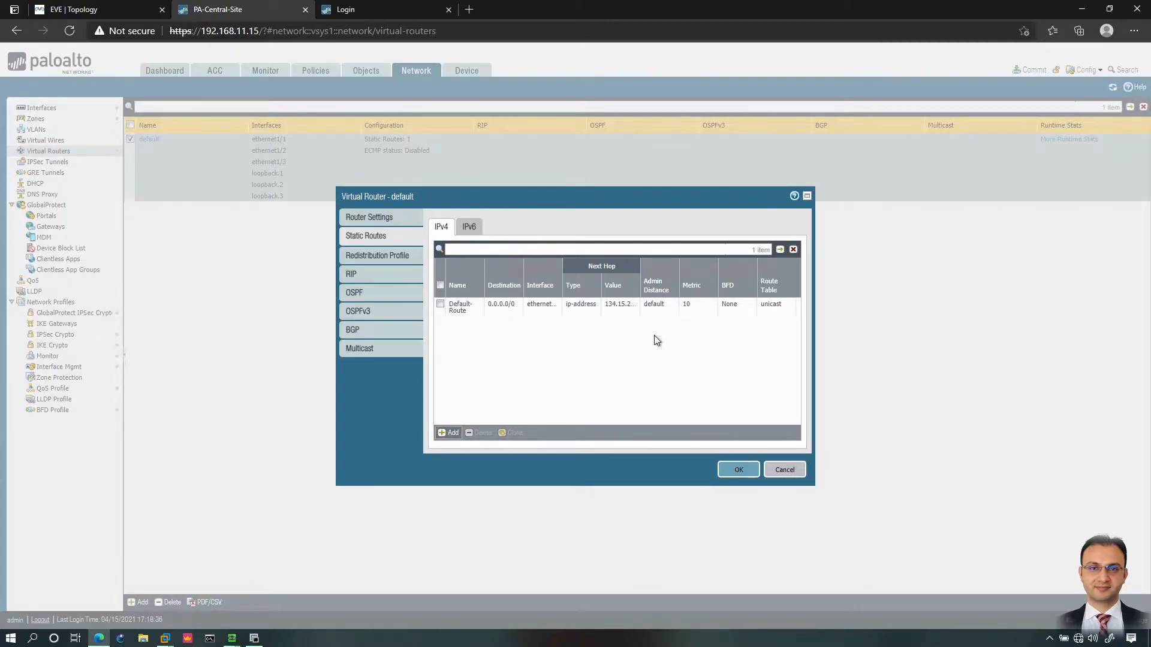
Step: Add a new static route and name it Inside-LAN1
click(451, 433)
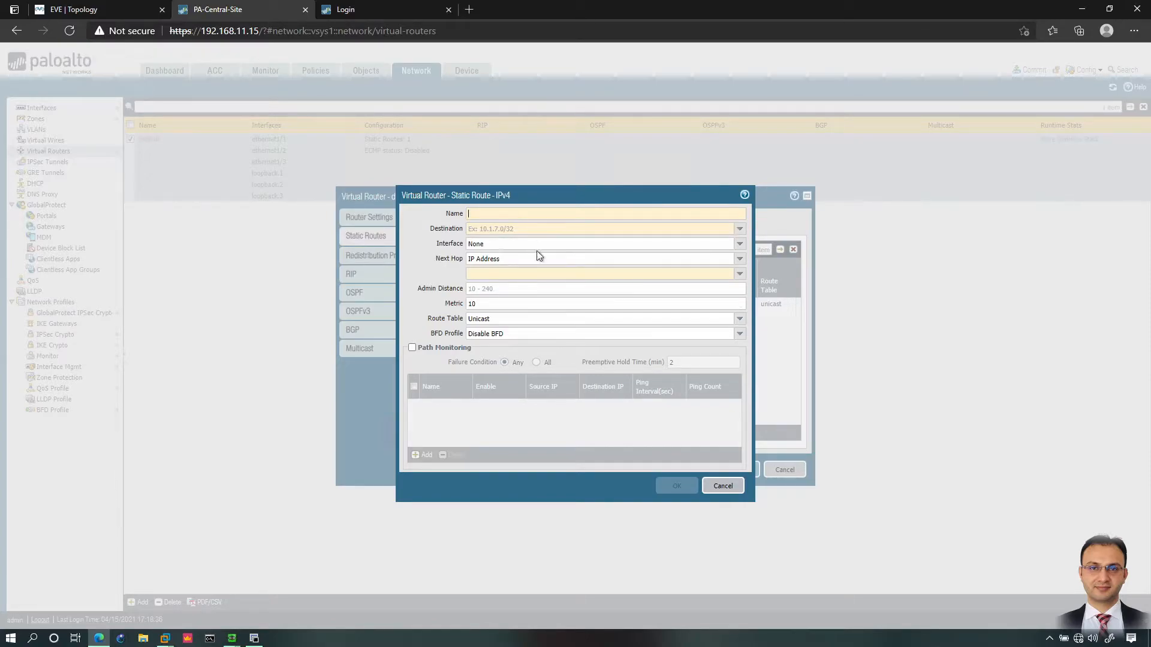
click(492, 288)
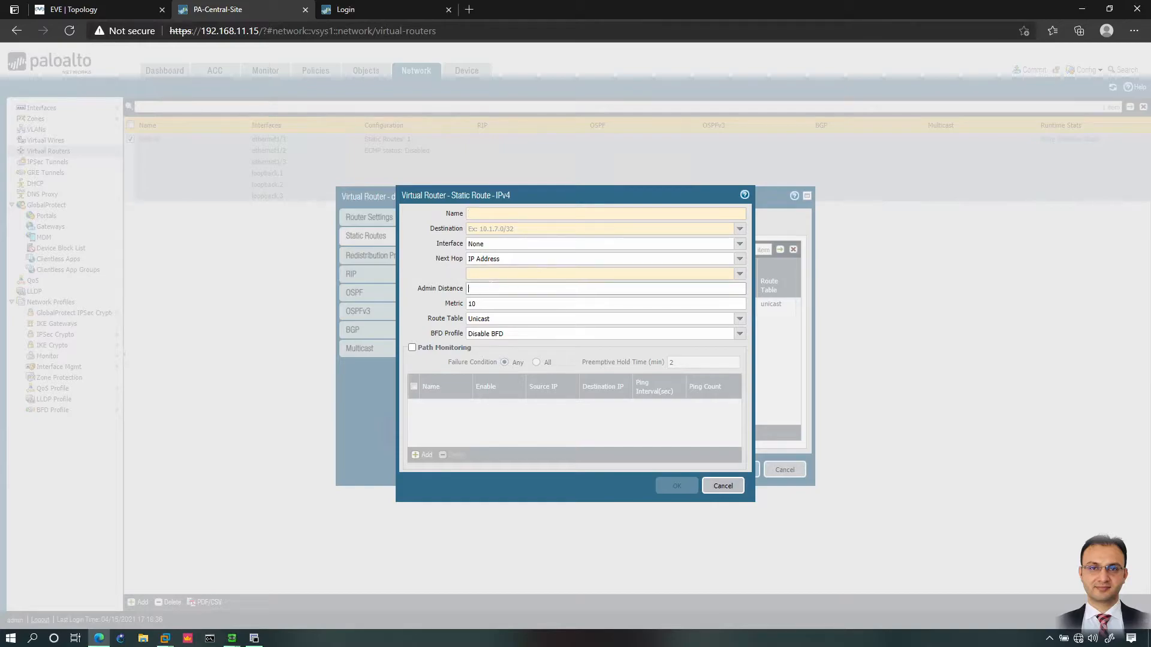
click(492, 303)
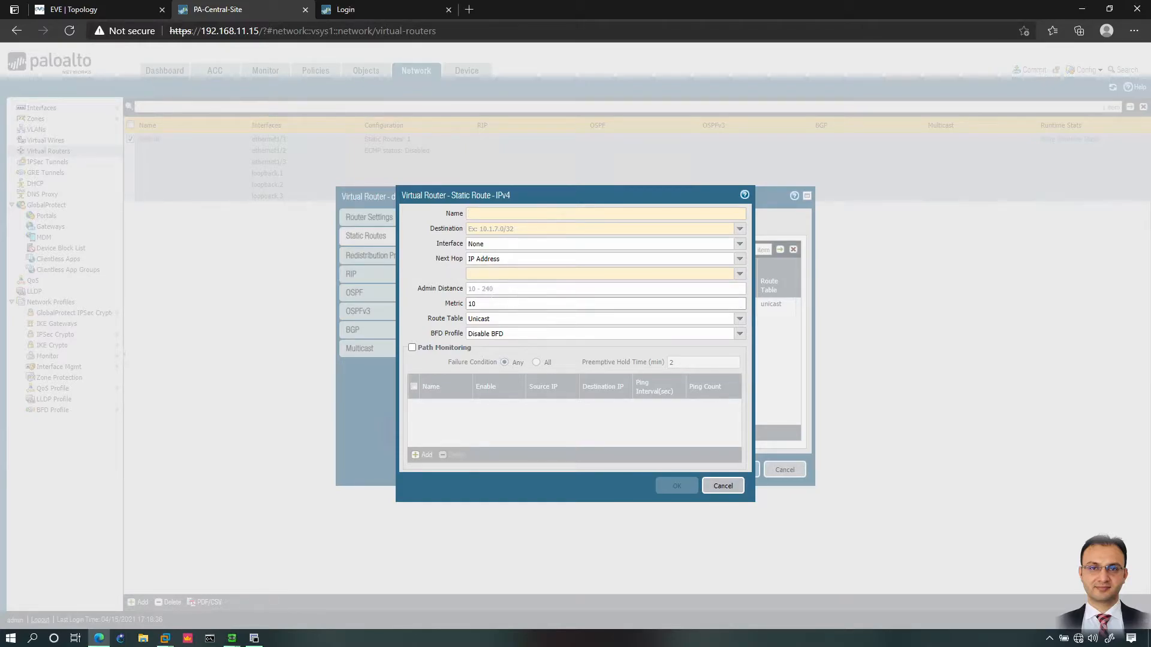
click(517, 288)
click(498, 214)
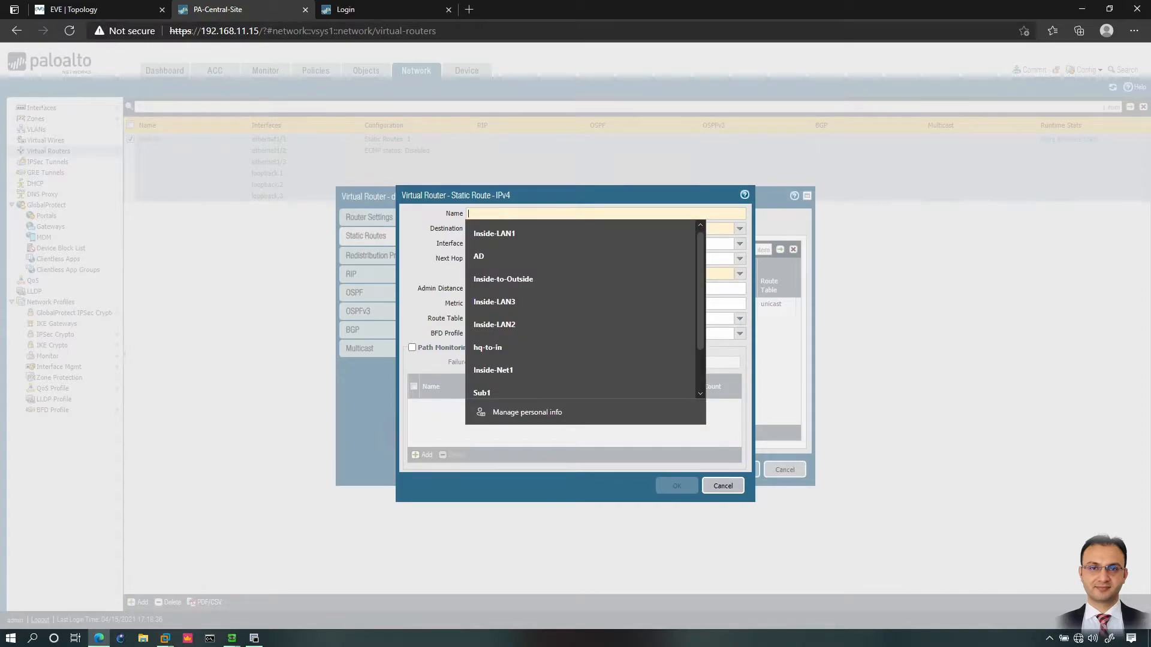
key(Down)
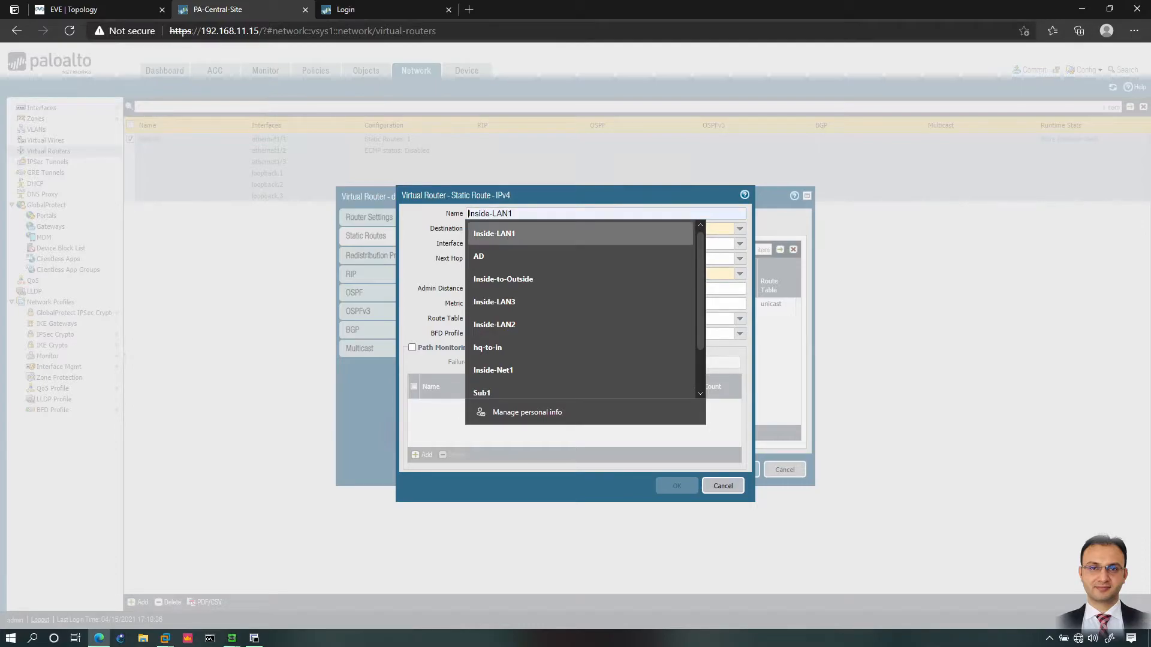
click(434, 228)
click(489, 213)
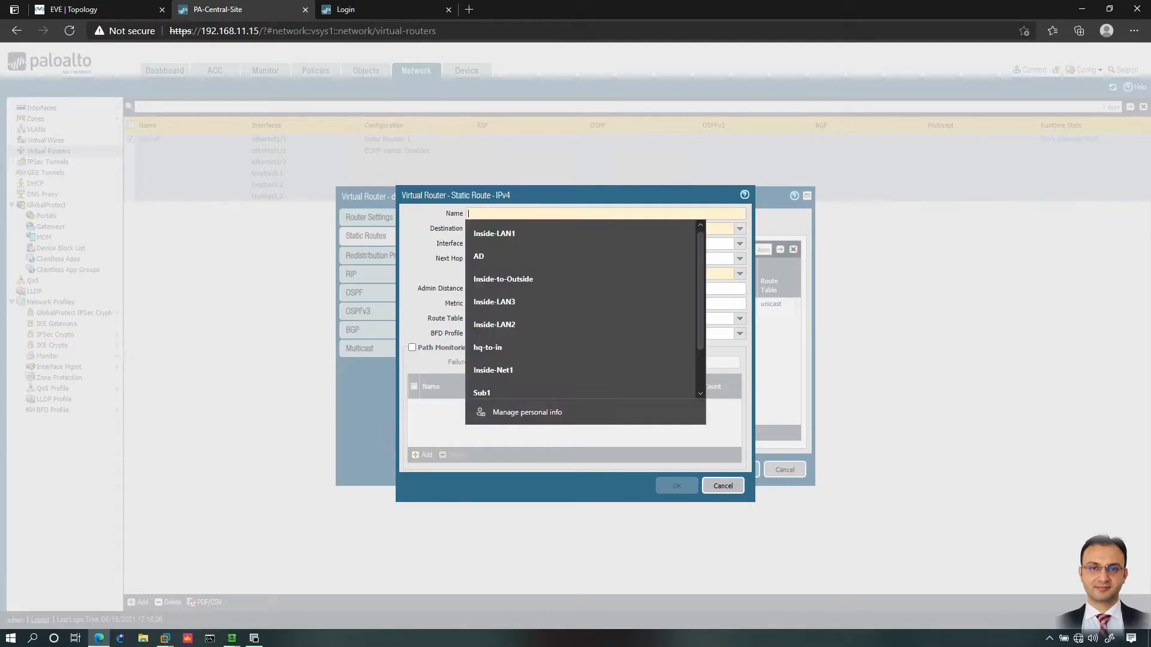
key(Down)
key(Return)
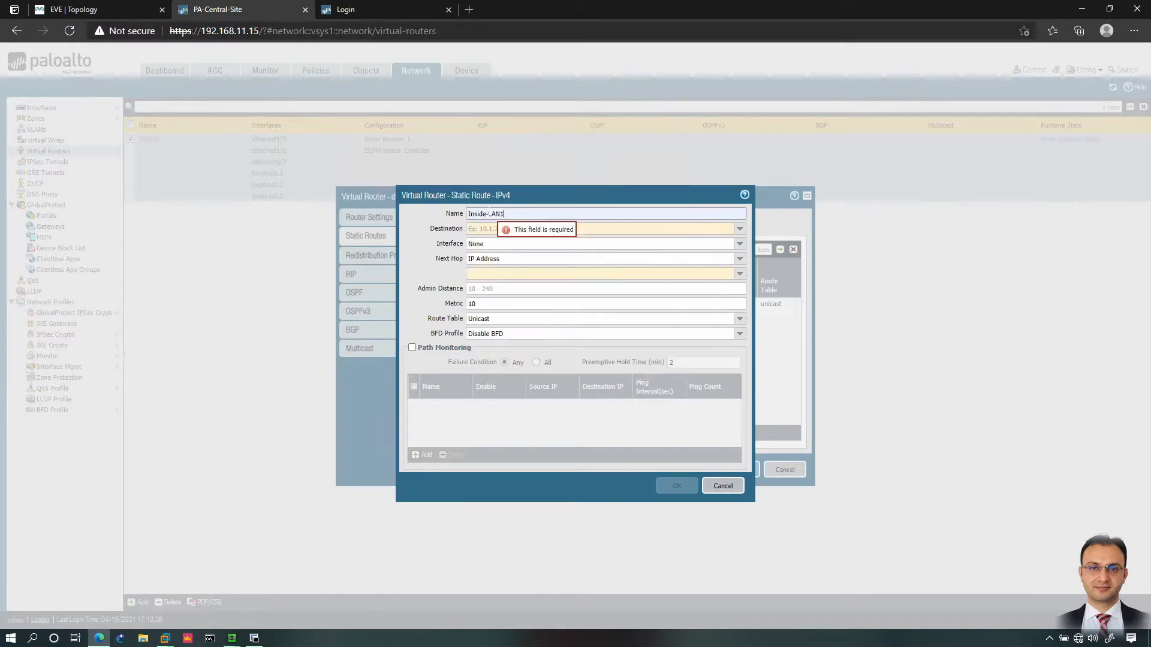
Step: Set the route's destination to 20.1.1.0/24 and its interface to ethernet1/2, checking the topology
key(Tab)
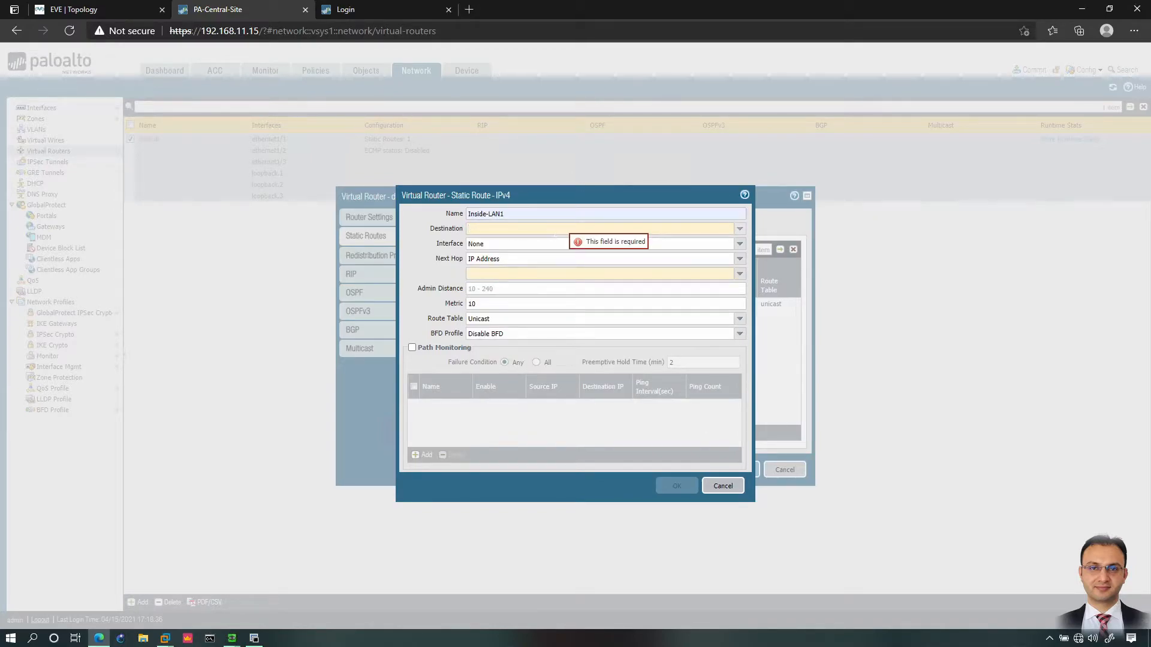
text(20.1)
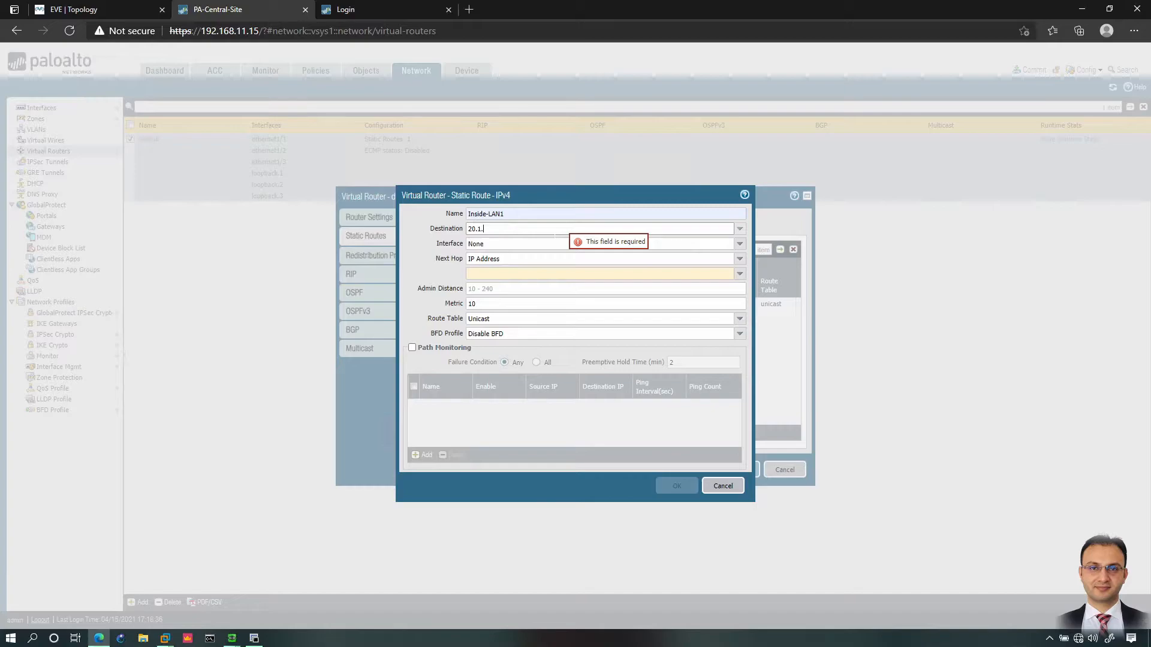
text(.1.0/24)
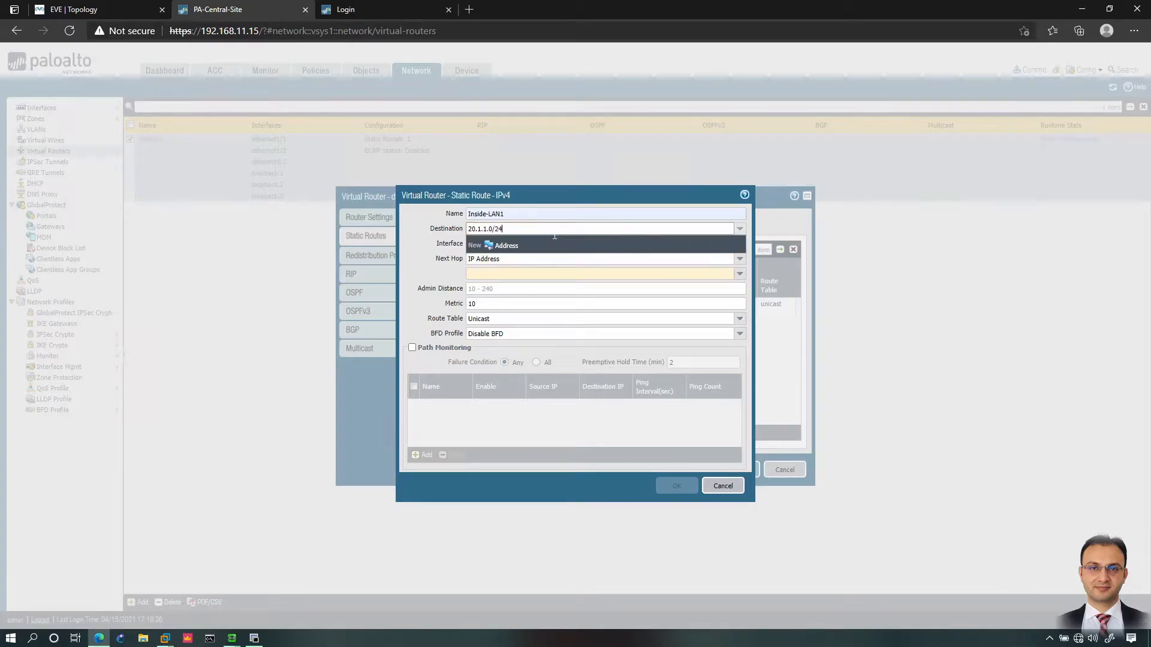
key(ctrl+a)
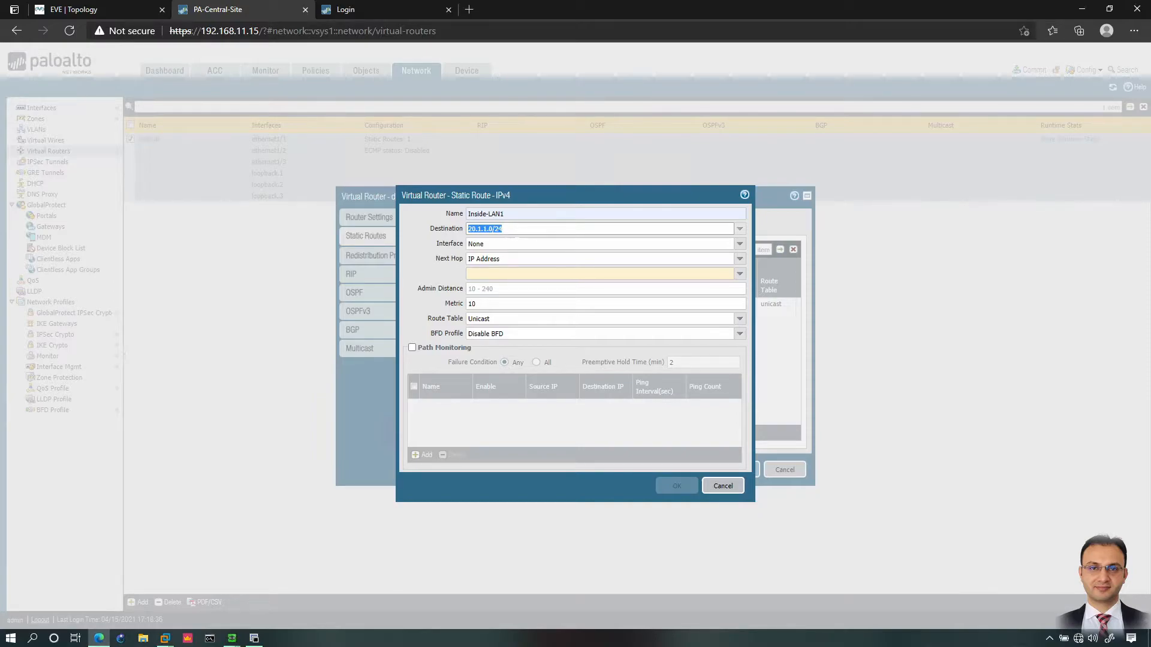
key(Tab)
click(738, 246)
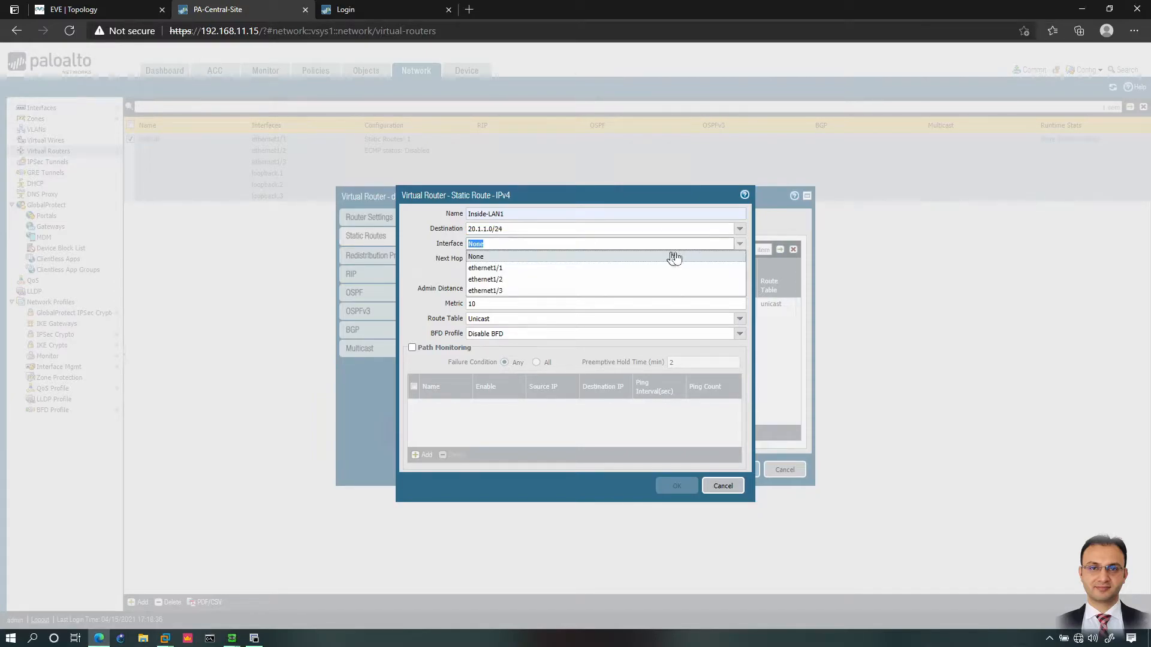
click(494, 279)
click(113, 9)
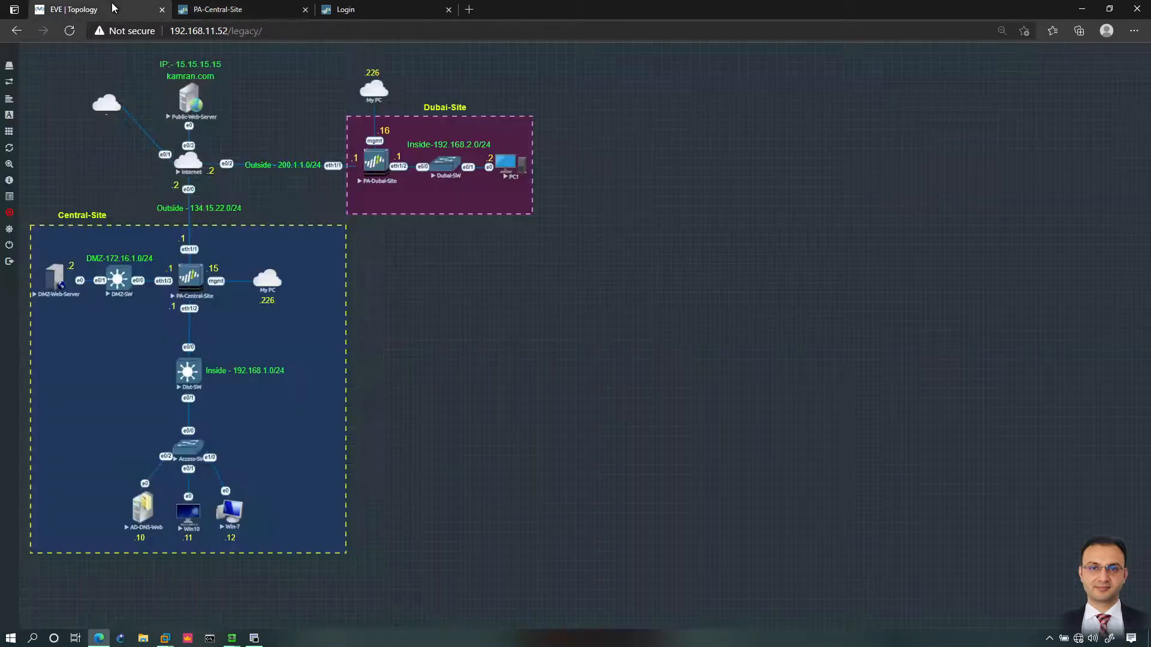
click(250, 12)
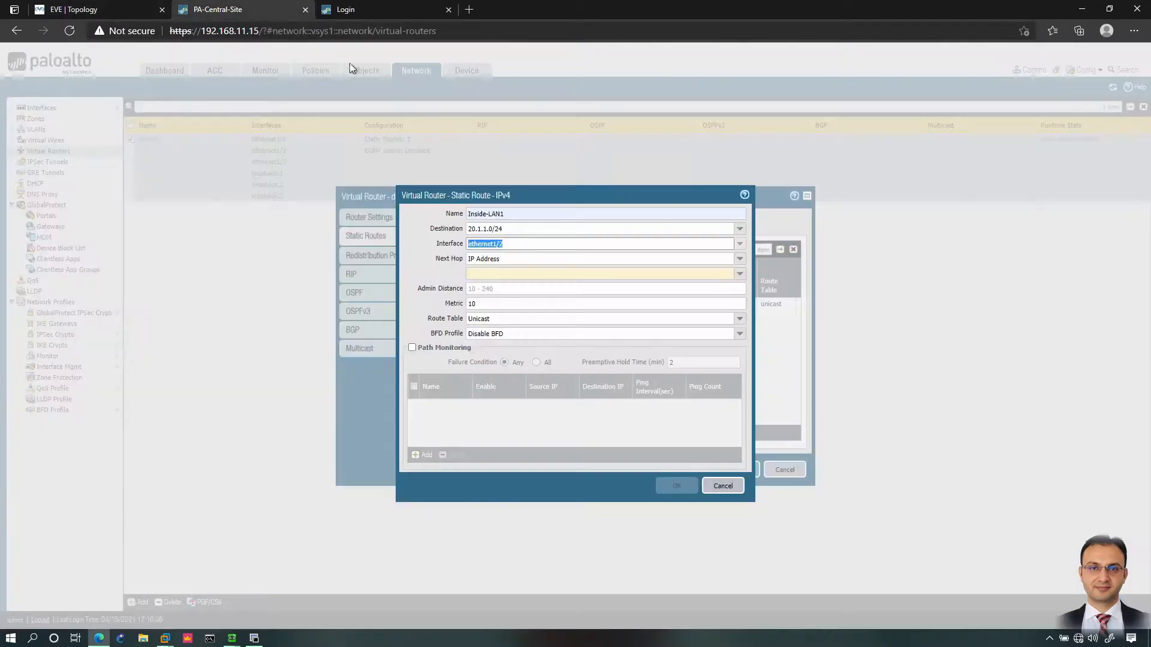
click(547, 230)
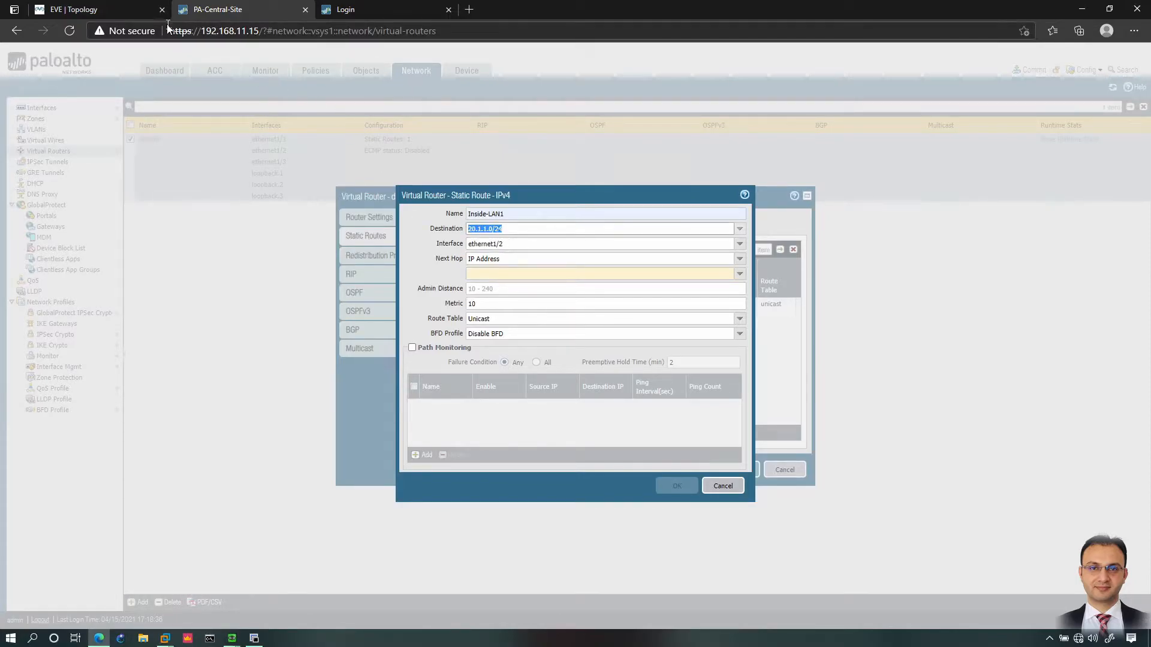
click(152, 10)
click(250, 9)
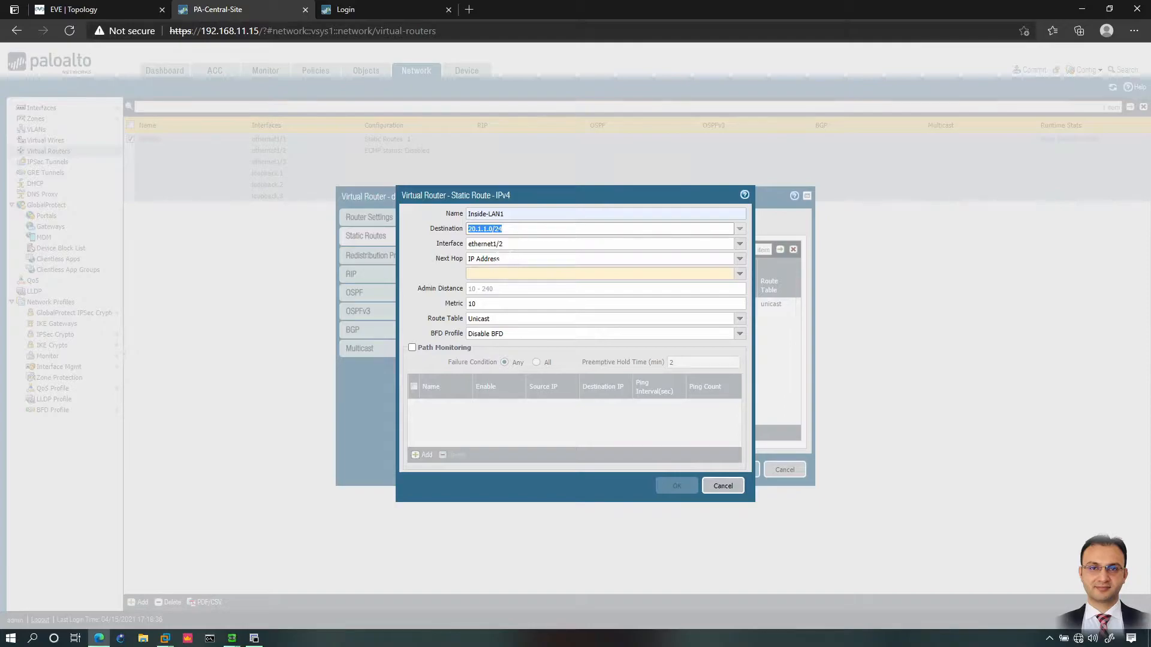
Step: Set Inside-LAN1's next-hop type to IP Address after trying FQDN, Discard and None
click(740, 259)
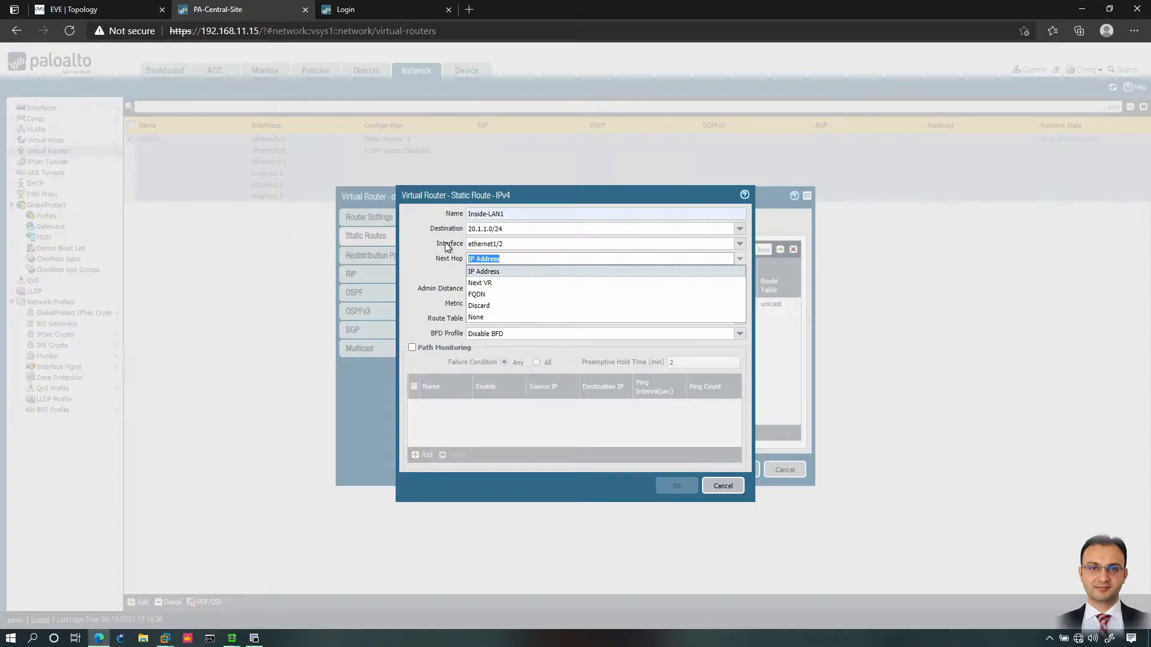
click(477, 295)
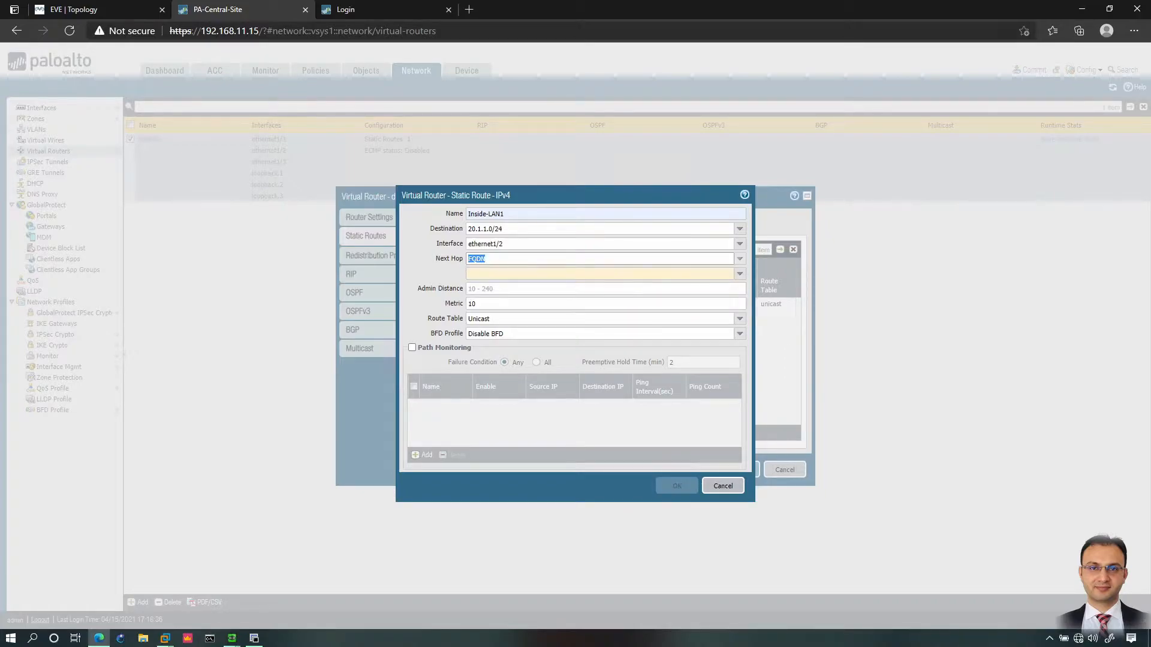
click(738, 263)
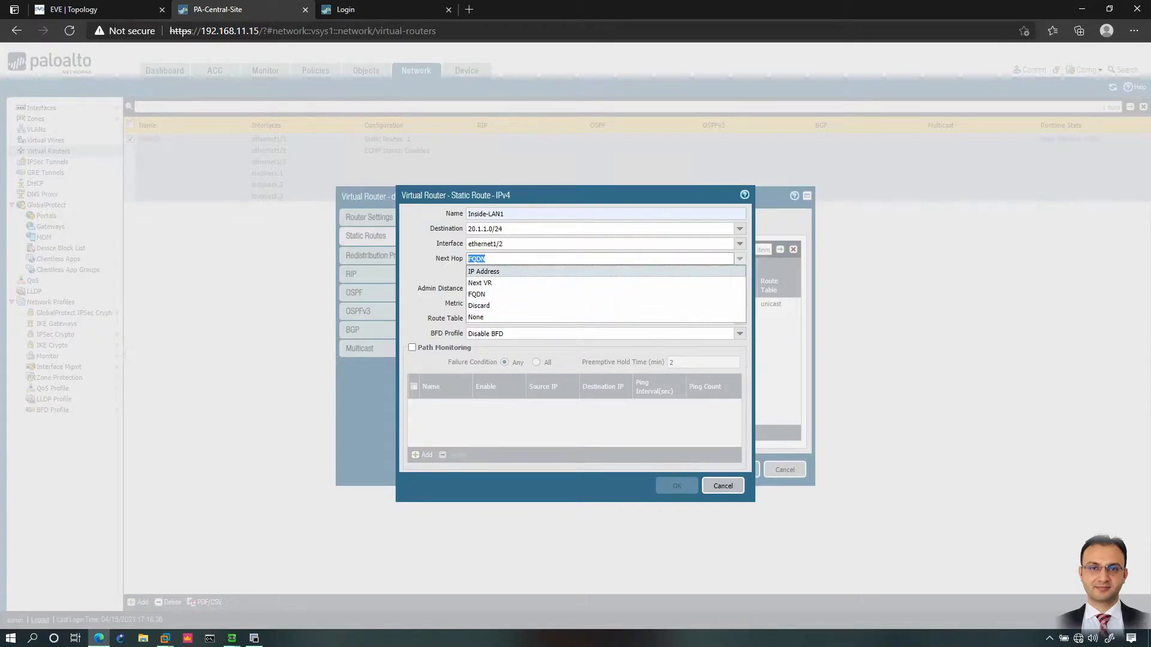
click(479, 307)
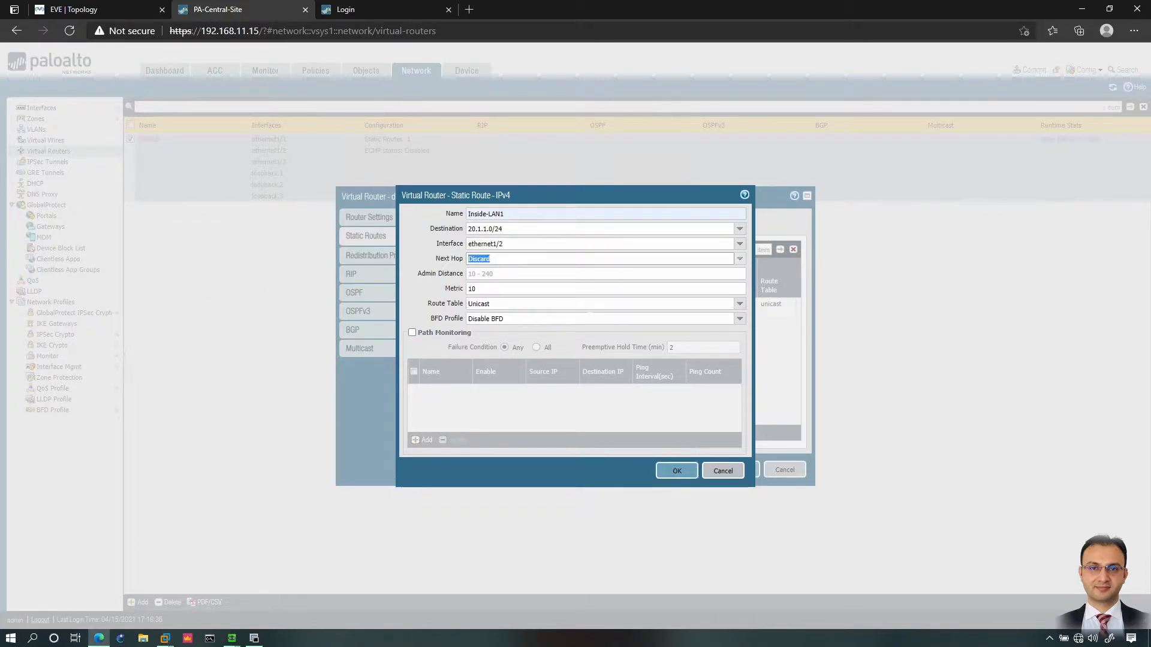
click(739, 258)
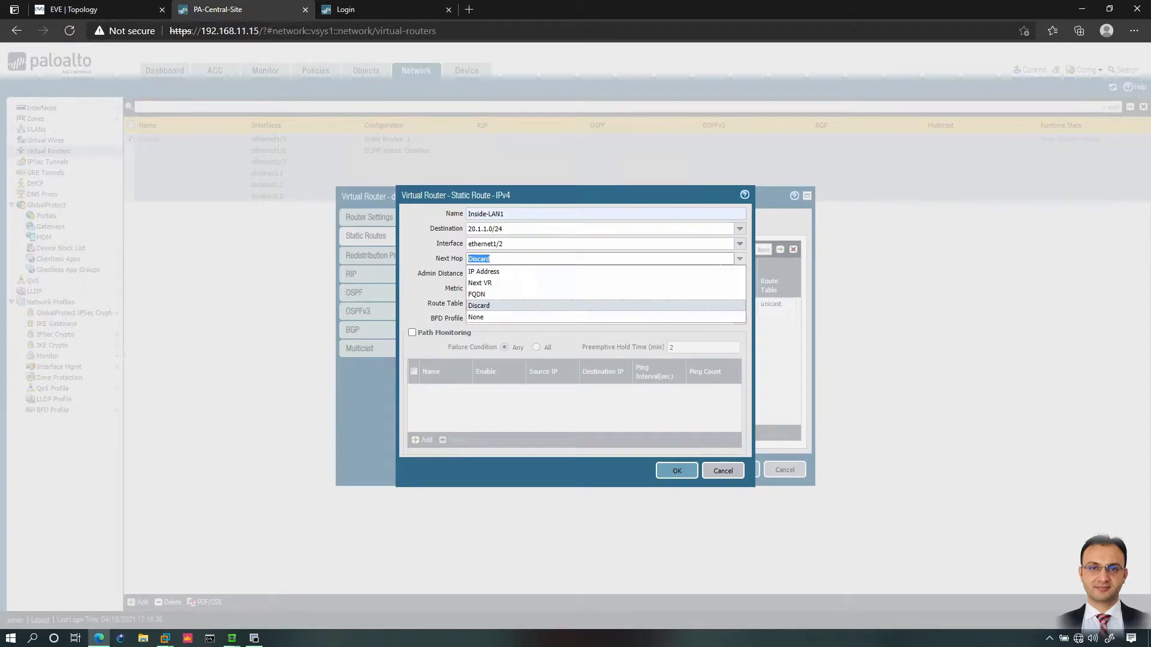
click(491, 318)
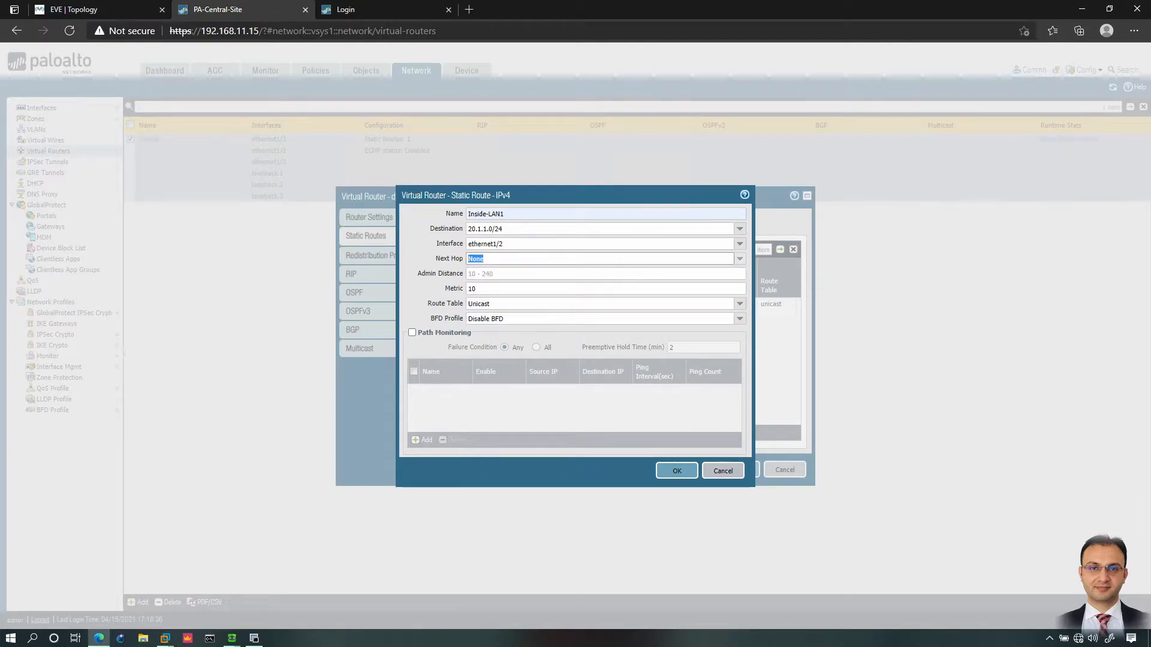
click(740, 258)
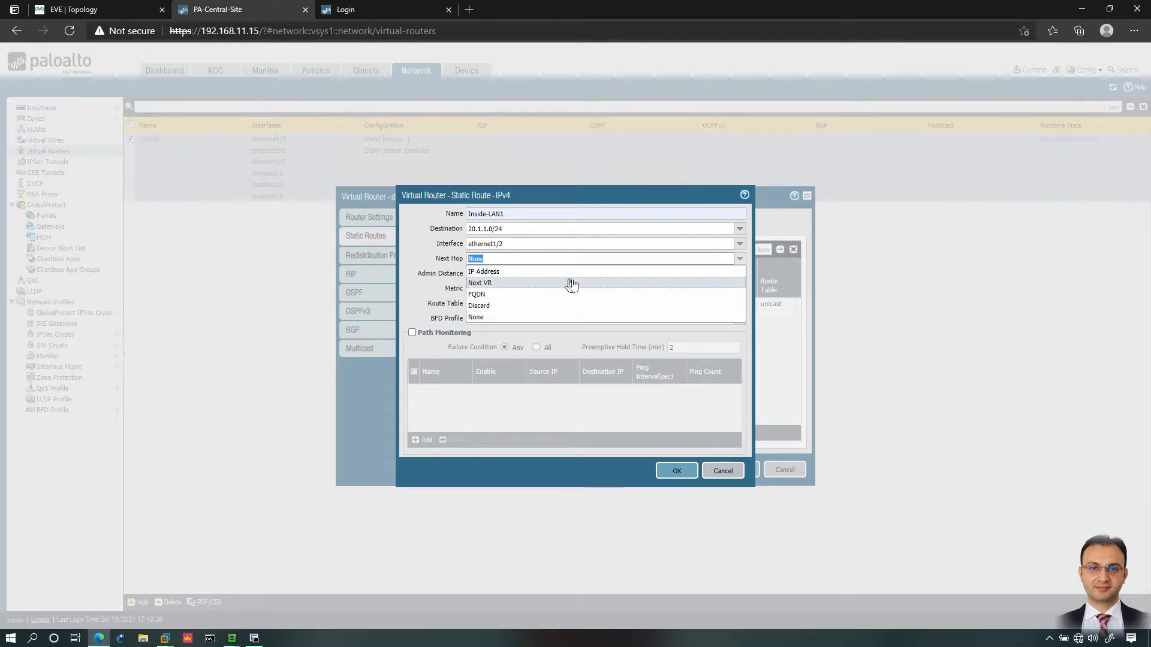
click(500, 274)
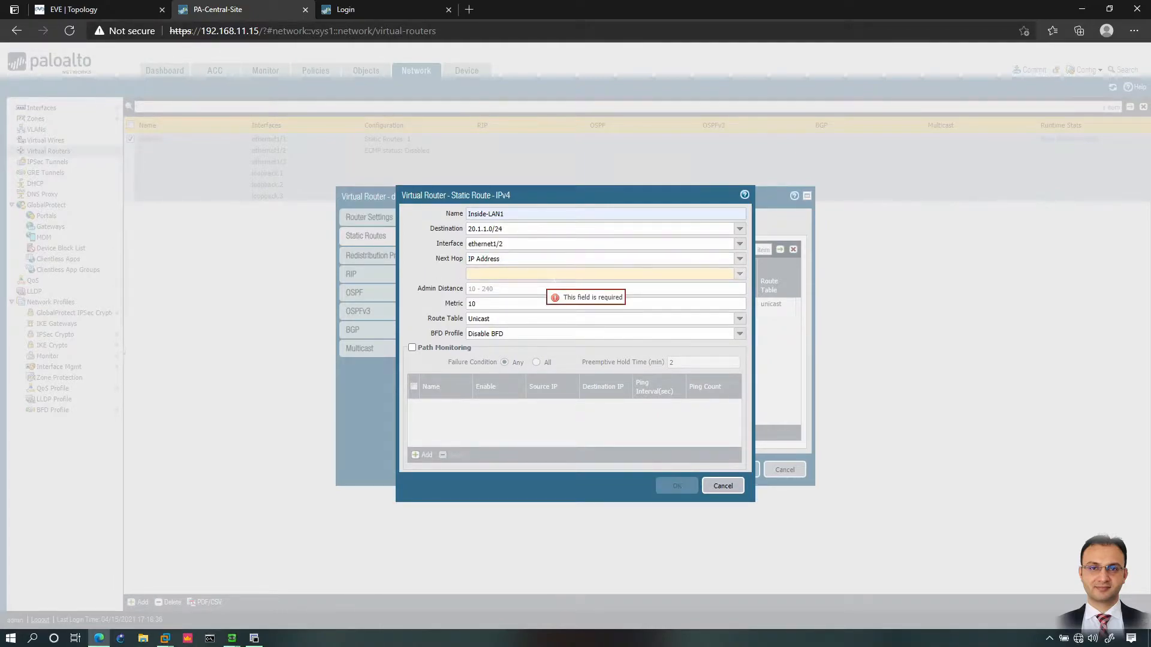
Step: Enter 192.168.1.2 as Inside-LAN1's next-hop IP, then view the EVE lab topology
text(19)
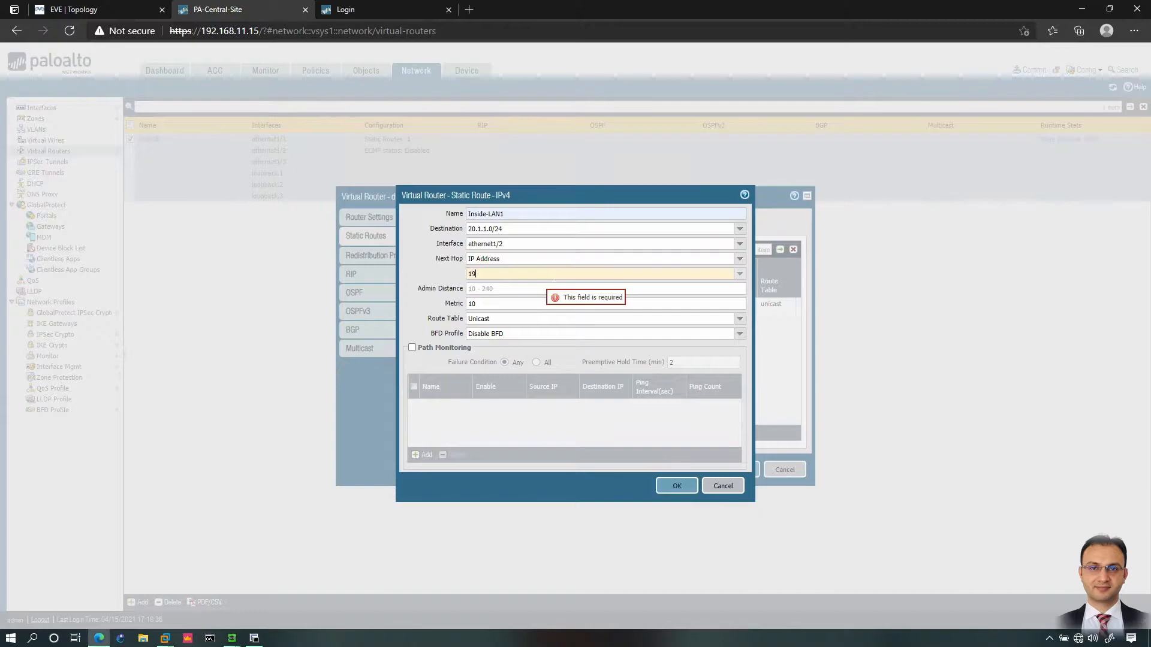
text(2.168.1.2)
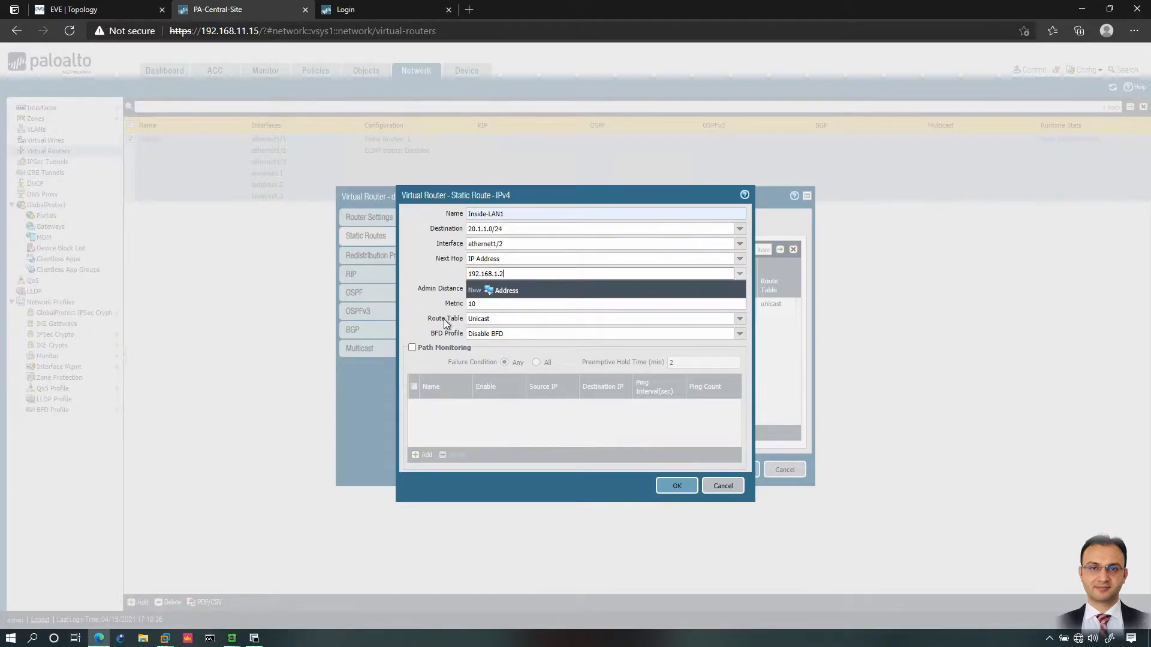
click(442, 279)
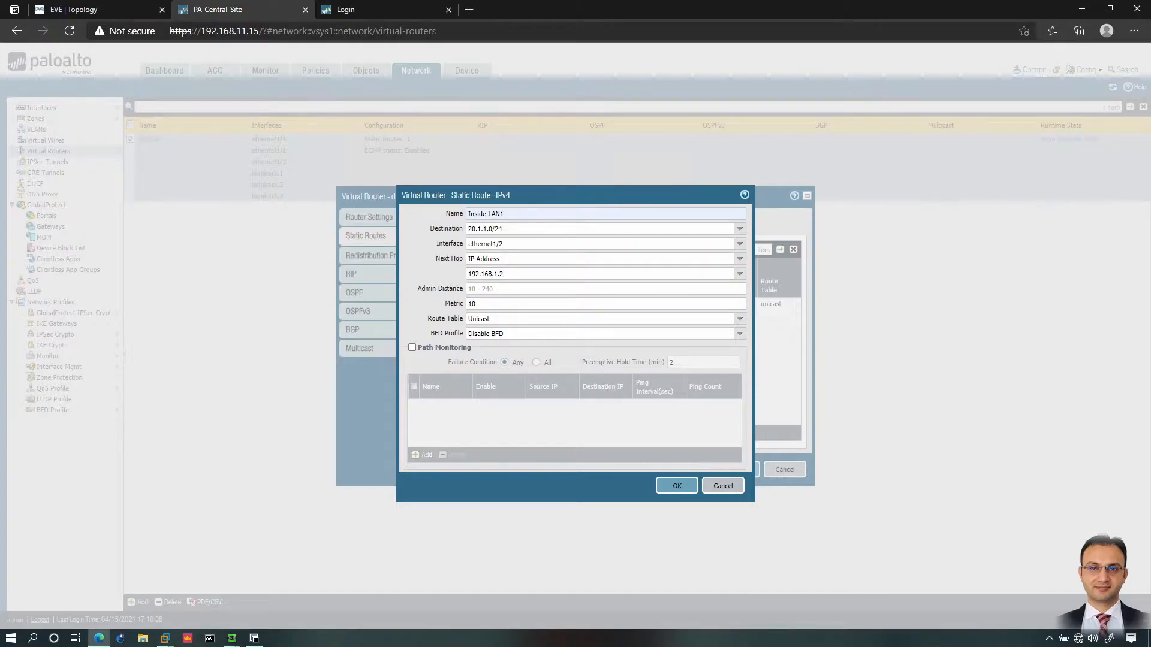
click(510, 288)
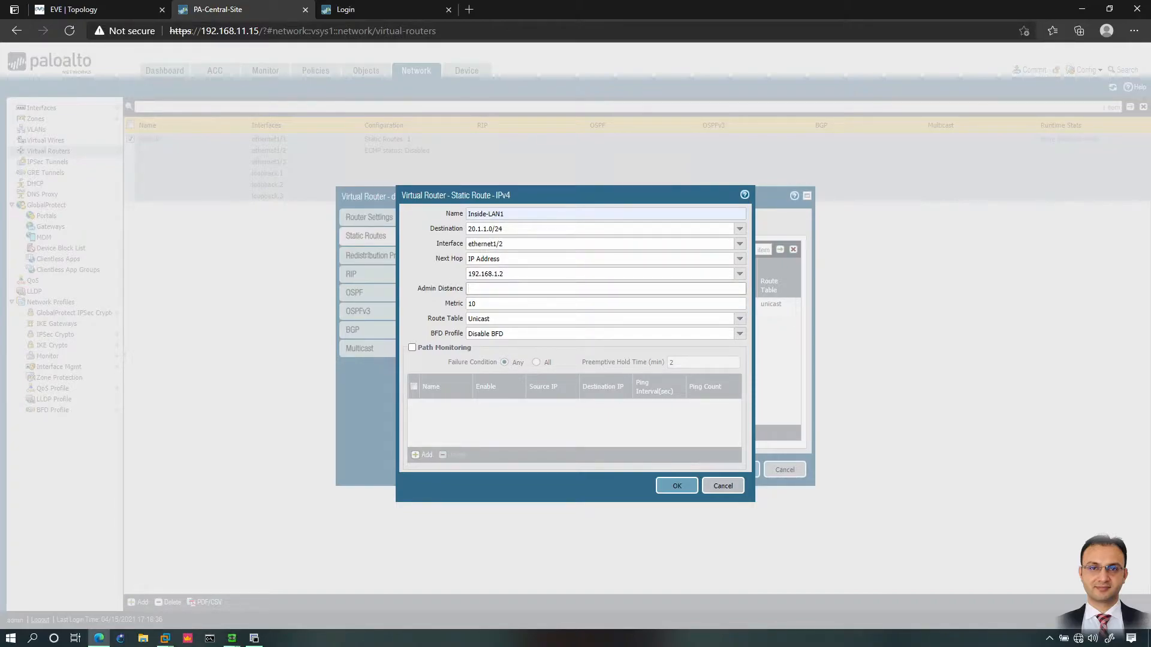
click(437, 303)
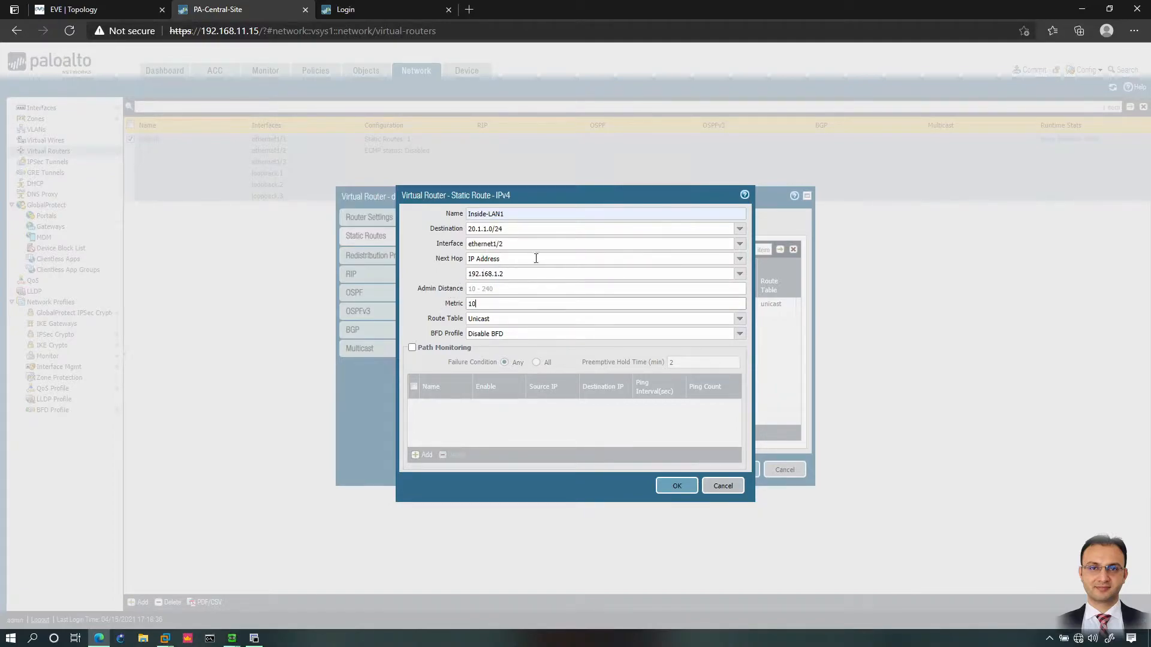
click(154, 13)
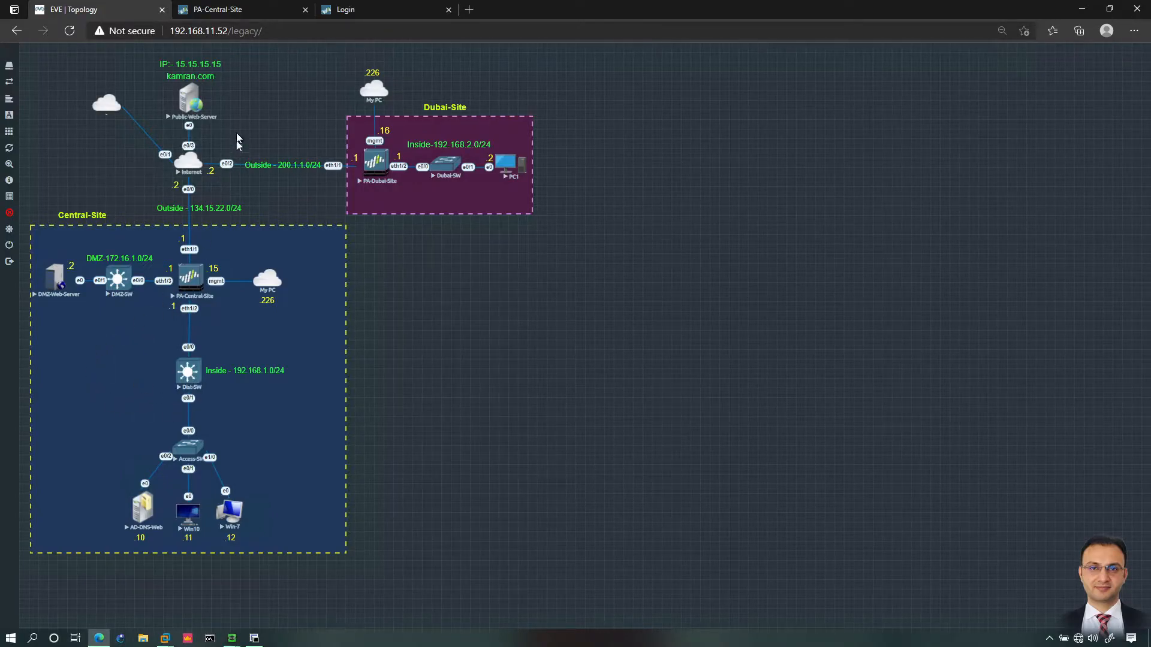
Step: Back in the Inside-LAN1 route dialog, move past admin distance and metric 10 to Route Table
click(257, 15)
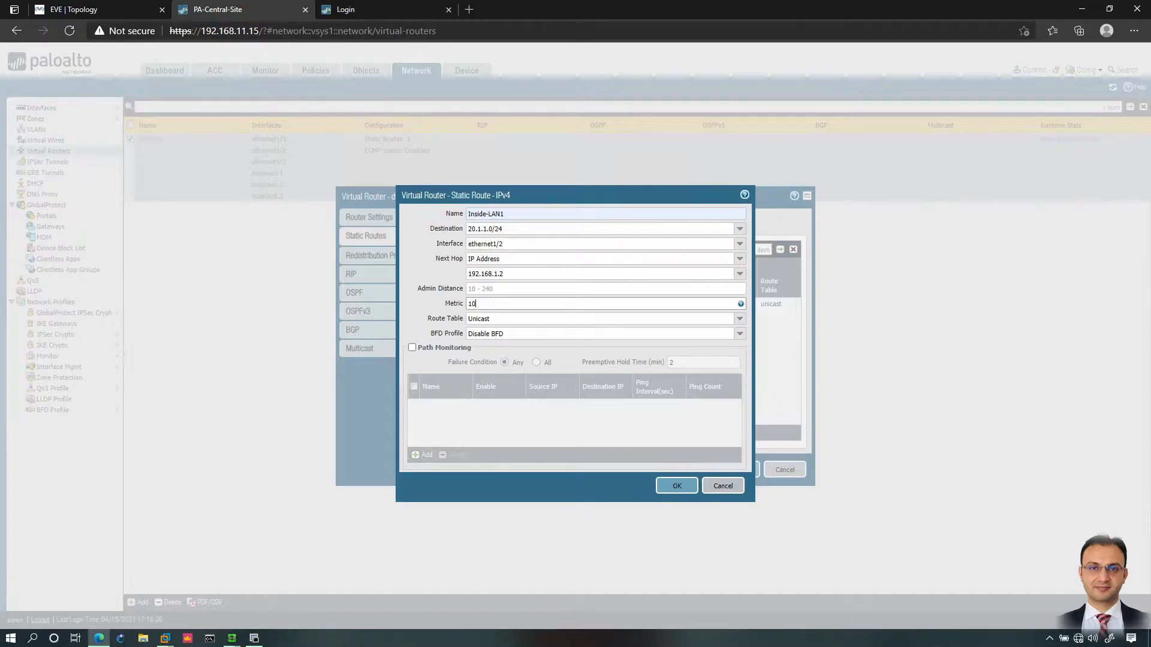
click(494, 291)
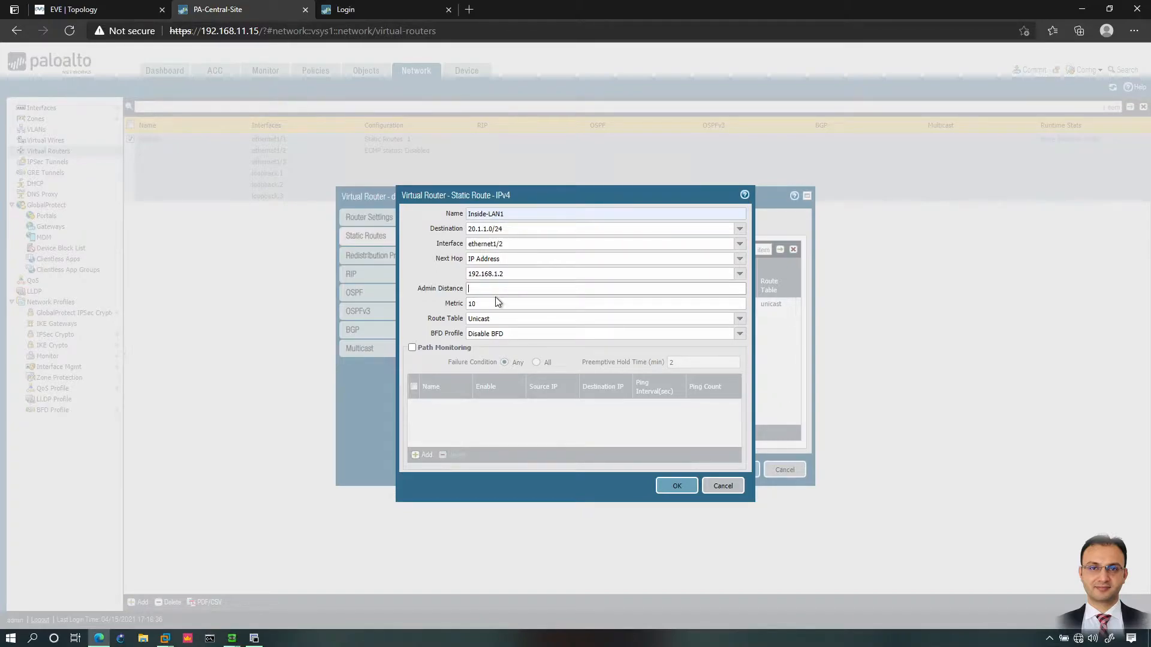
click(495, 302)
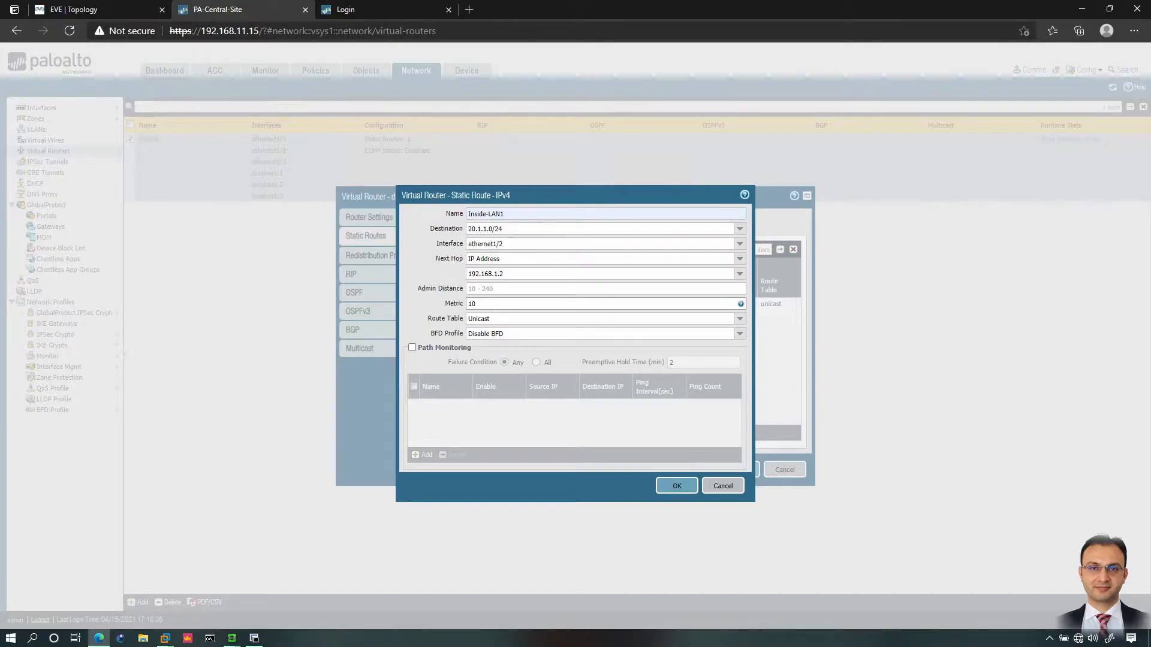
key(Tab)
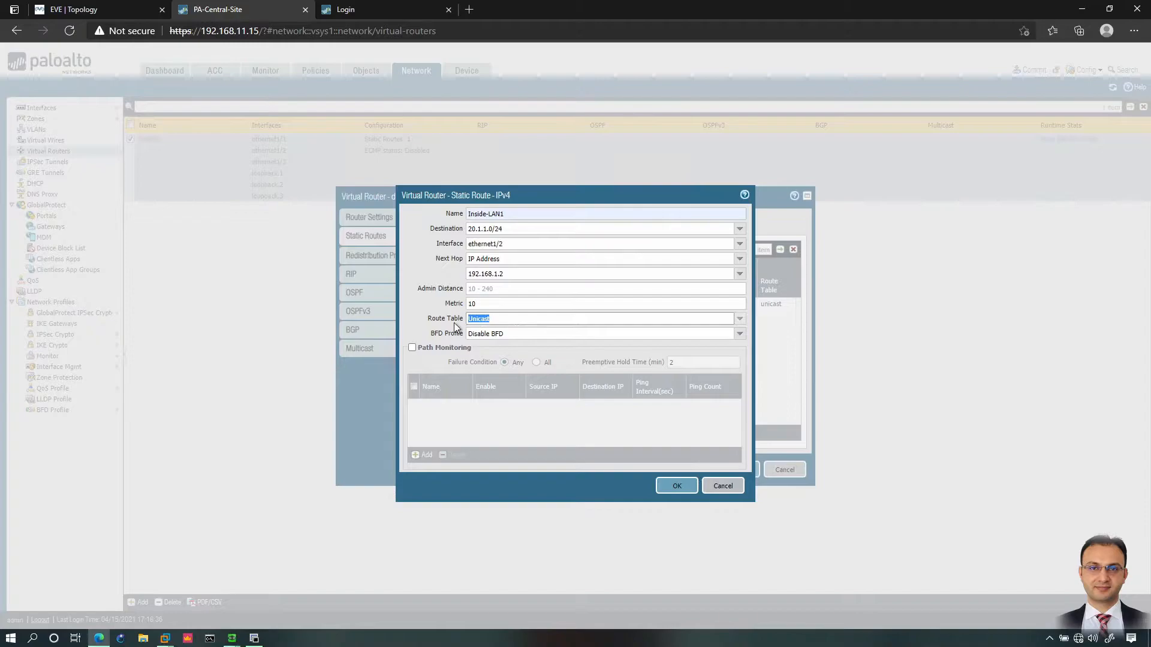
Step: Leave the Inside-LAN1 route table set to Unicast
click(739, 319)
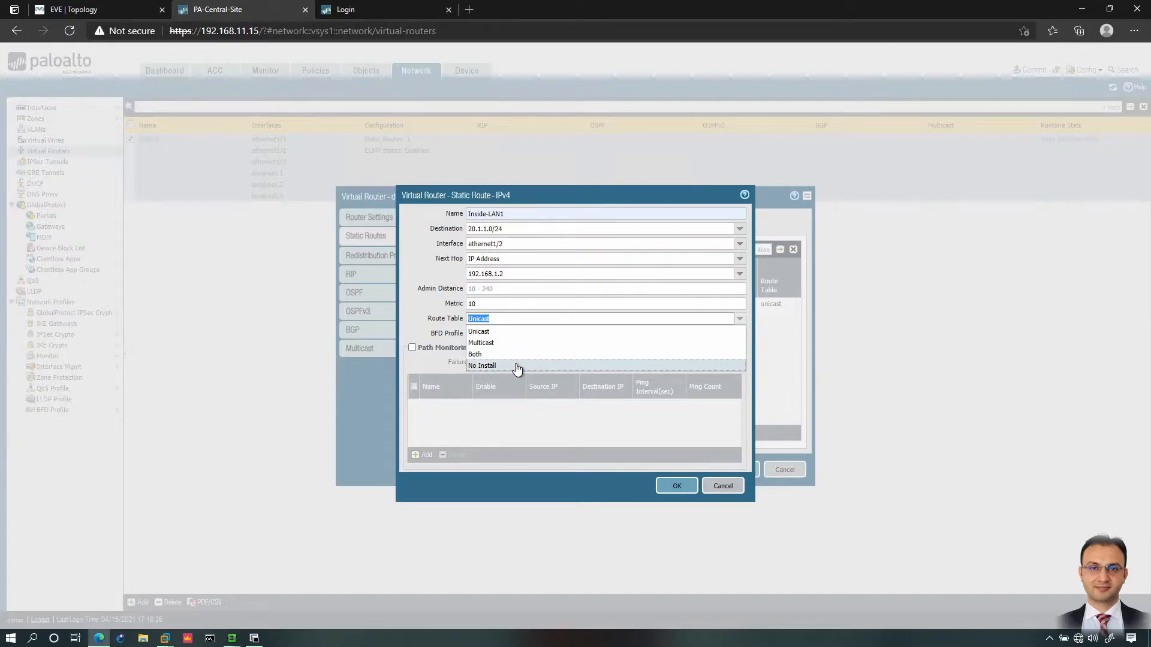
click(490, 333)
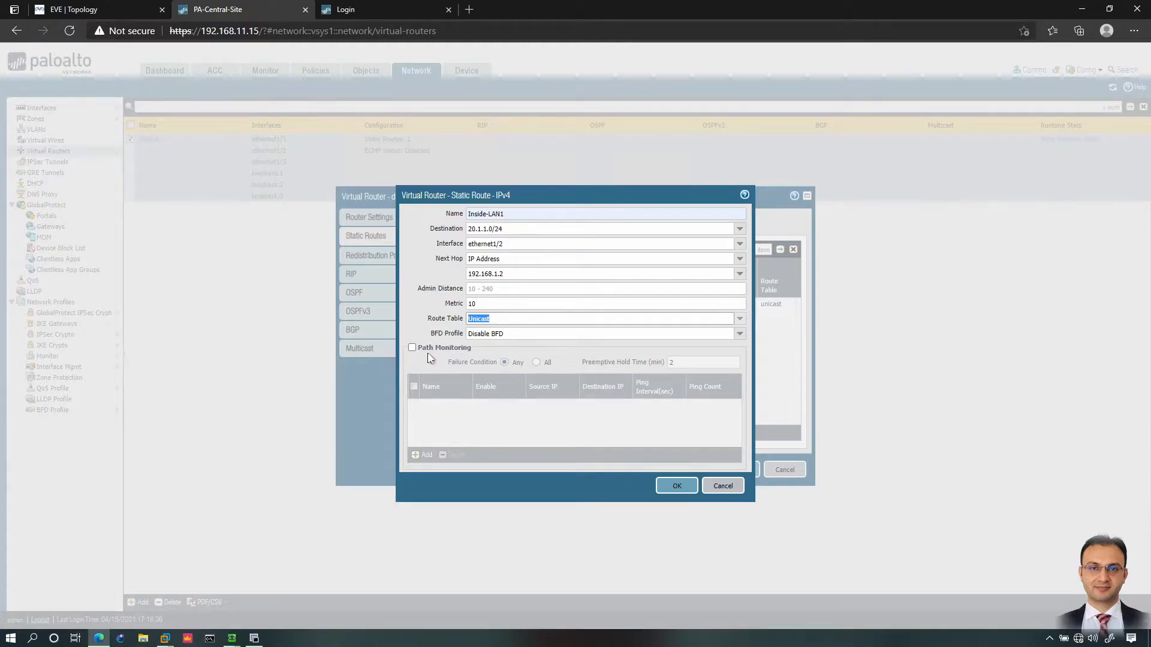
Step: Tick Path Monitoring, then switch to the EVE topology of Central-Site and Dubai-Site
click(412, 348)
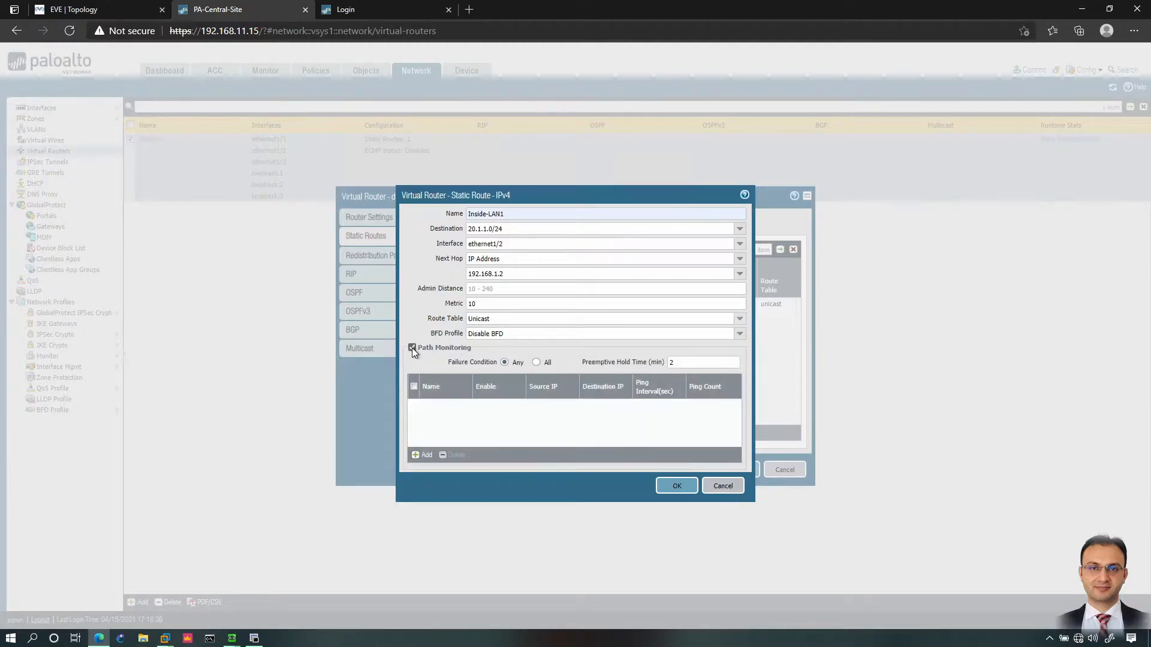
click(124, 9)
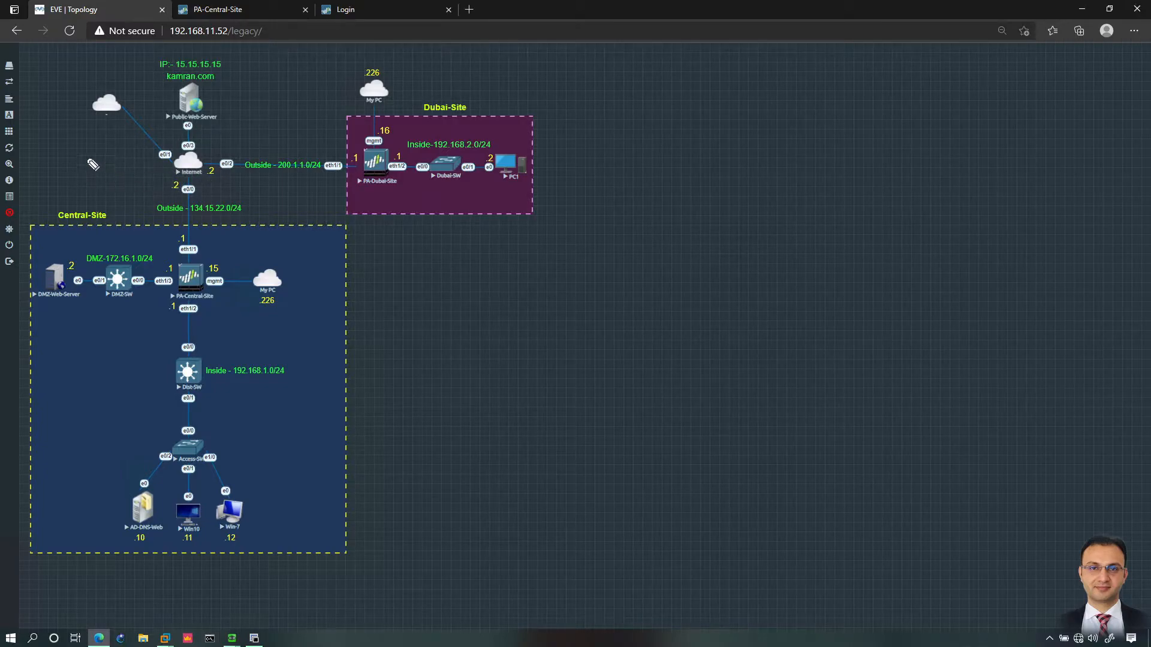
Step: Sketch a cloud, a line to eth1/1, addresses 8.8.8.8 and 4.4.4.4, and an Outside-link mark
mouse_move(76, 151)
mouse_down()
mouse_move(103, 187)
mouse_move(51, 182)
mouse_move(75, 151)
mouse_up()
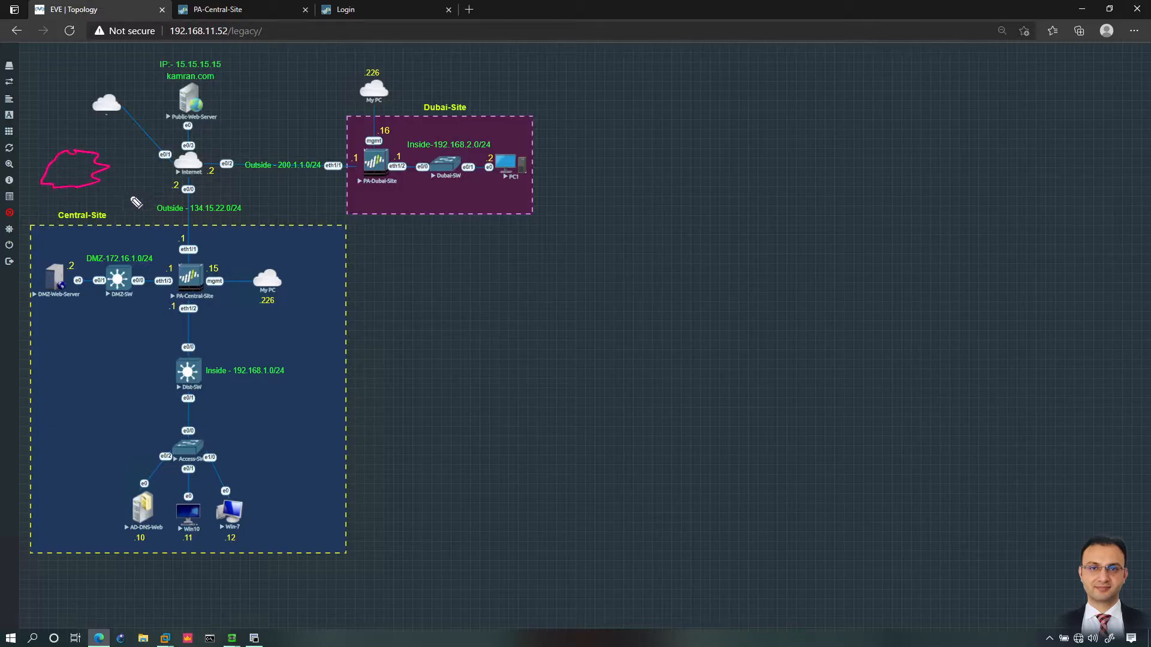
drag(93, 192, 179, 259)
drag(81, 76, 149, 62)
click(92, 70)
click(107, 67)
click(132, 64)
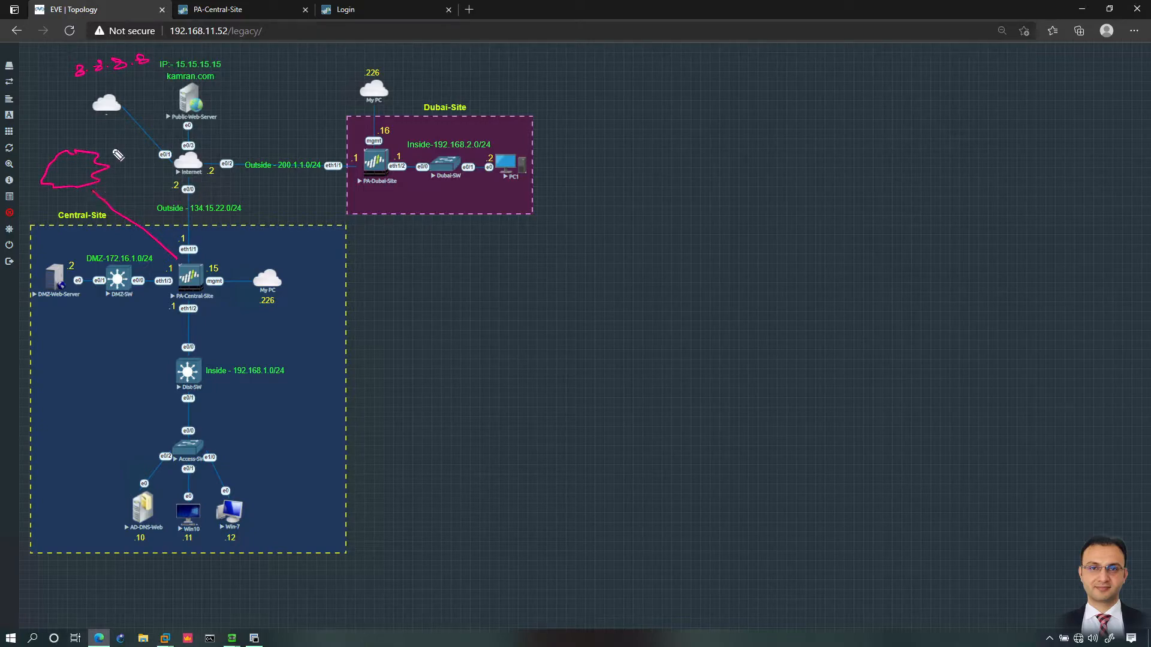
drag(119, 82, 190, 81)
click(134, 89)
mouse_move(196, 194)
mouse_down()
mouse_move(207, 202)
mouse_move(194, 202)
mouse_up()
drag(184, 259, 141, 244)
Step: Clear the pen notes, then enable path monitoring on Inside-LAN1 with failure condition All
key(Escape)
click(229, 13)
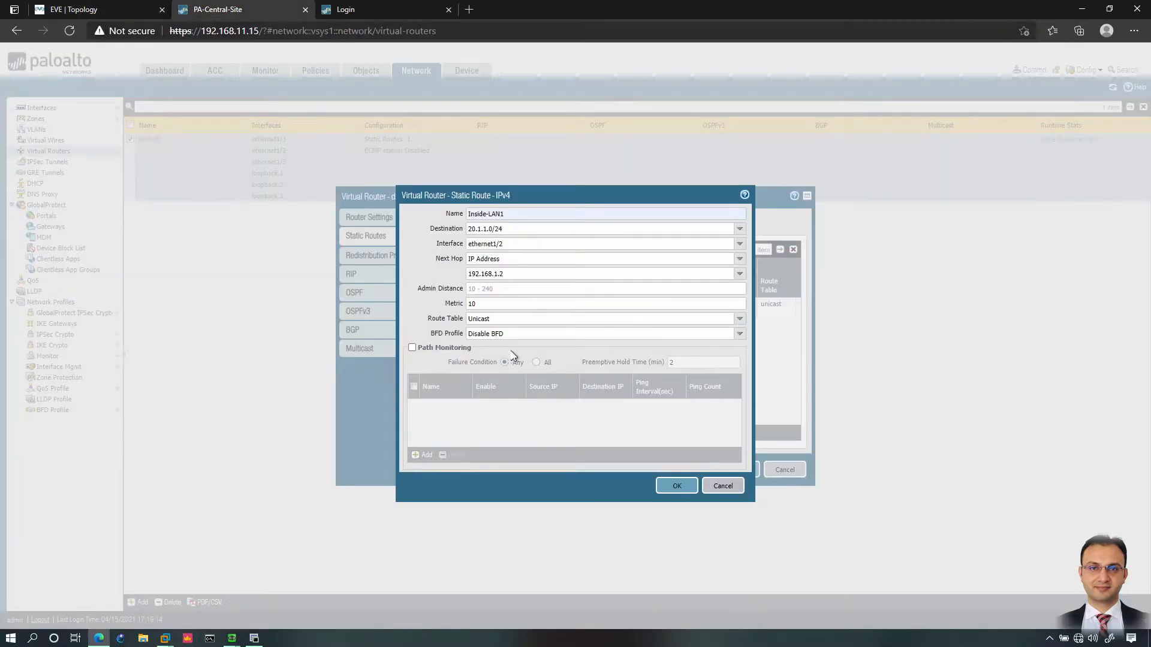
click(412, 348)
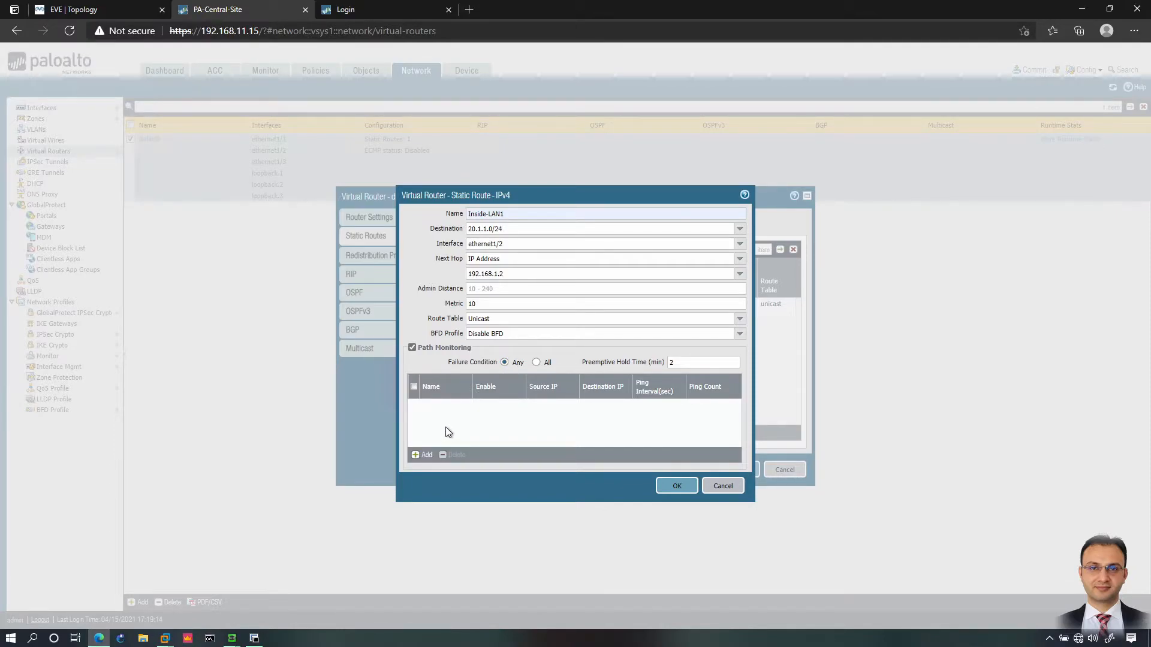
click(533, 364)
Step: Add a path monitoring destination named LAN1
click(424, 455)
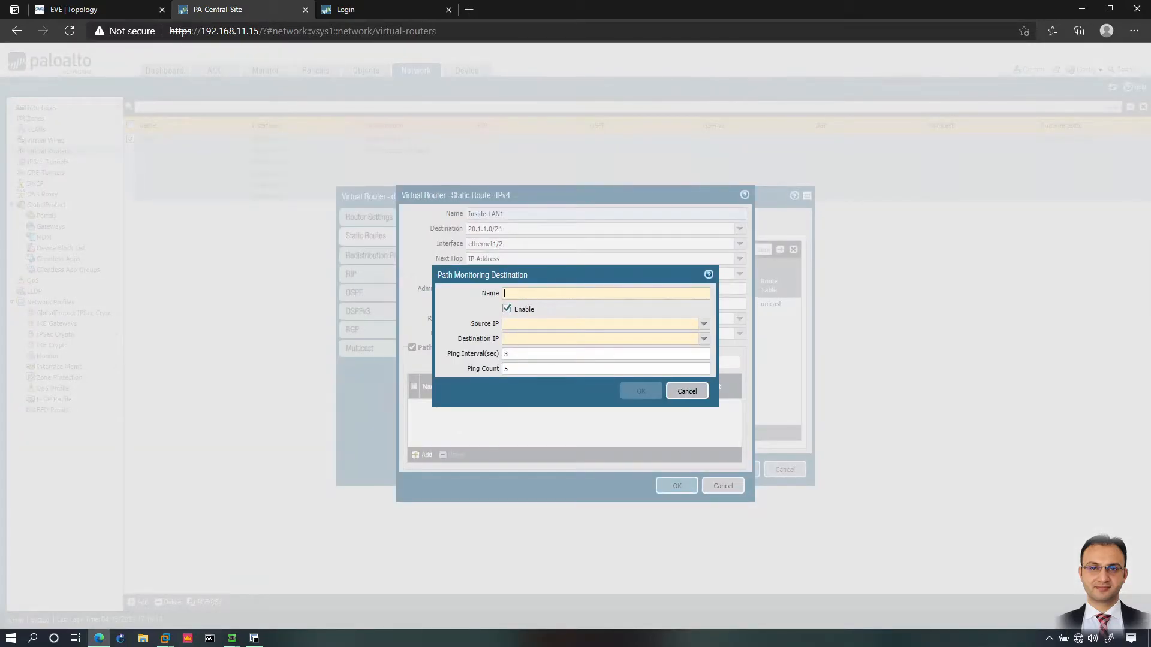
text(LAN1)
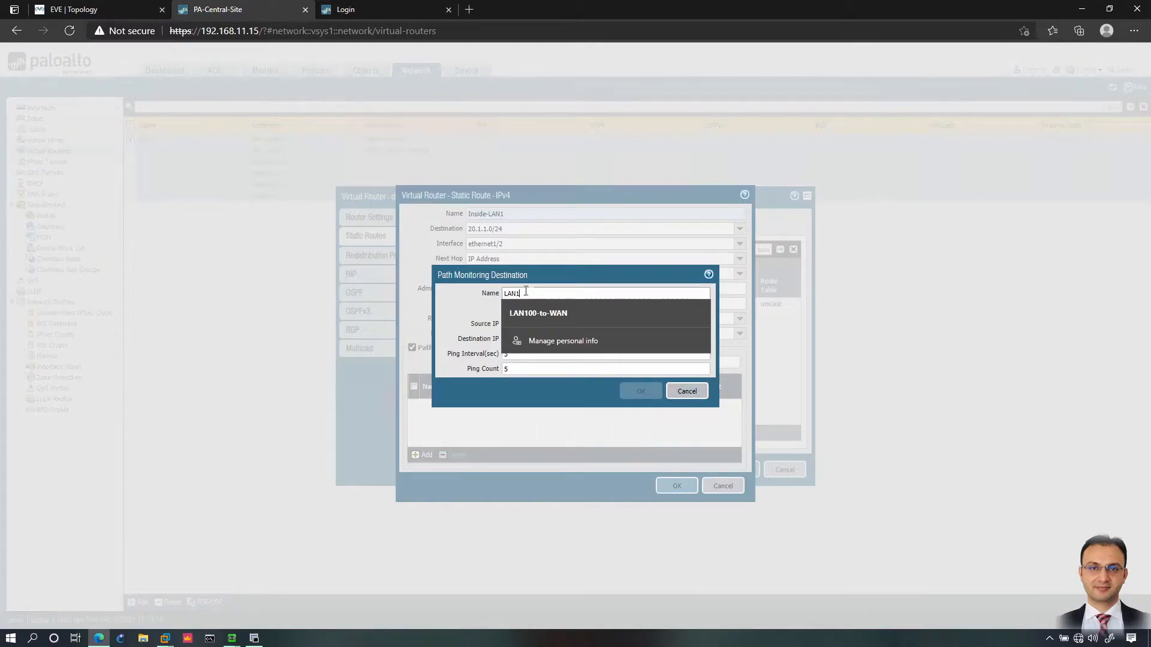
click(444, 285)
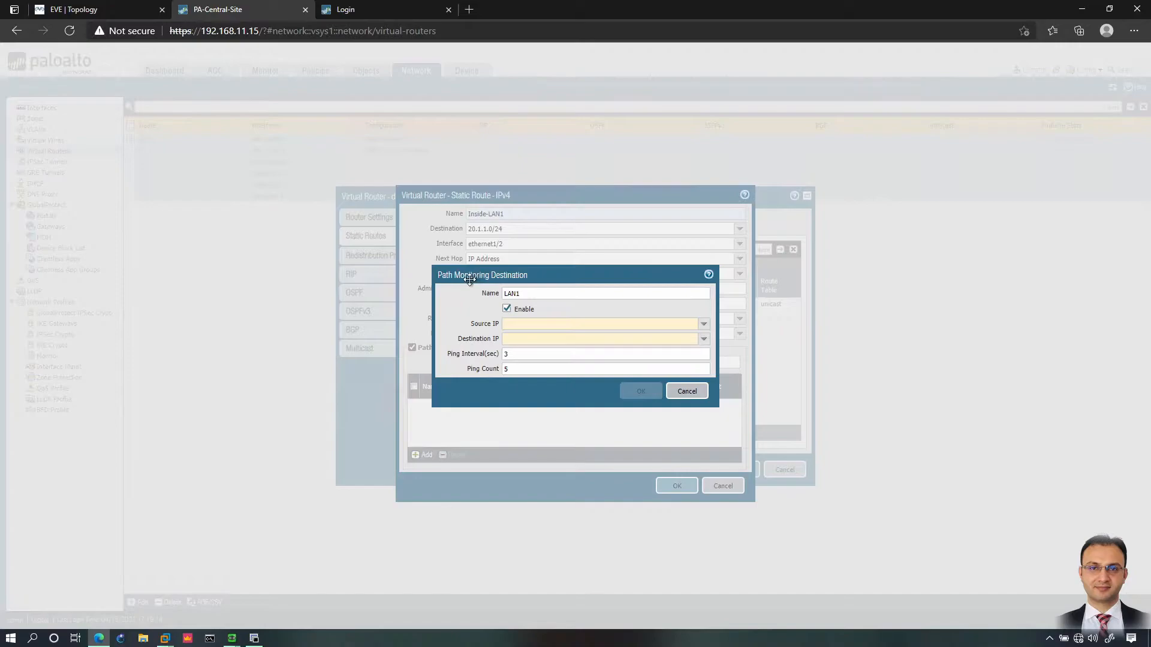
drag(487, 275, 511, 349)
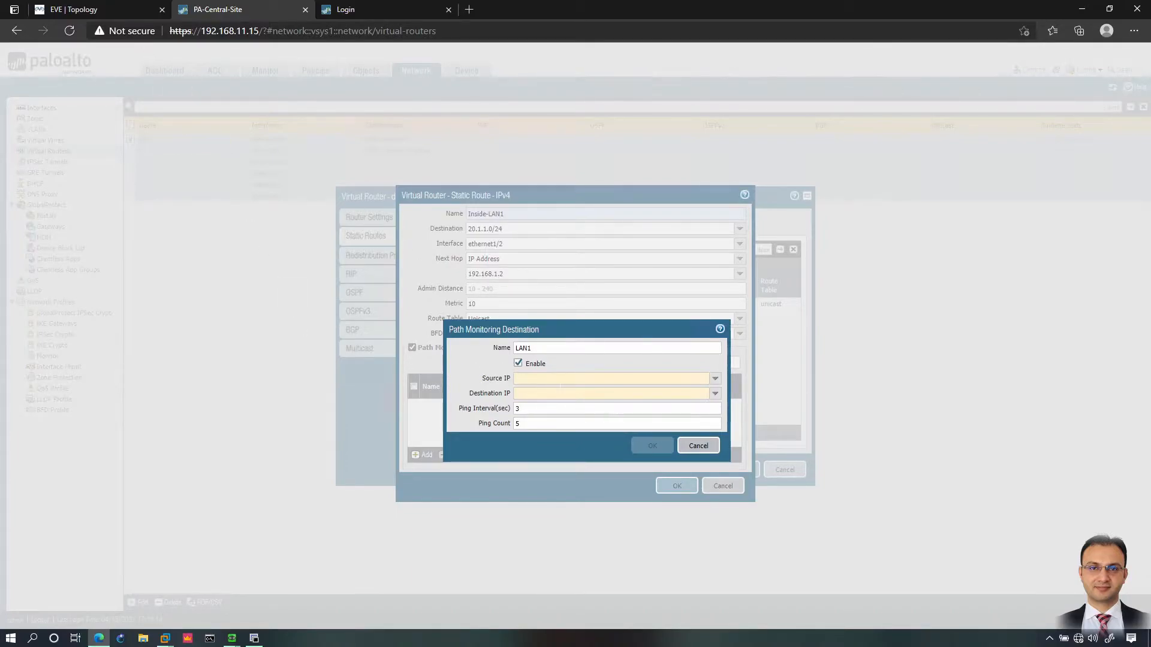
Step: Set LAN1's source to 192.168.1.1/24 and destination to 192.168.1.2, then confirm it
click(714, 381)
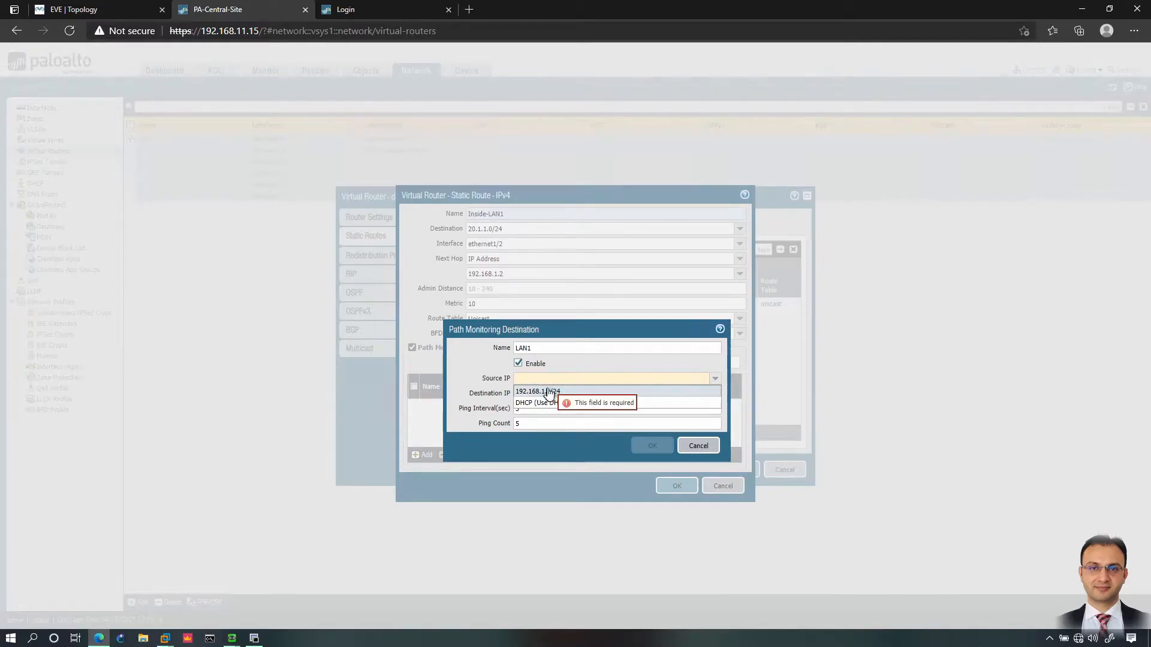
click(112, 11)
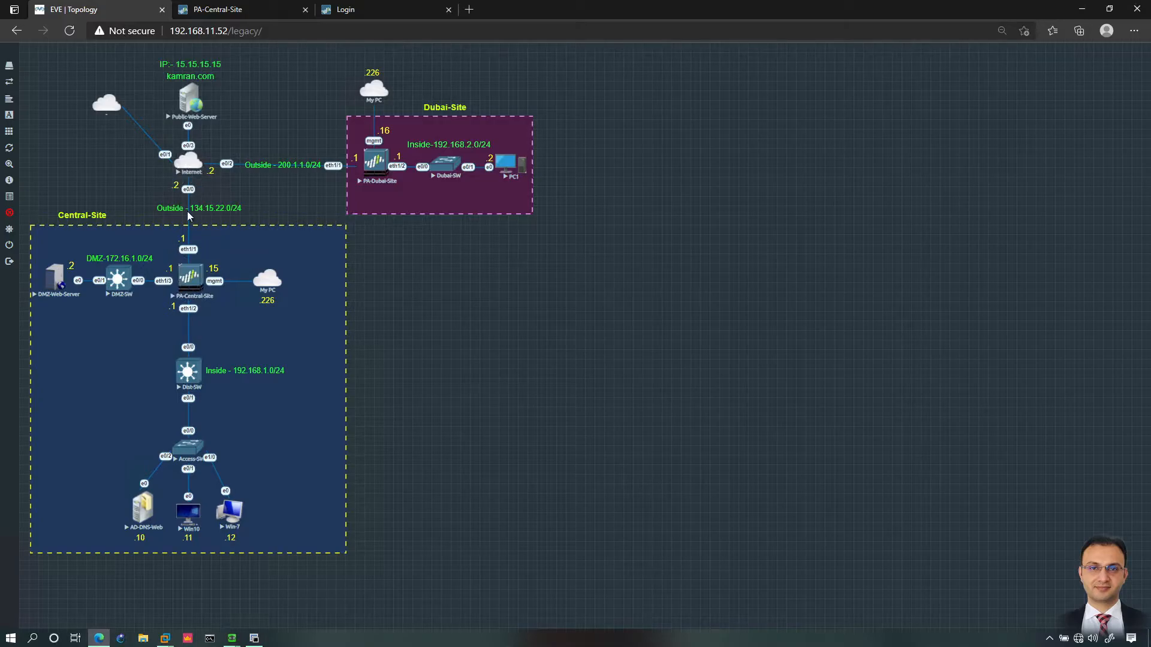
click(226, 10)
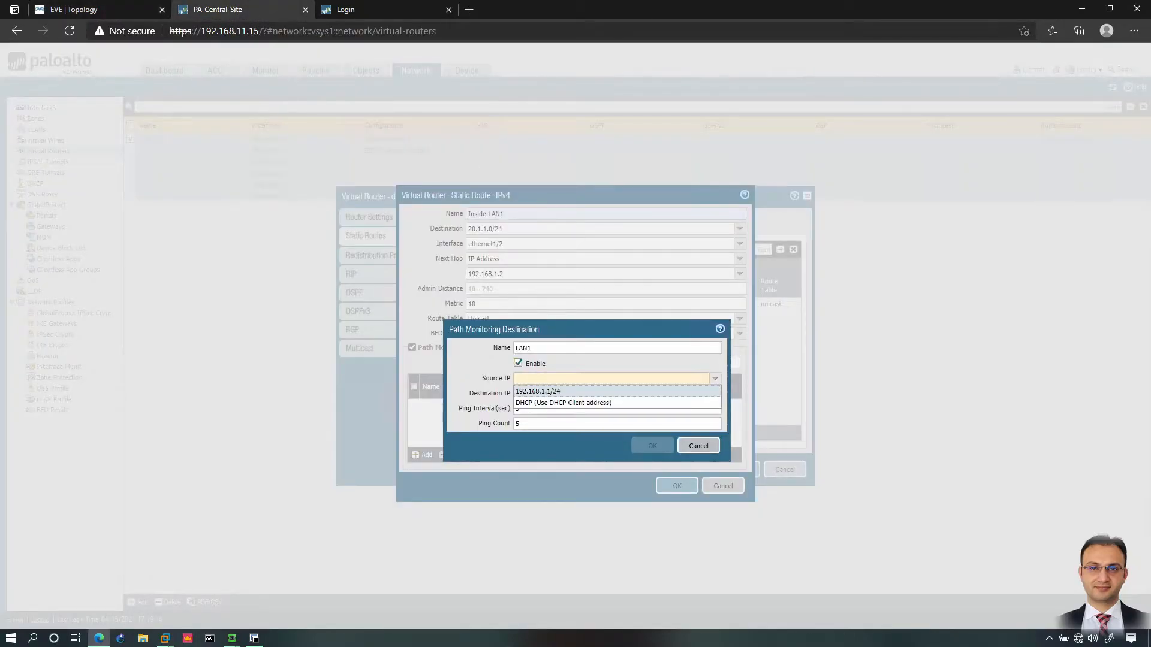
click(545, 391)
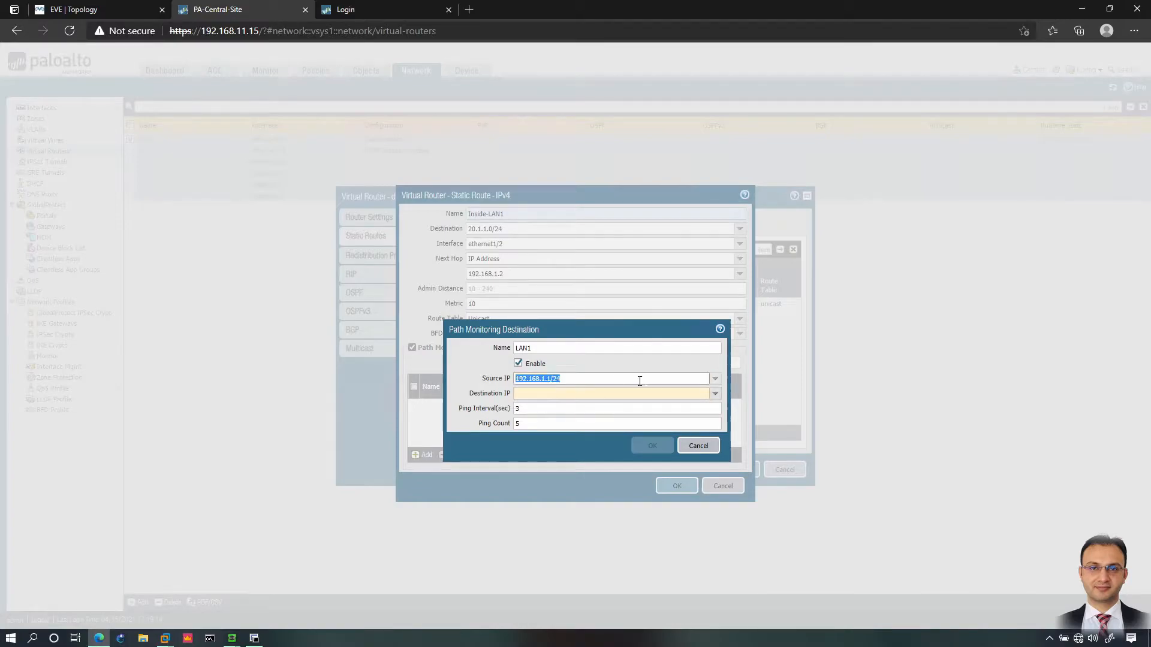
click(546, 393)
text(192.168.1.2)
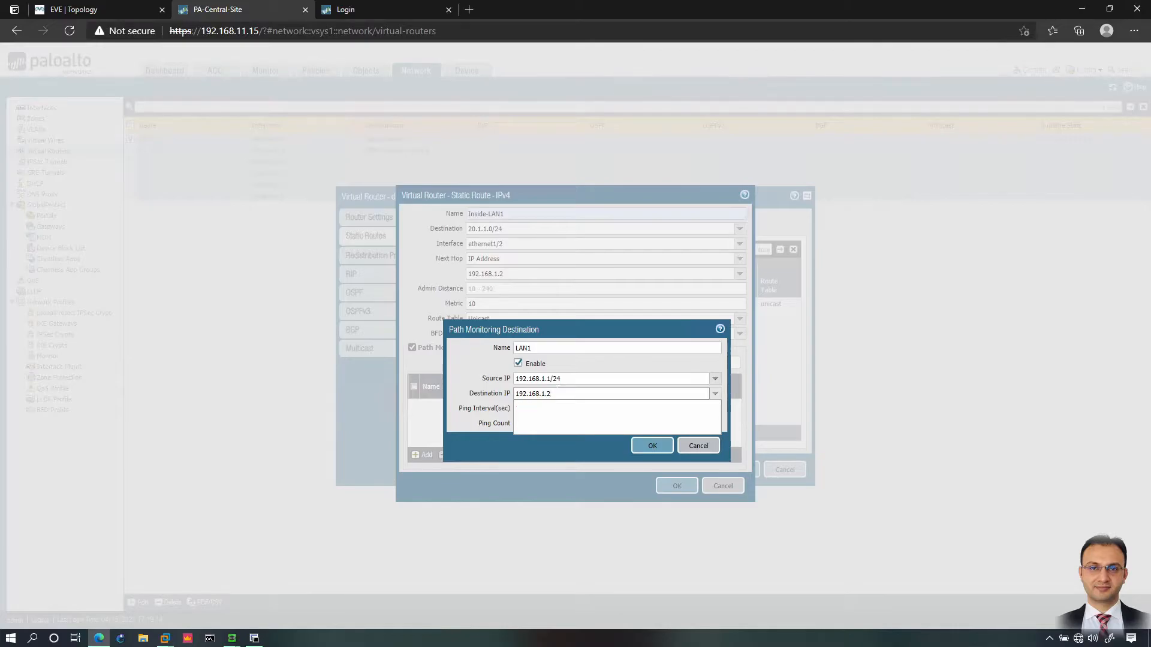
click(101, 13)
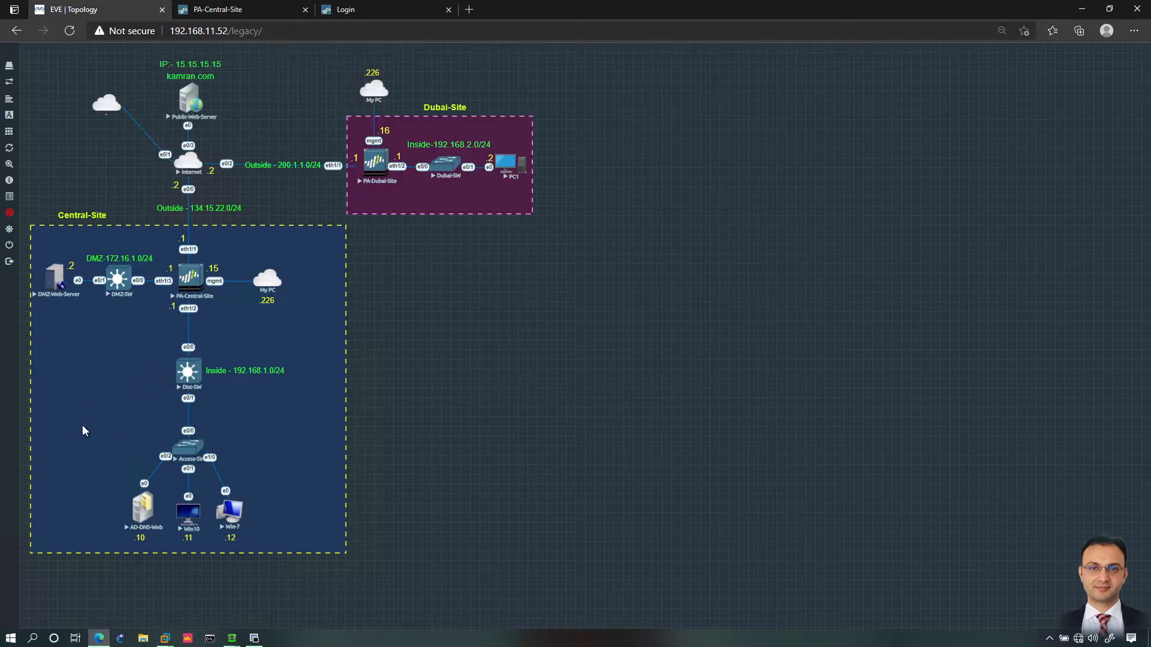
click(242, 8)
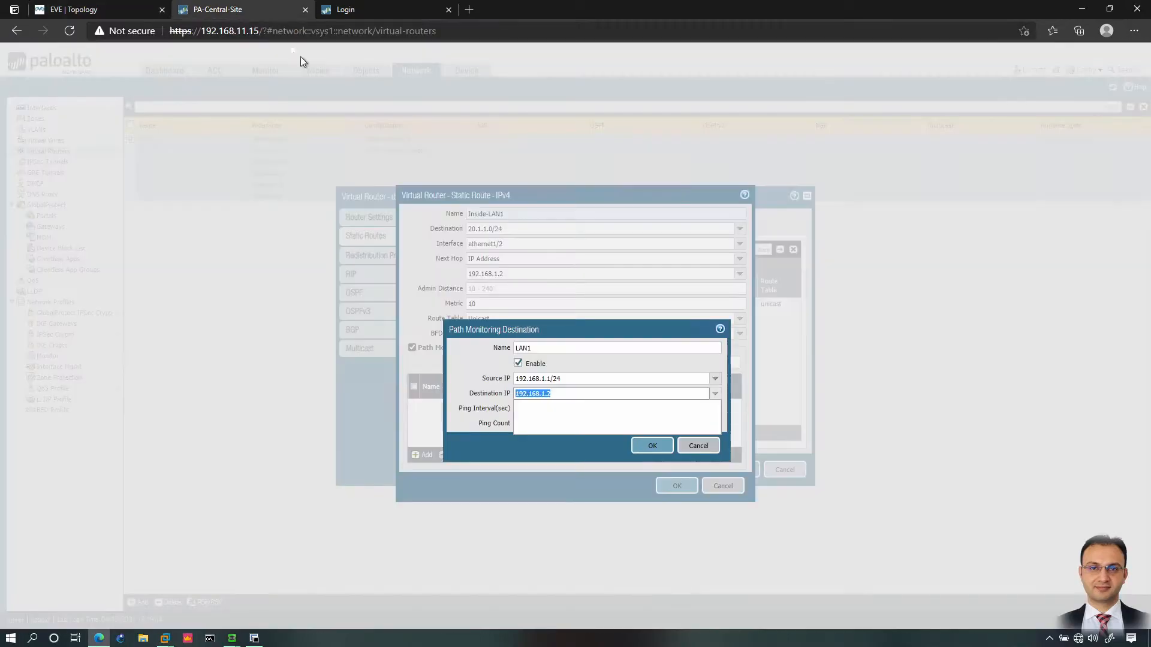
click(490, 380)
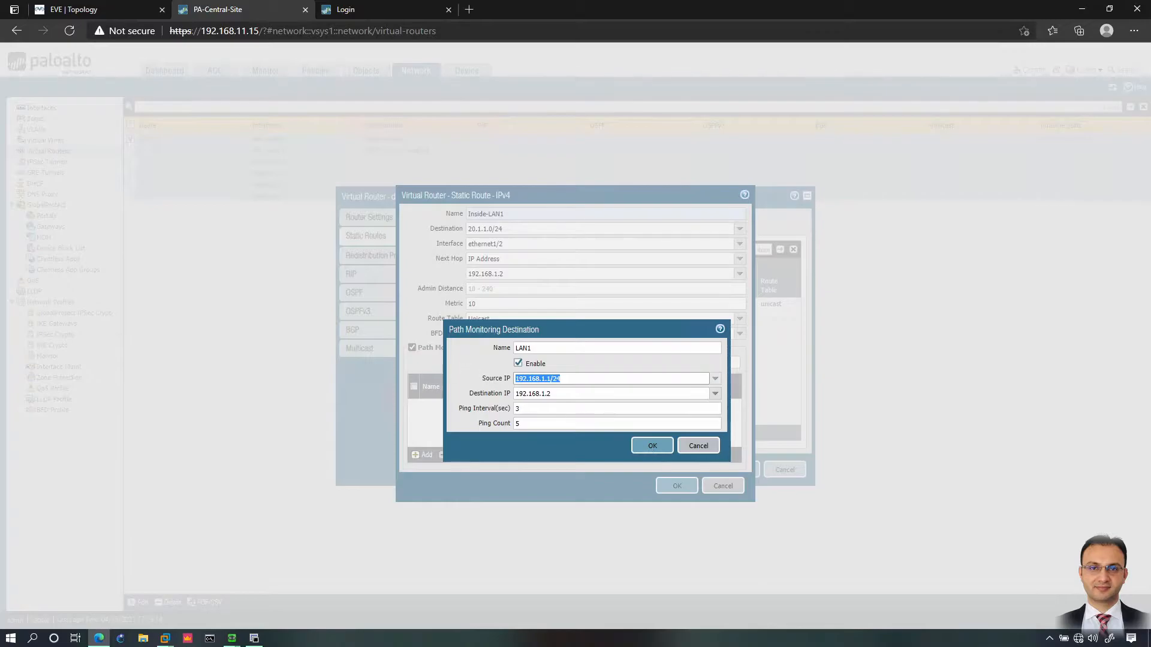
click(655, 449)
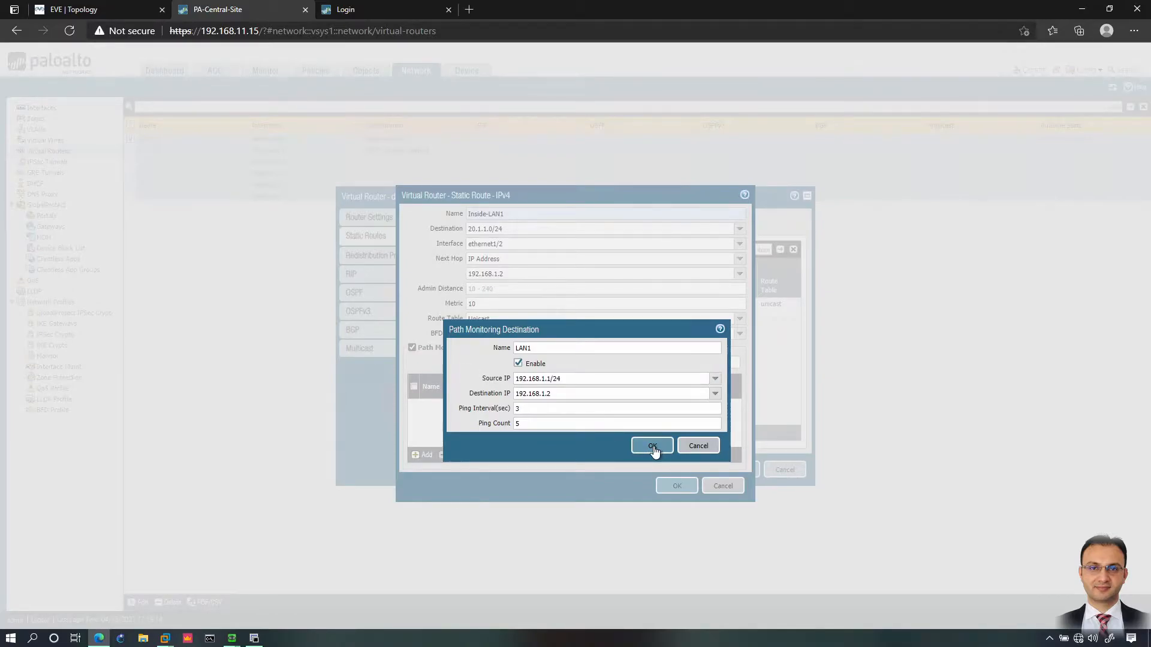
click(652, 446)
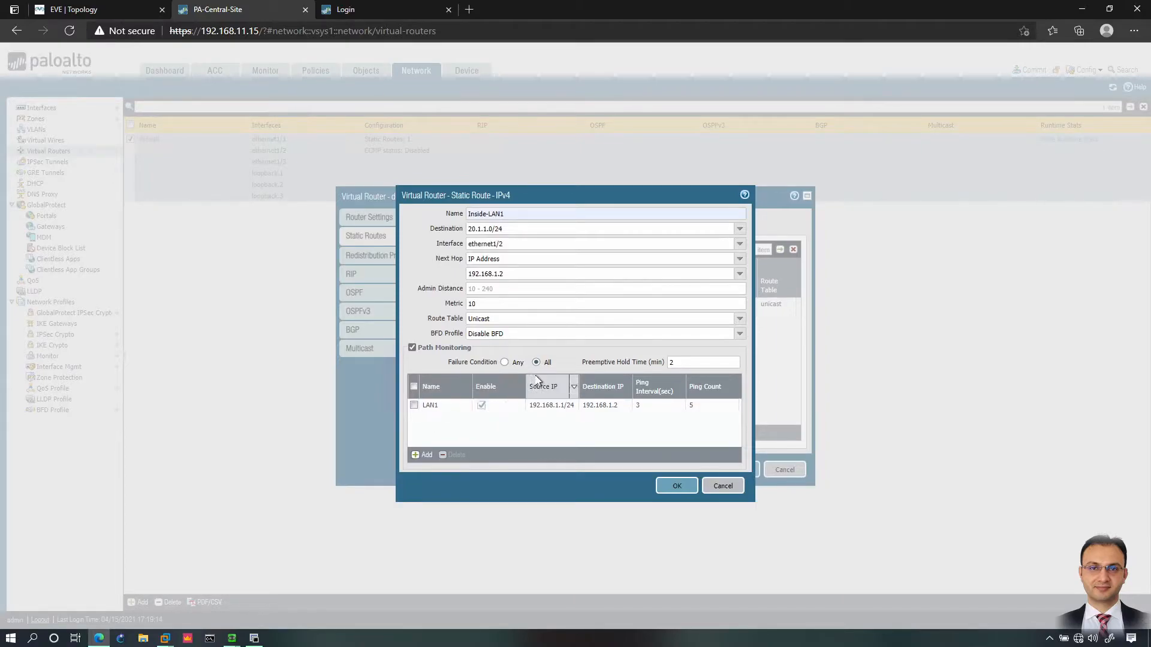
Step: Save Inside-LAN1 with Failure Condition Any, and name a new static route Inside-LAN2
click(504, 362)
click(687, 489)
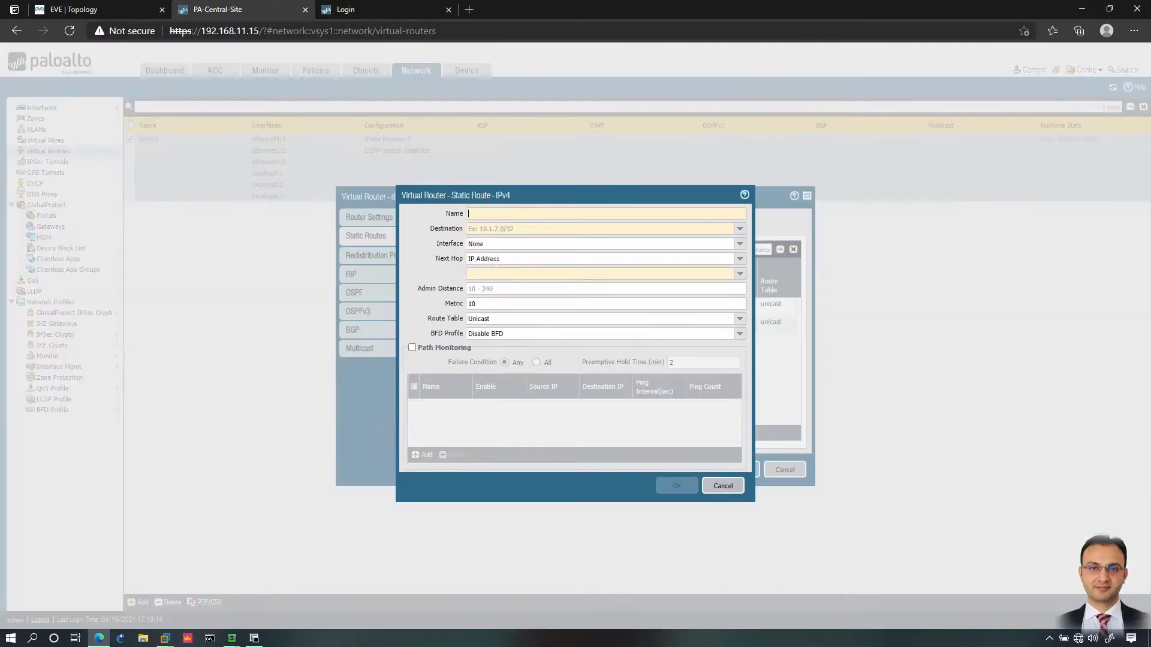
text(LAN)
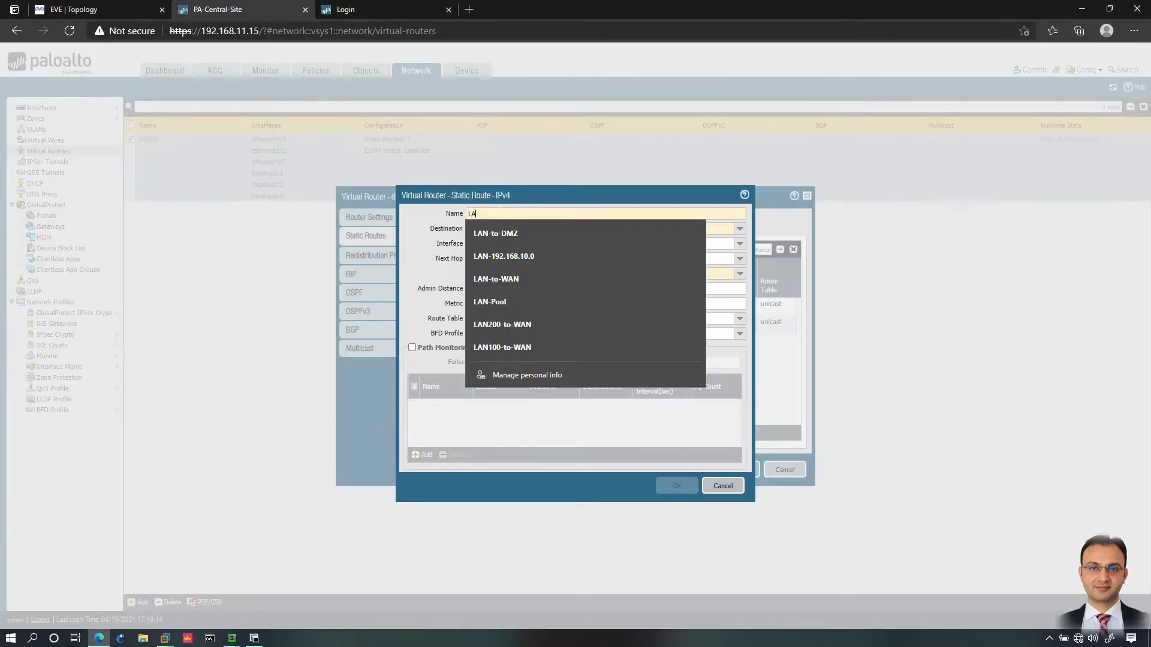
key(BackSpace)
key(BackSpace)
key(BackSpace)
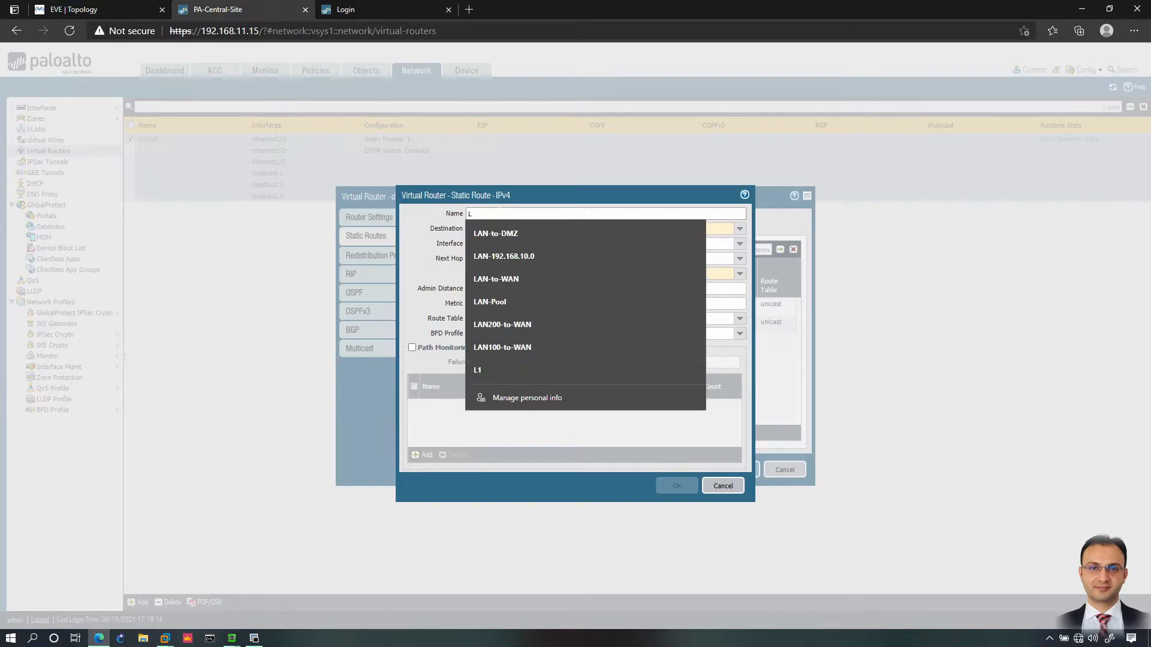
text(In)
key(Down)
key(Return)
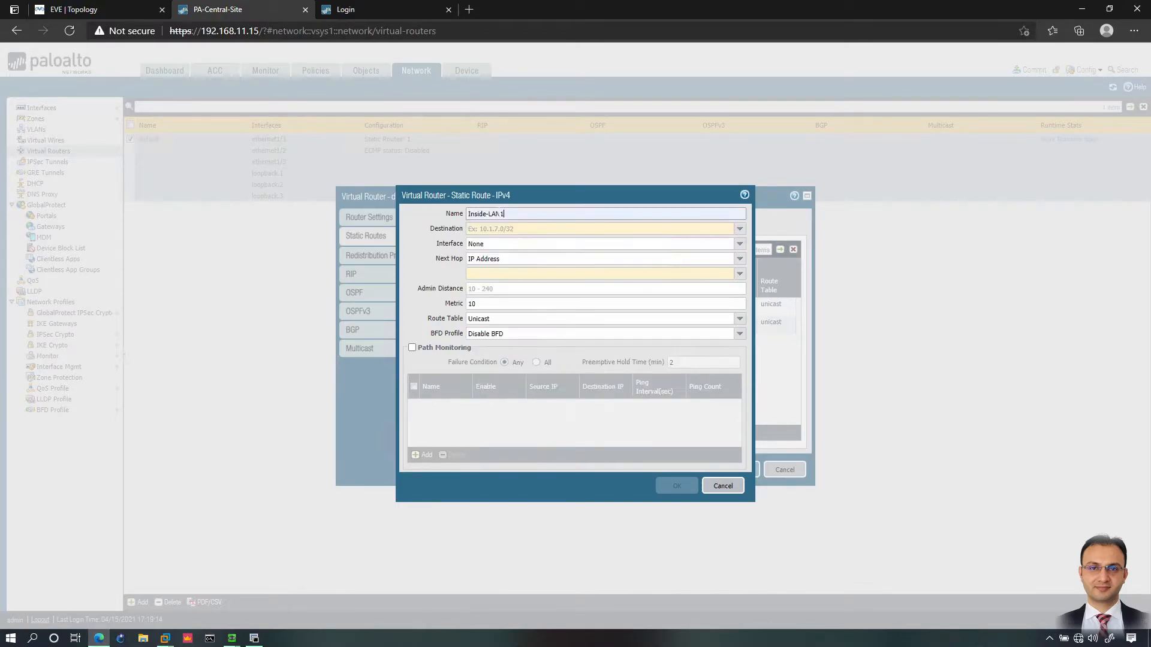
key(BackSpace)
text(2)
key(Tab)
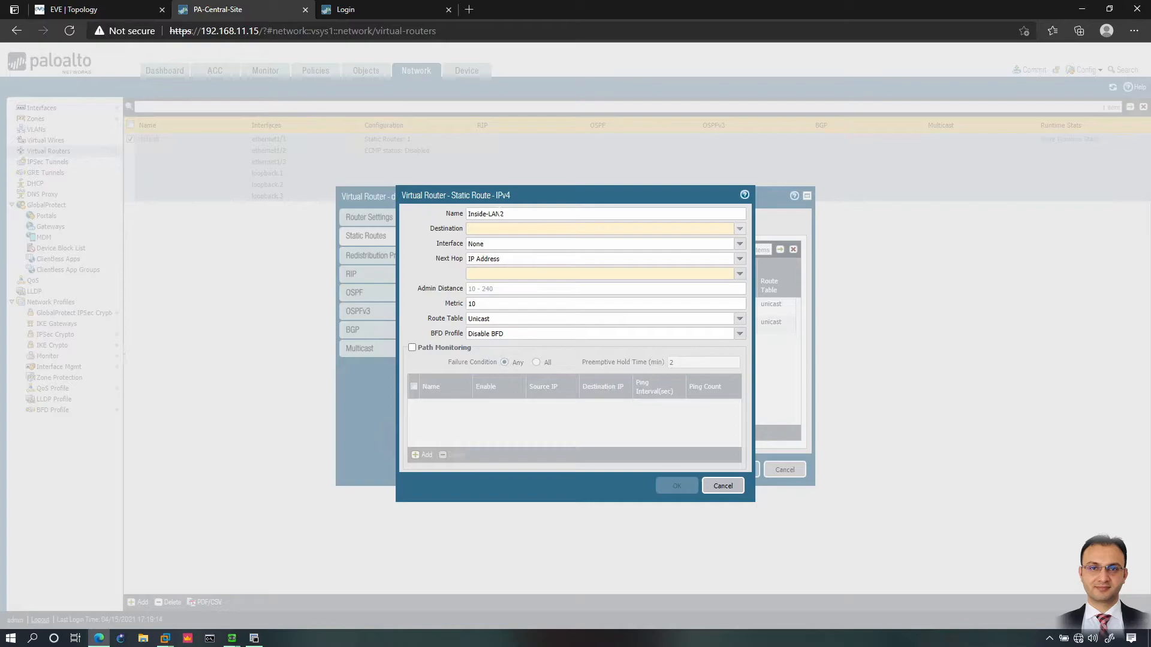
Step: Route Inside-LAN2 to 20.1.2.0/24 via ethernet1/2 with next hop 192.168.1.2, and save it
text(20.1.)
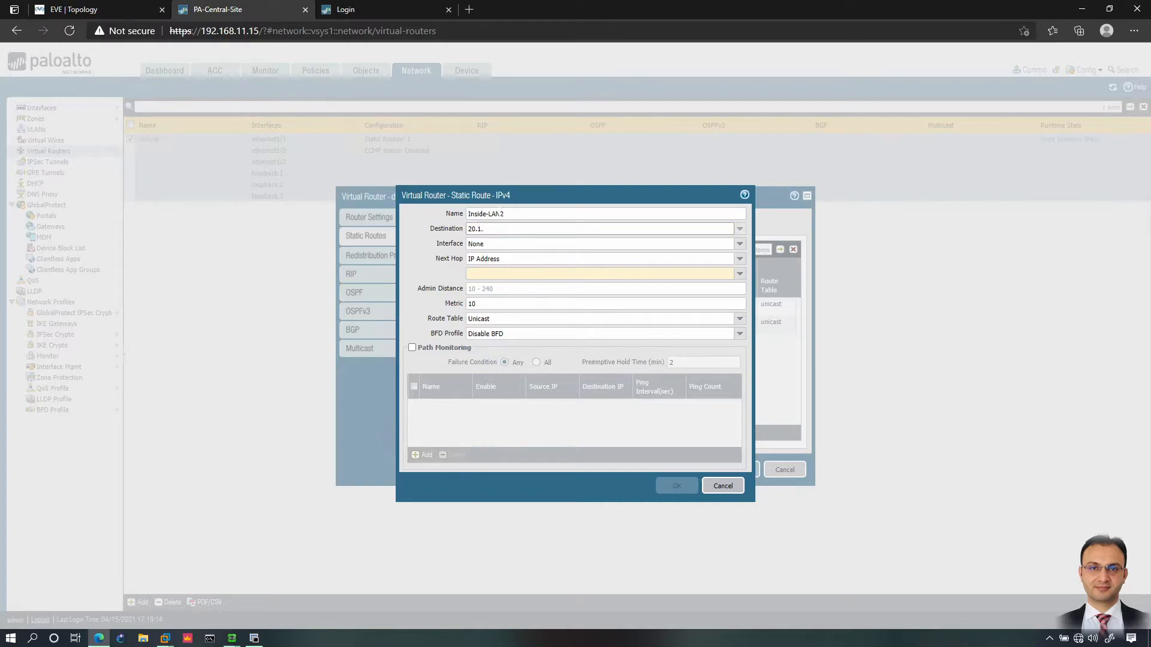
text(2.0/24)
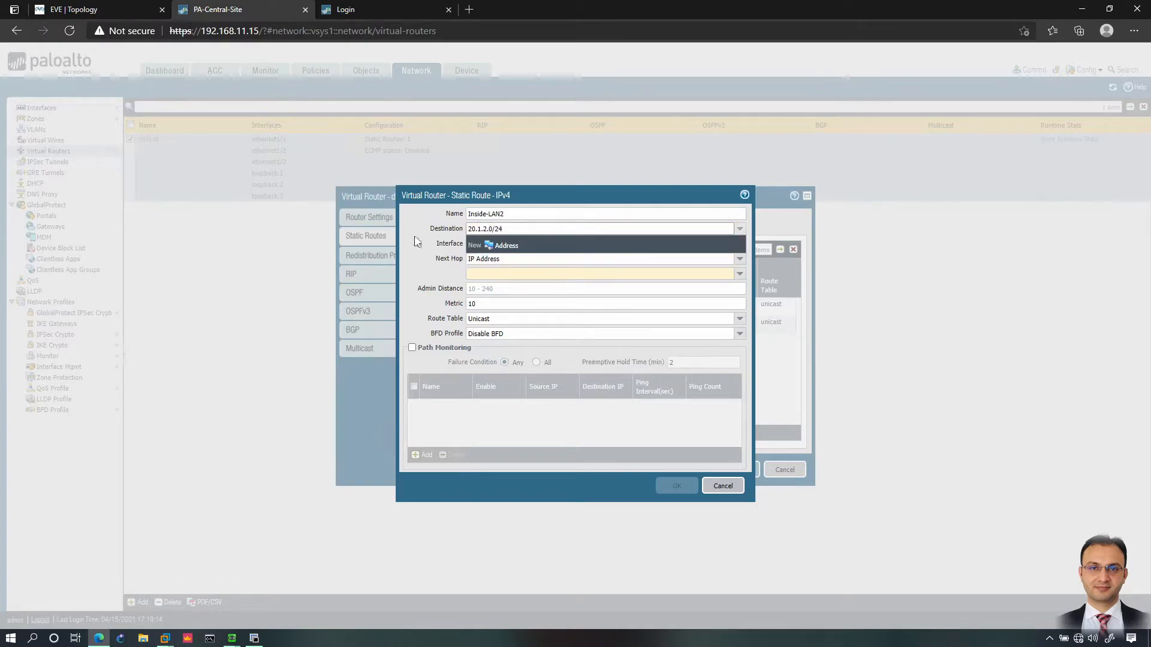
click(506, 243)
click(741, 245)
click(525, 279)
click(594, 275)
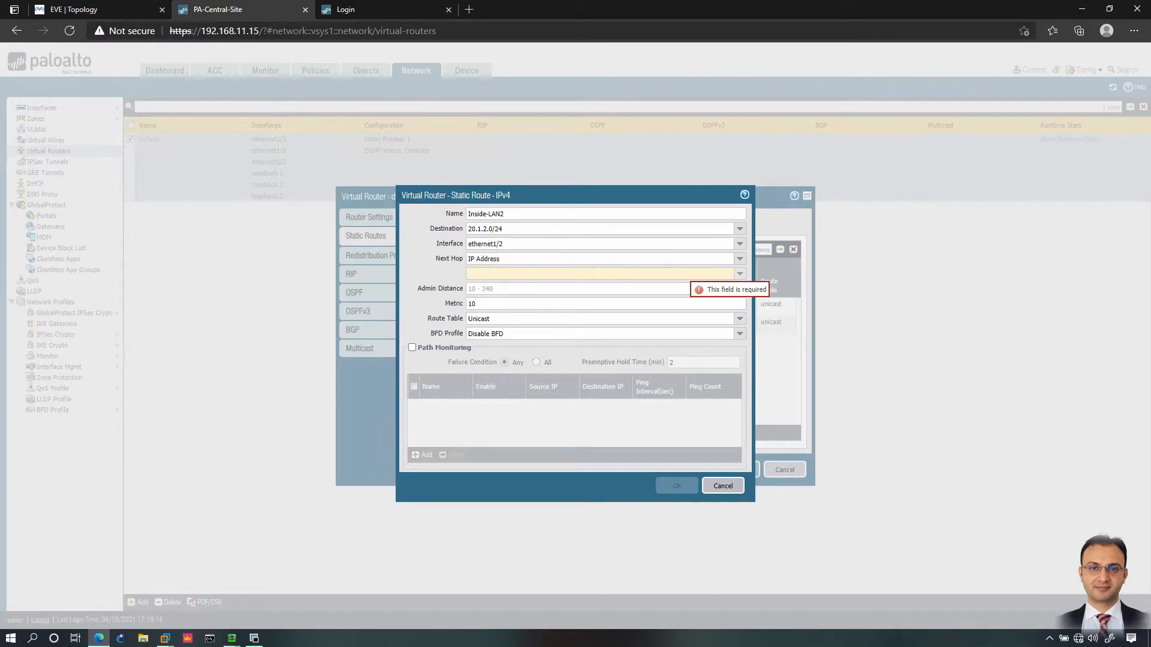
text(192.168.1.2)
click(539, 416)
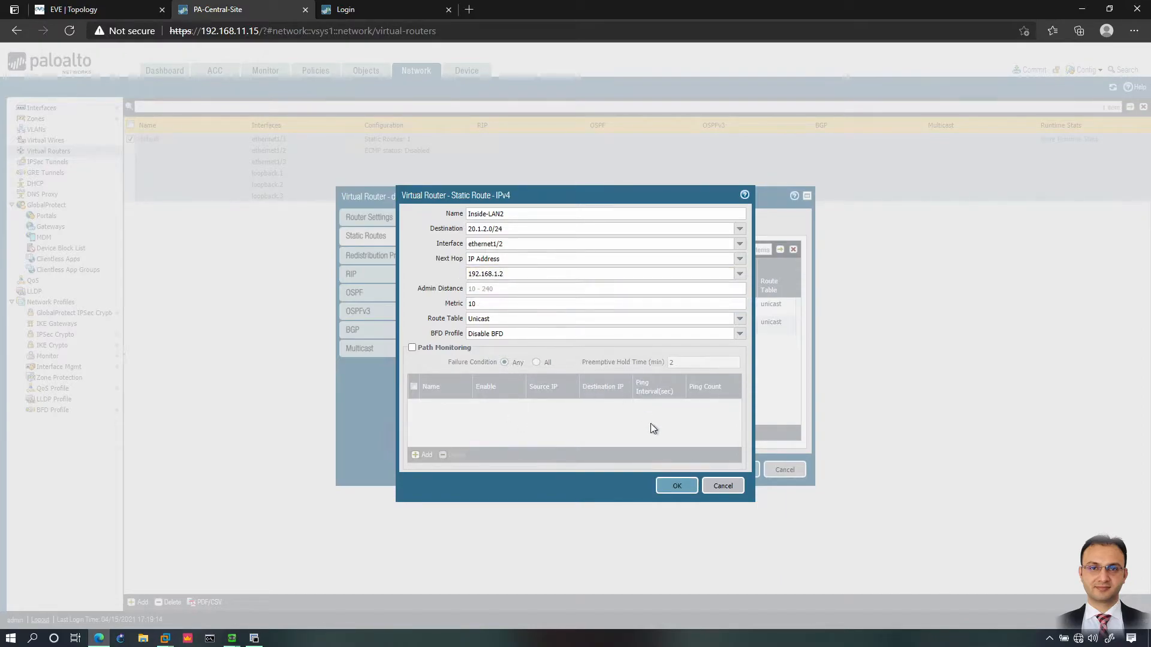
click(684, 487)
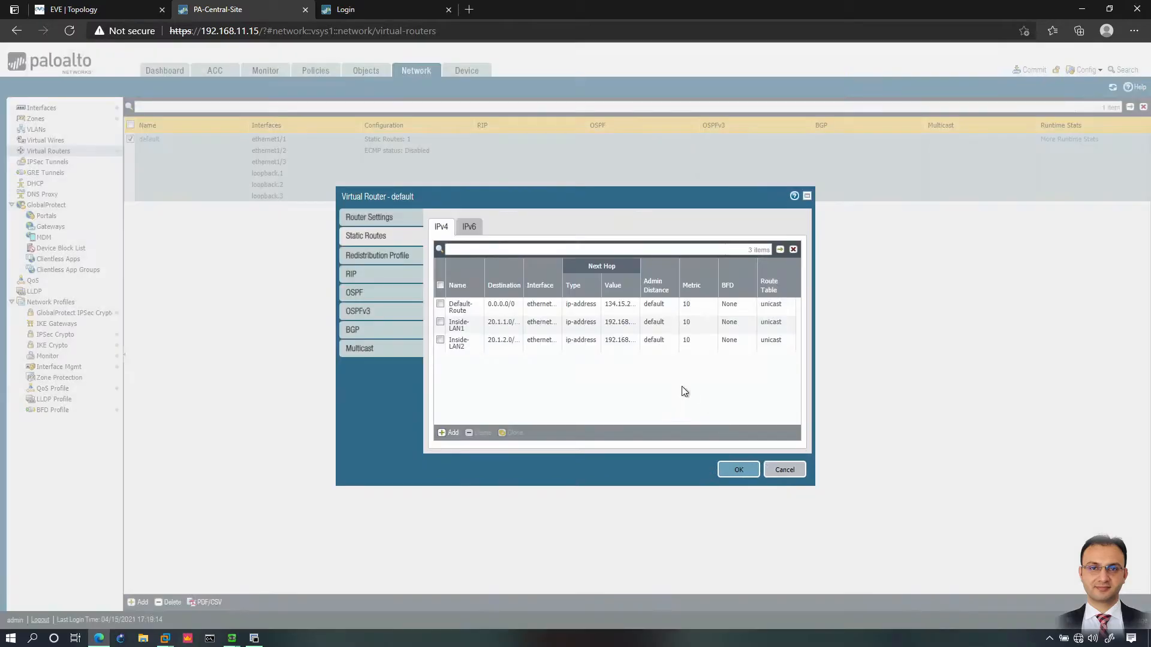
Step: Add Inside-LAN3 to 20.1.3.0/24 via ethernet1/2, next hop 192.168.1.2, and save the virtual router
click(450, 433)
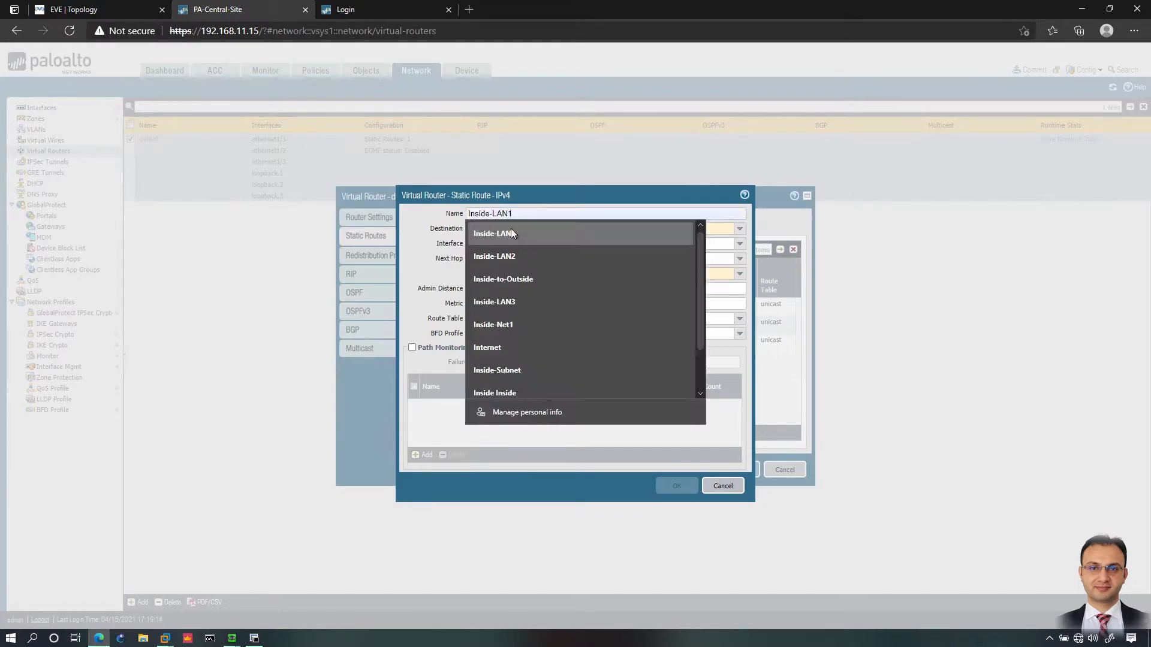
click(511, 228)
click(513, 230)
text(20)
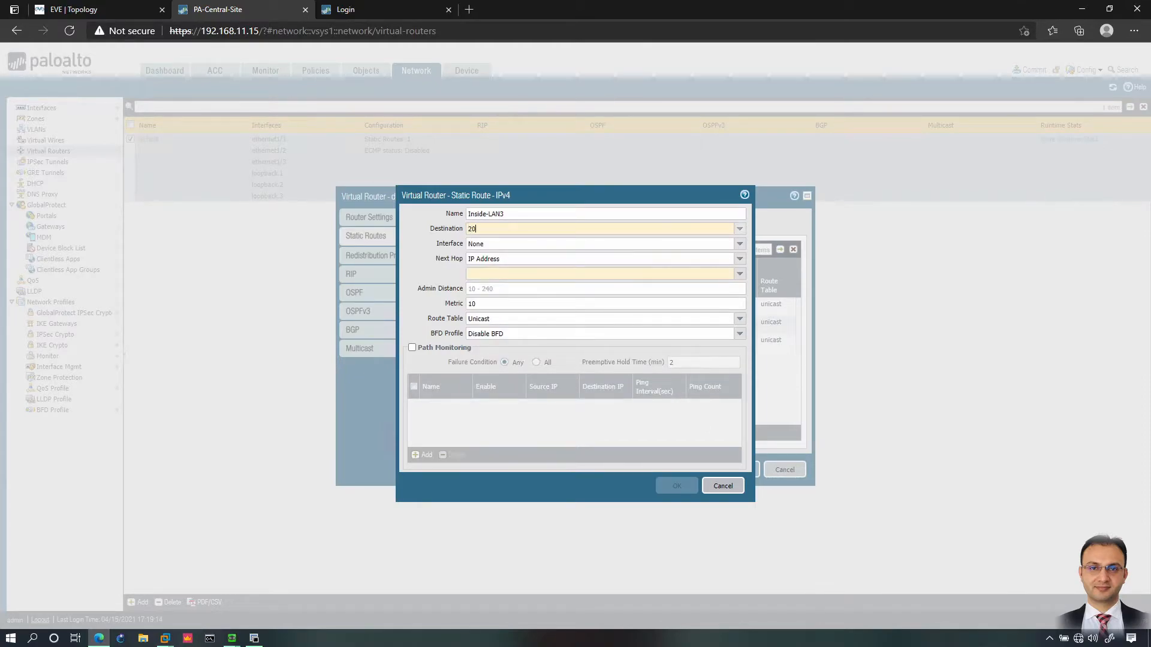
text(.1.3.0/24)
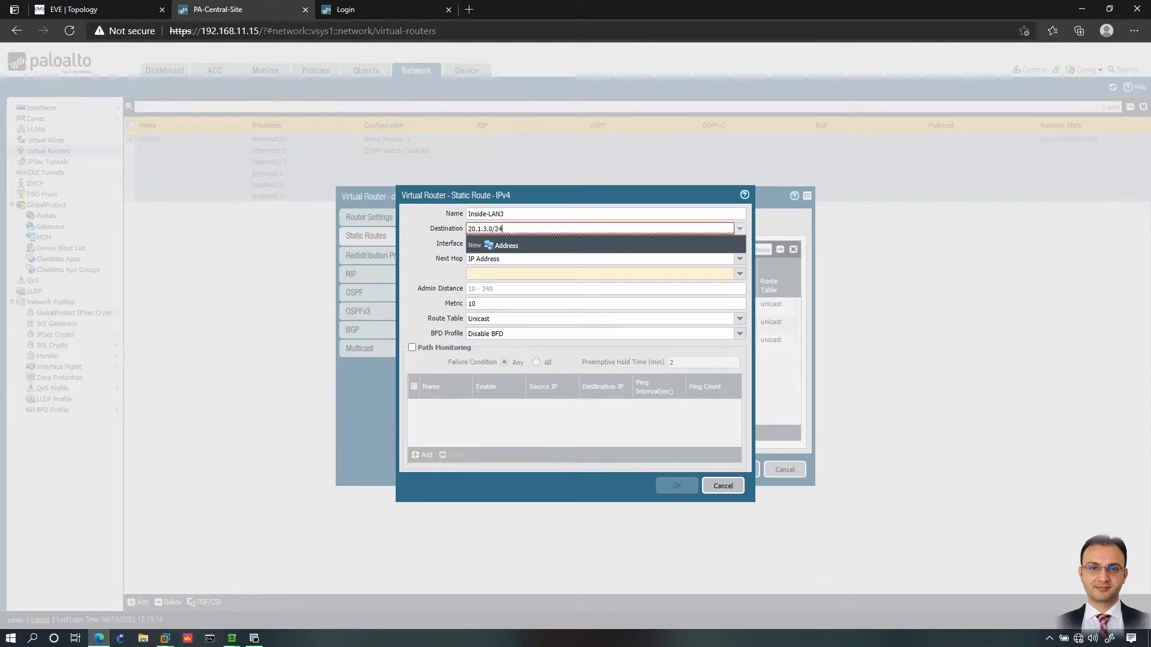
key(Tab)
click(740, 244)
click(499, 280)
key(Tab)
key(Tab)
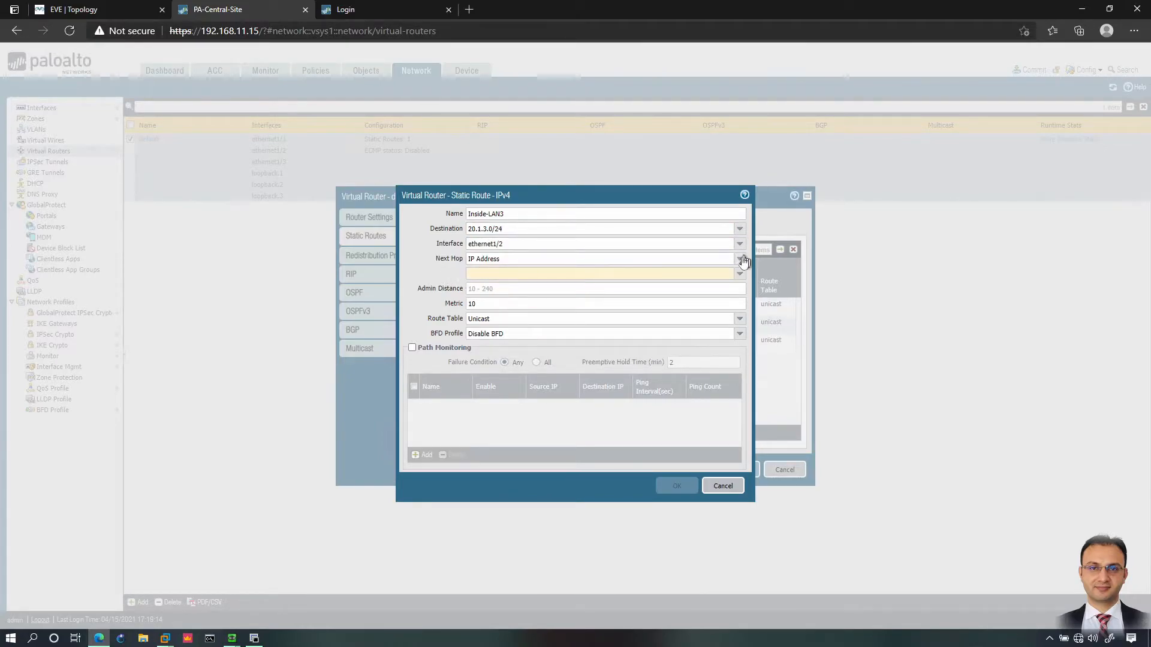
text(192.168.1.2)
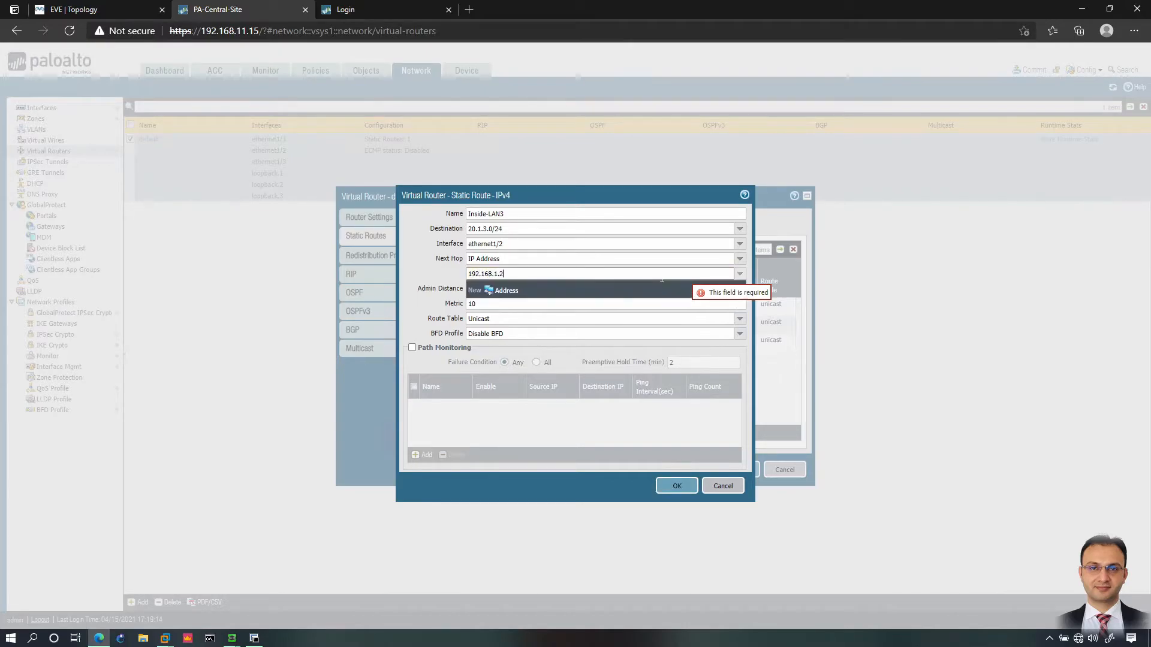
click(681, 485)
click(739, 470)
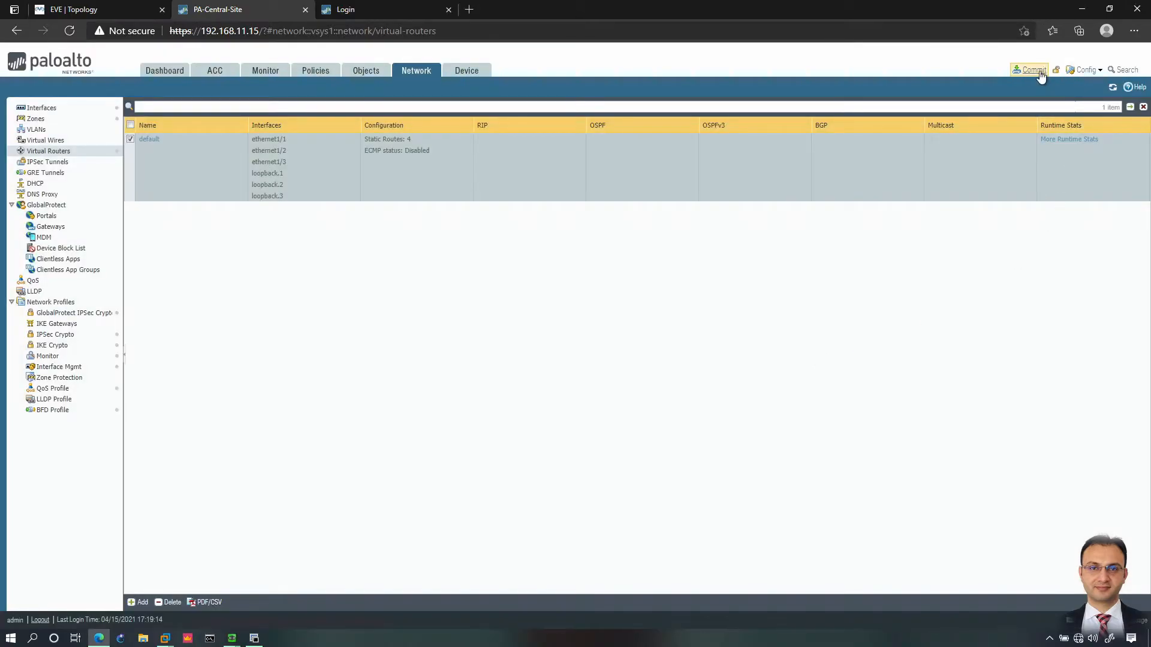
Step: Enable path monitoring on Default-Route, with 134.15.22.1/24 as the monitor source
click(148, 140)
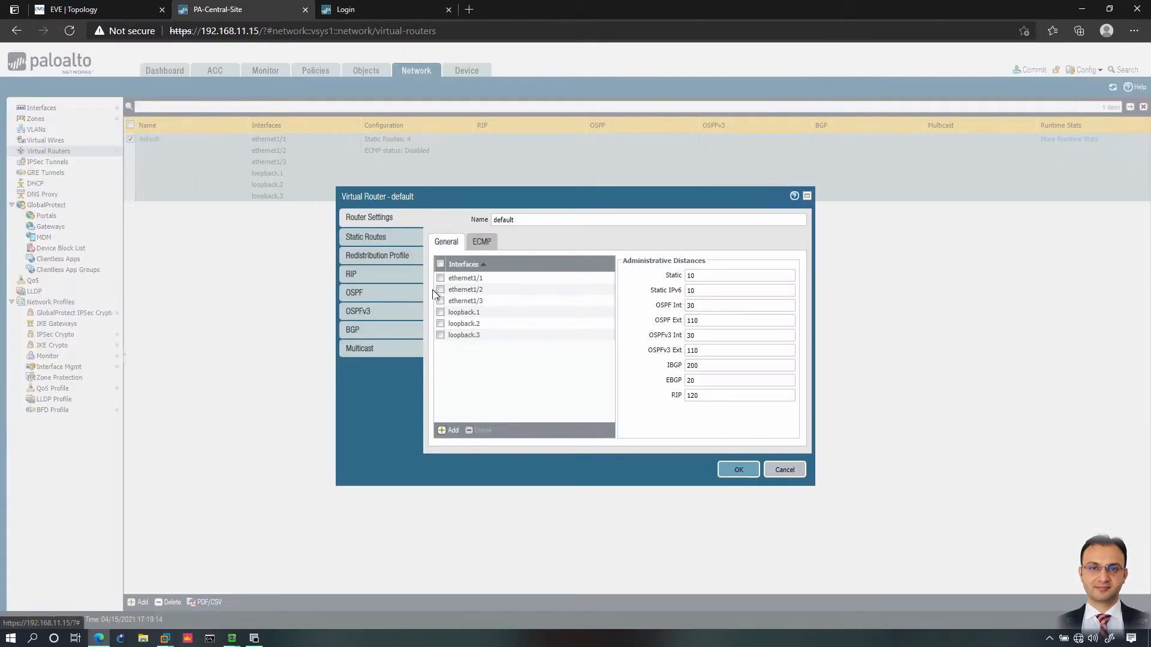
click(364, 238)
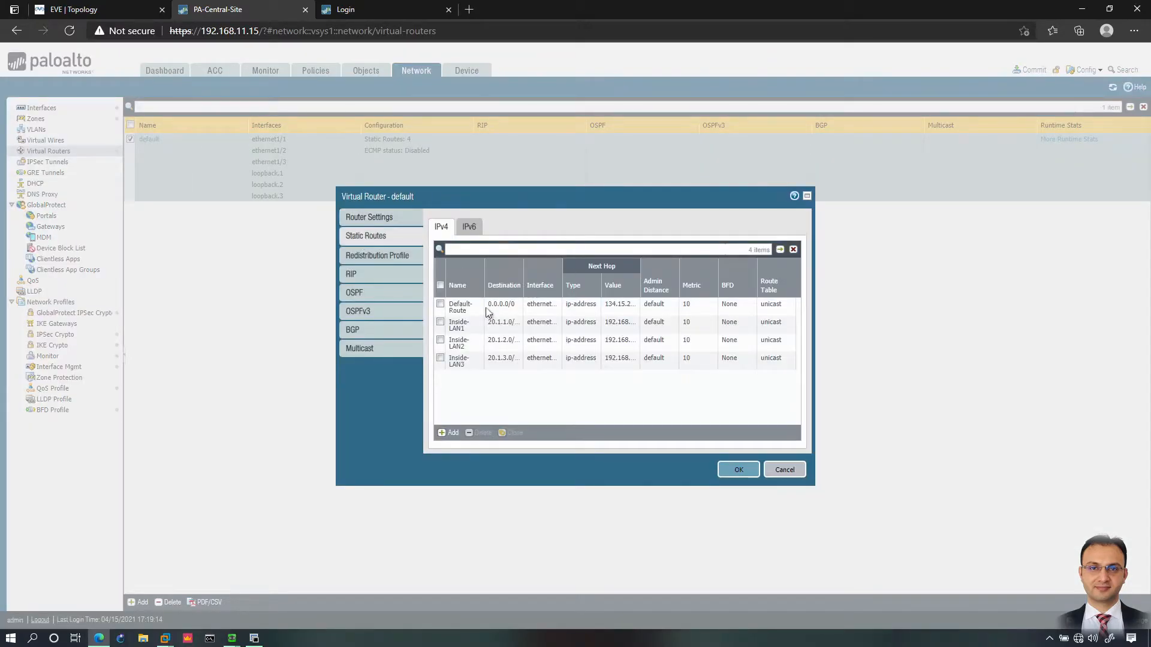
click(459, 307)
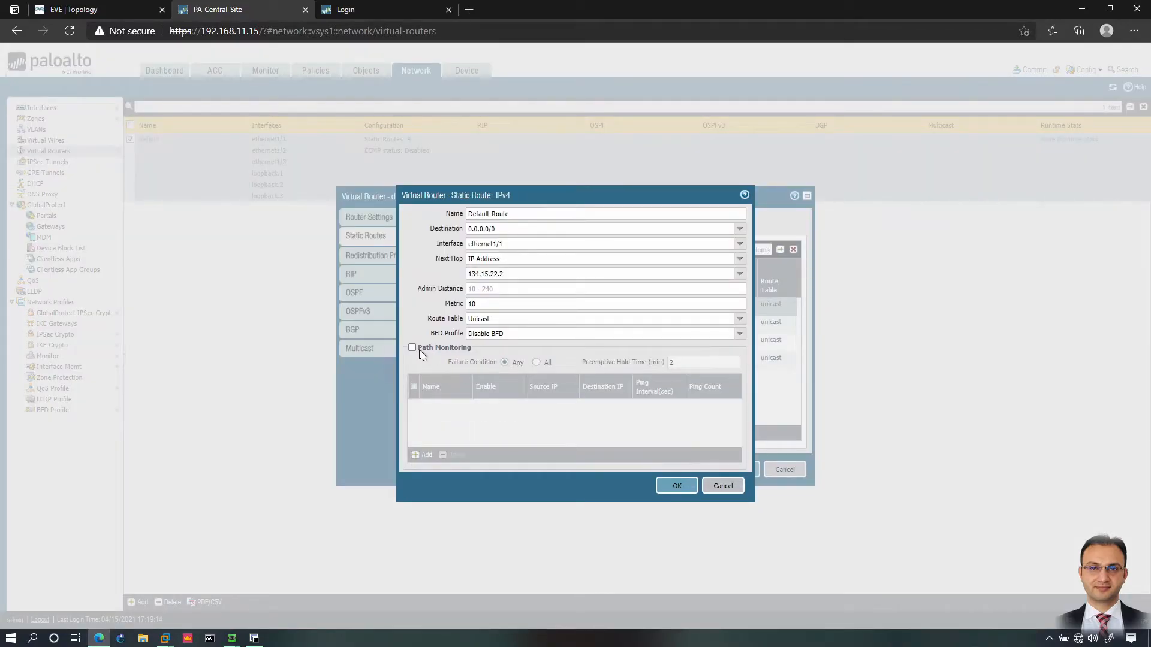
click(413, 347)
click(424, 455)
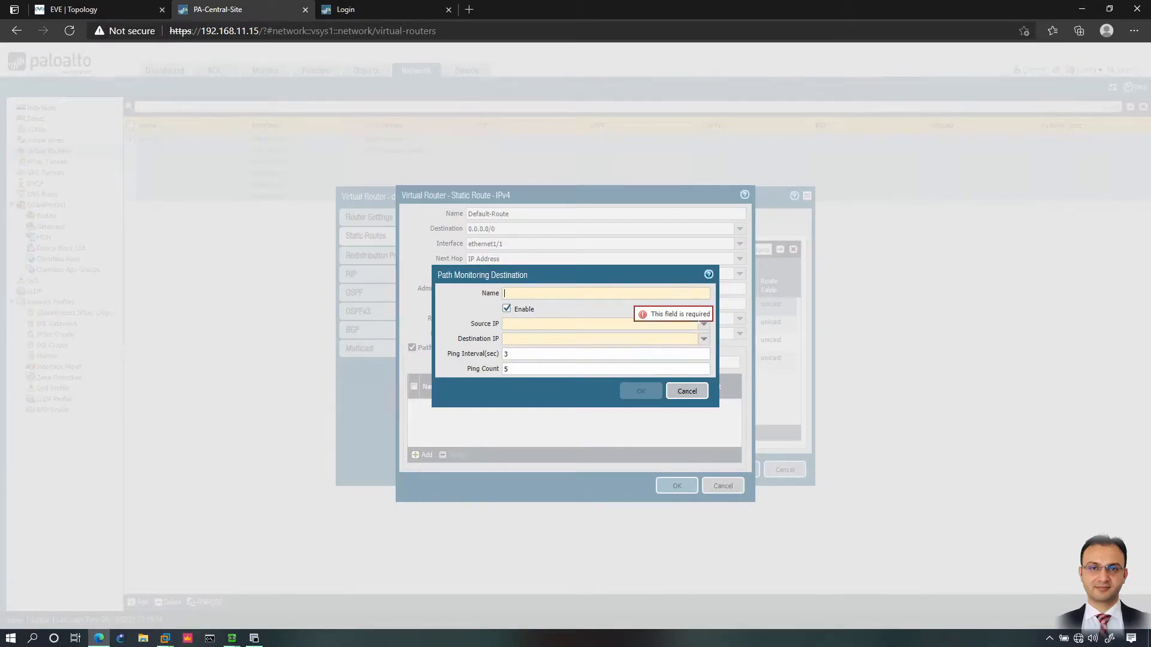
click(703, 327)
click(524, 333)
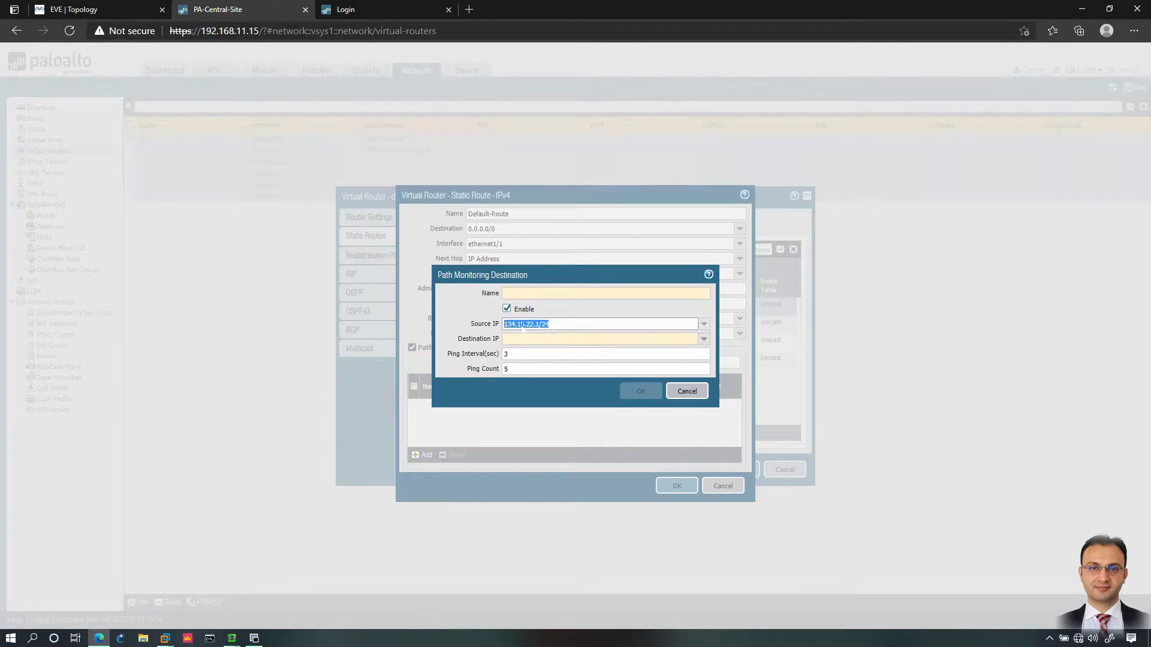
Step: Monitor destination 8.8.8.8 named Google DNS, and save the Default-Route and virtual router
click(564, 337)
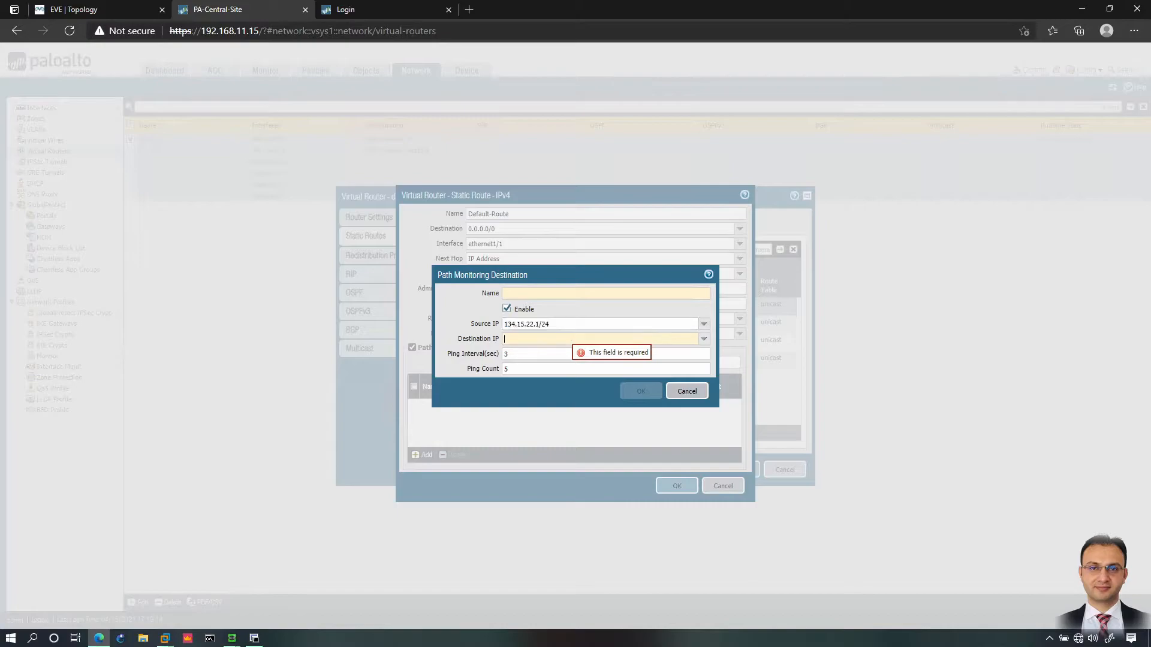
text(8.8.8.8)
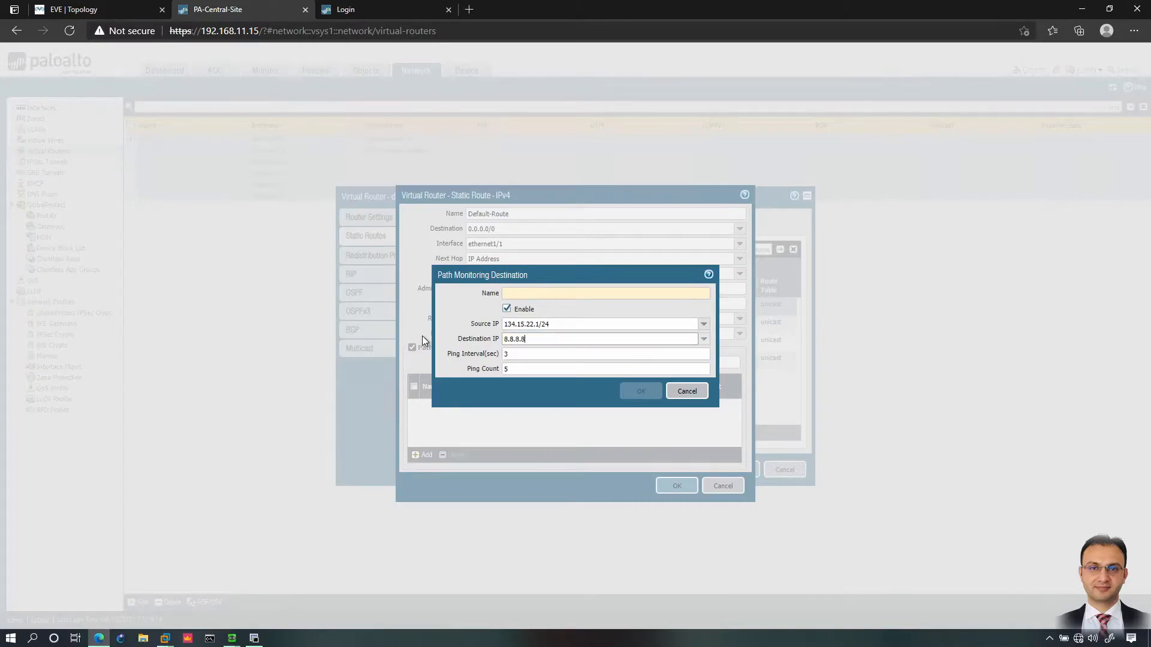
click(533, 293)
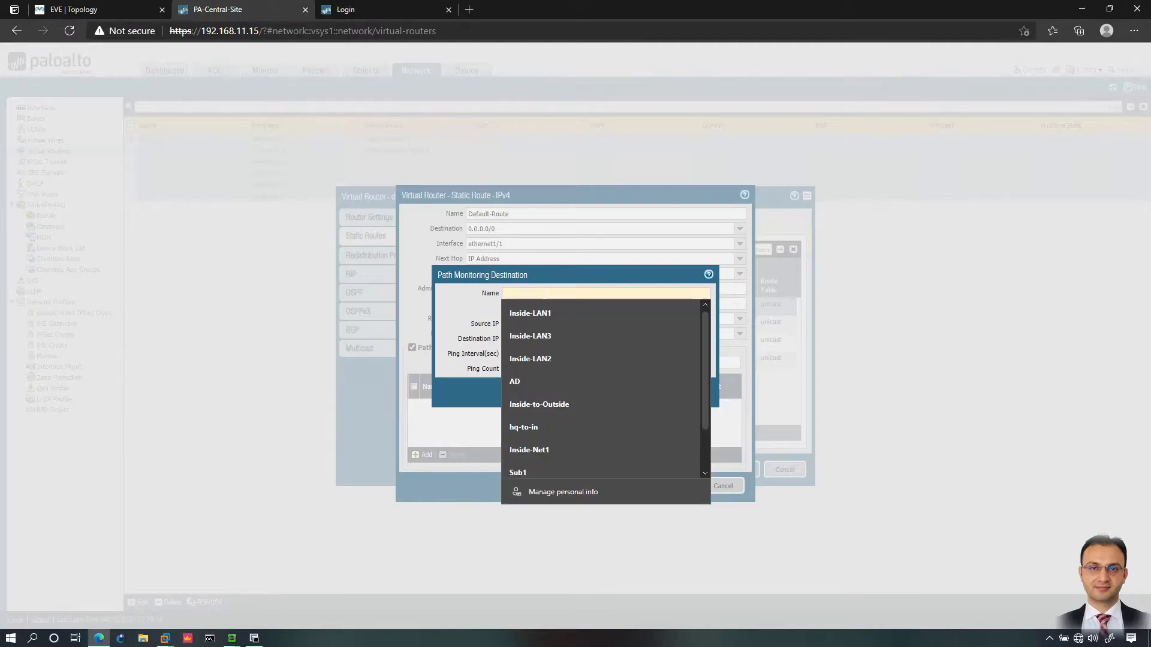
text(Google DNS)
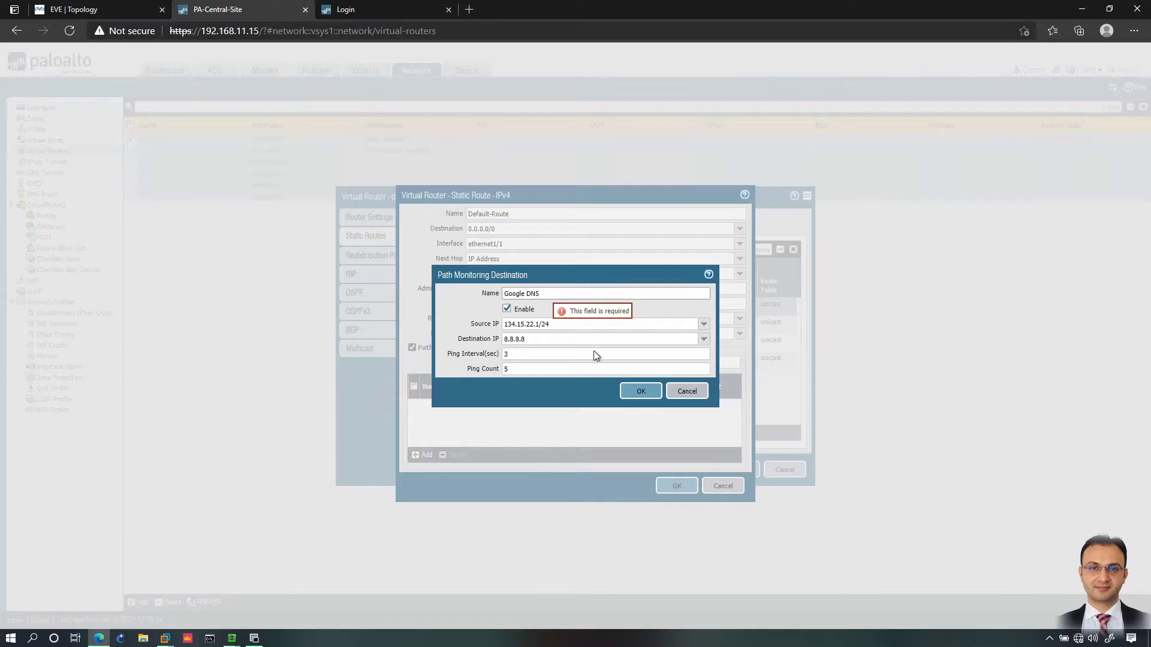
click(636, 392)
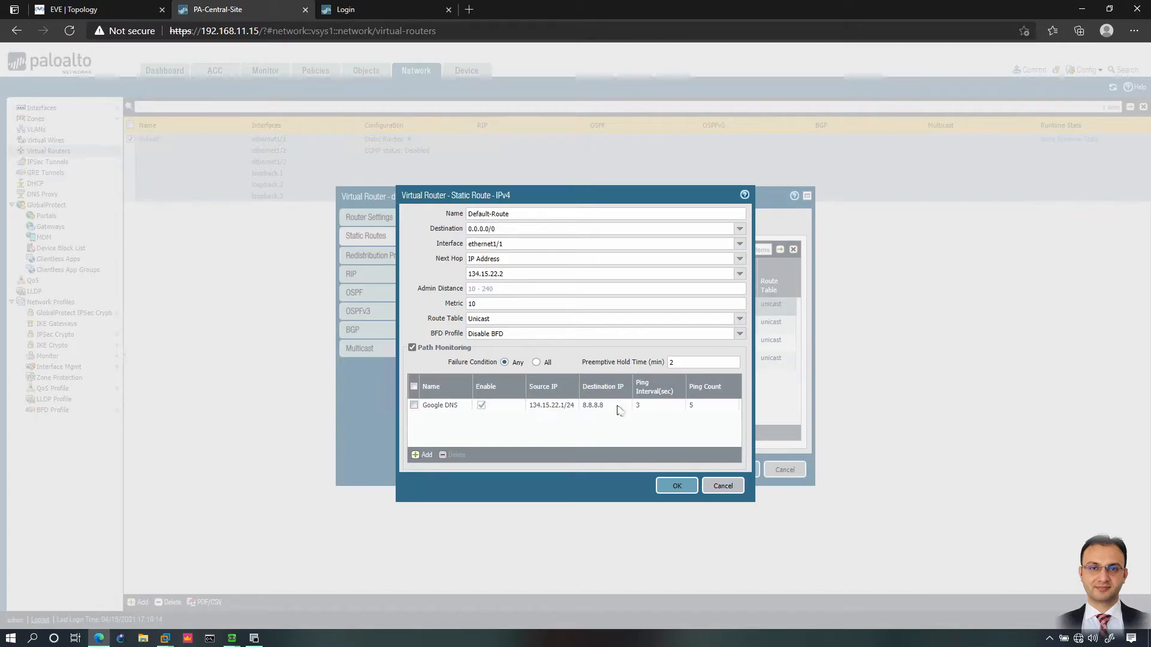
click(677, 486)
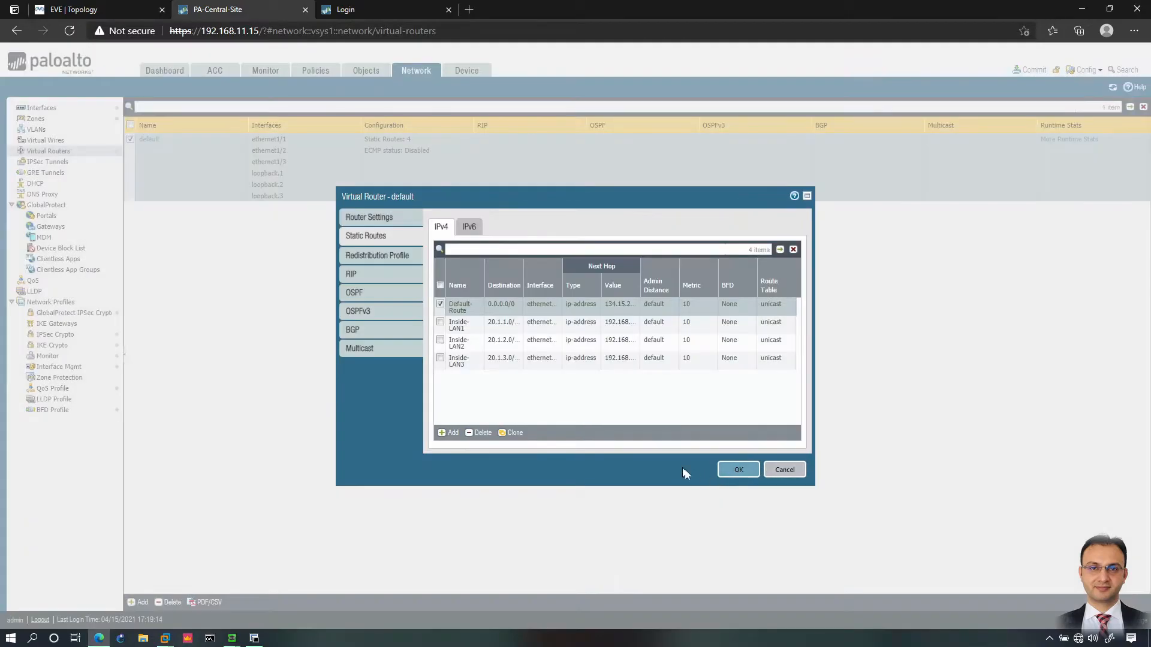
click(737, 471)
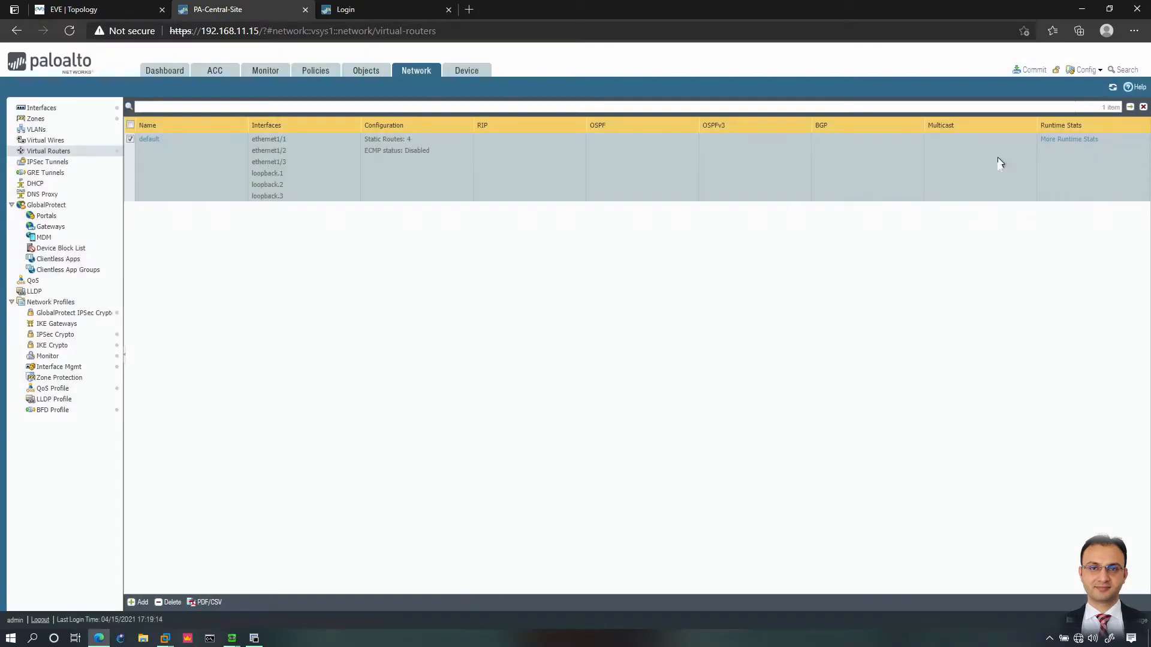
Step: Commit the firewall configuration and return to the lab topology
click(1033, 68)
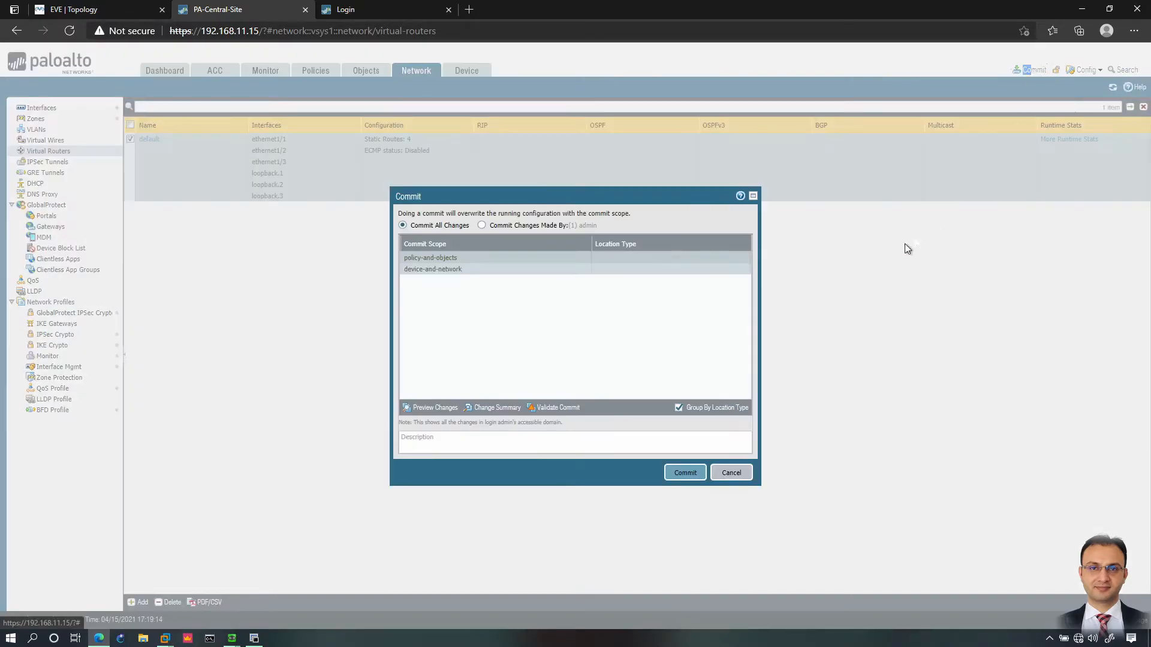
click(695, 473)
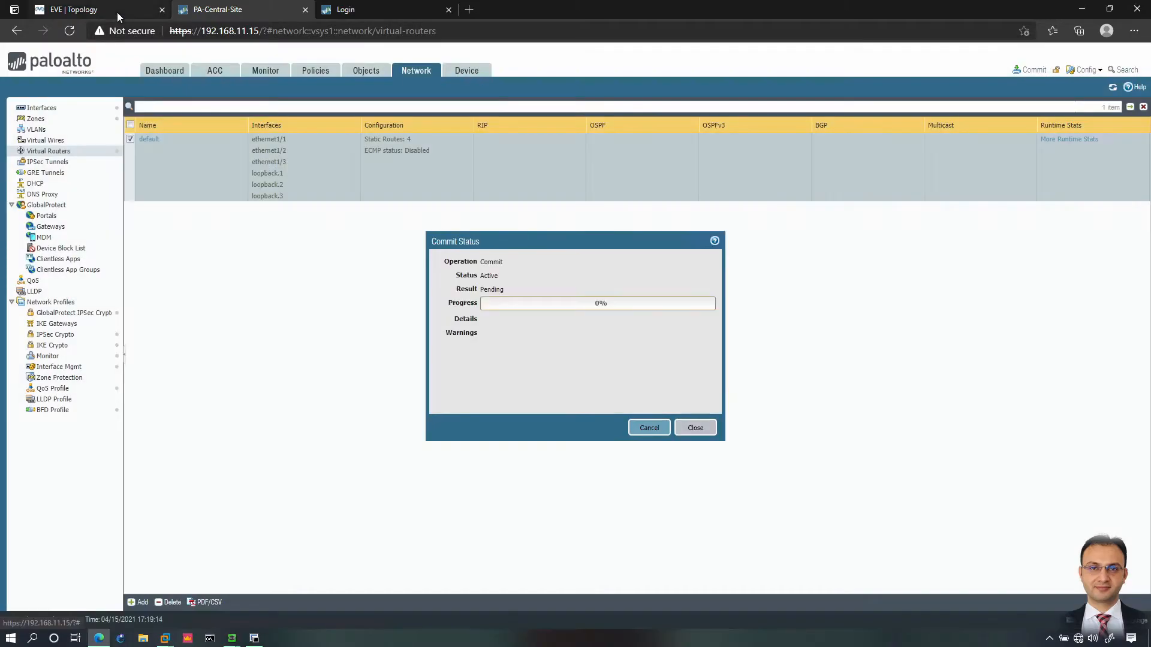
click(117, 12)
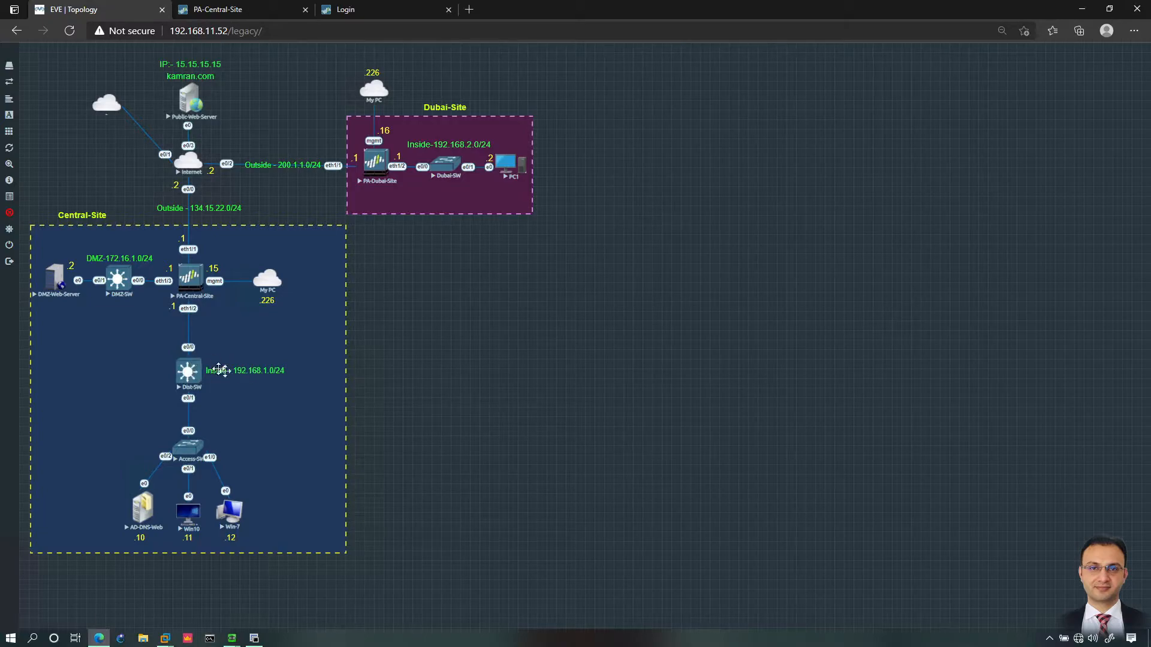
Step: On the Dist-SW console, enter configuration mode for interface e0/0
click(255, 639)
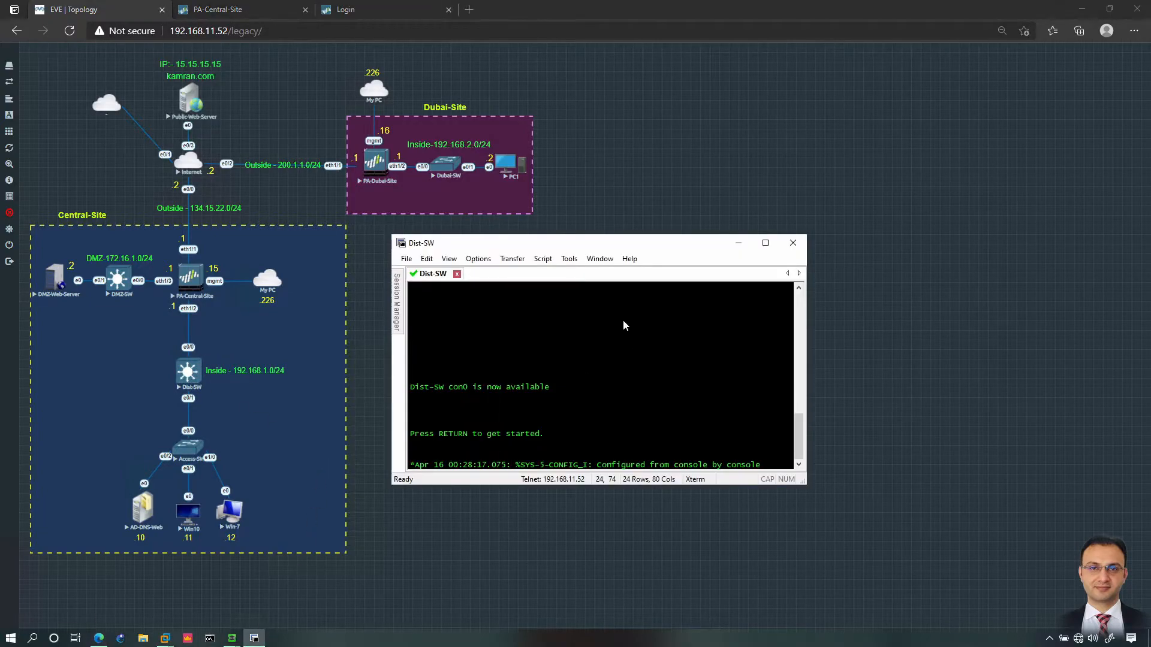
key(Return)
text(en)
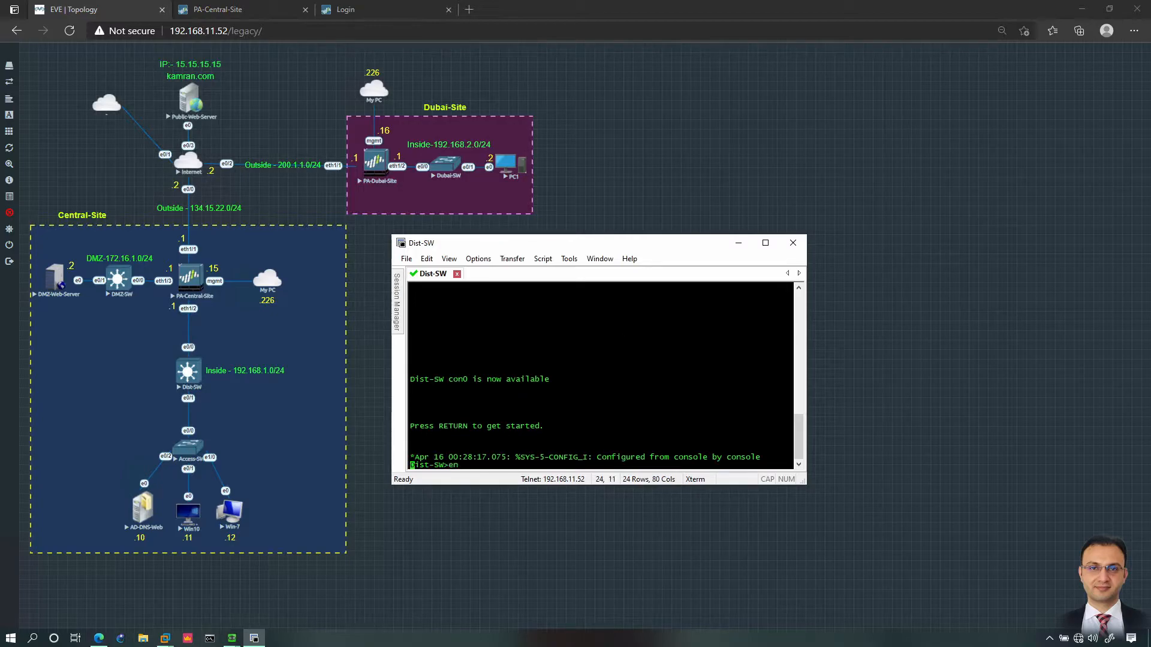
key(Return)
text(conf t)
key(Return)
text(int )
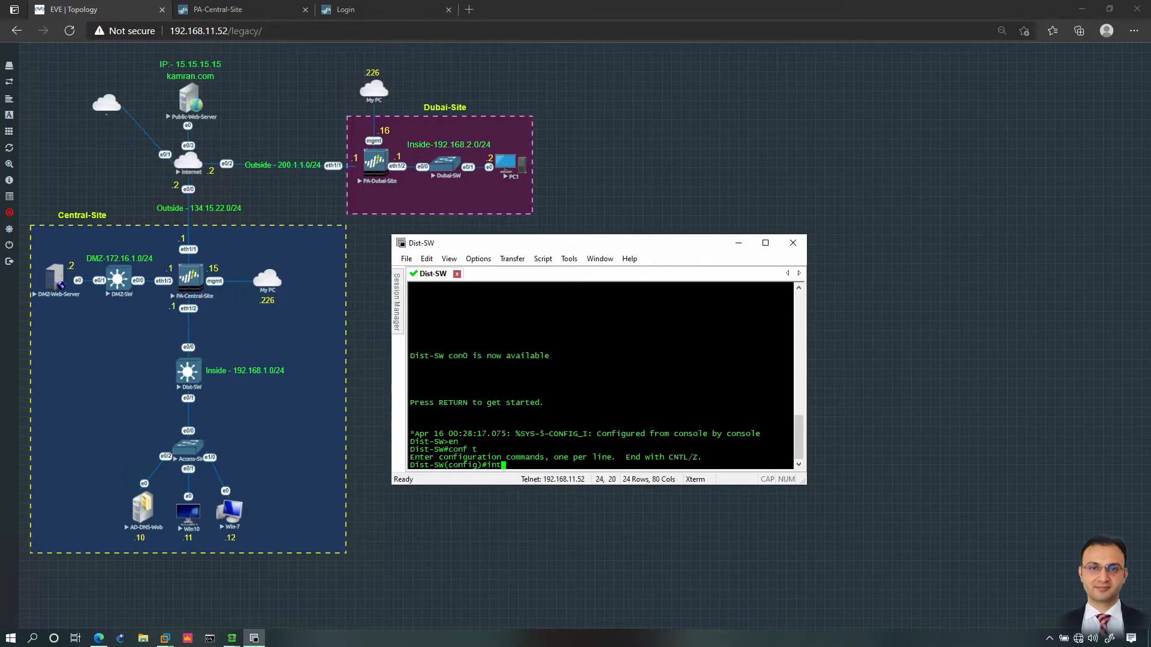
text(e0/0)
key(Return)
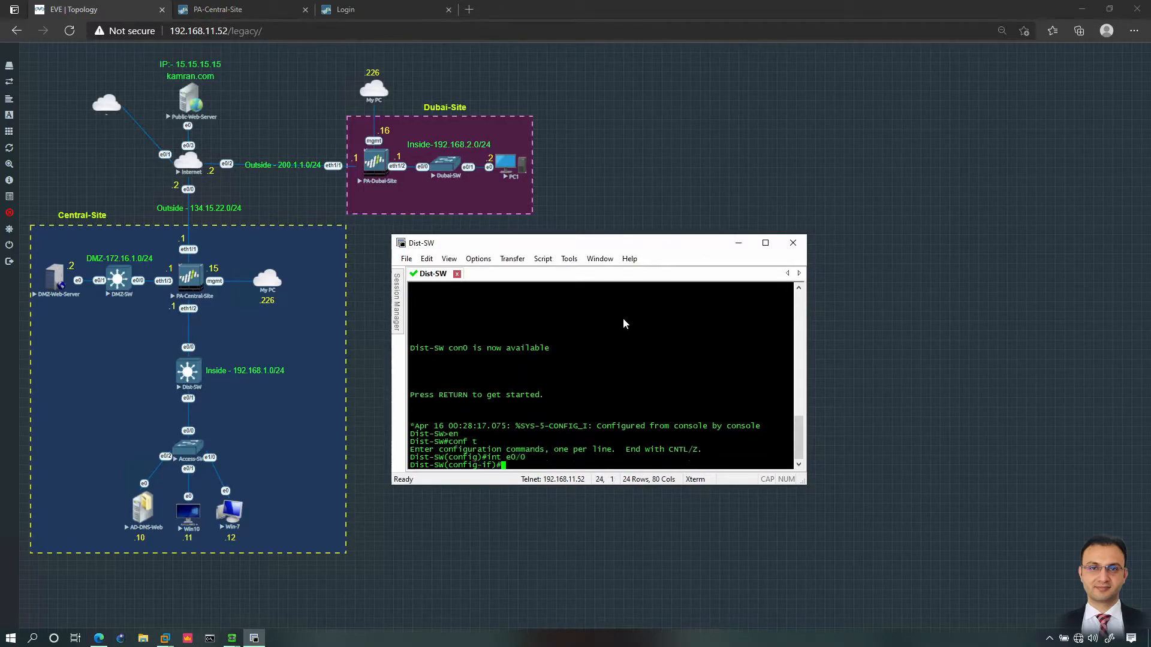
text(sw)
key(Tab)
key(Return)
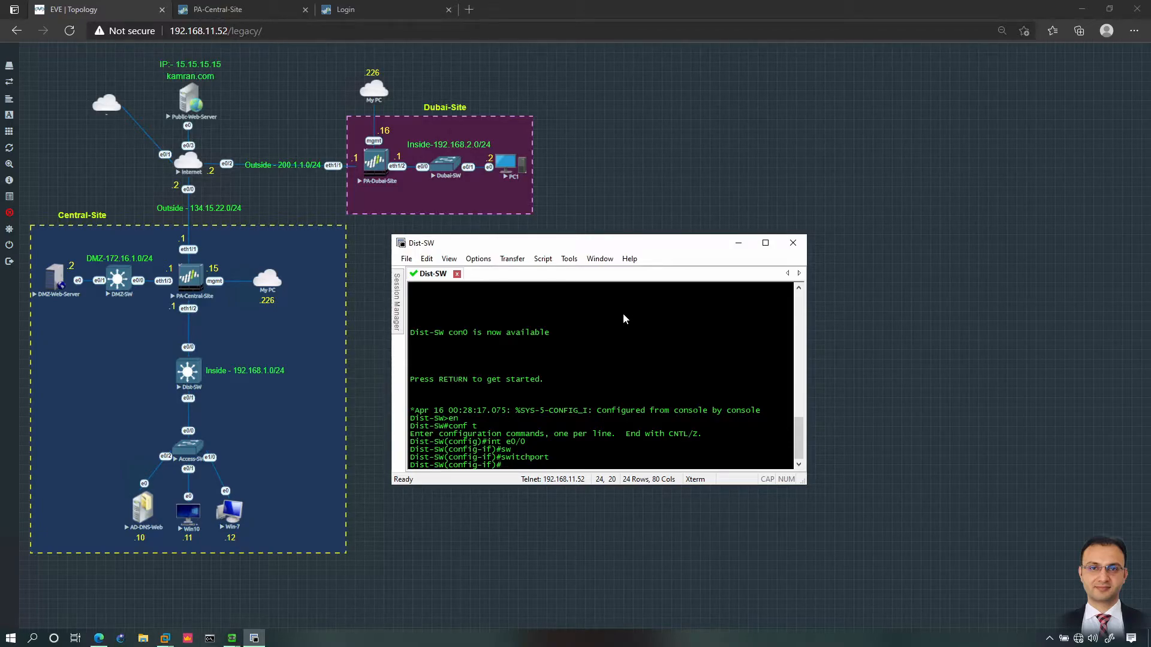
Step: Make e0/0 a routed port at 192.168.1.2 255.255.255.0 and ping 192.168.1.1
text(no sw)
key(Tab)
key(Return)
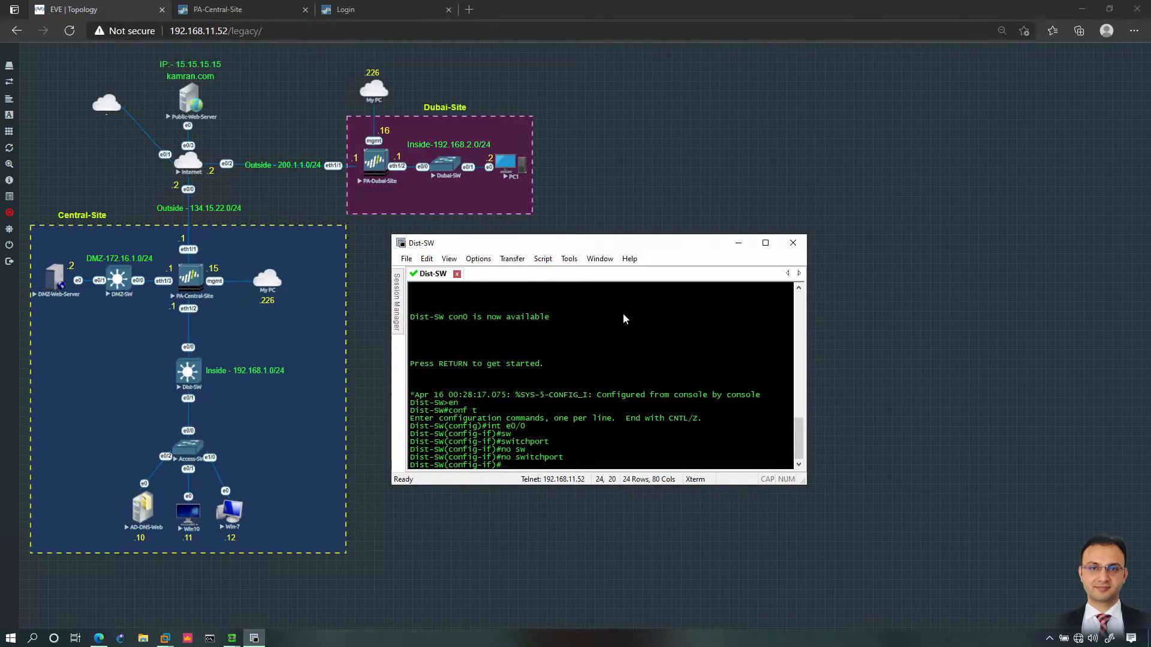
text(ip add 192.16)
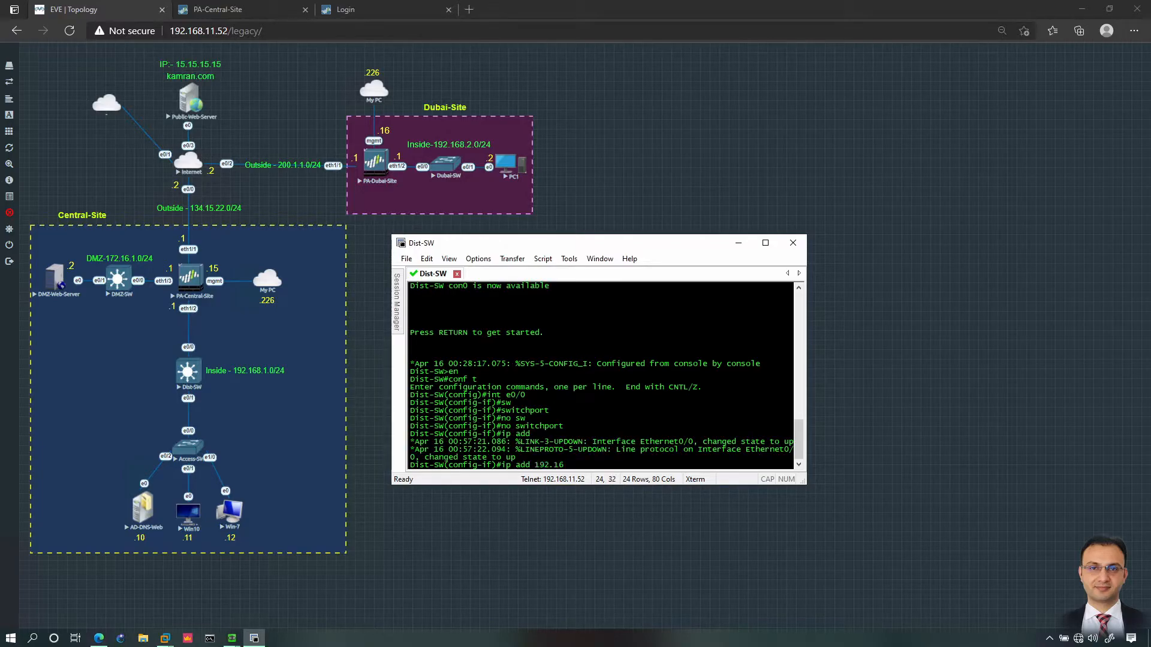
text(8.1.2 255.255.255.0)
key(Return)
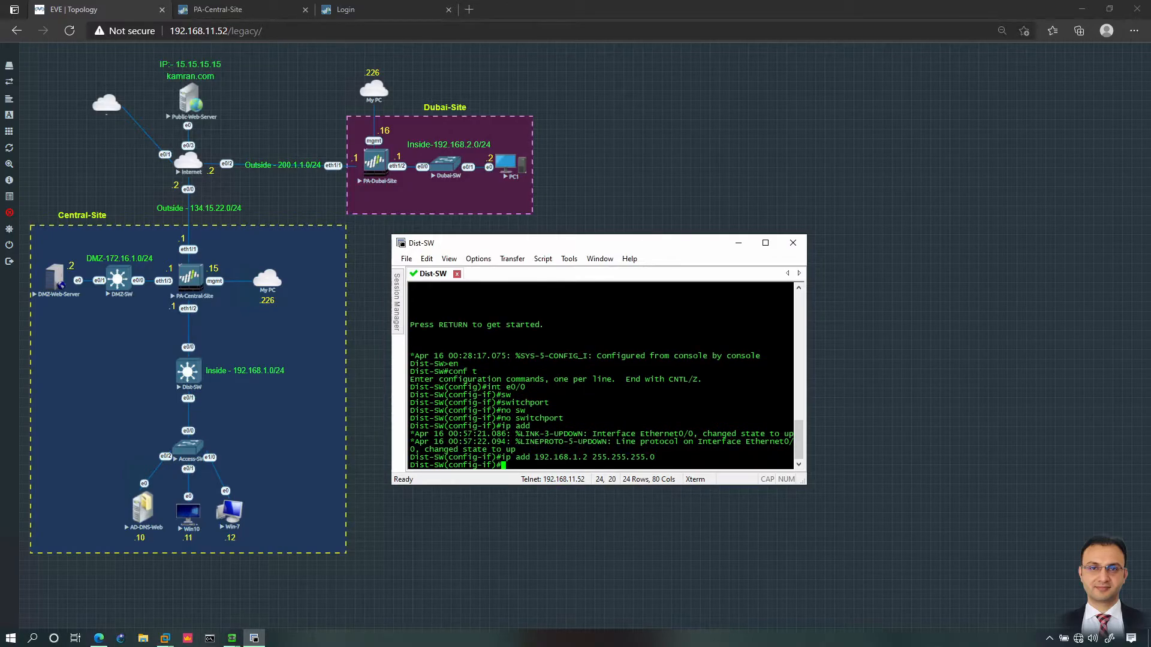
text(do ping 192.168.1.1)
key(Return)
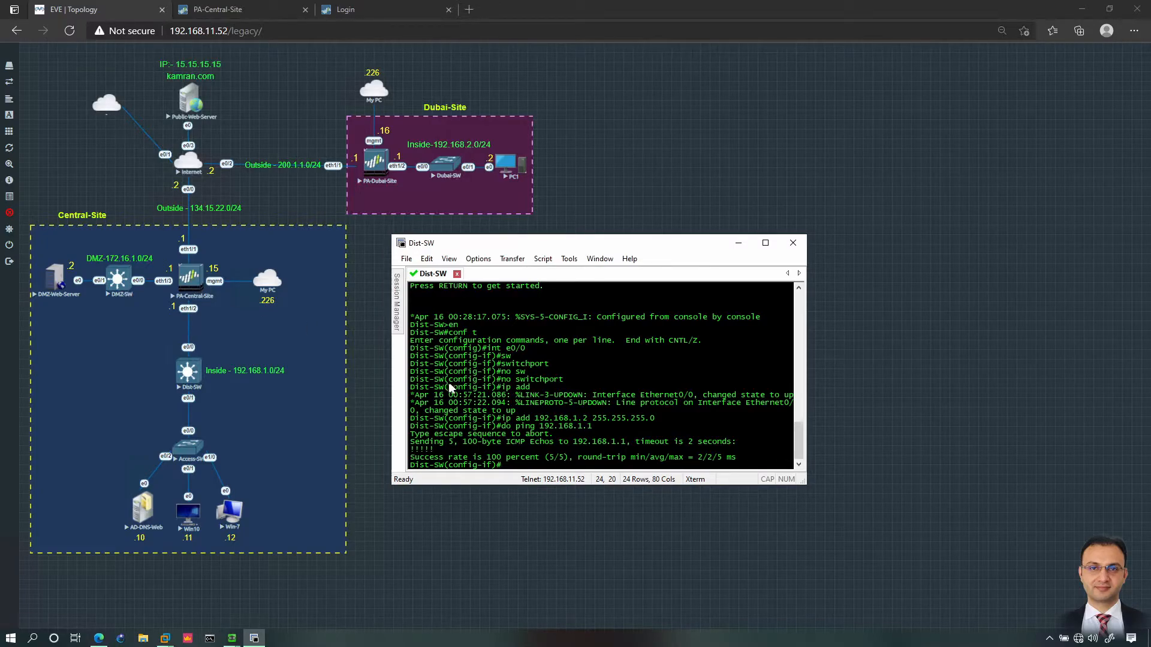
Step: Close the successful commit status report and go back to the lab topology
click(273, 12)
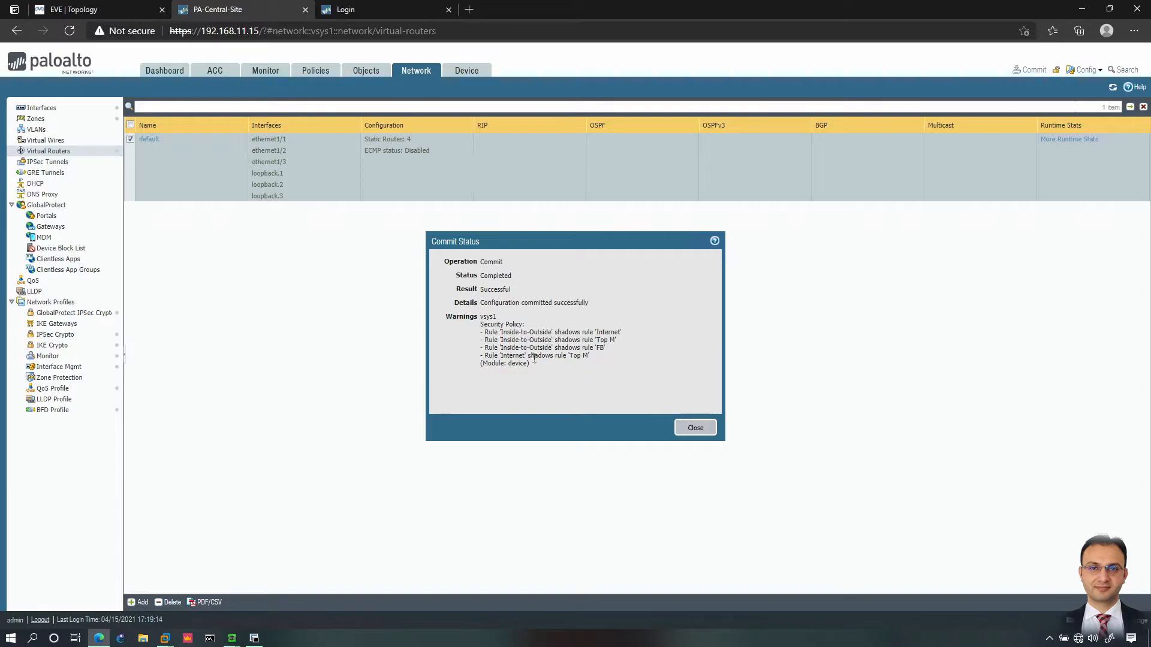
click(684, 427)
click(130, 12)
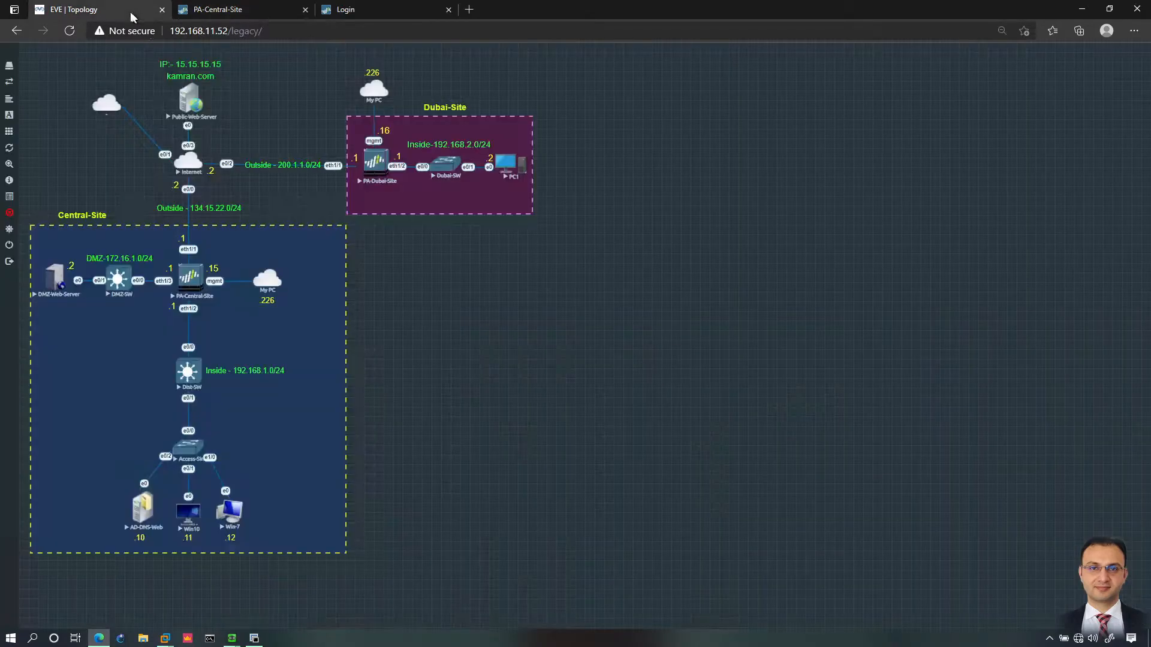
Step: Open the PA-Central-Site console and log in with the admin account credentials
mouse_move(255, 640)
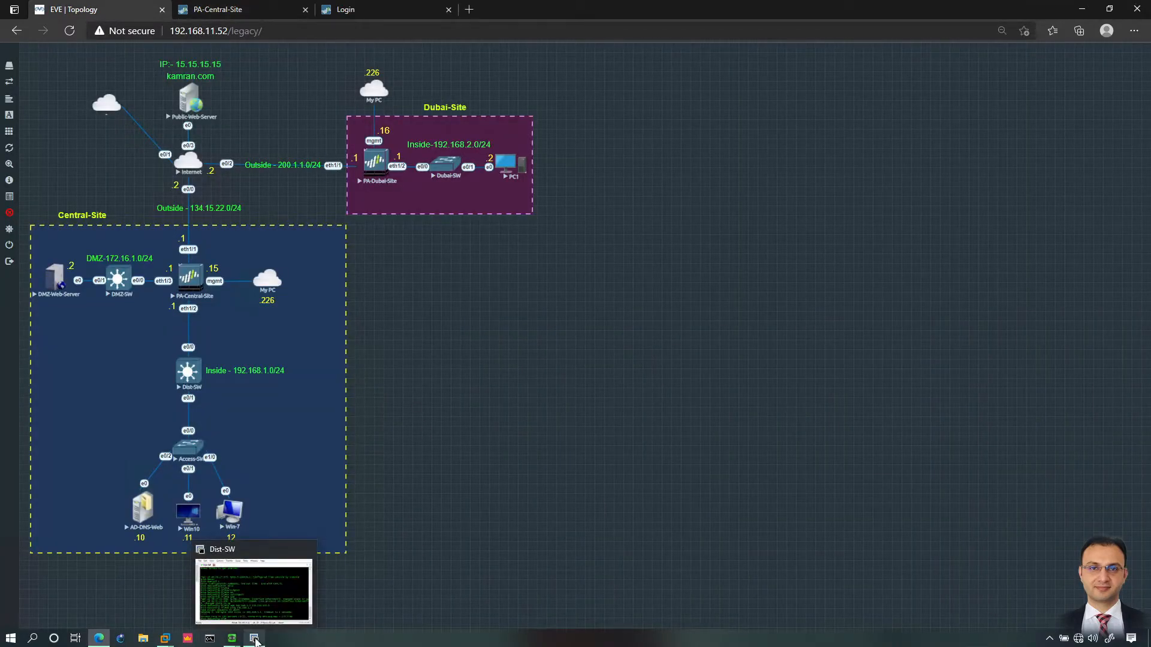
mouse_move(259, 616)
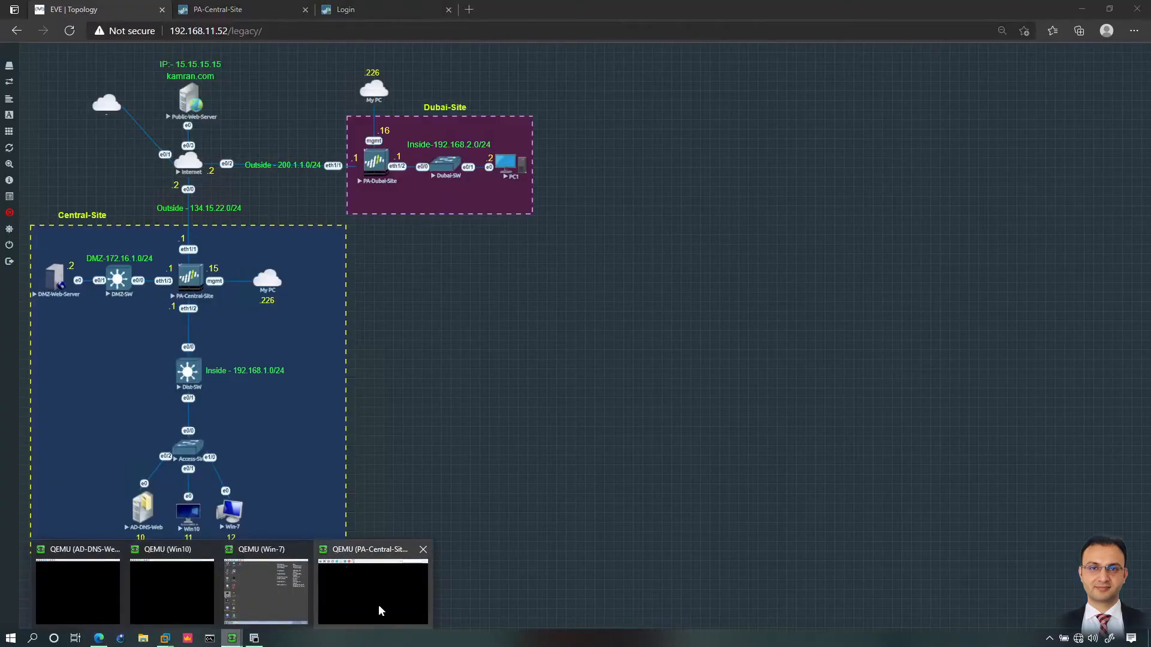
click(378, 604)
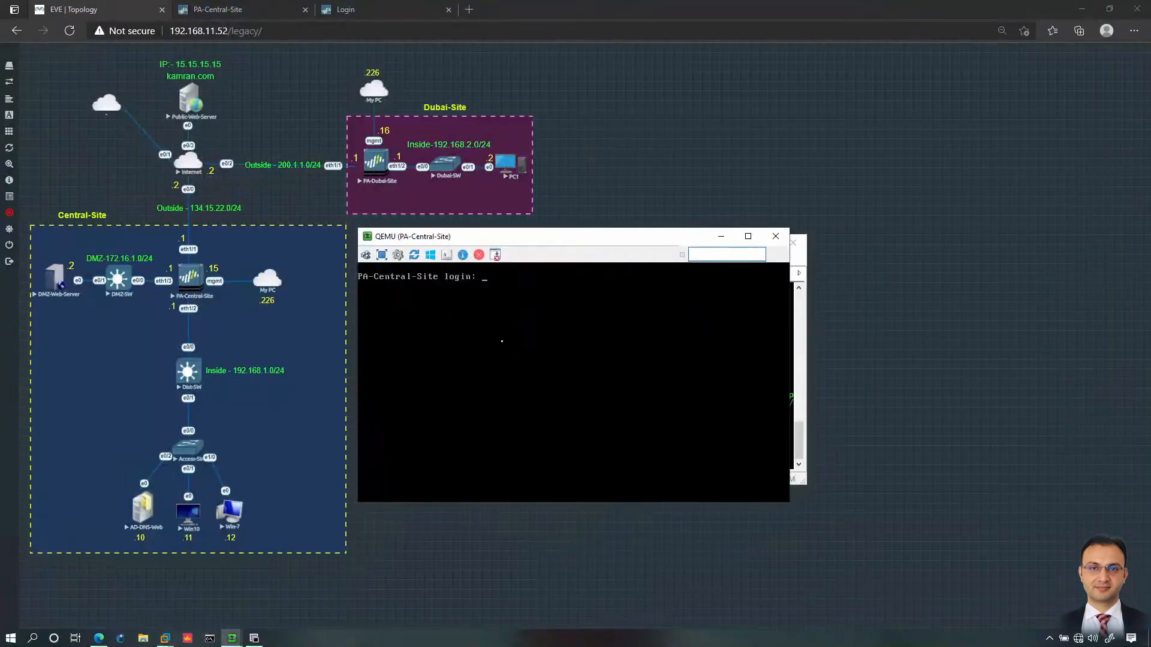
text(admin)
key(Return)
text(admin)
key(Return)
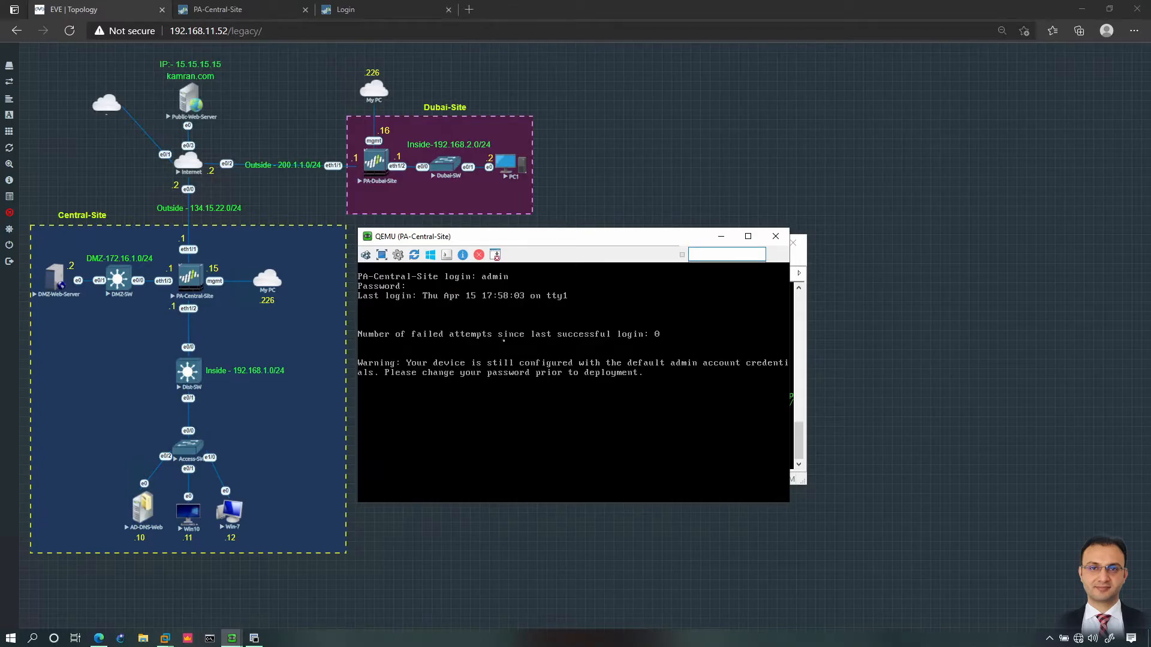
Step: Ping 20.1.1.1, 20.1.2.1 and 20.1.3.1 sourced from 192.168.1.1
key(Return)
key(Return)
text(ping source 192.168.1.1)
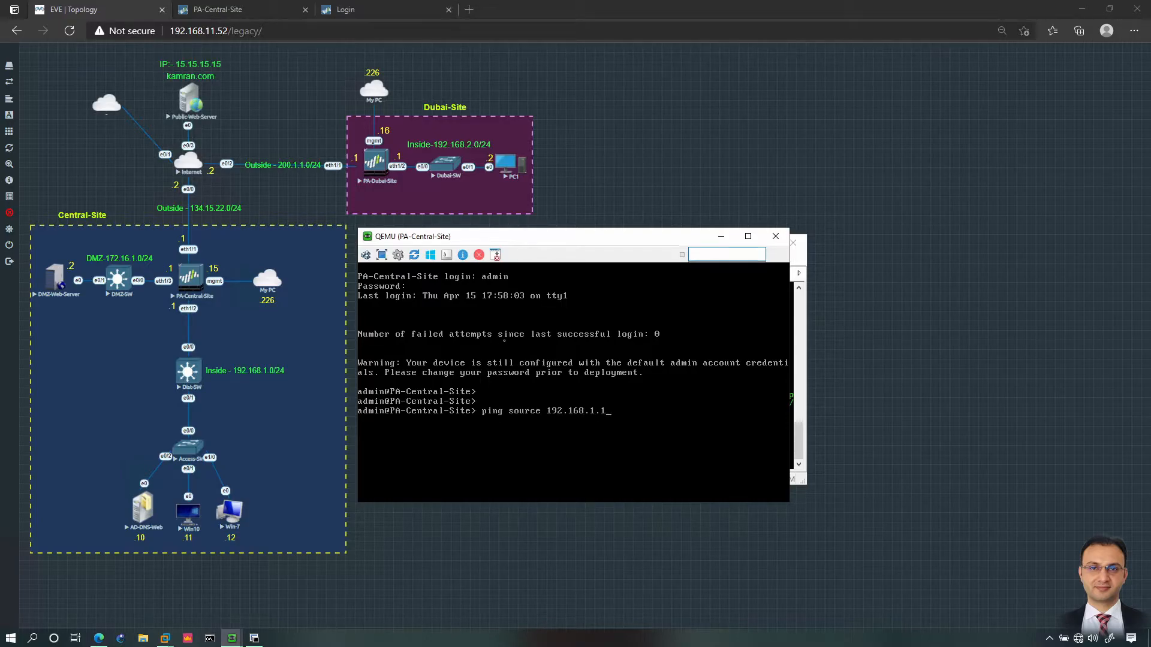
text( host 20.1.1.1)
key(Return)
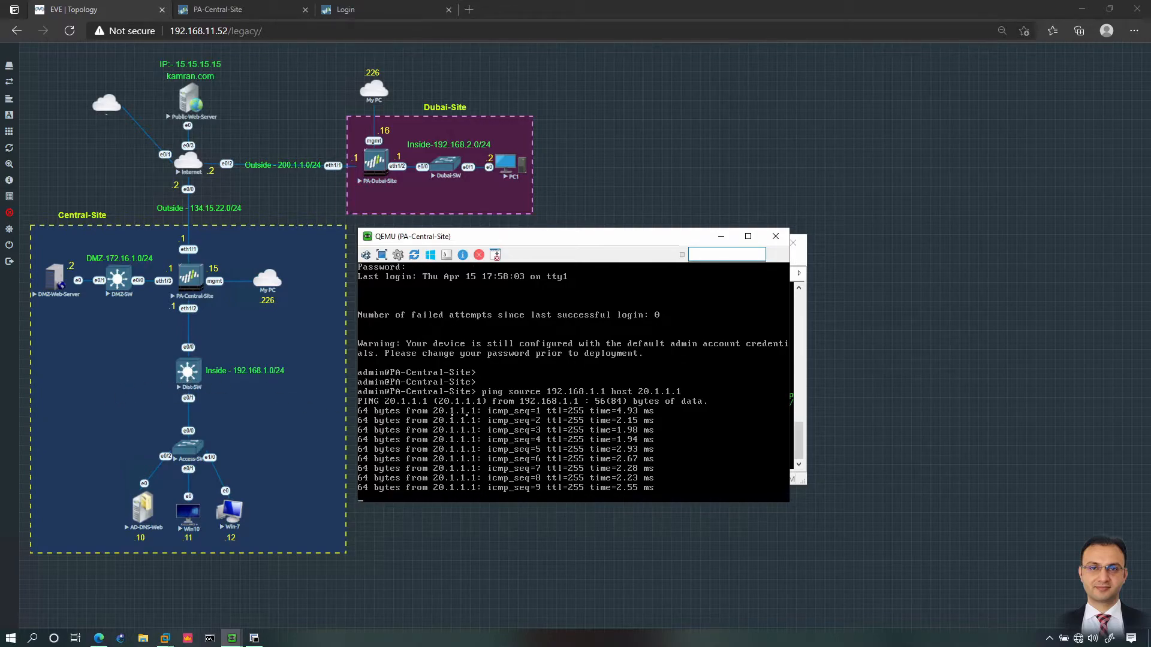
key(ctrl+c)
key(Up)
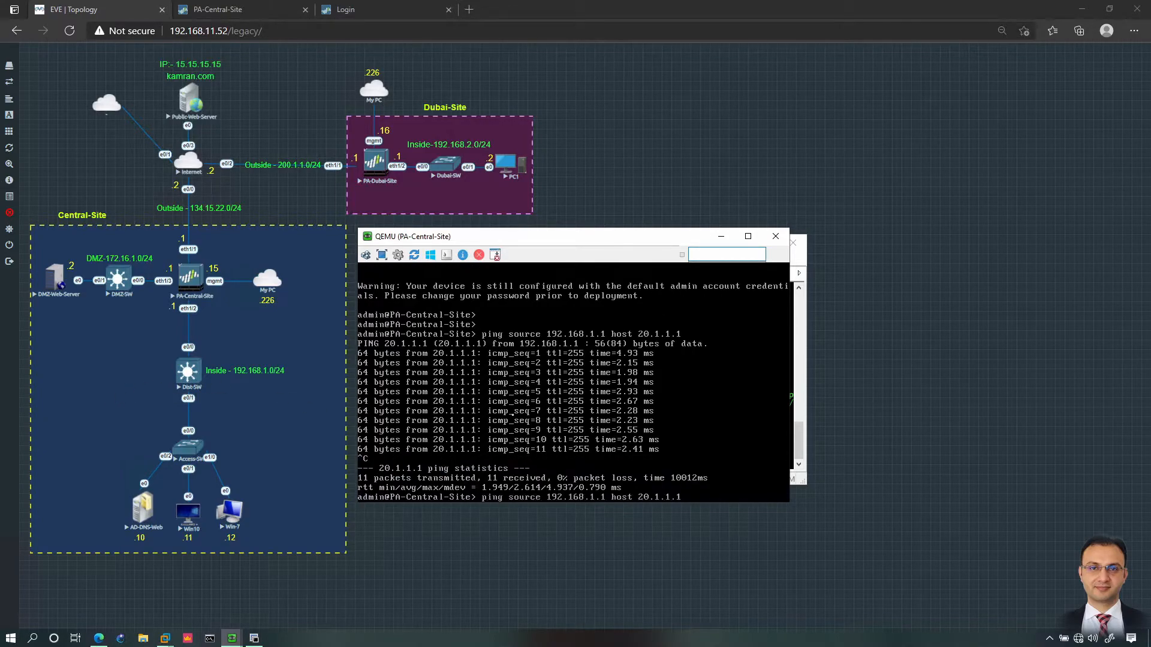
key(Return)
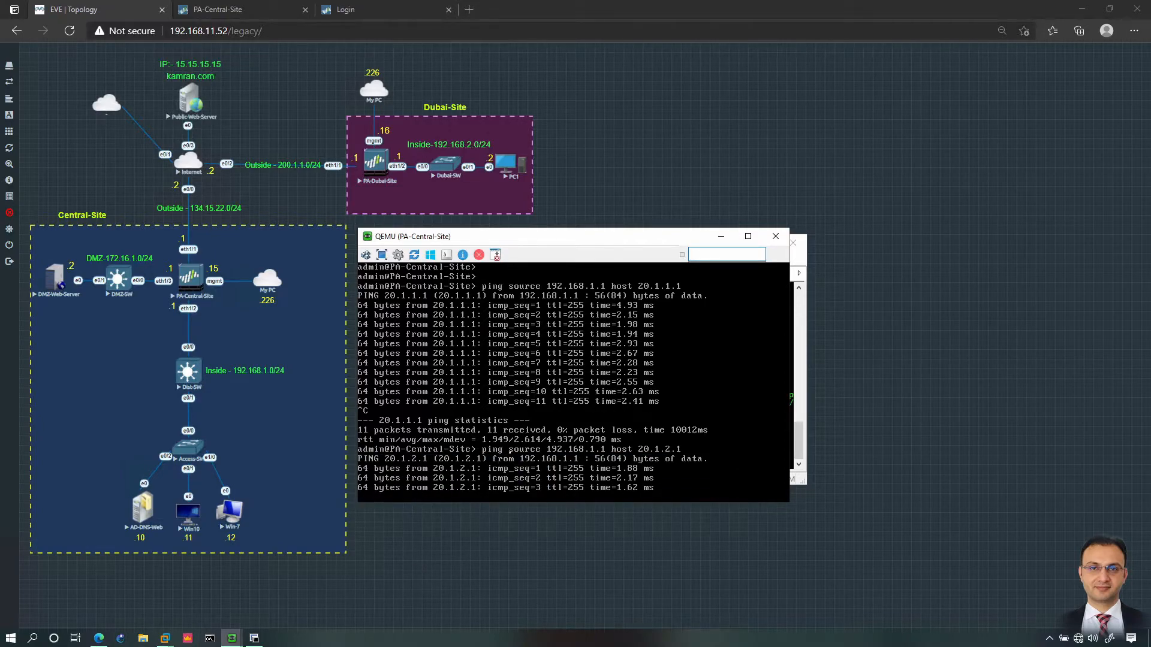
key(ctrl+c)
key(Up)
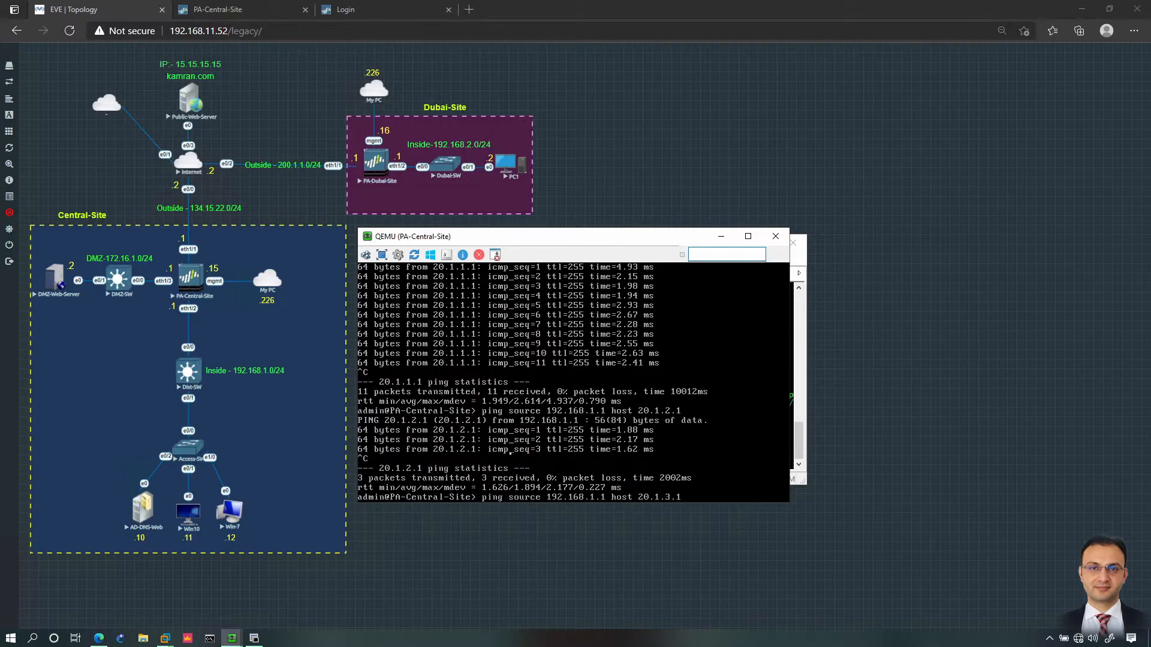
key(Return)
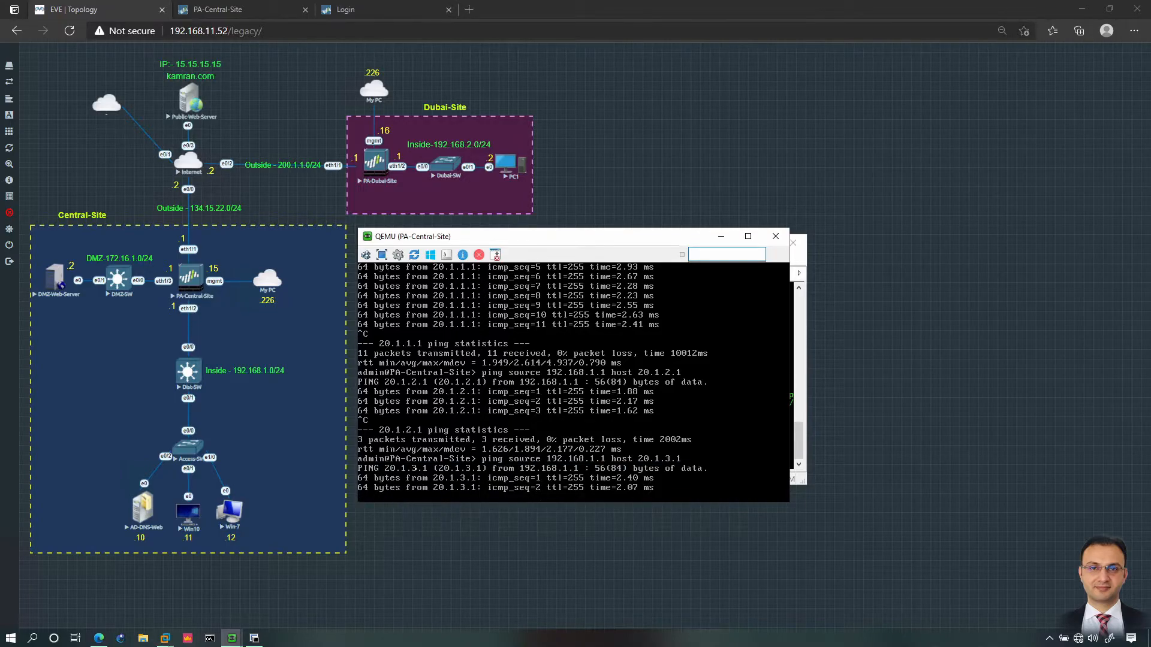
Step: Add host route 10.1.1.1 255.255.255.255 via 192.168.1.1, then ping 10.1.1.1 and 10.1.2.1
click(721, 236)
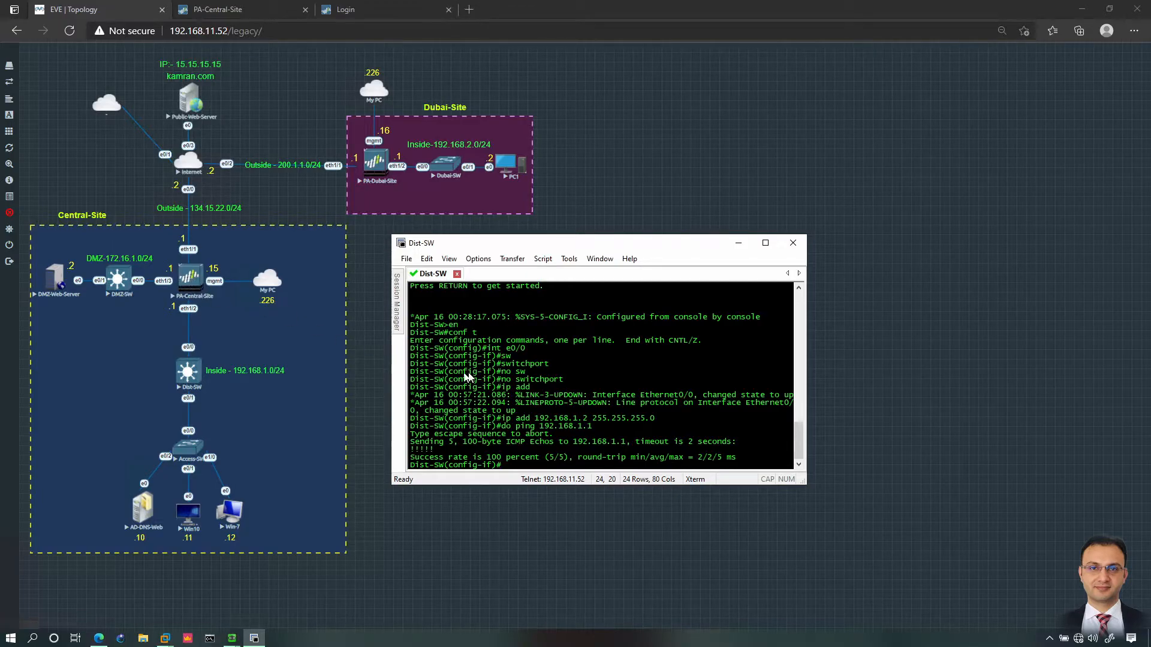
text(exit)
key(Return)
text(ip route )
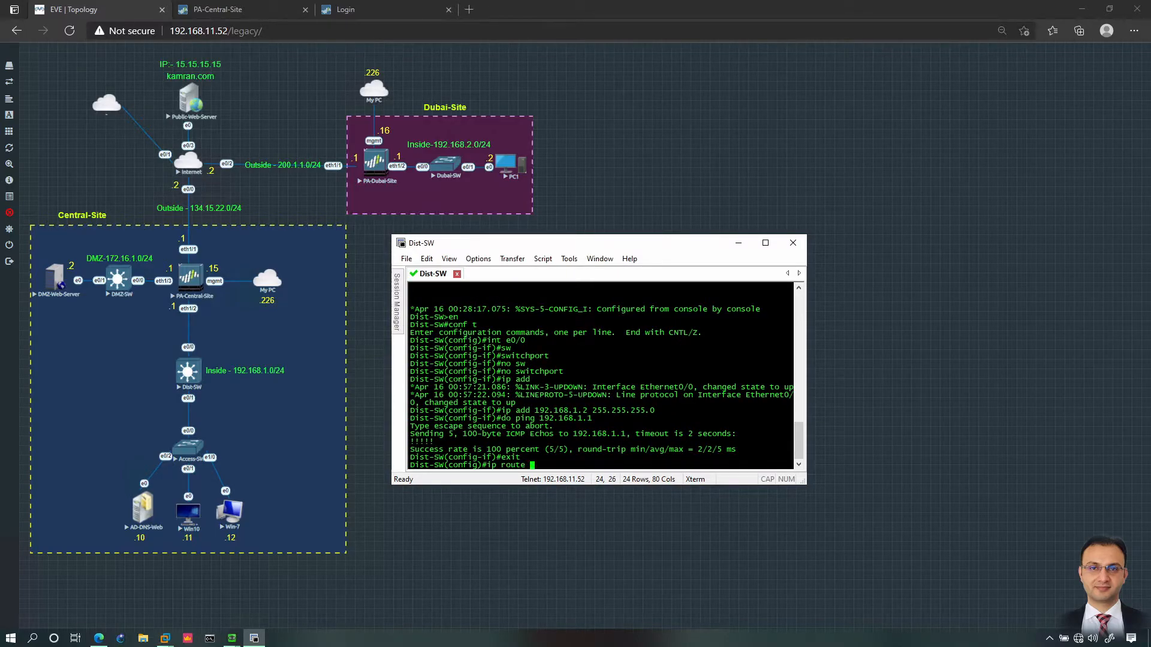
text(10.1.1.1 255.255.255.255 192.168.)
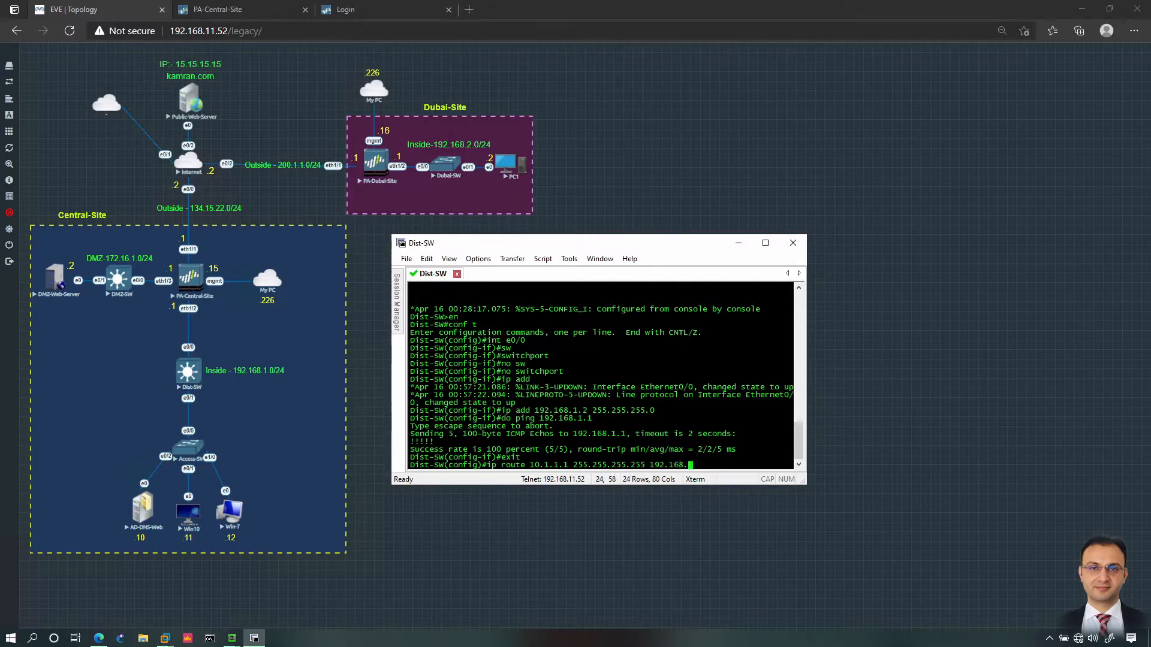
text(1.1)
key(Return)
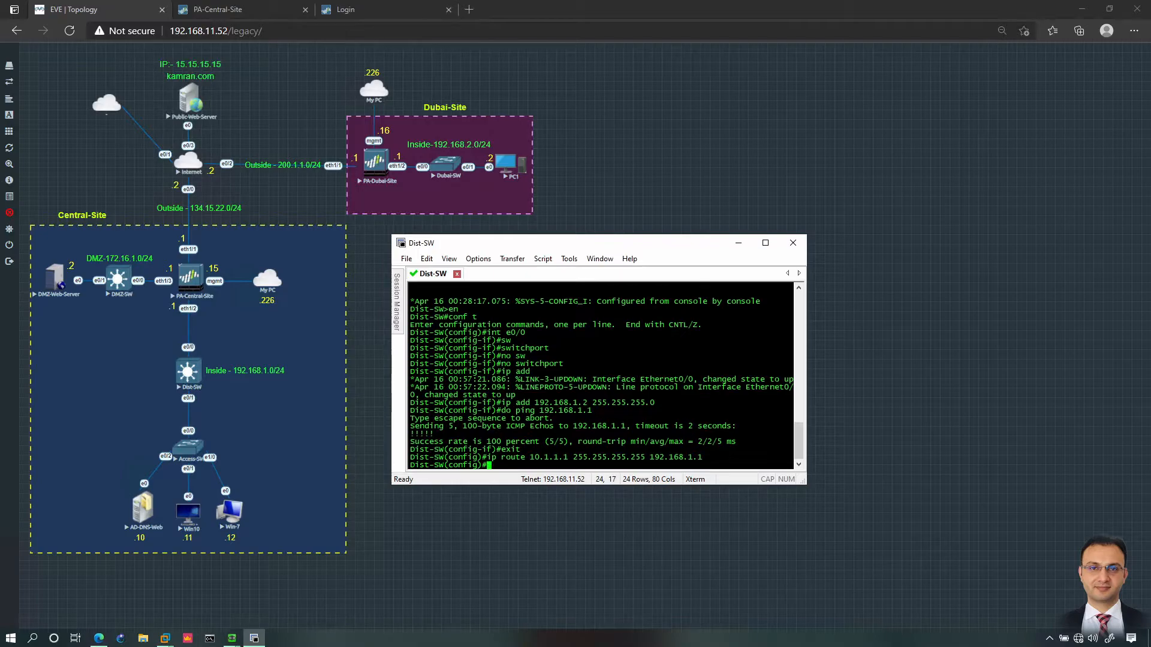
text(do ping 10.1.1.1)
key(Return)
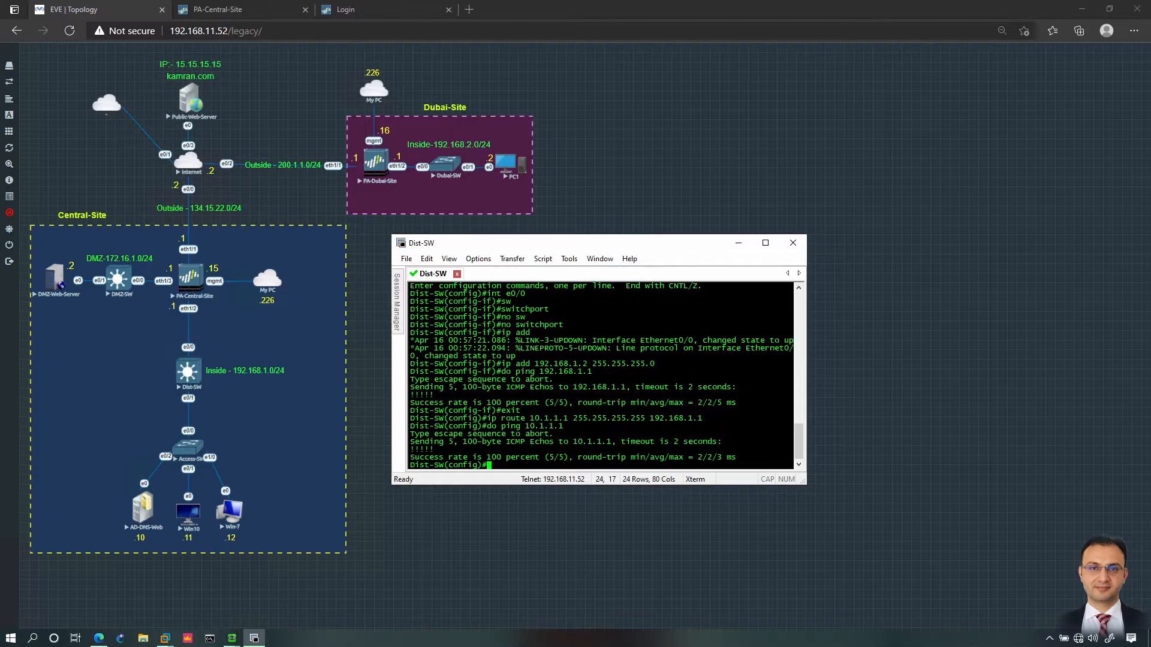
key(Up)
key(Left)
key(Left)
key(BackSpace)
text(2)
key(Return)
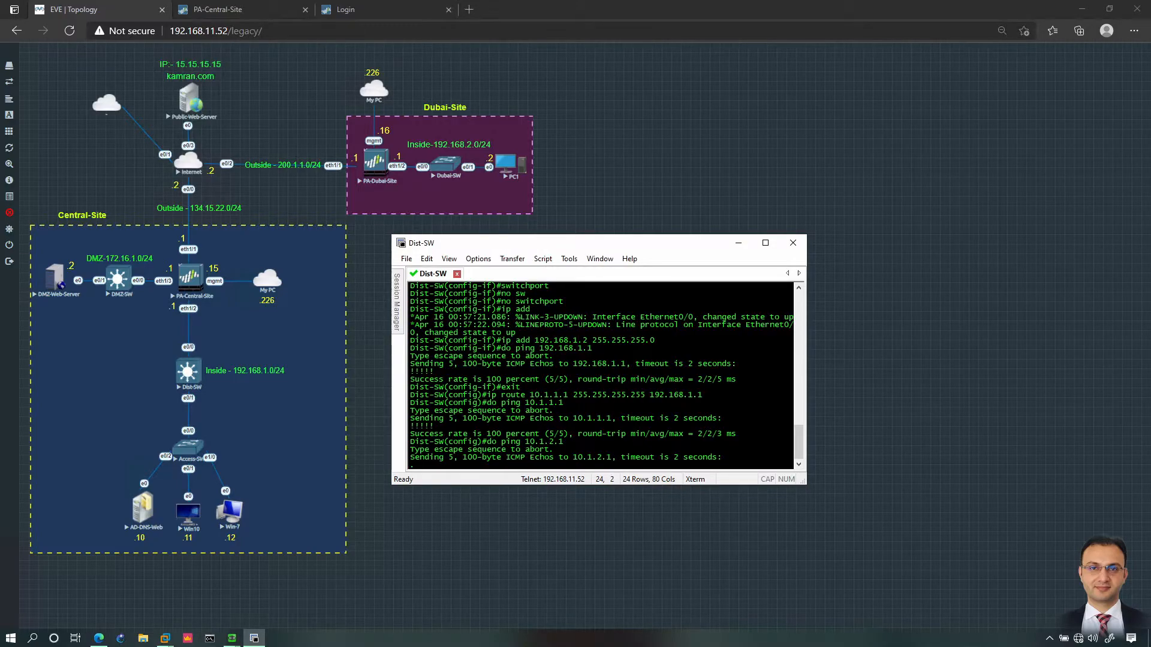
Step: Add default route 0.0.0.0 0.0.0.0 via 192.168.1.1, then ping 10.1.2.1 and 10.1.3.1
text(ip route)
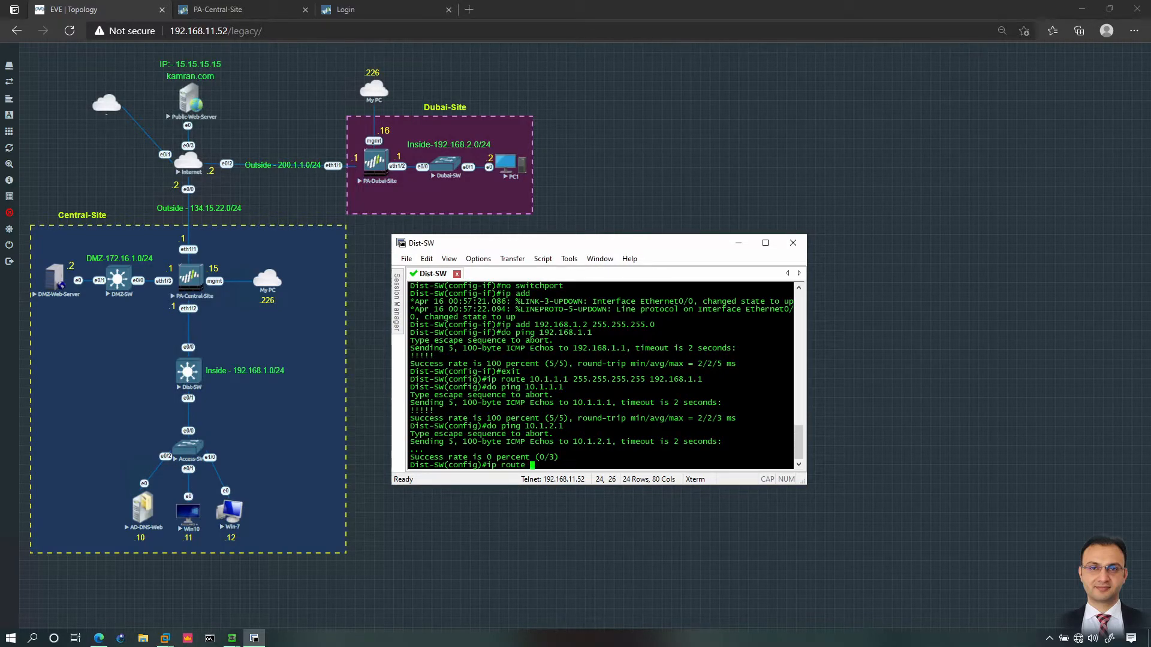
text(0.0.0.0 0.0.0.0 192.168.1.1)
key(Return)
key(Up)
key(Up)
key(Return)
key(Up)
key(Left)
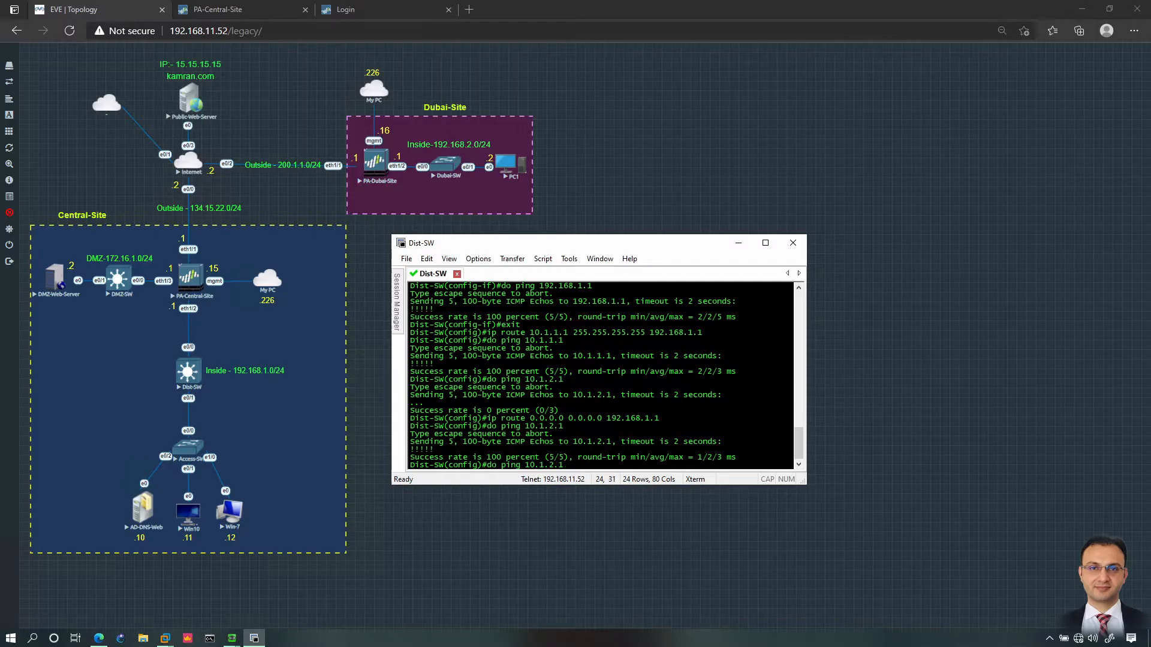
key(BackSpace)
text(3)
key(Return)
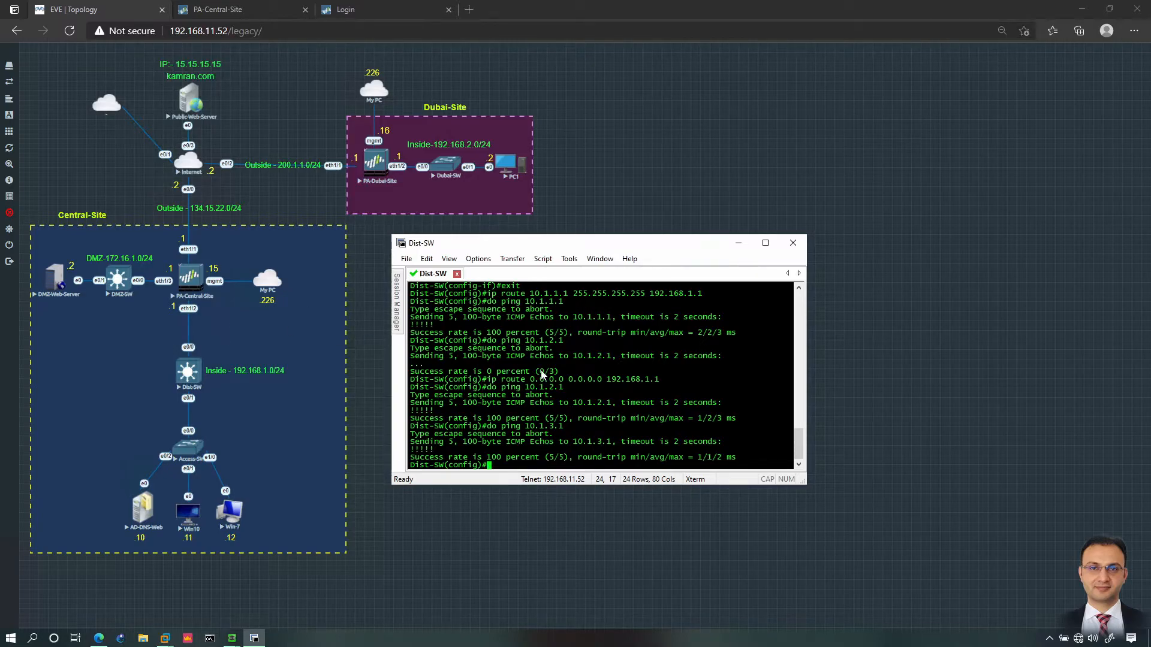
Step: Remove the default route and the 10.1.1.1 host route with 'no ip route'
key(Up)
key(Up)
key(ctrl+a)
text(no)
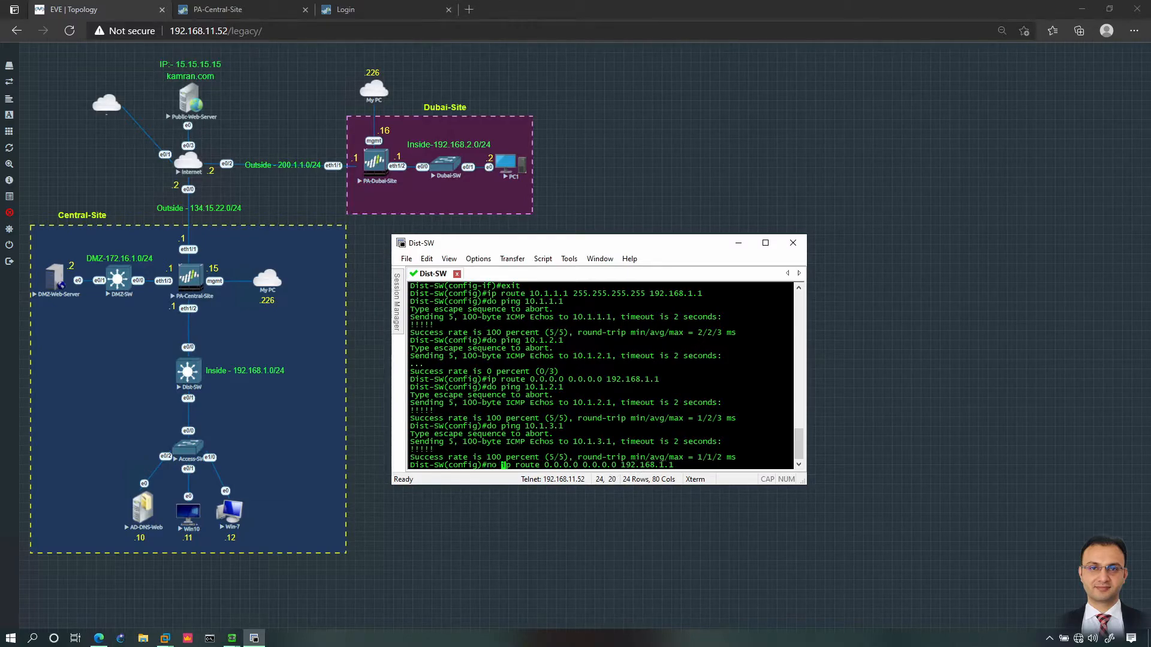
key(Return)
key(Up)
key(Up)
key(Up)
key(Up)
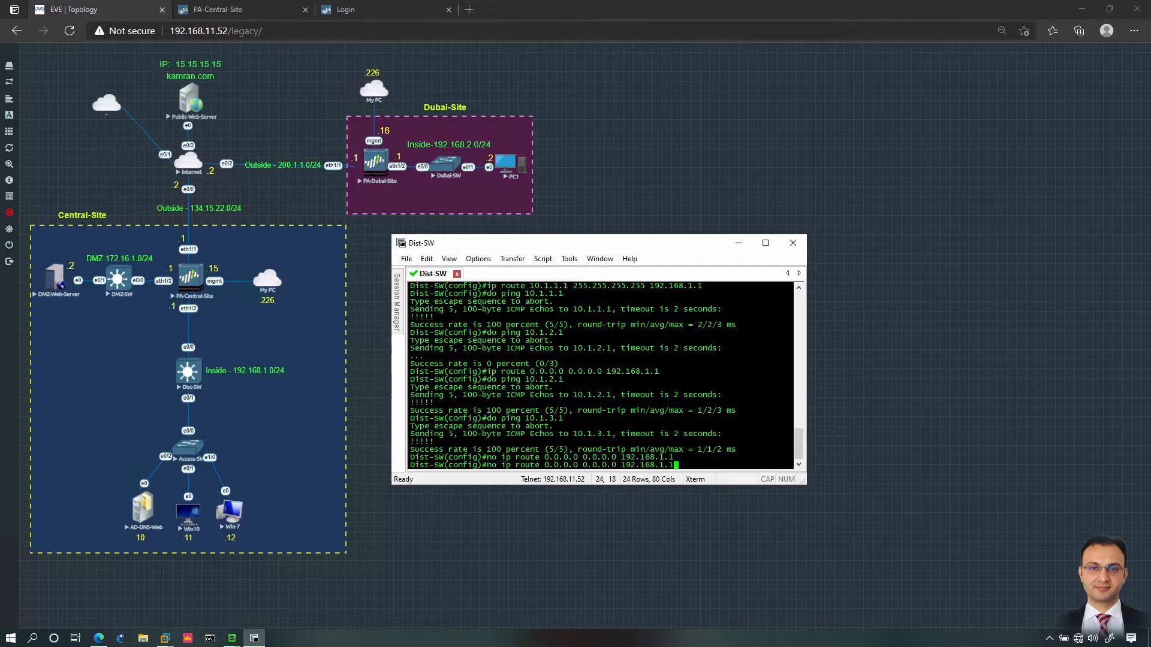
key(Up)
key(Up)
key(Up)
key(Up)
key(Up)
key(Down)
key(Down)
key(ctrl+a)
text(no)
key(Return)
Step: Leave configuration mode and display the routing table with show ip route
text(end)
key(Return)
text(show ip route)
key(Return)
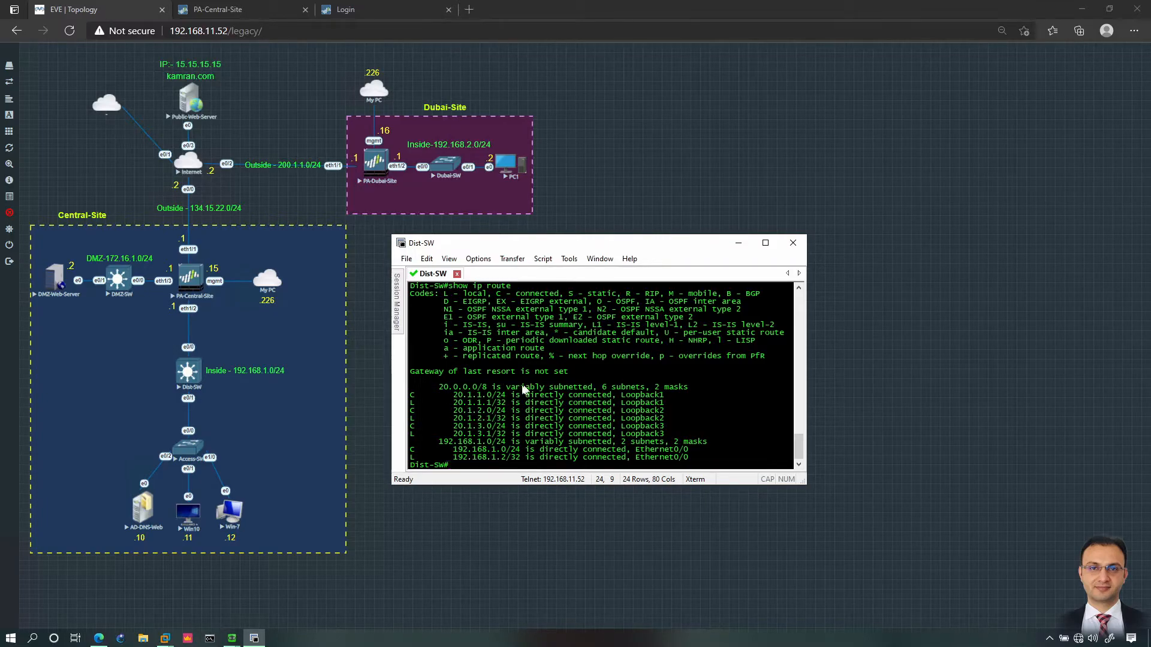
Step: Delete static routes Inside-LAN1, Inside-LAN2 and Inside-LAN3 from the default virtual router
click(232, 3)
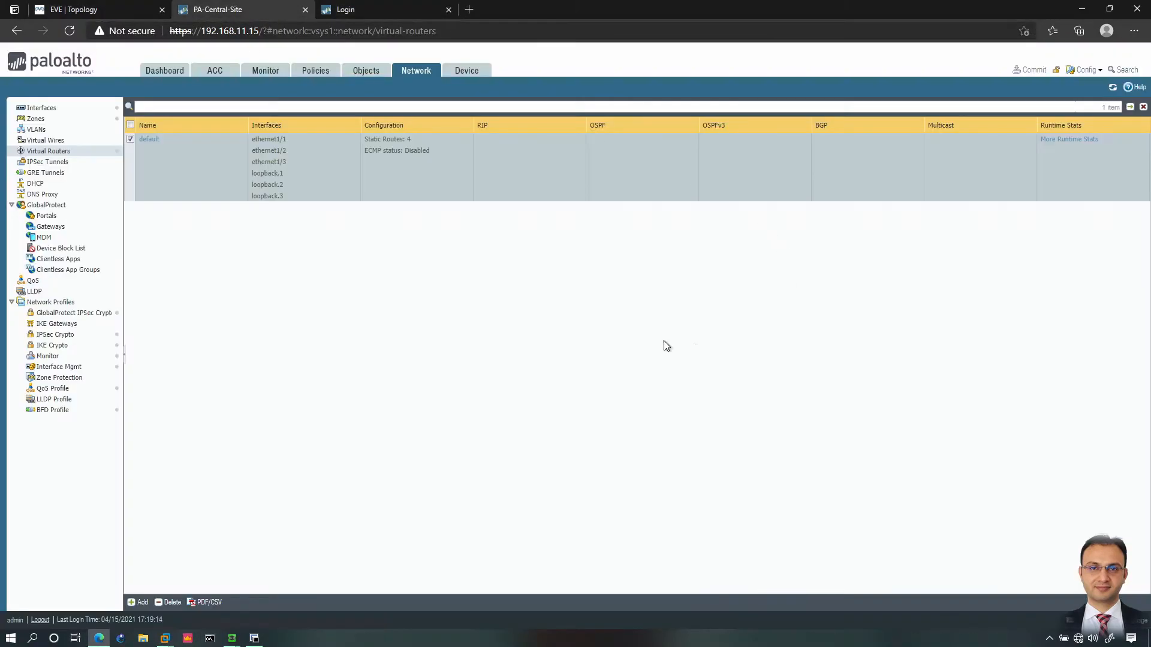
click(149, 142)
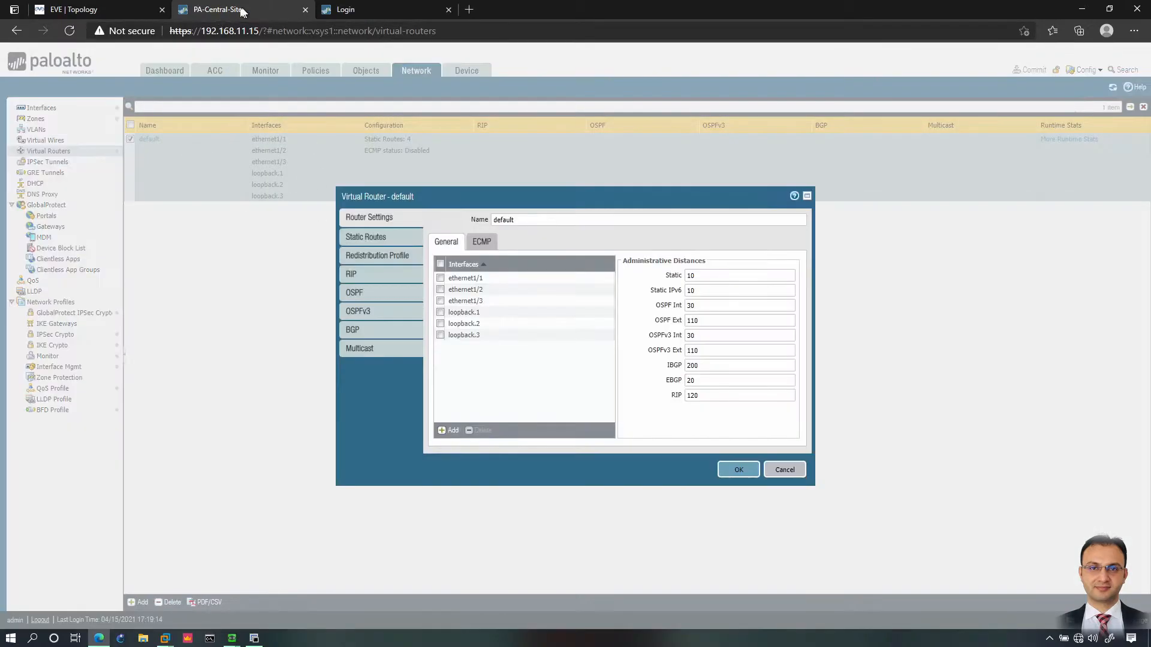
click(375, 237)
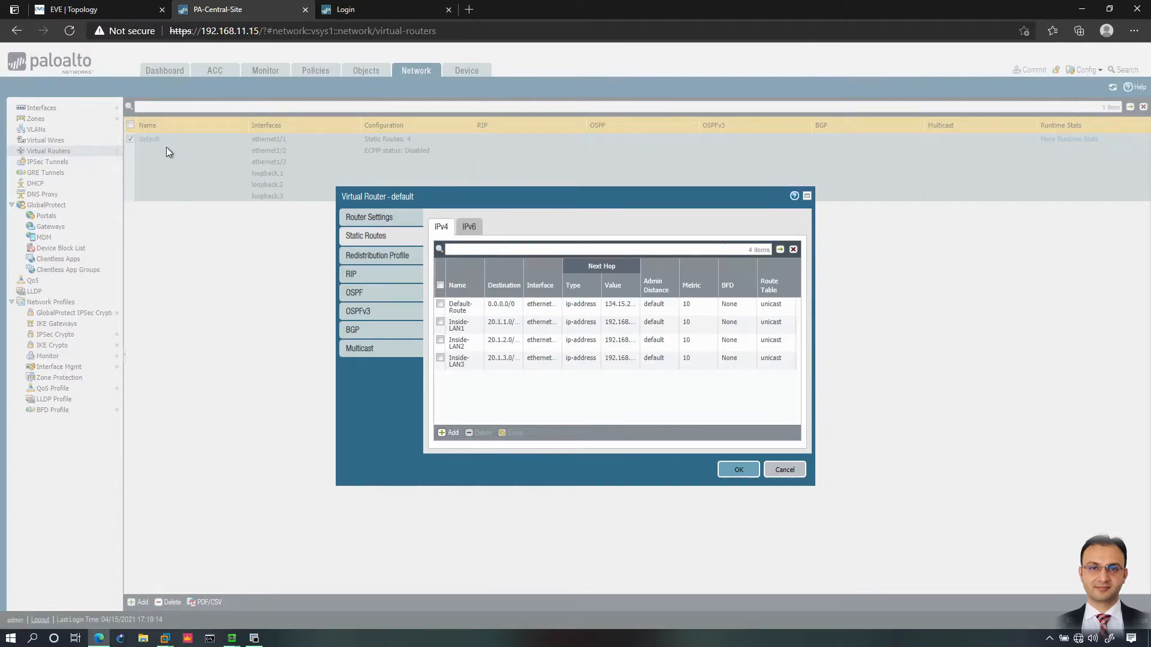
click(441, 322)
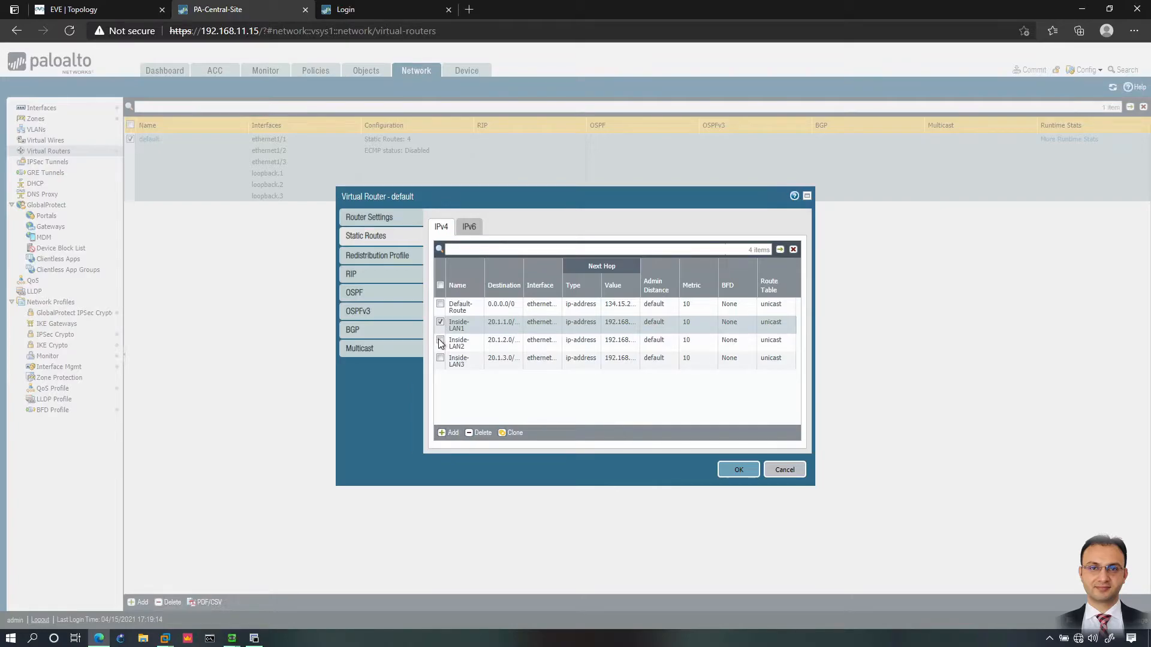
click(440, 340)
click(440, 359)
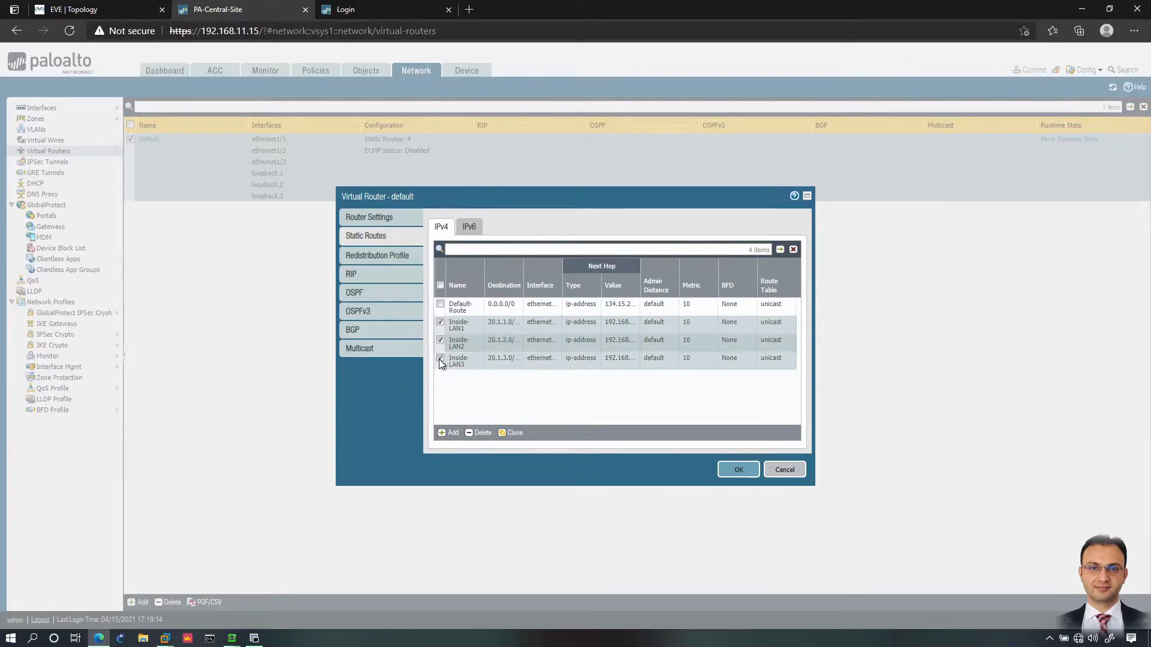
click(479, 433)
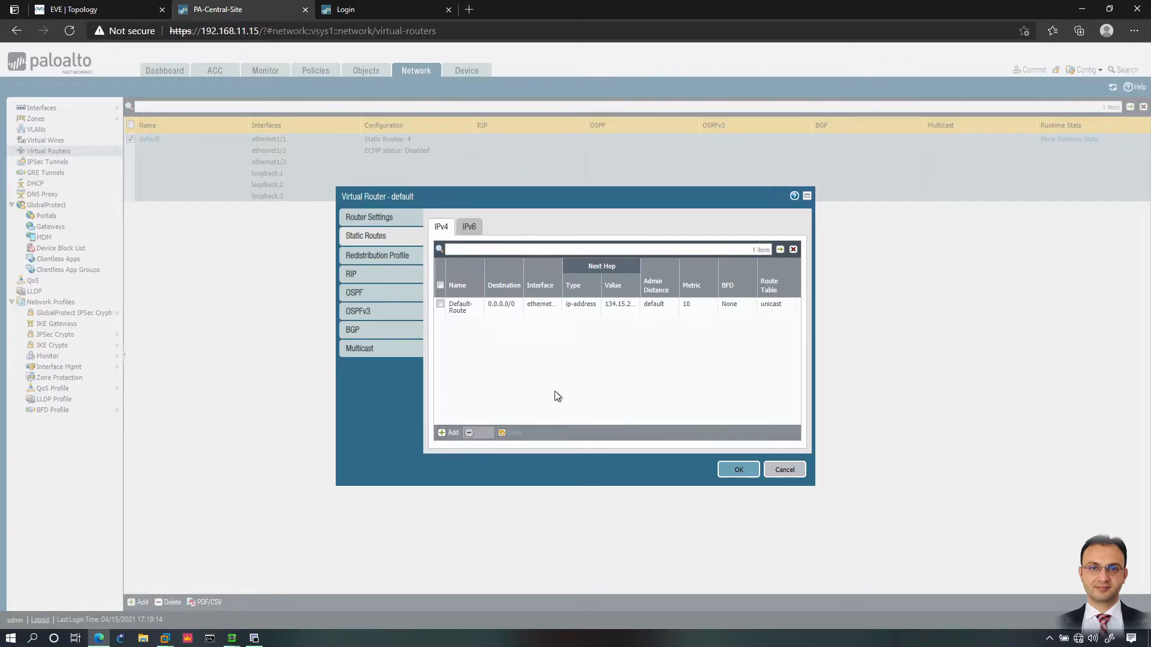
click(739, 469)
Step: Commit the configuration and close the commit progress window
click(1031, 70)
click(682, 472)
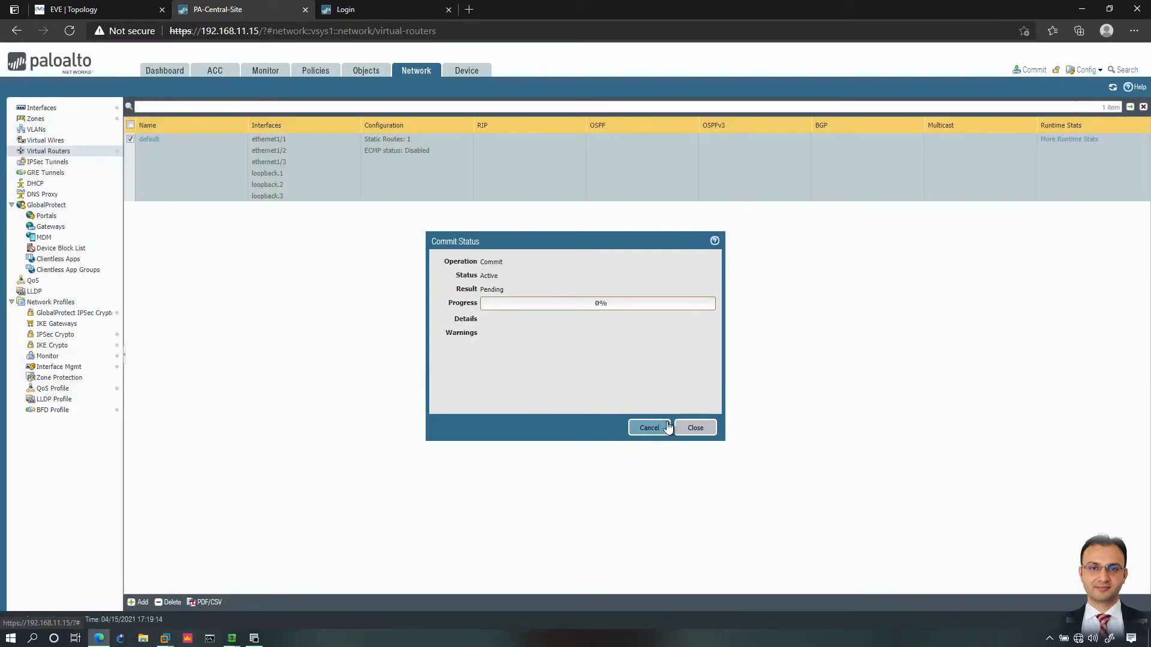
click(691, 427)
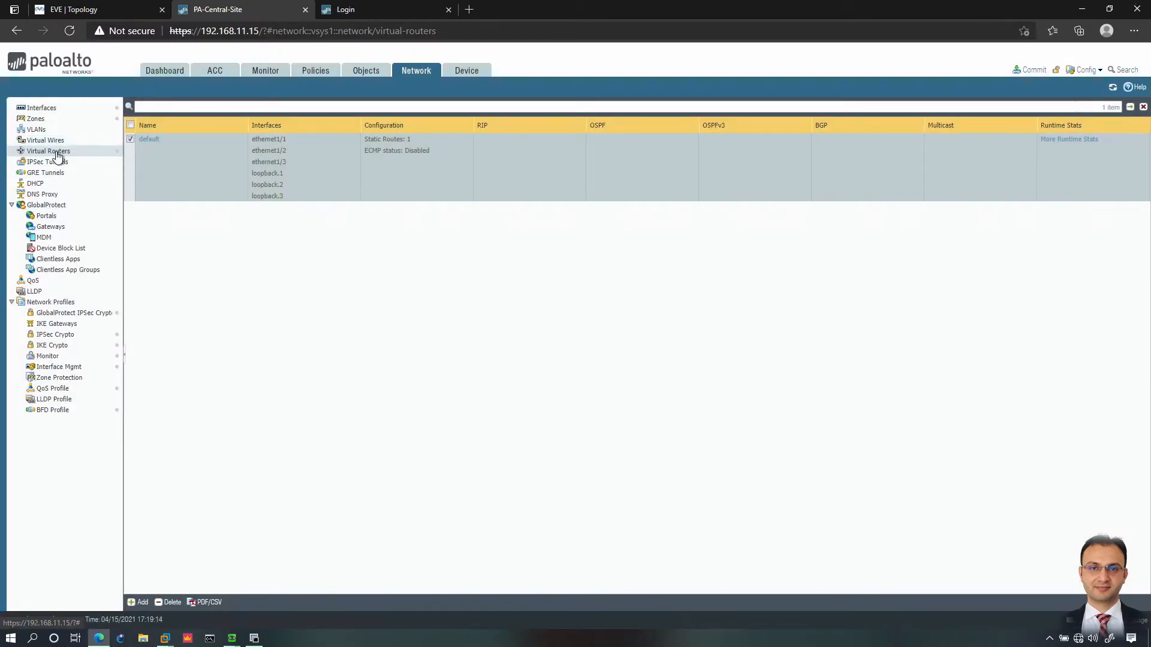
Step: Turn on RIP in the default virtual router and open its BFD profile list
click(150, 139)
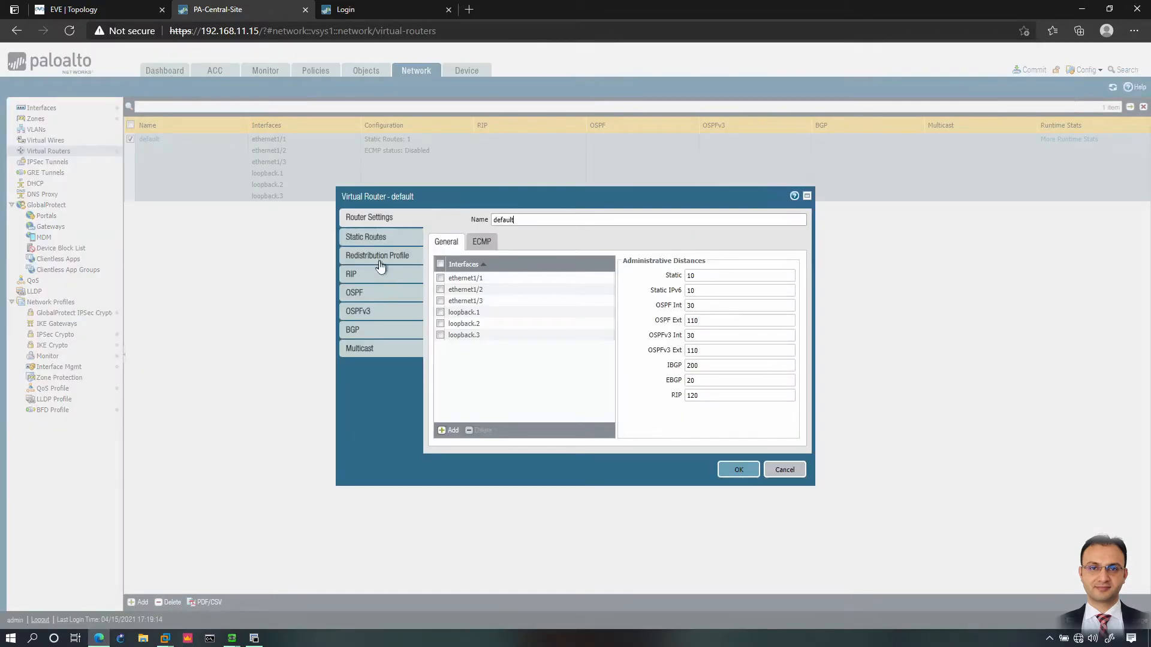
click(351, 275)
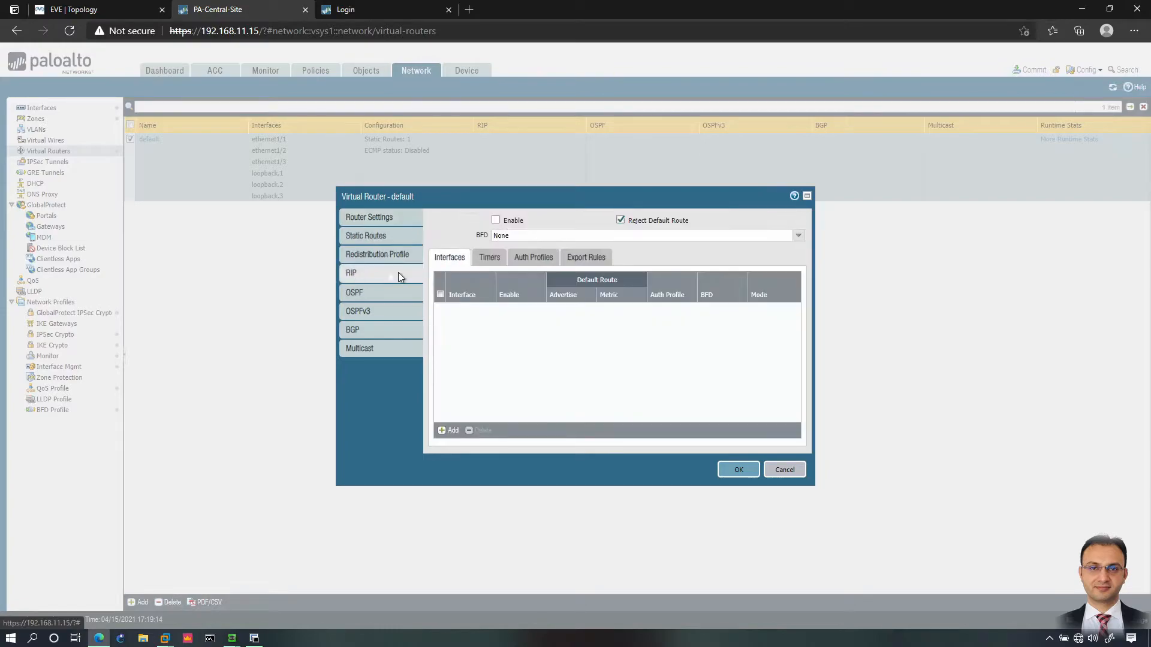
click(495, 220)
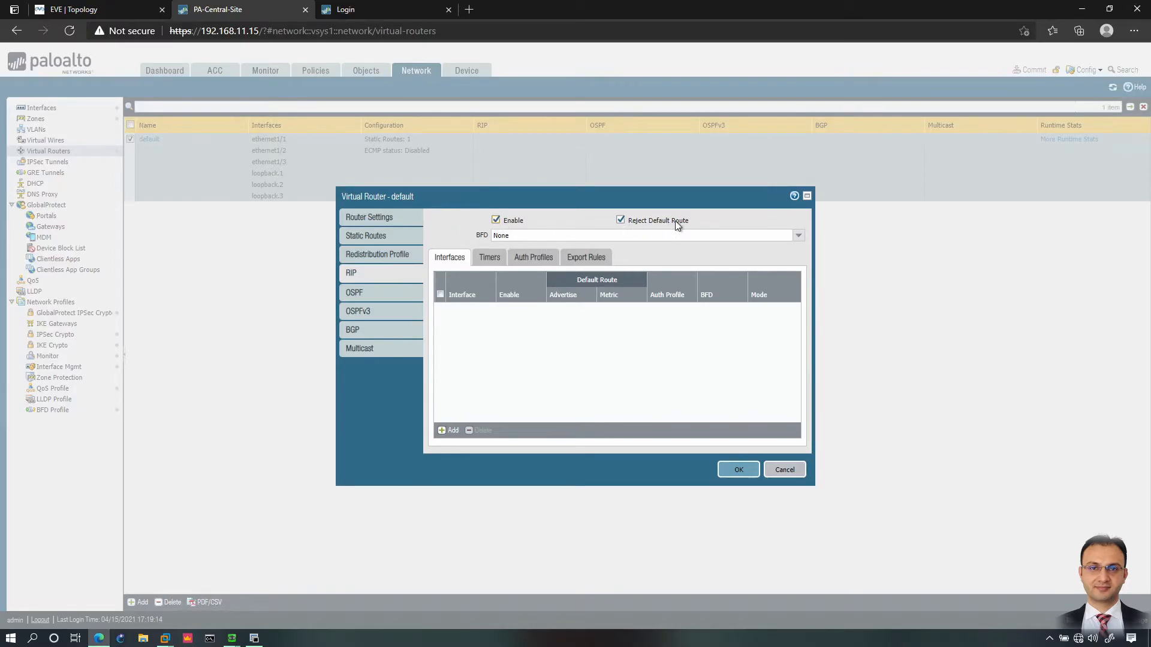
click(120, 10)
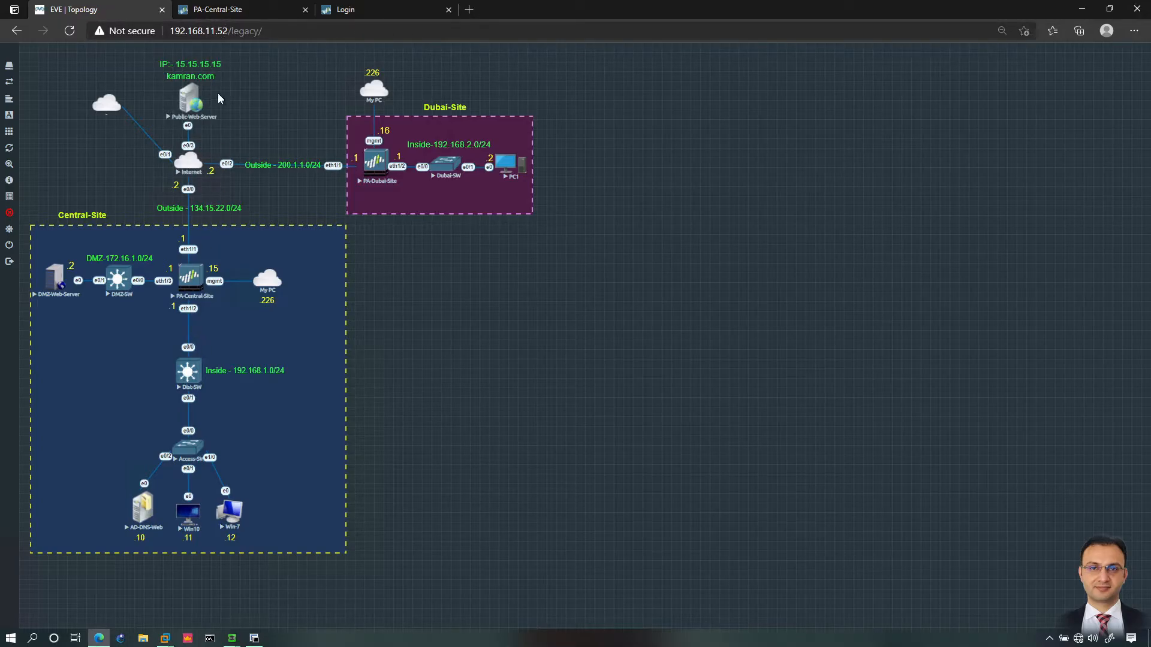
click(234, 15)
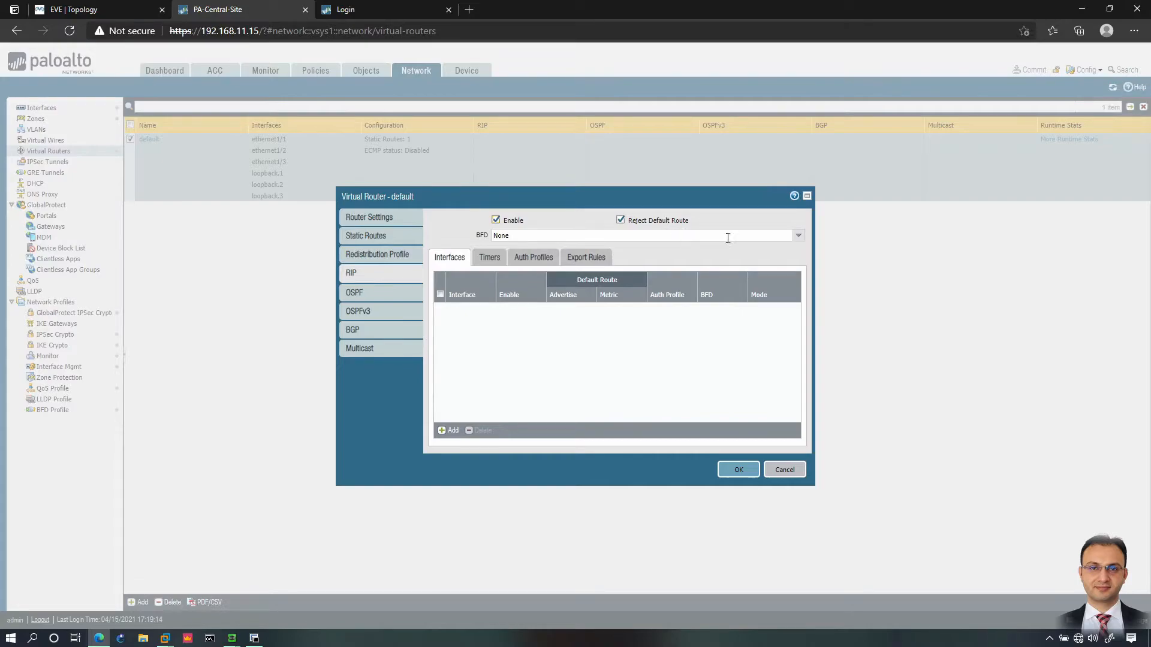
click(799, 236)
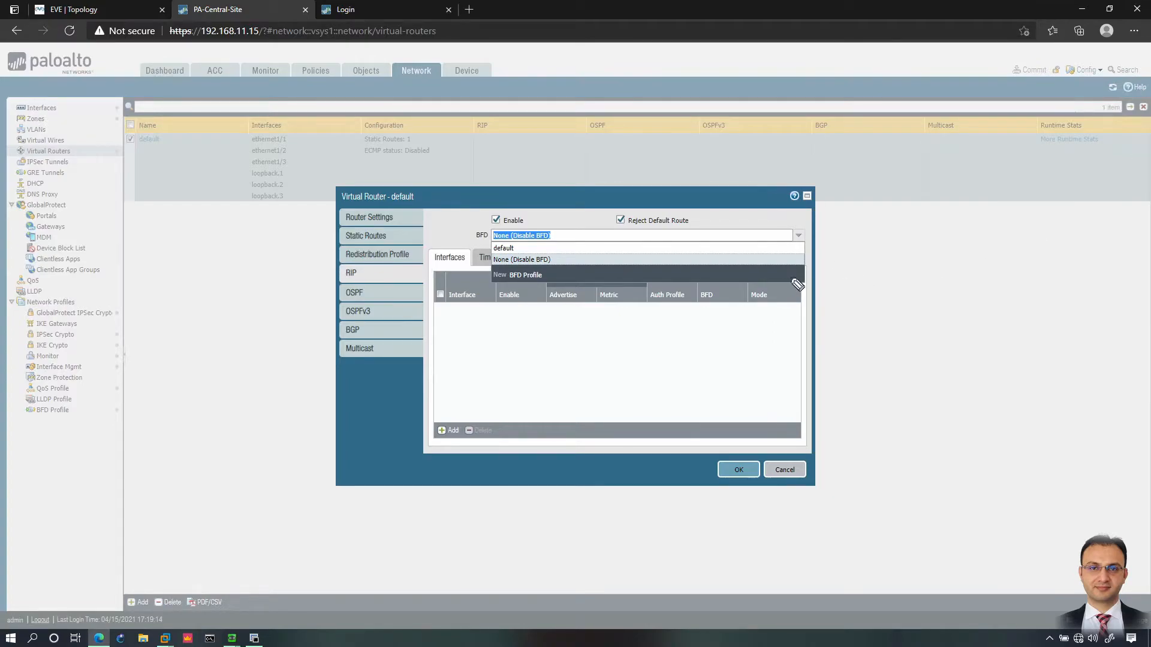
Step: Work in the RIP settings, leaving Reject Default Route checked and BFD disabled
drag(842, 267, 840, 273)
mouse_move(1013, 261)
mouse_down()
mouse_move(974, 257)
mouse_move(995, 259)
mouse_up()
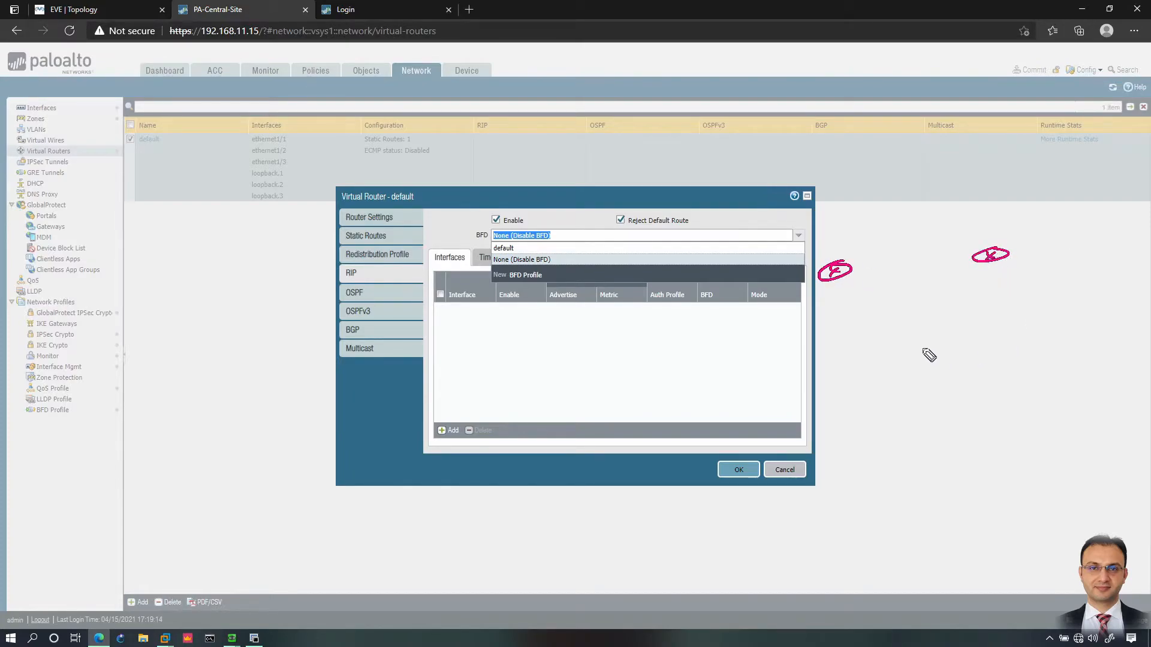
drag(927, 342, 928, 342)
drag(1015, 253, 1066, 256)
drag(1066, 244, 1050, 258)
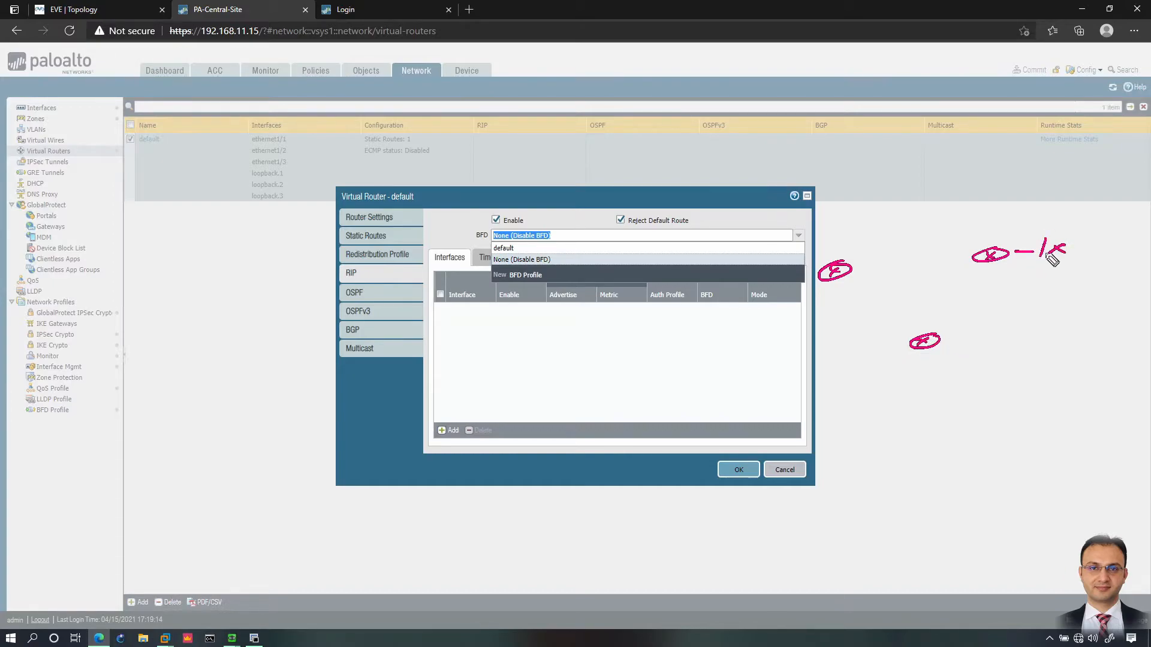
mouse_move(822, 255)
mouse_down()
mouse_move(837, 243)
mouse_move(827, 252)
mouse_up()
drag(990, 229, 990, 240)
drag(930, 359, 927, 364)
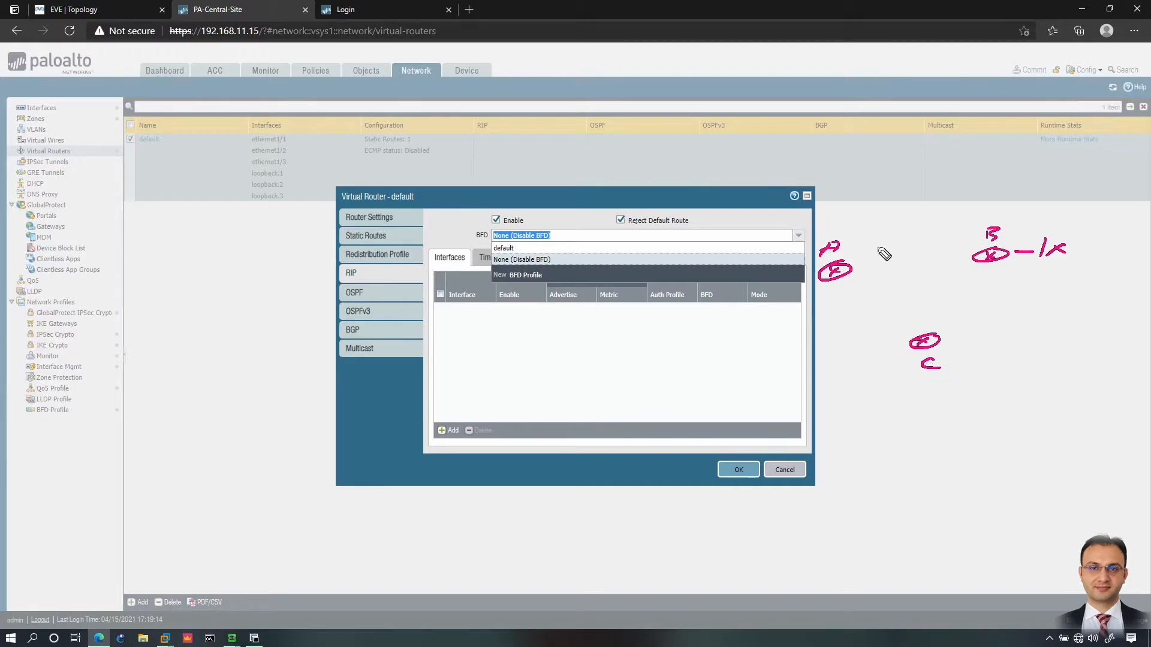
mouse_move(851, 269)
mouse_down()
mouse_move(961, 262)
mouse_move(956, 298)
mouse_move(922, 329)
mouse_up()
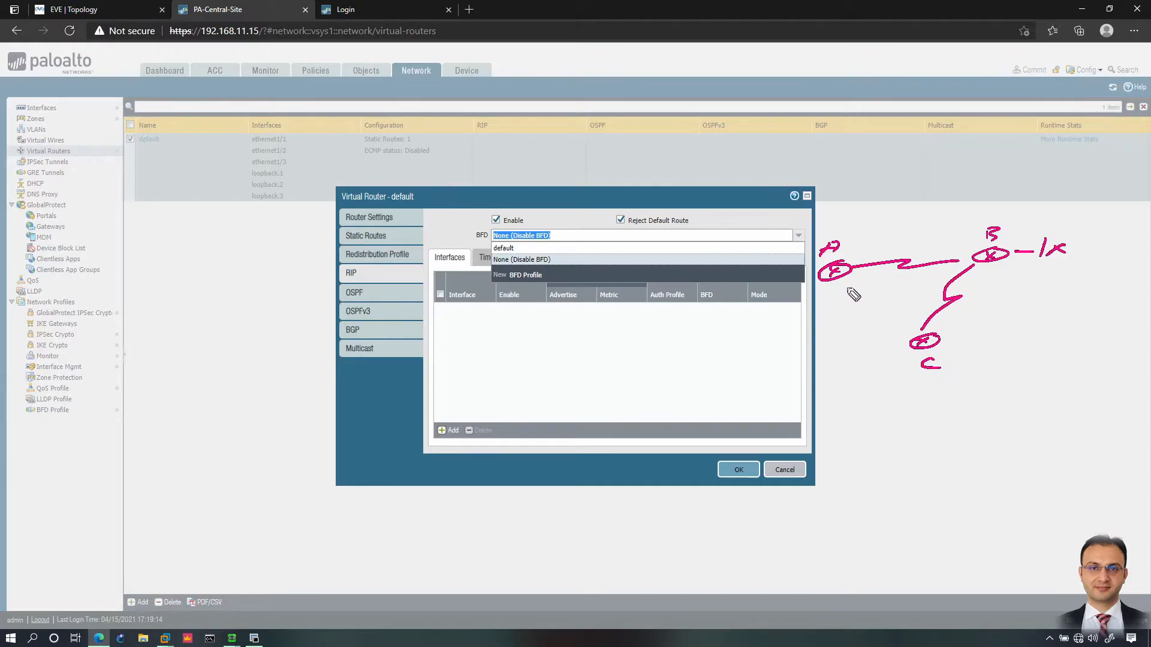
drag(842, 281, 923, 335)
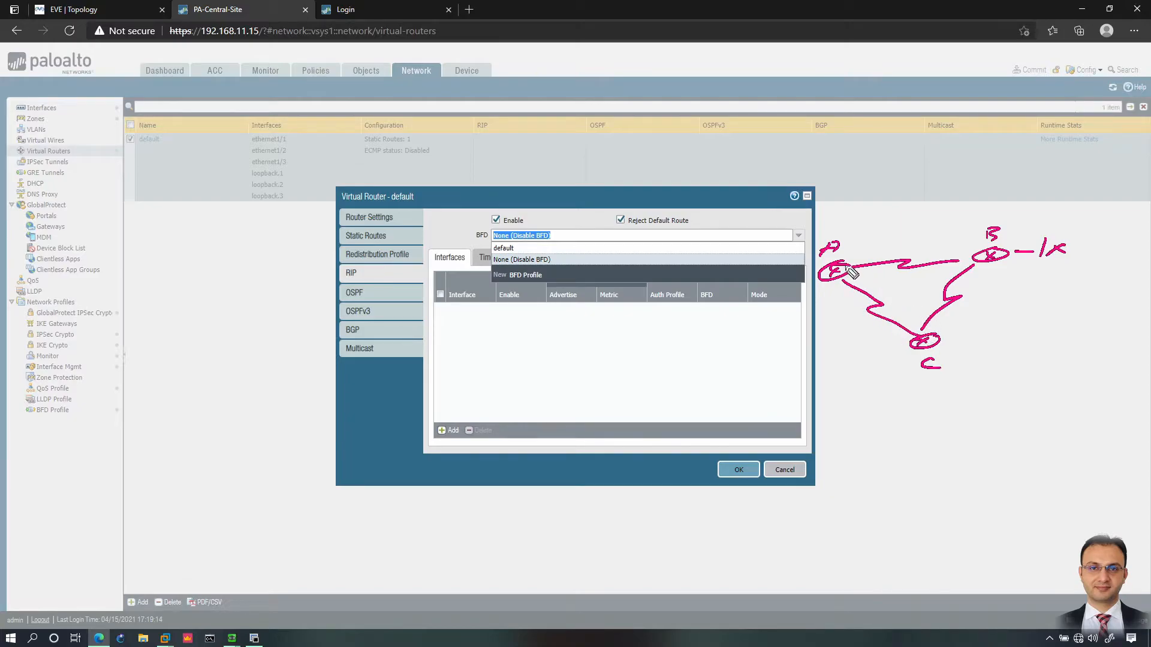
mouse_move(867, 248)
mouse_down()
mouse_move(918, 245)
mouse_move(909, 252)
mouse_up()
drag(922, 254, 930, 271)
mouse_move(832, 293)
mouse_down()
mouse_move(842, 309)
mouse_move(829, 313)
mouse_up()
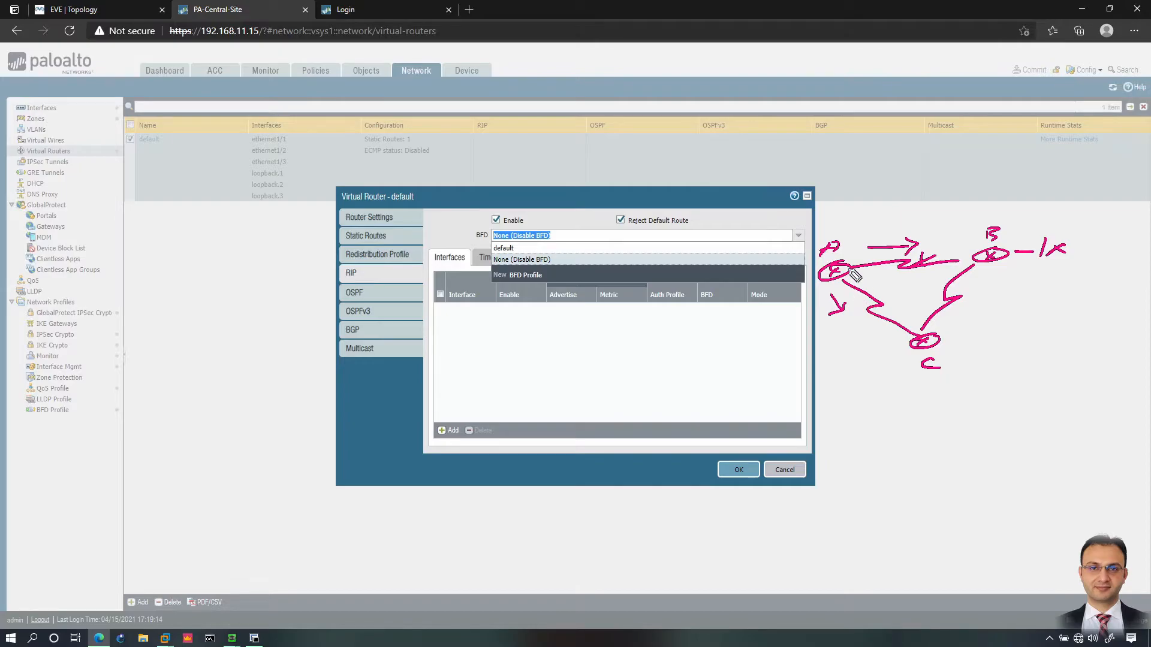
drag(926, 183, 940, 189)
mouse_move(919, 258)
mouse_down()
mouse_move(928, 265)
mouse_move(917, 268)
mouse_up()
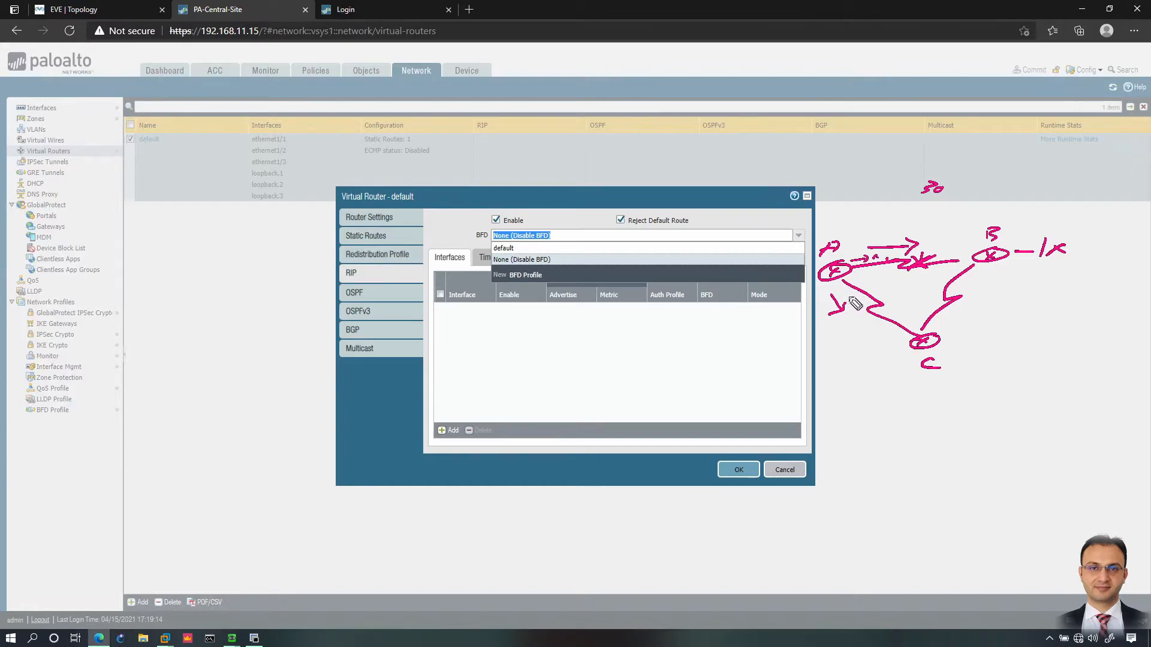
mouse_move(912, 254)
mouse_down()
mouse_move(935, 259)
mouse_move(917, 267)
mouse_up()
key(e)
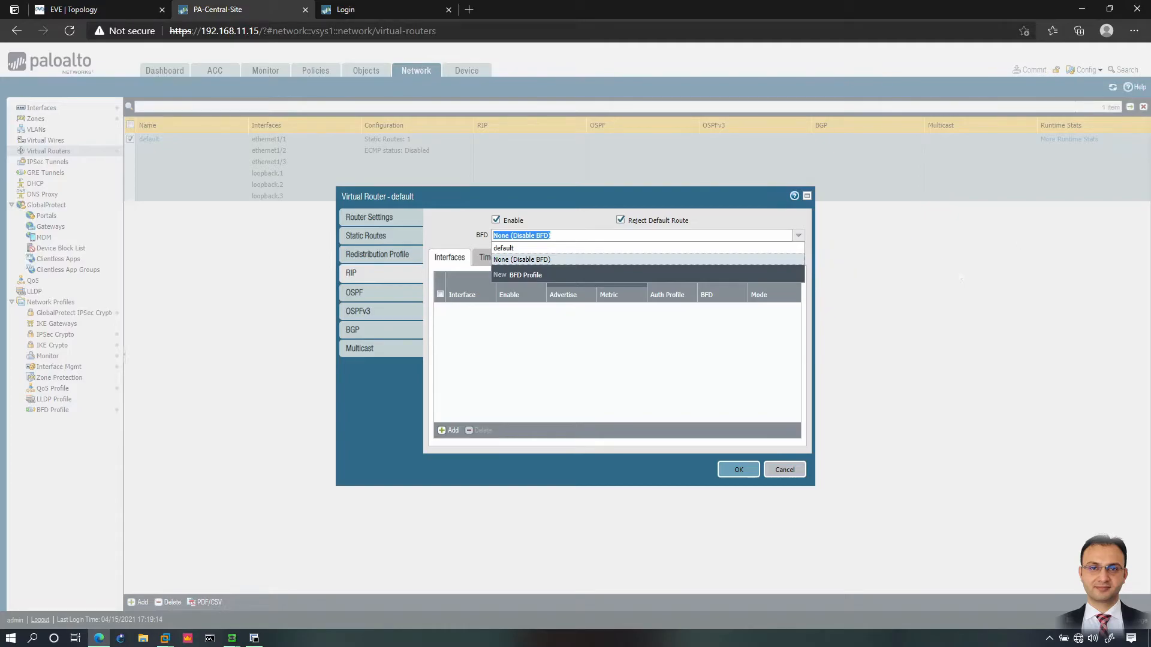
click(504, 248)
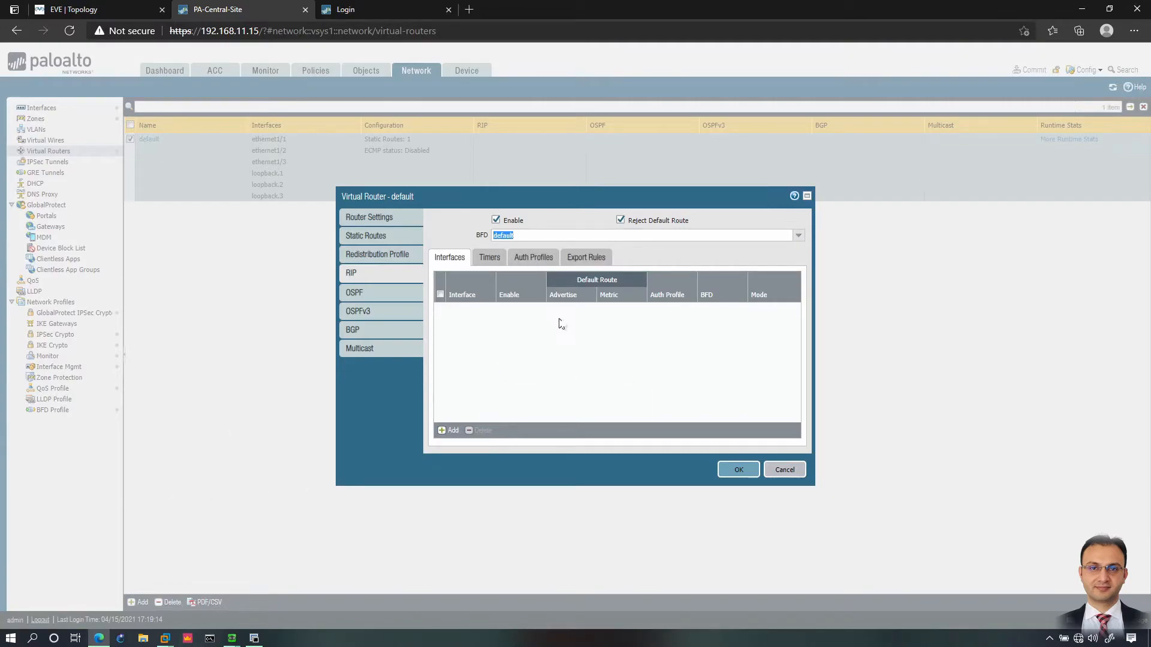
click(798, 238)
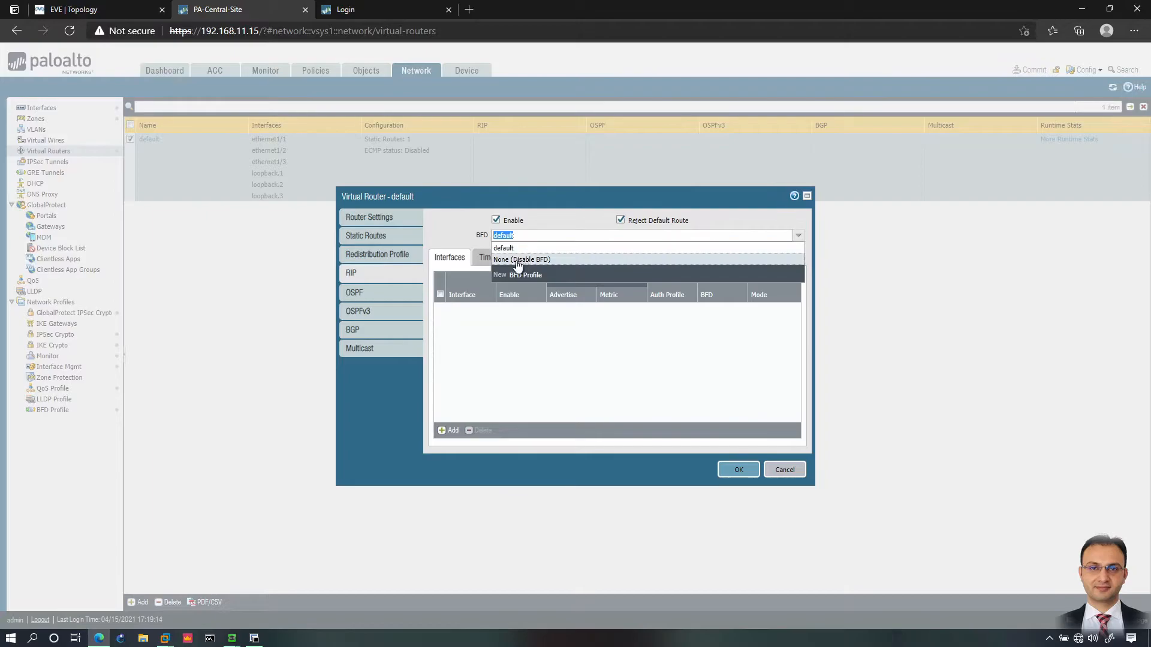
click(525, 275)
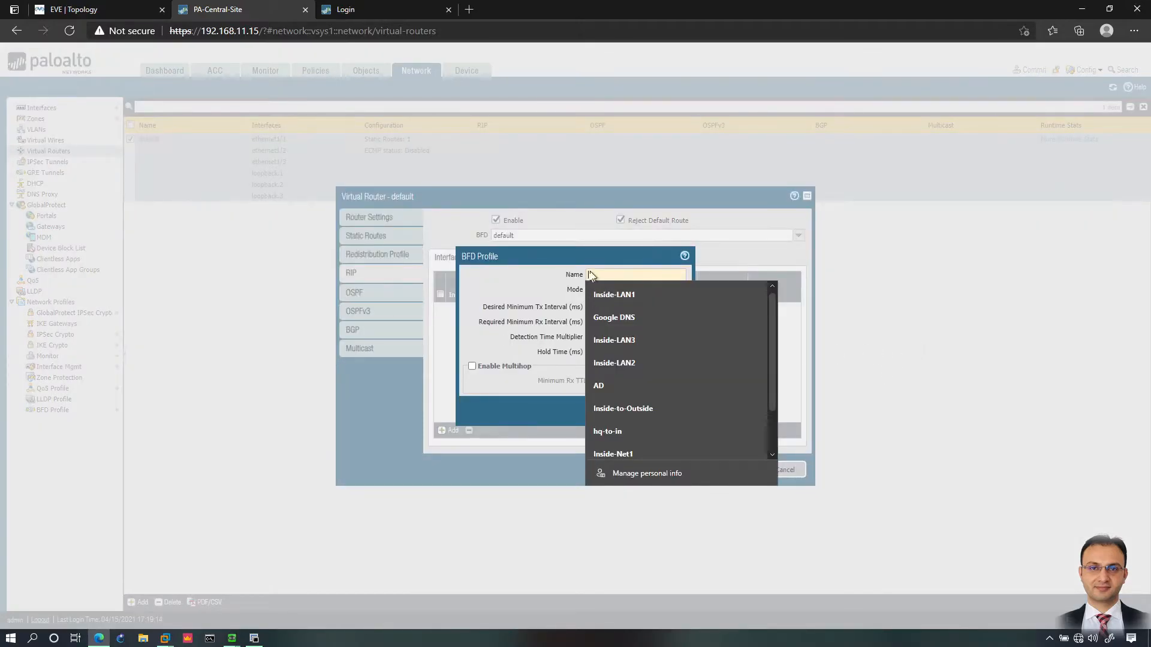
text(a)
click(572, 289)
drag(605, 309, 569, 312)
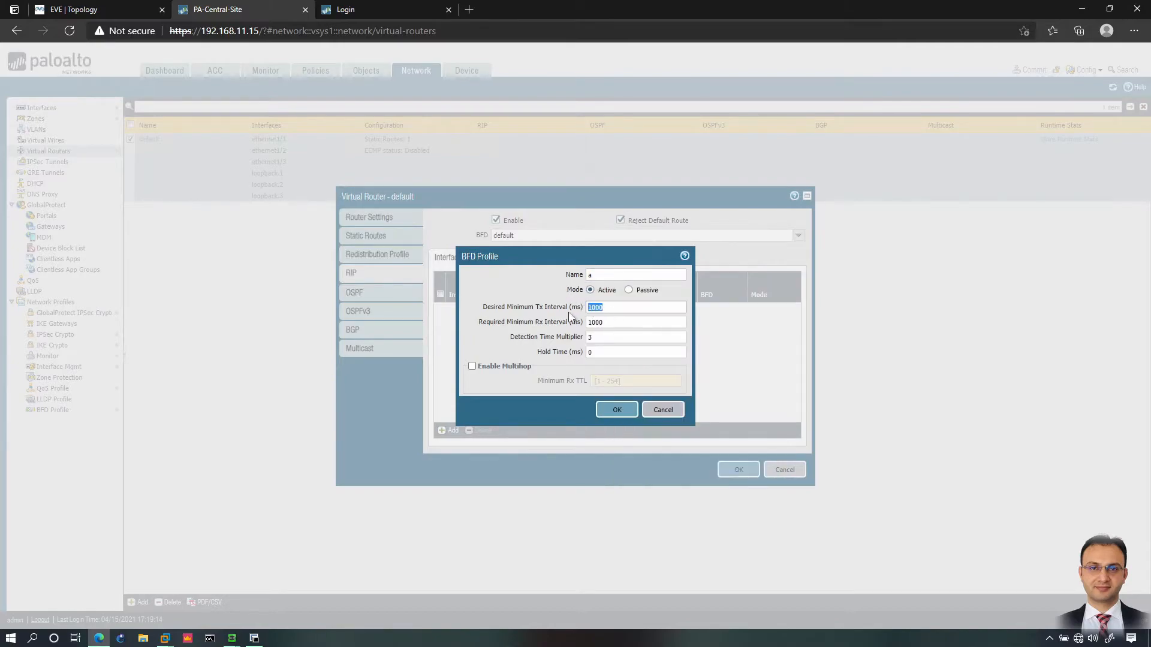
click(612, 321)
drag(596, 322, 616, 324)
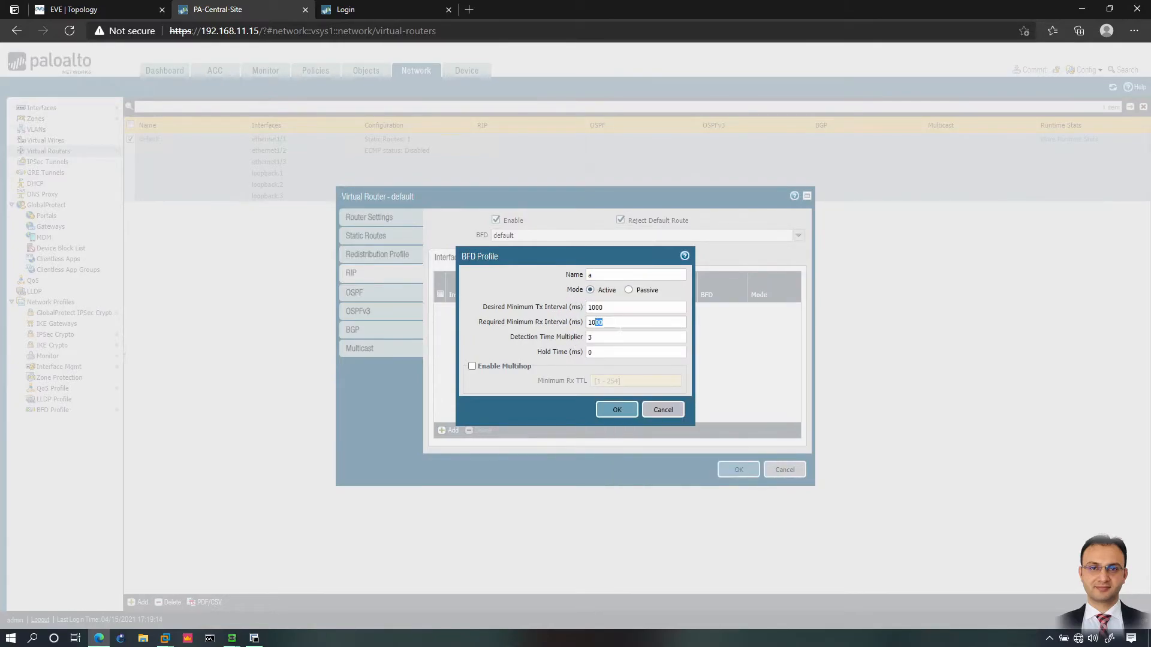
click(610, 308)
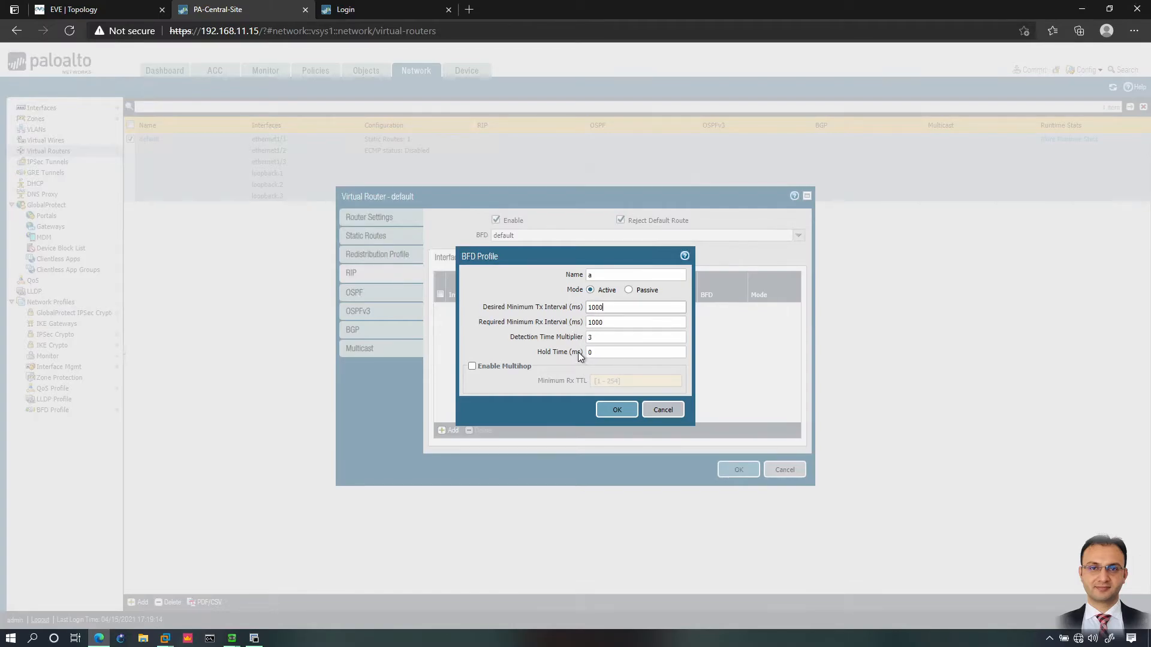
click(650, 411)
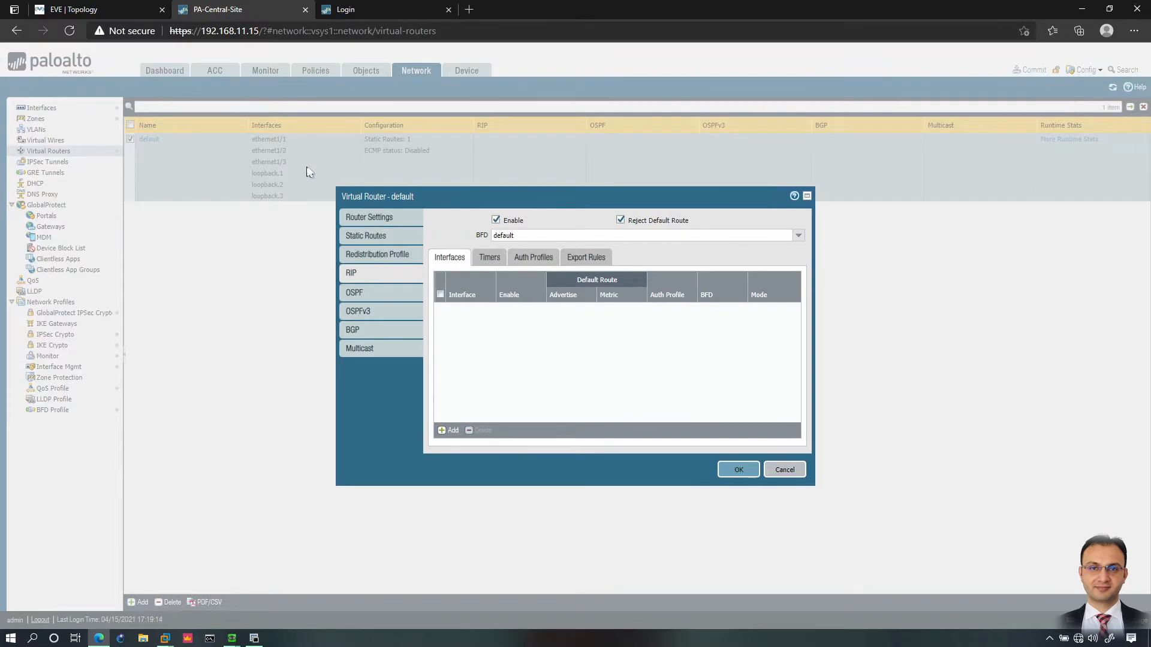
Step: Add RIP interface ethernet1/2, enabled, advertising the default route with metric 1
click(444, 431)
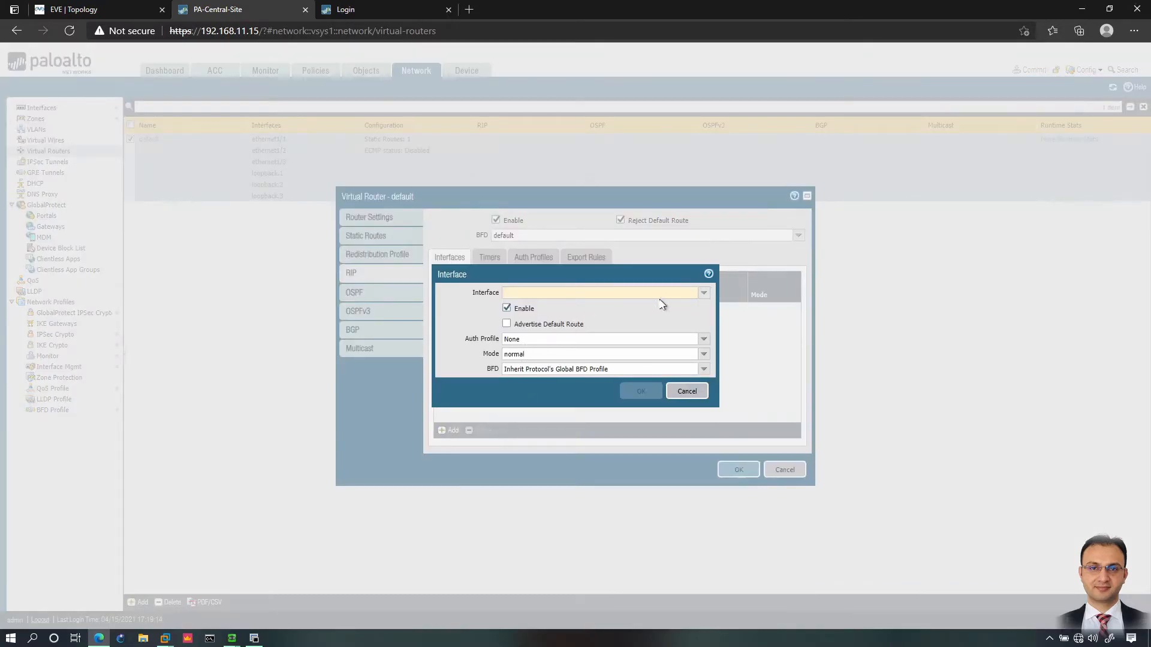
click(703, 294)
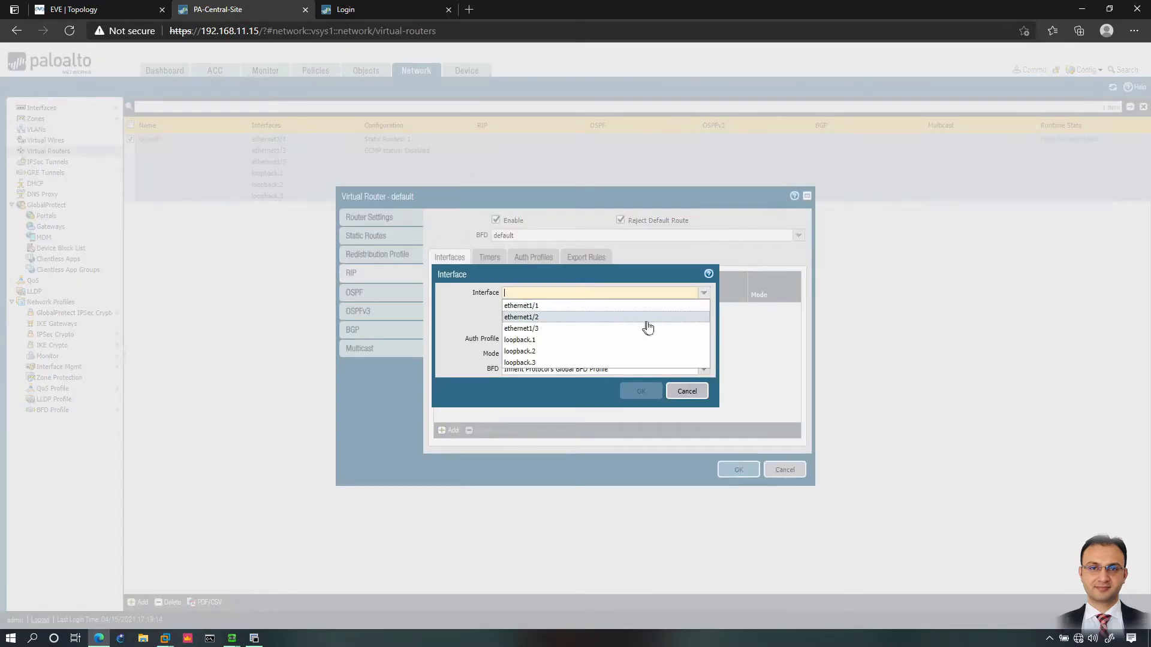
click(539, 318)
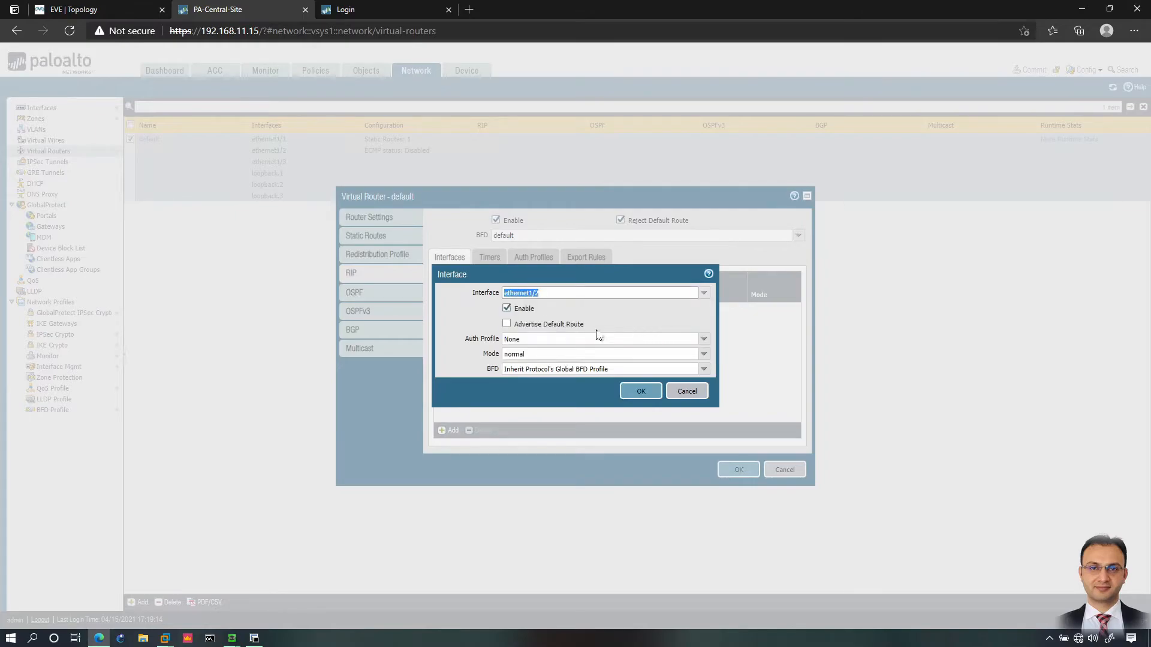
click(508, 309)
click(508, 309)
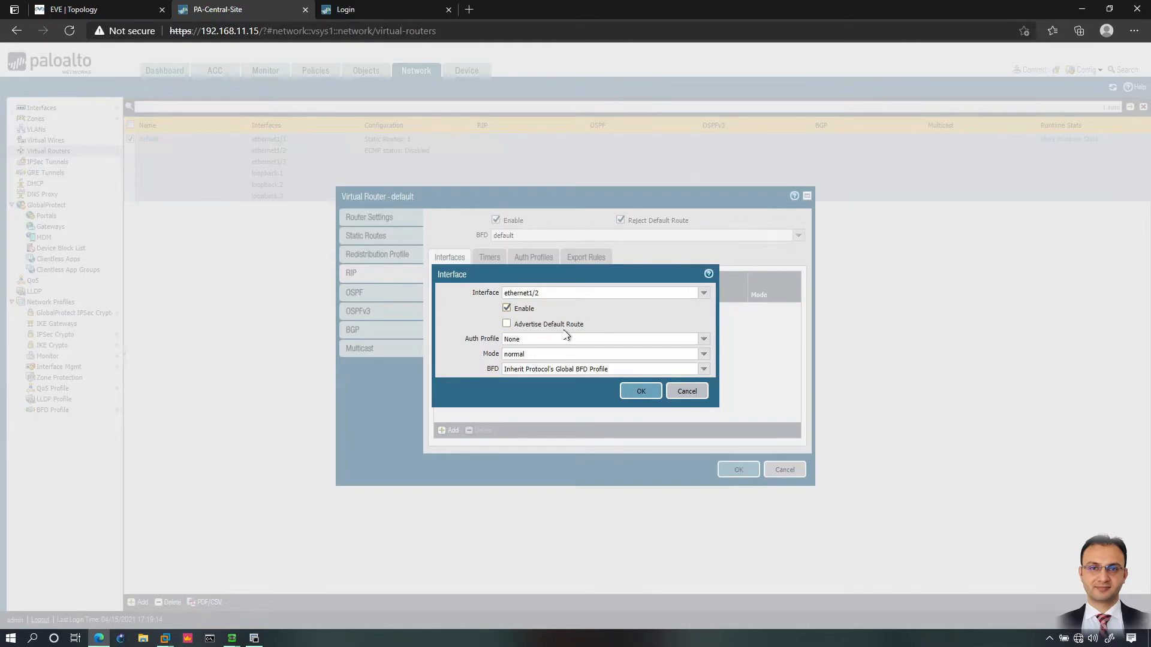
click(508, 324)
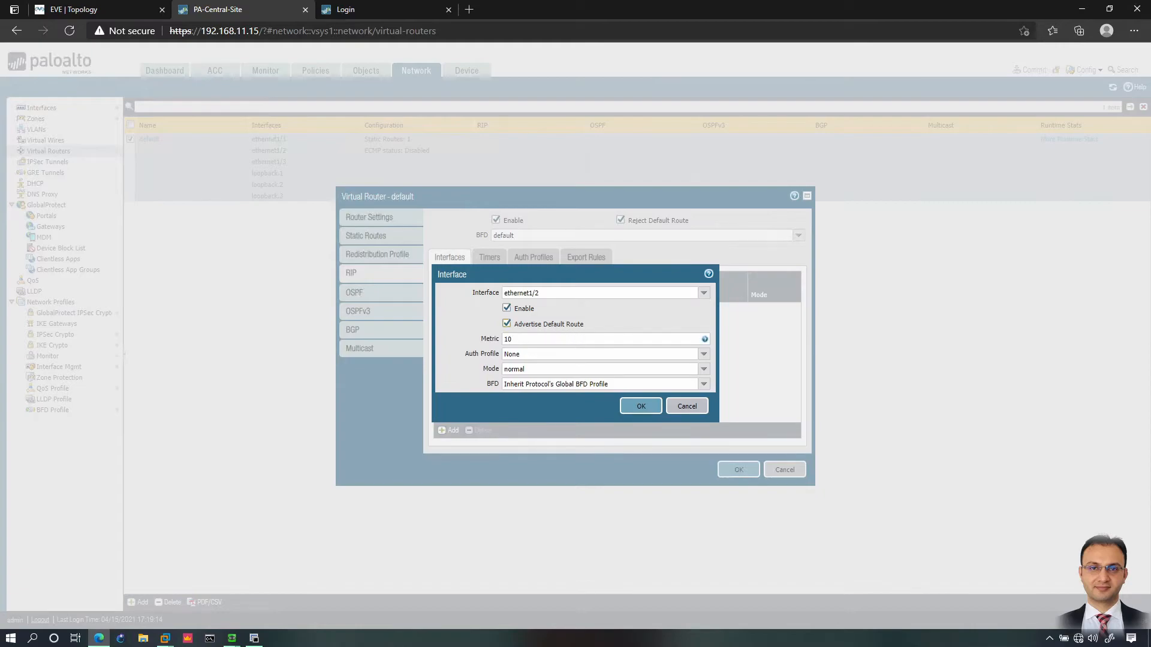
click(528, 340)
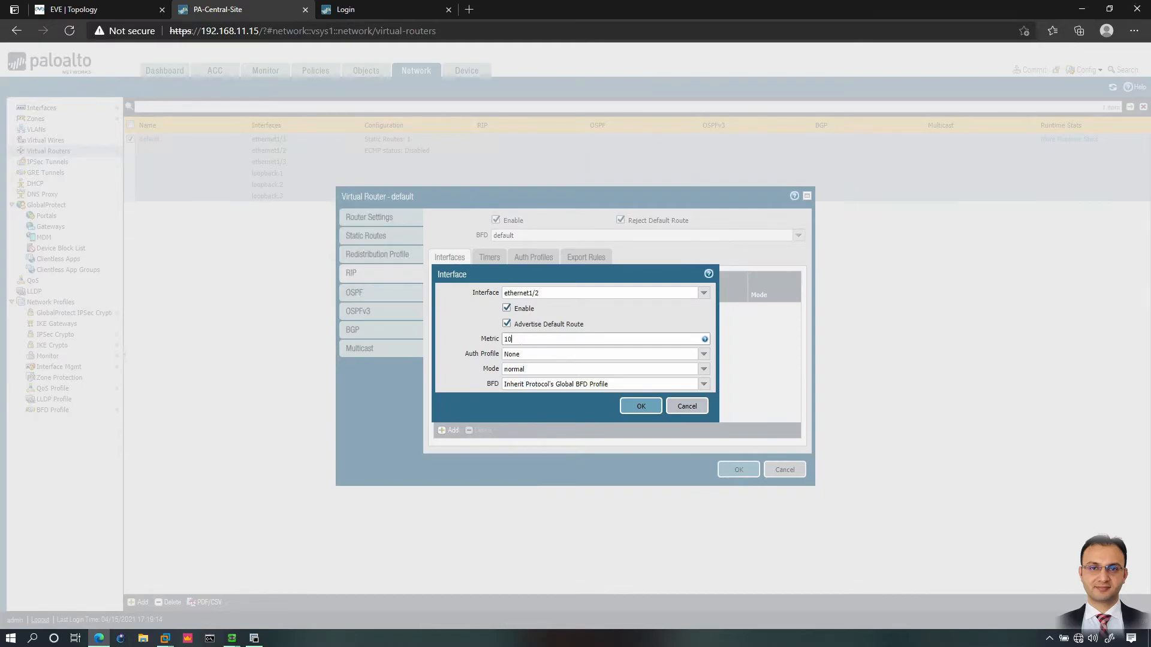
key(BackSpace)
key(Tab)
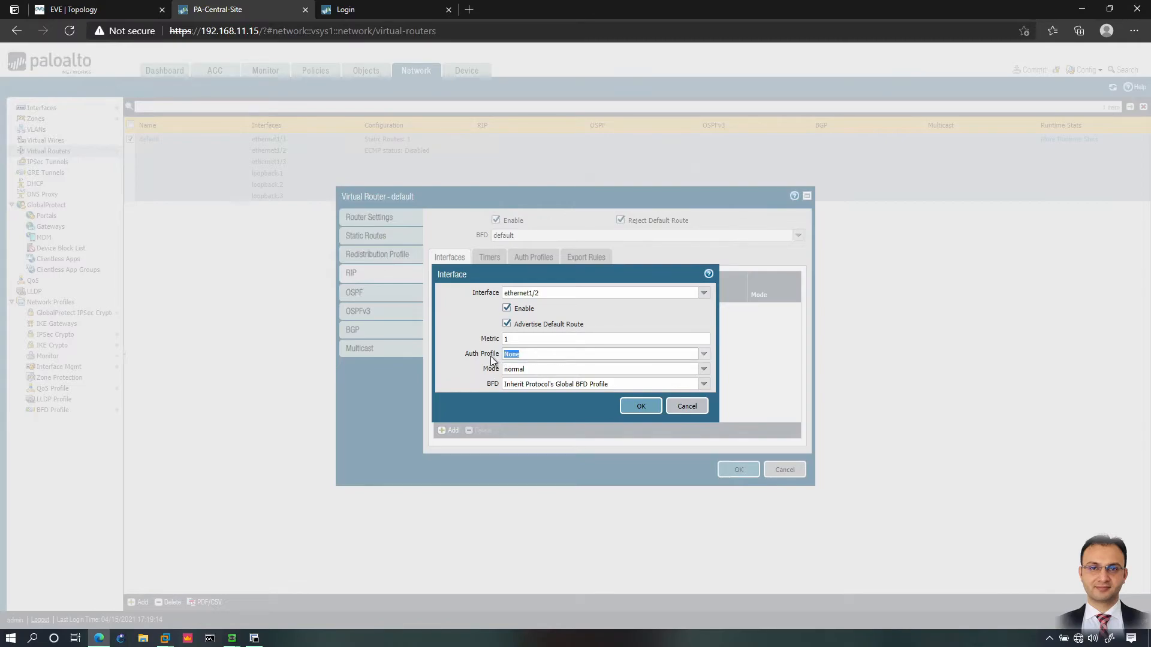
Step: Create a new auth profile 'RIP-Auth-Profile' with the MD5 password type
click(703, 354)
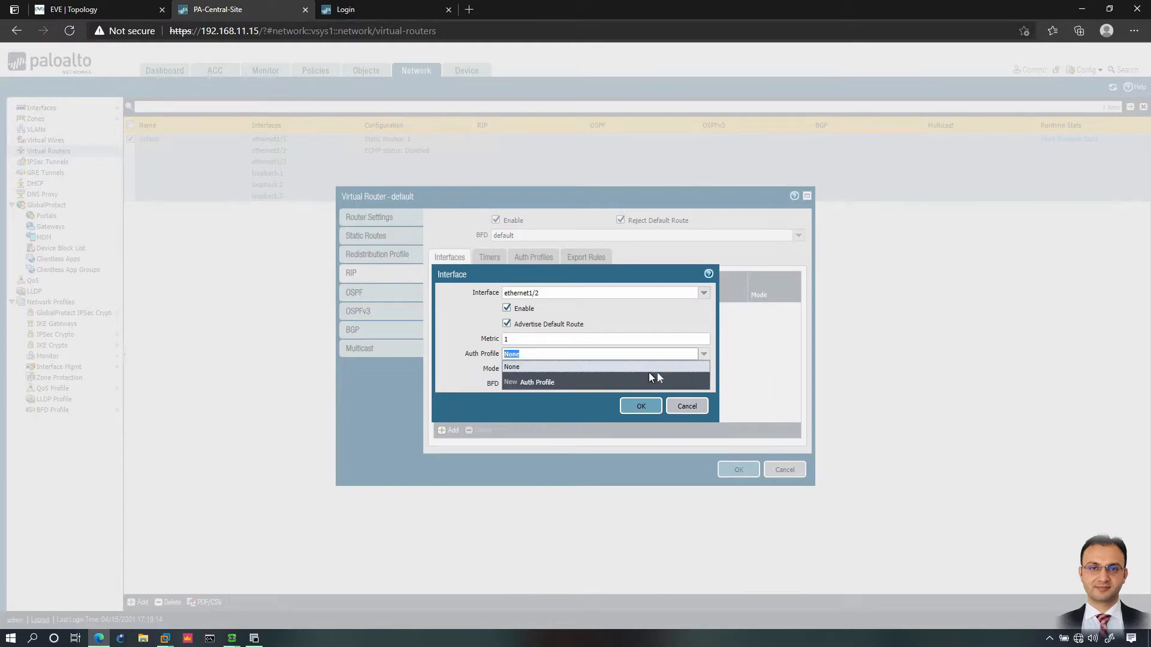
click(538, 386)
click(537, 383)
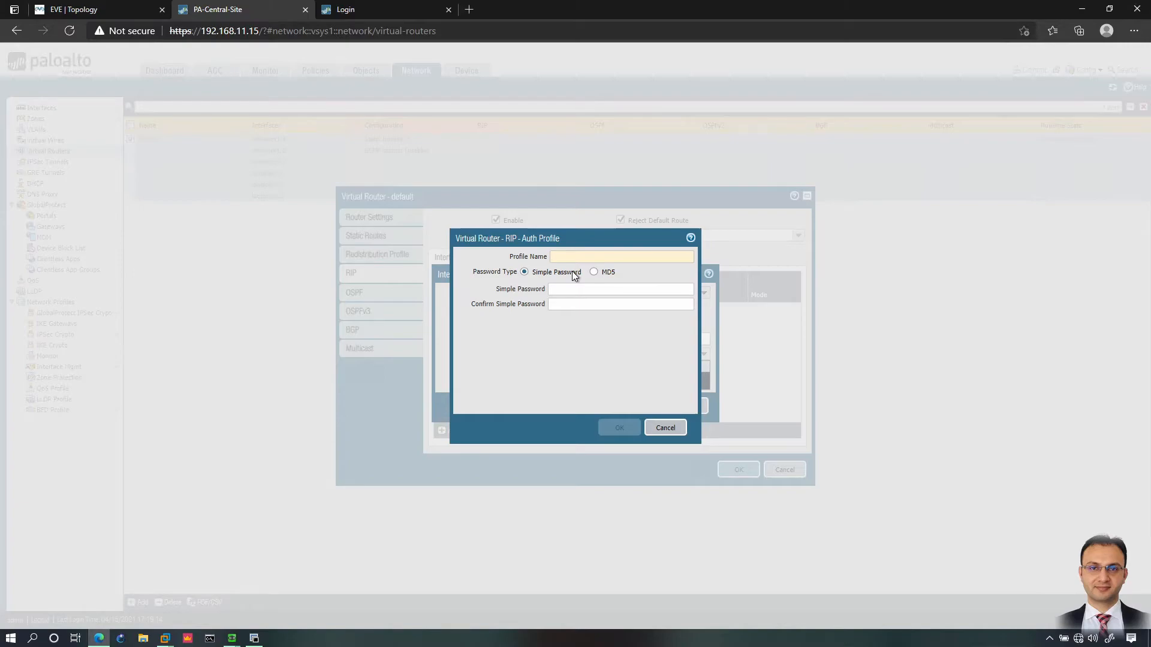
text(RIP-)
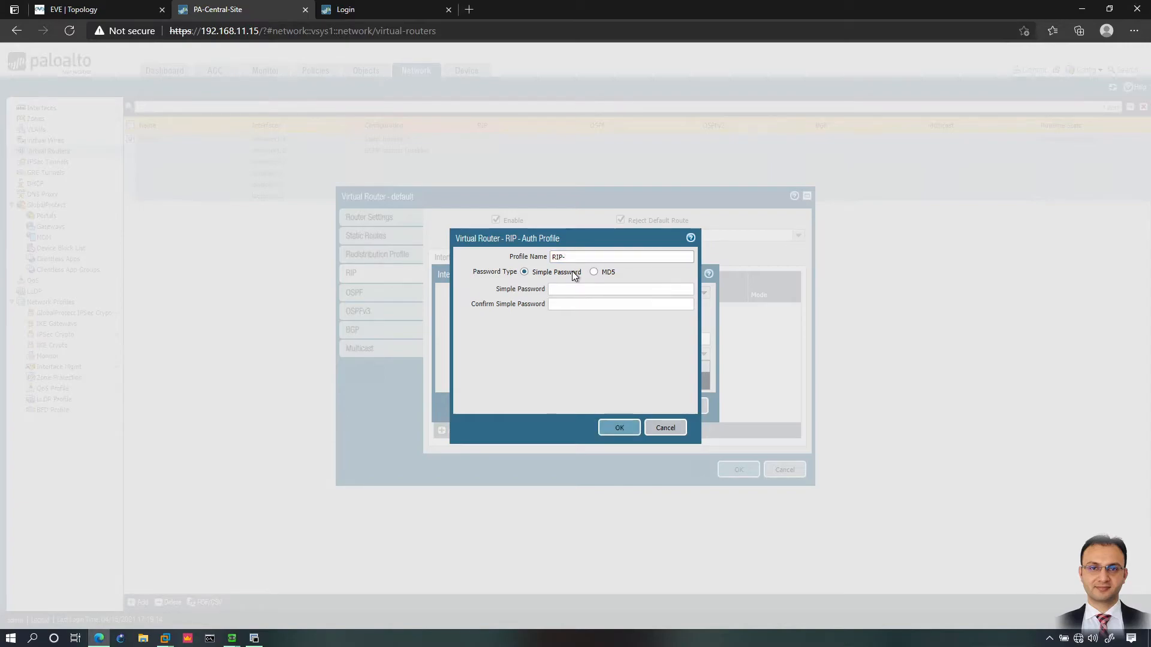
text(Auth-Profile)
click(84, 9)
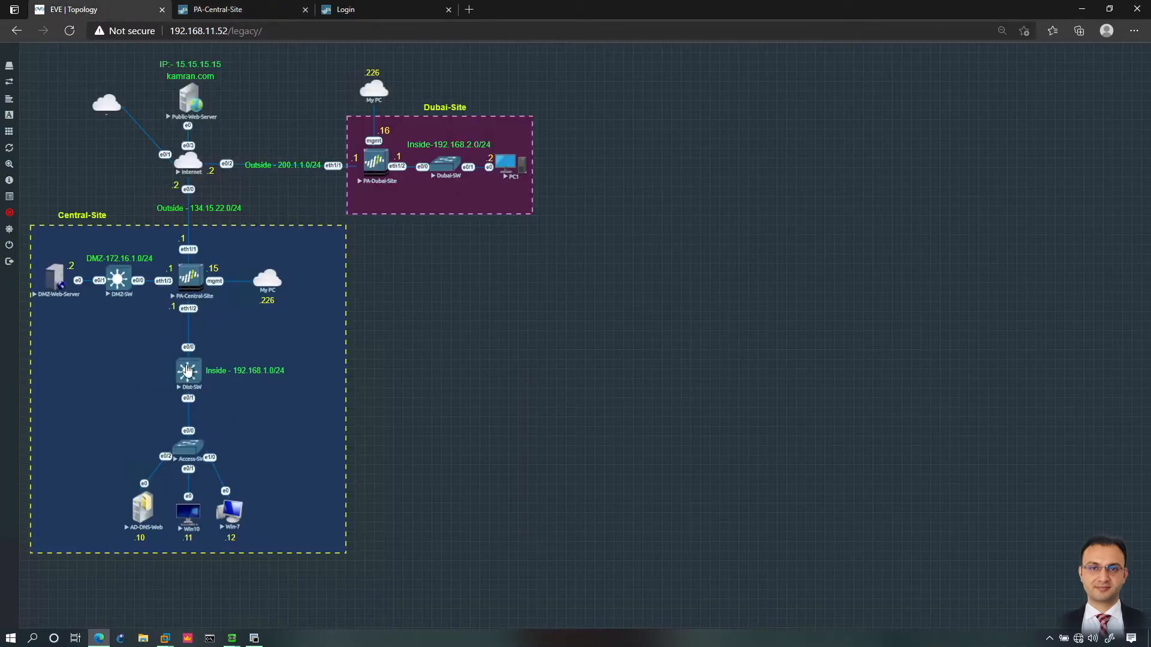
click(234, 9)
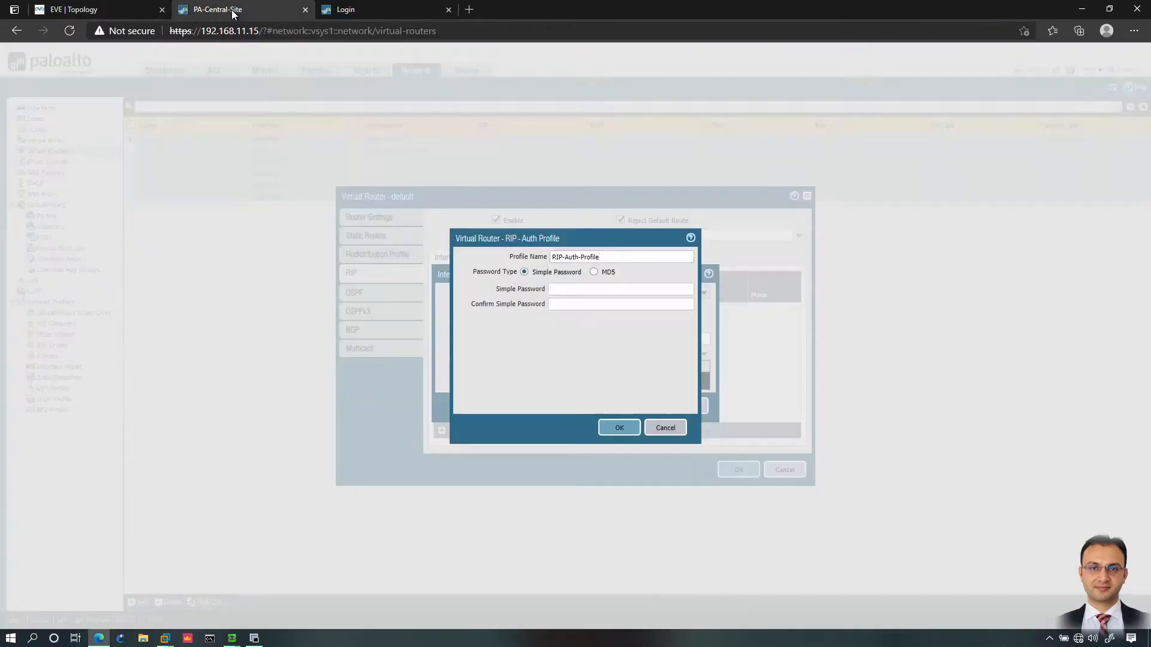
click(594, 272)
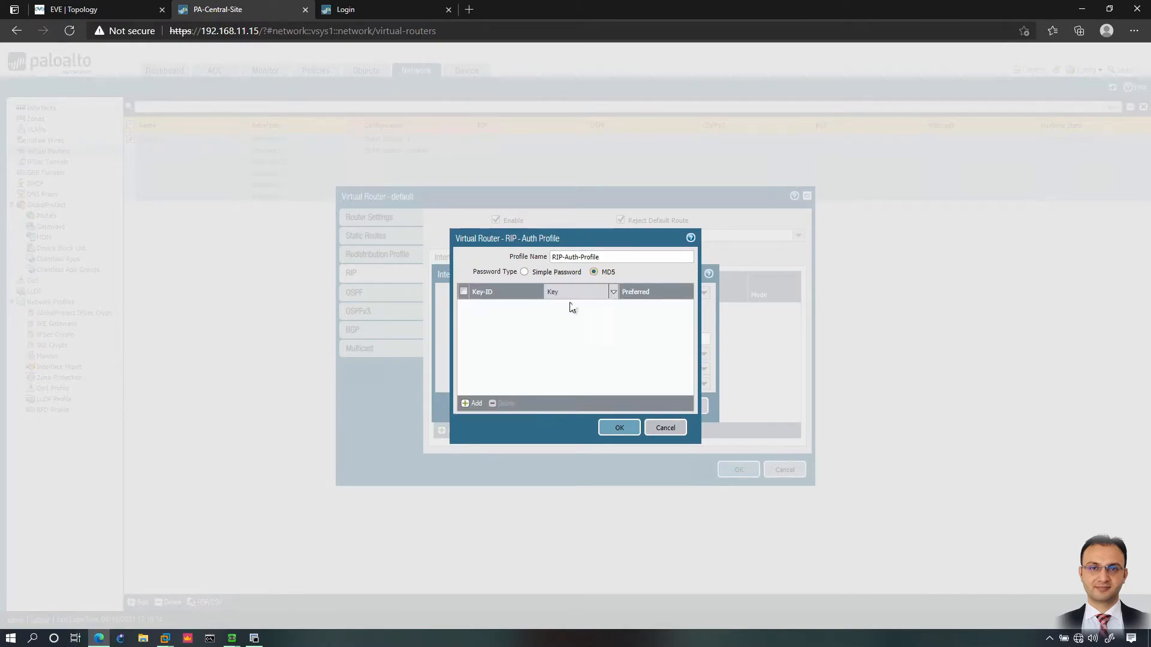
Step: Add MD5 key ID 1, entering and confirming its secret key, and save it
click(472, 404)
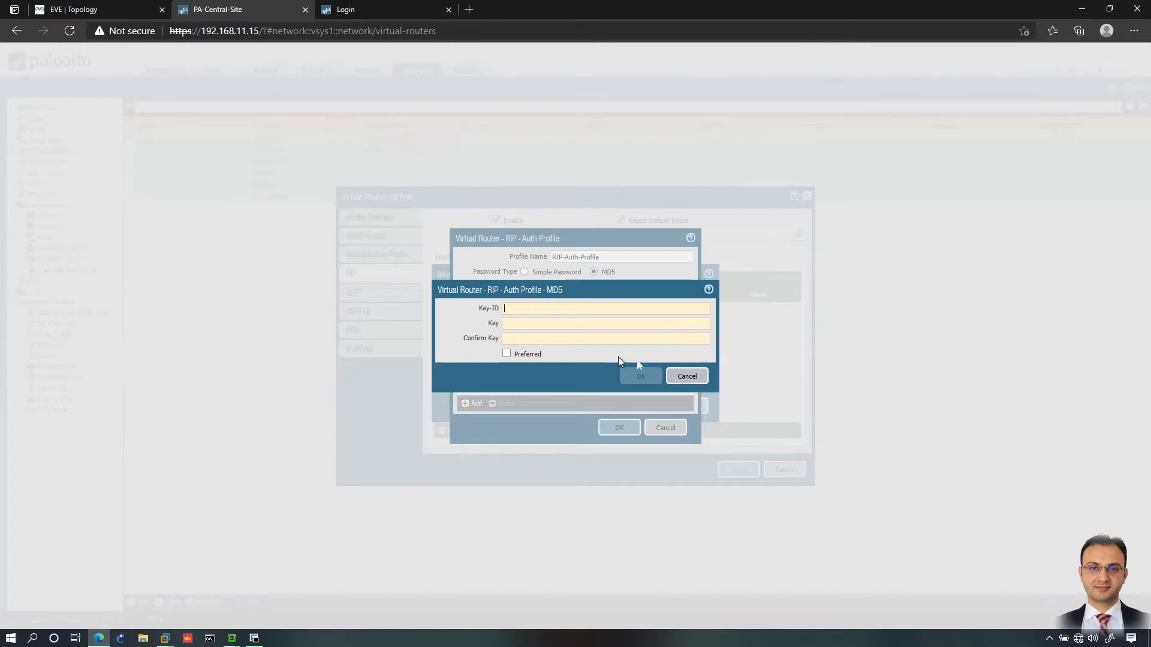
text(1)
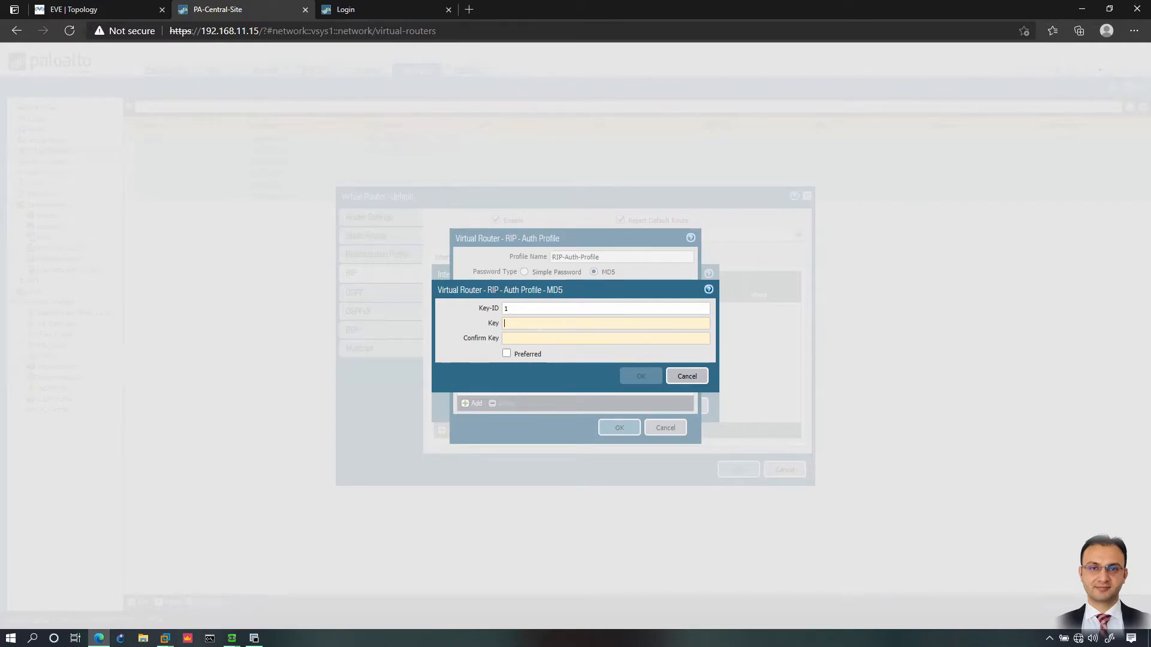
text(123)
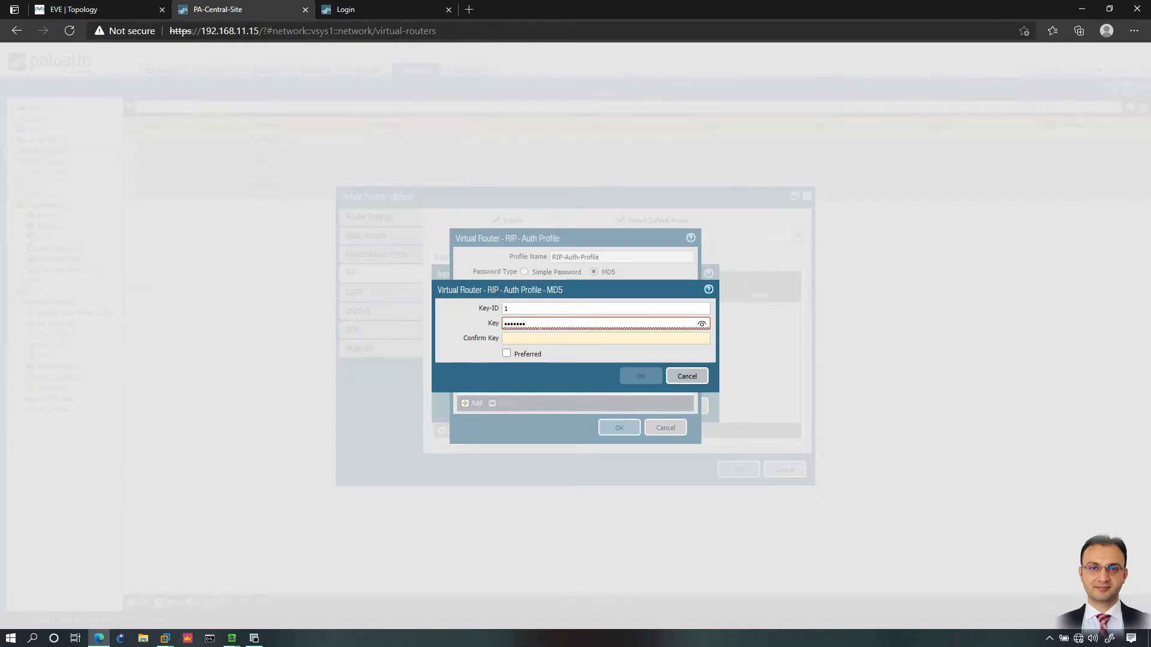
key(Tab)
text(•••••••)
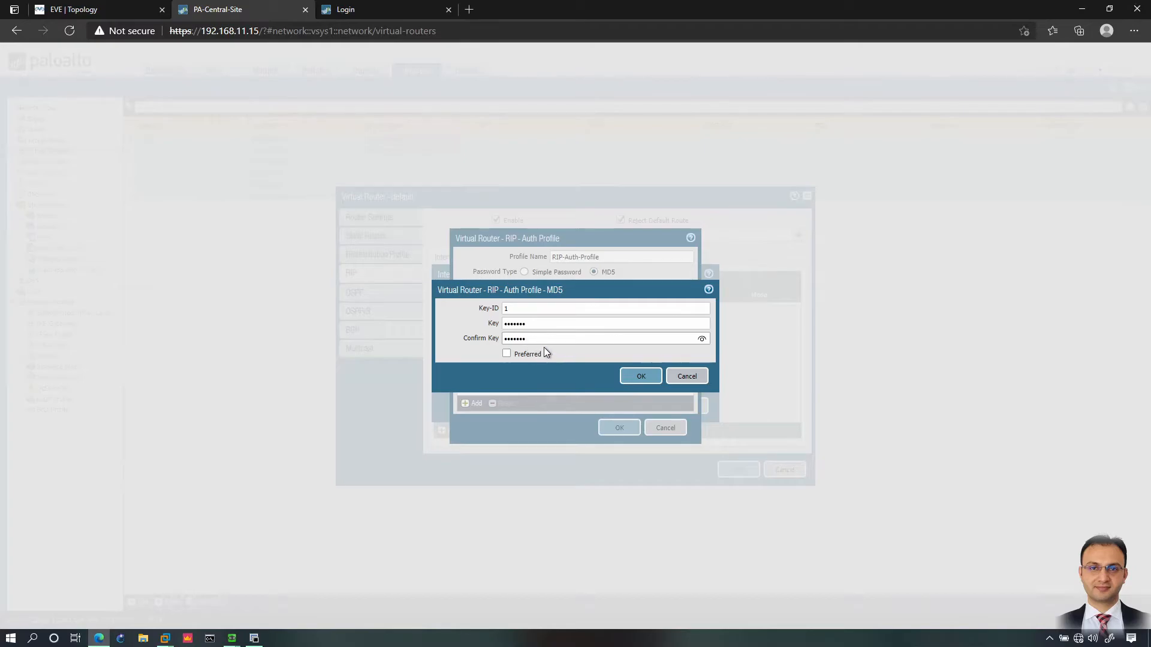
click(128, 11)
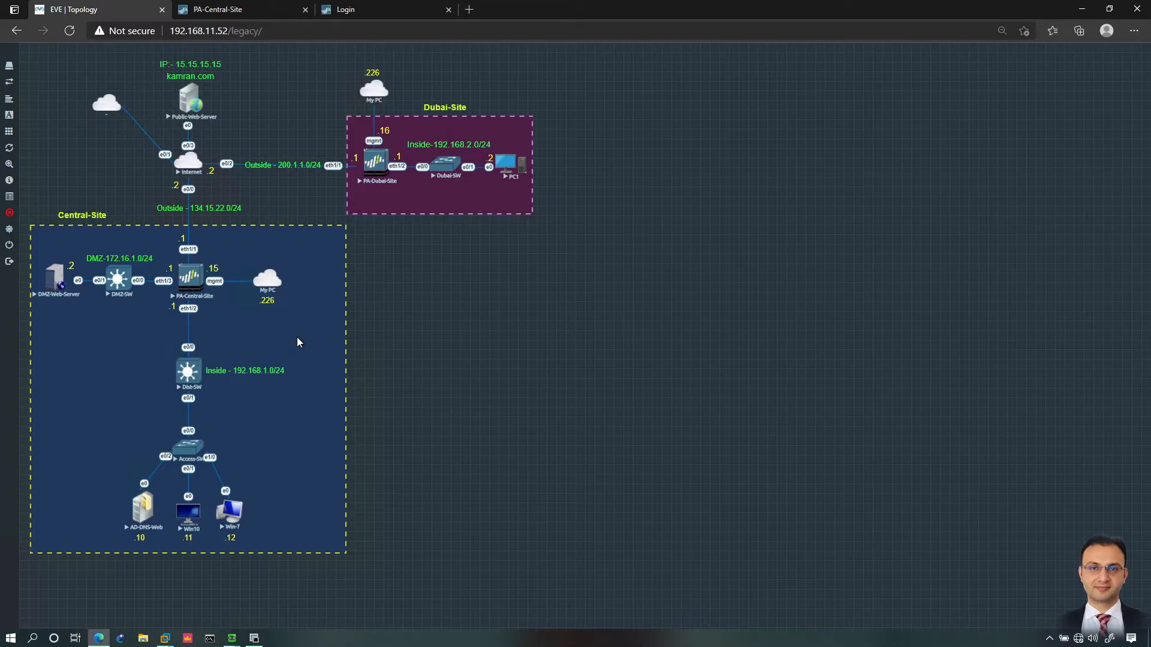
click(252, 10)
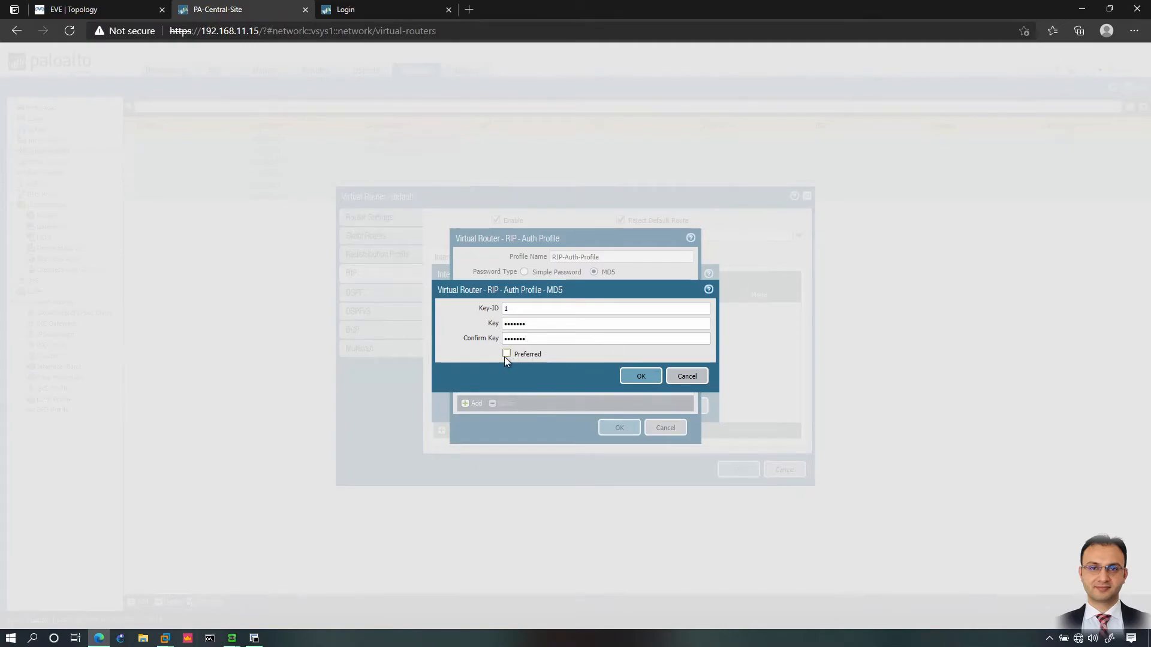
click(638, 379)
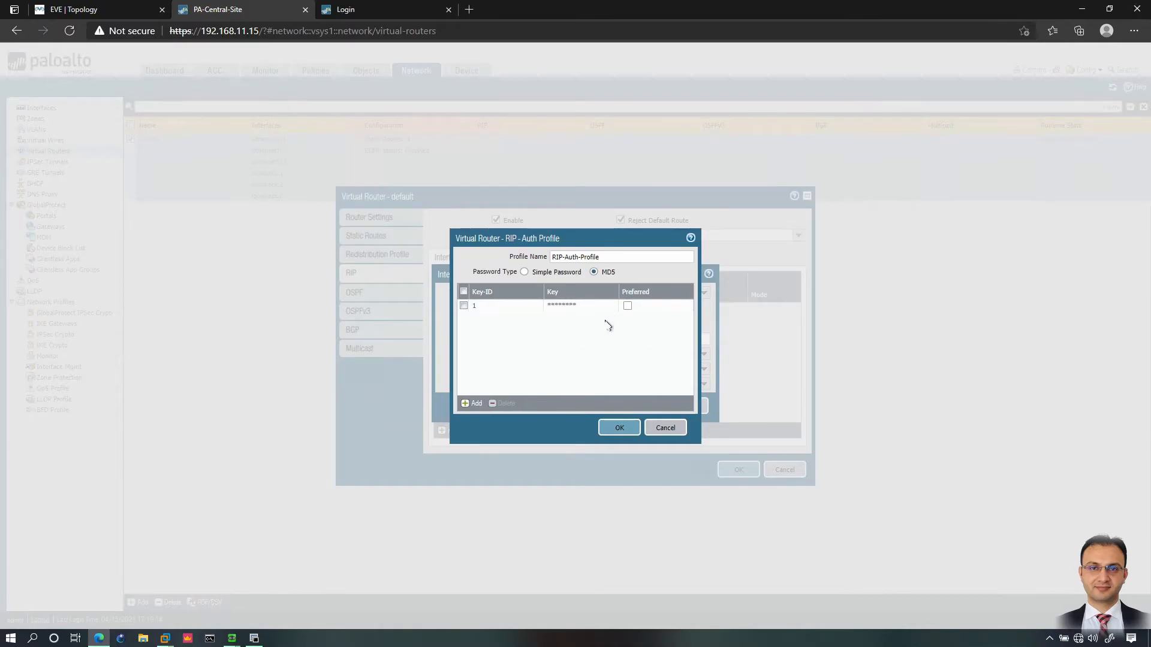
Step: Apply RIP-Auth-Profile, set ethernet1/2's RIP mode to passive, and view the EVE-NG topology
click(621, 428)
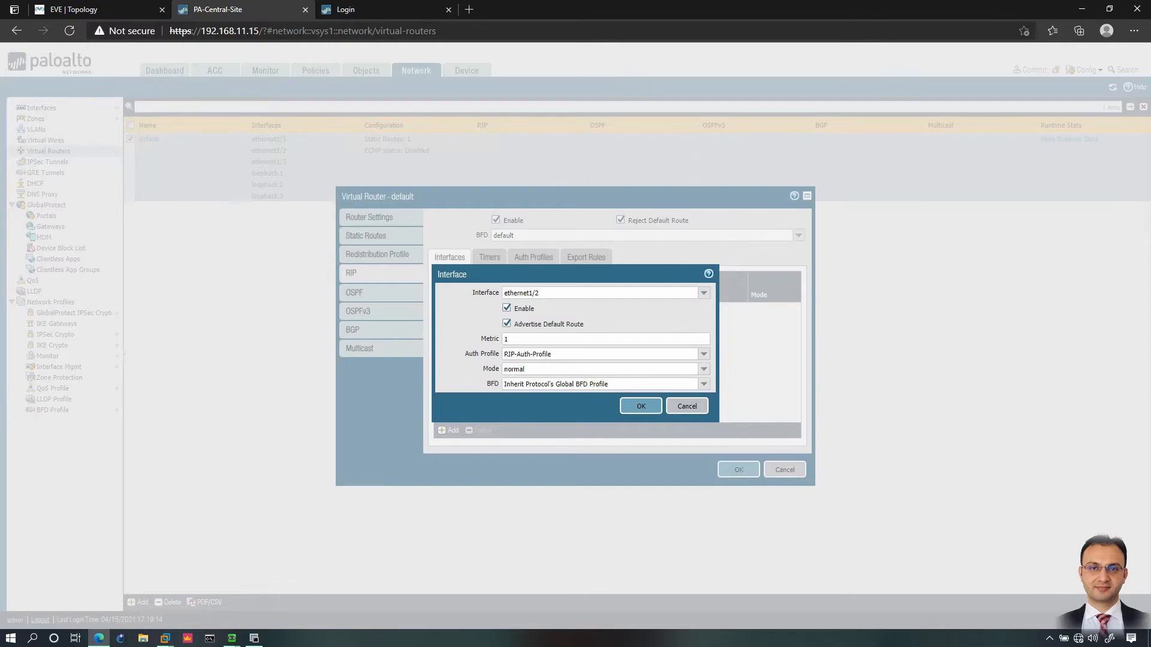
click(705, 373)
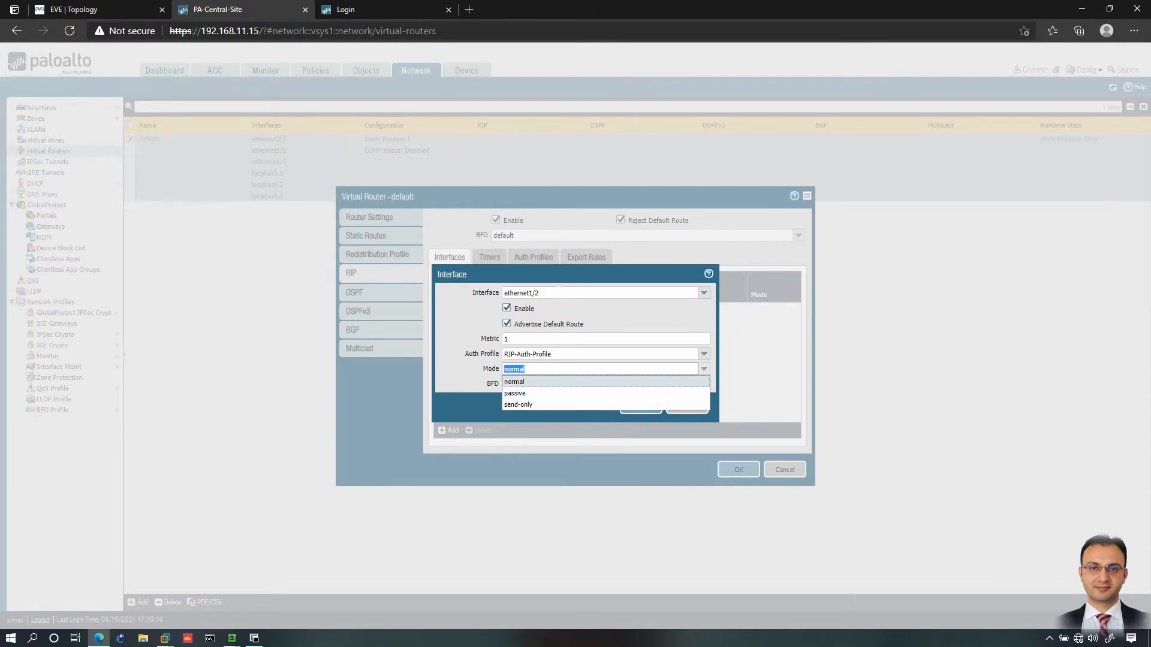
click(516, 394)
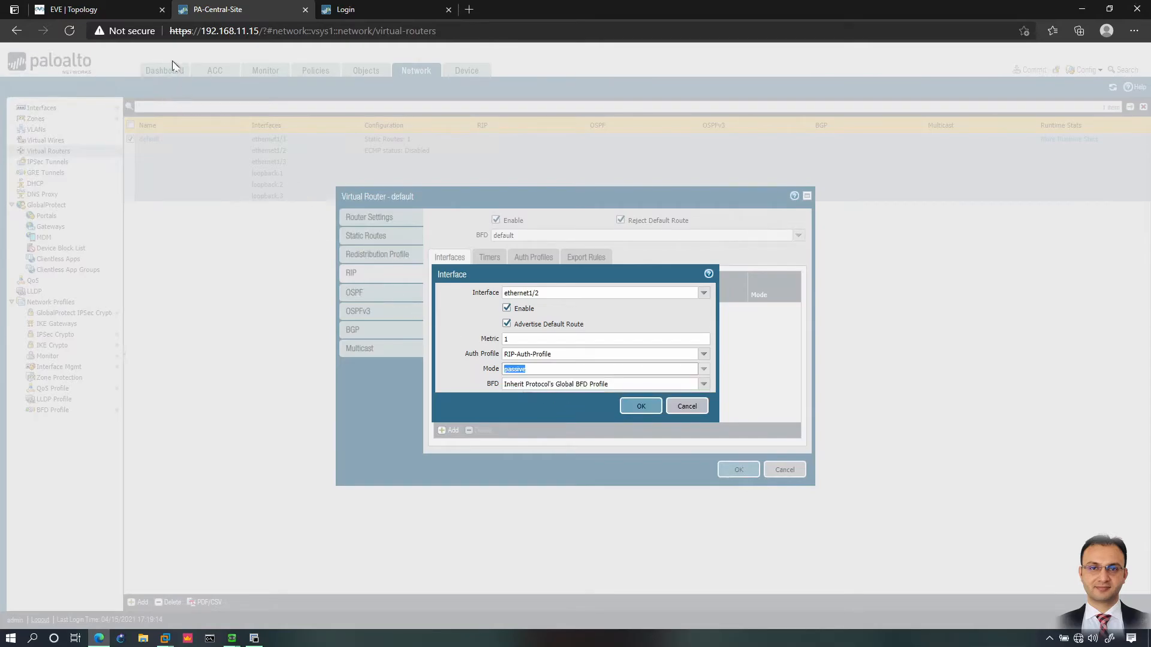
click(119, 9)
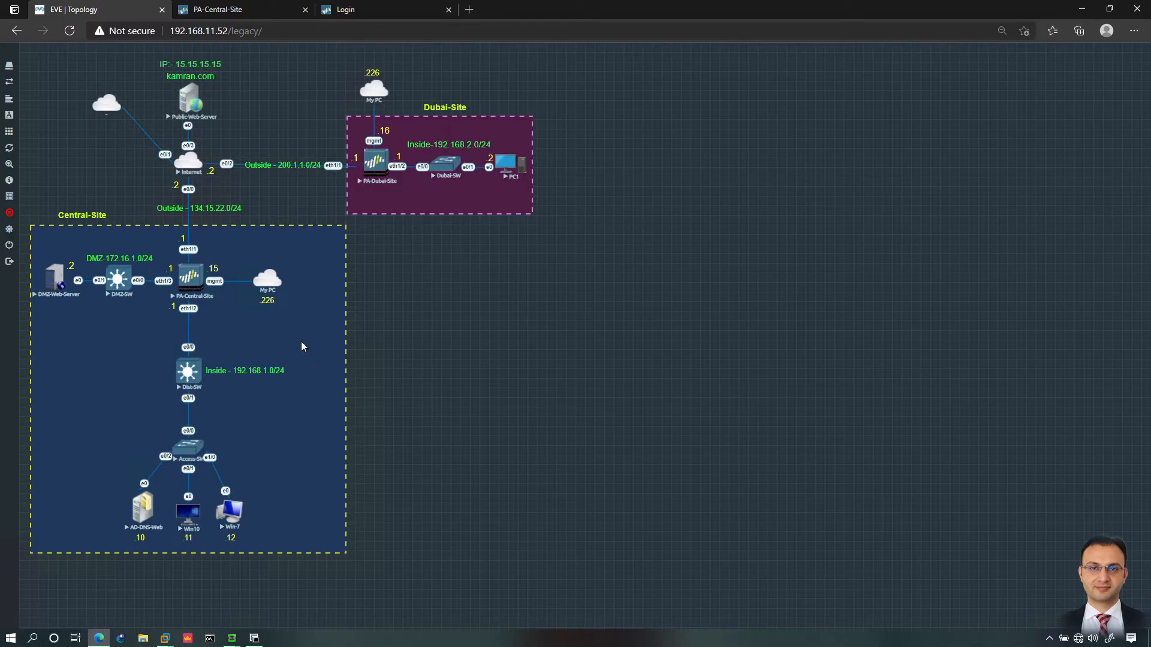
Step: Set ethernet1/2's RIP mode to normal with BFD inheriting the global profile, and confirm the interface
click(240, 10)
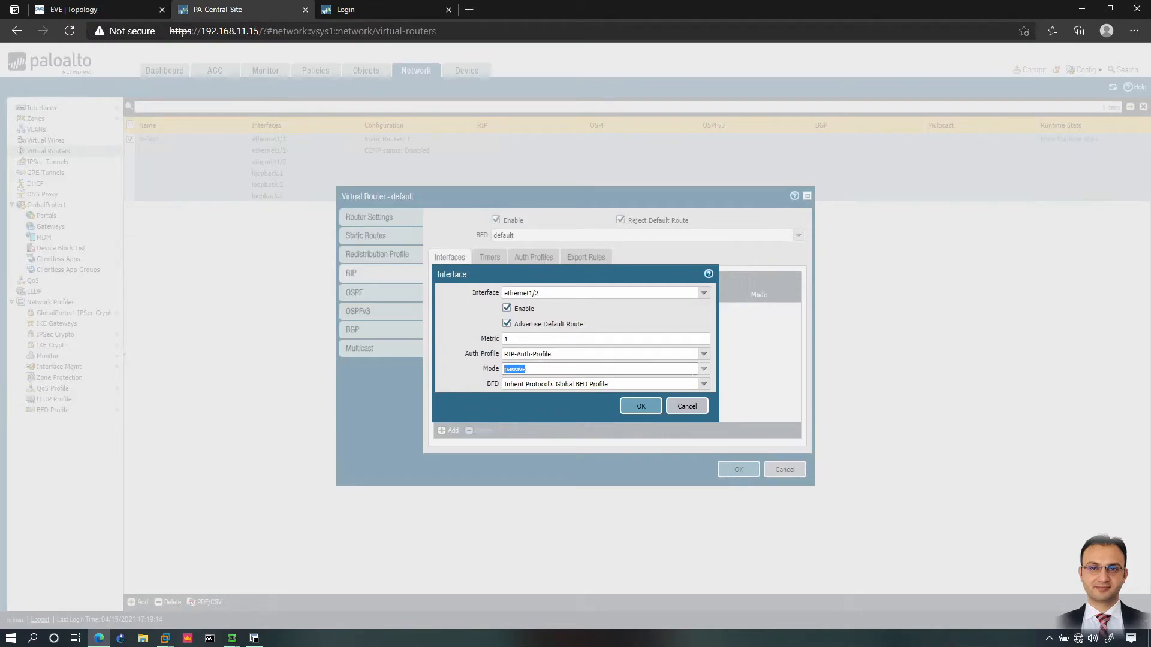
click(704, 369)
click(522, 405)
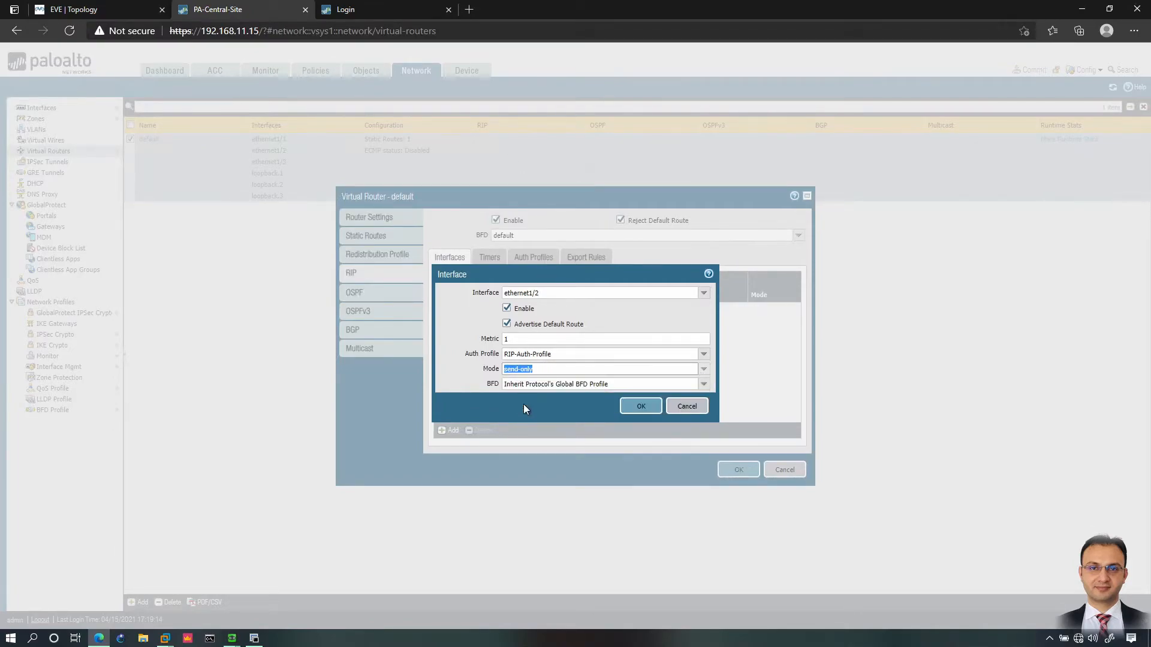
click(703, 369)
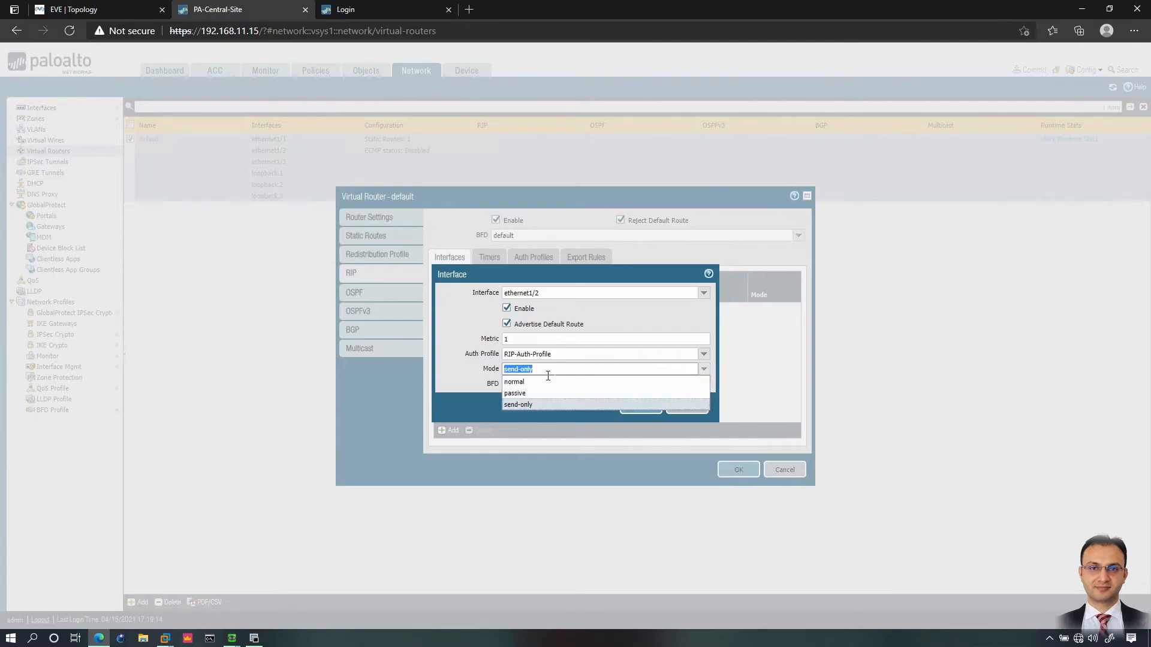
click(514, 382)
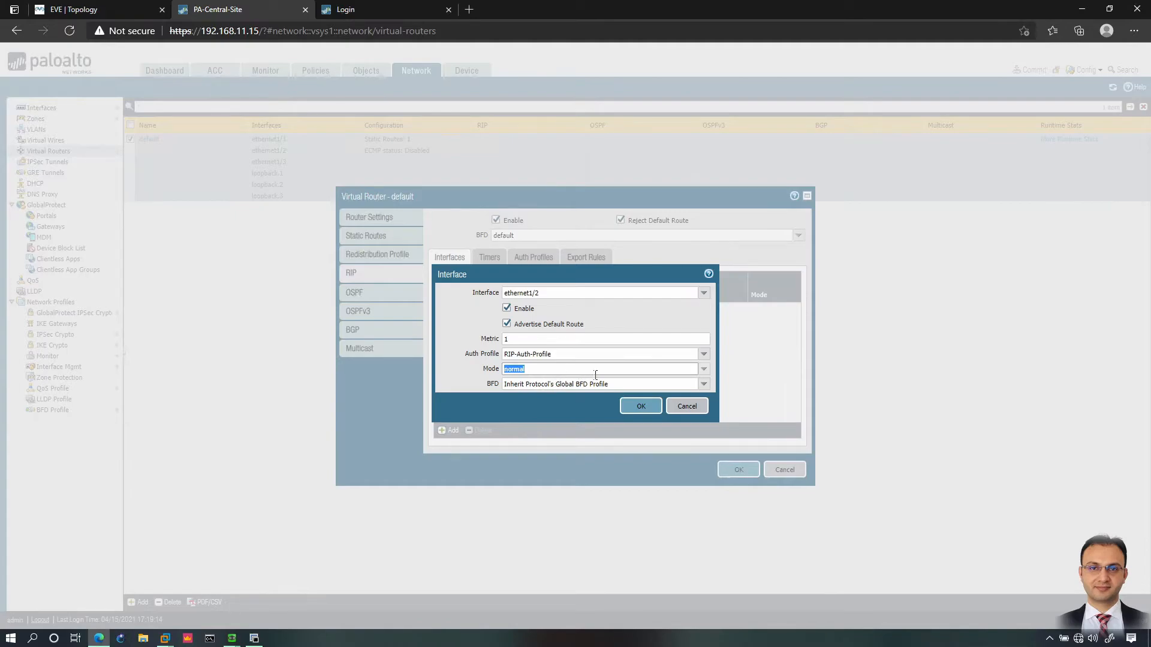
click(674, 384)
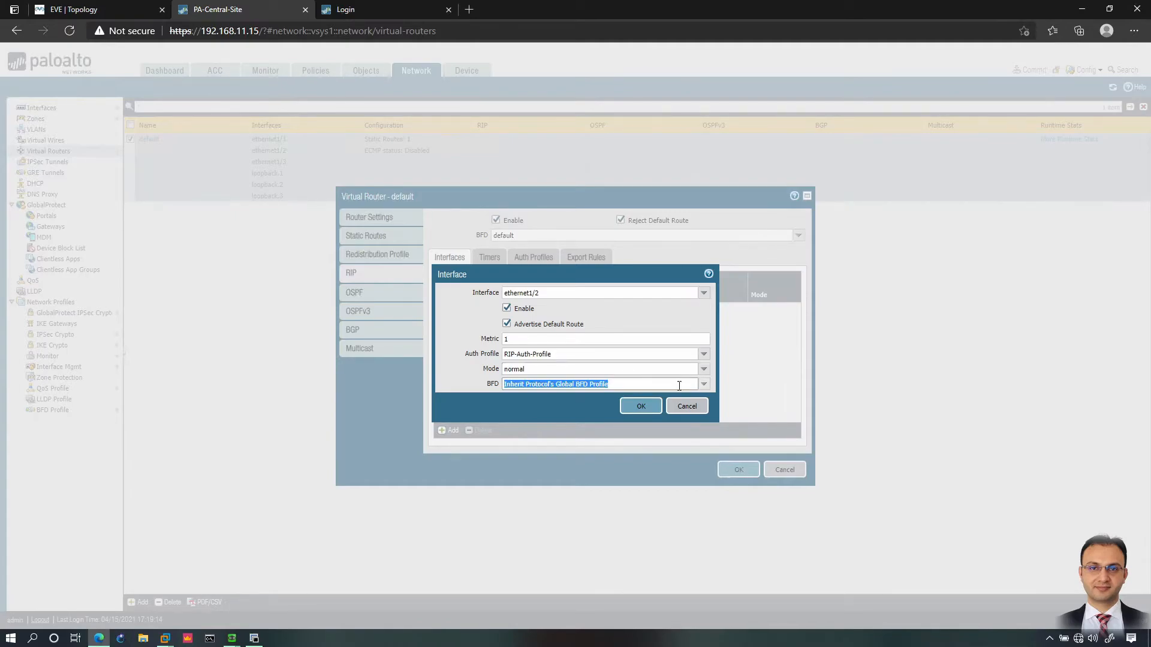
click(702, 384)
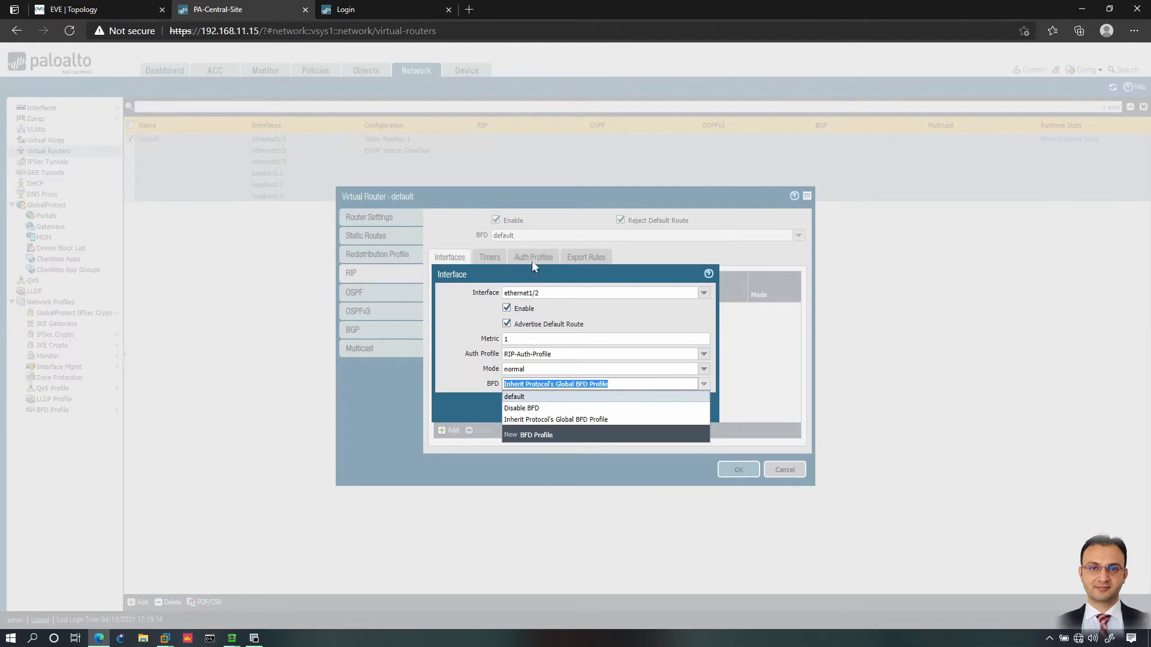
click(521, 397)
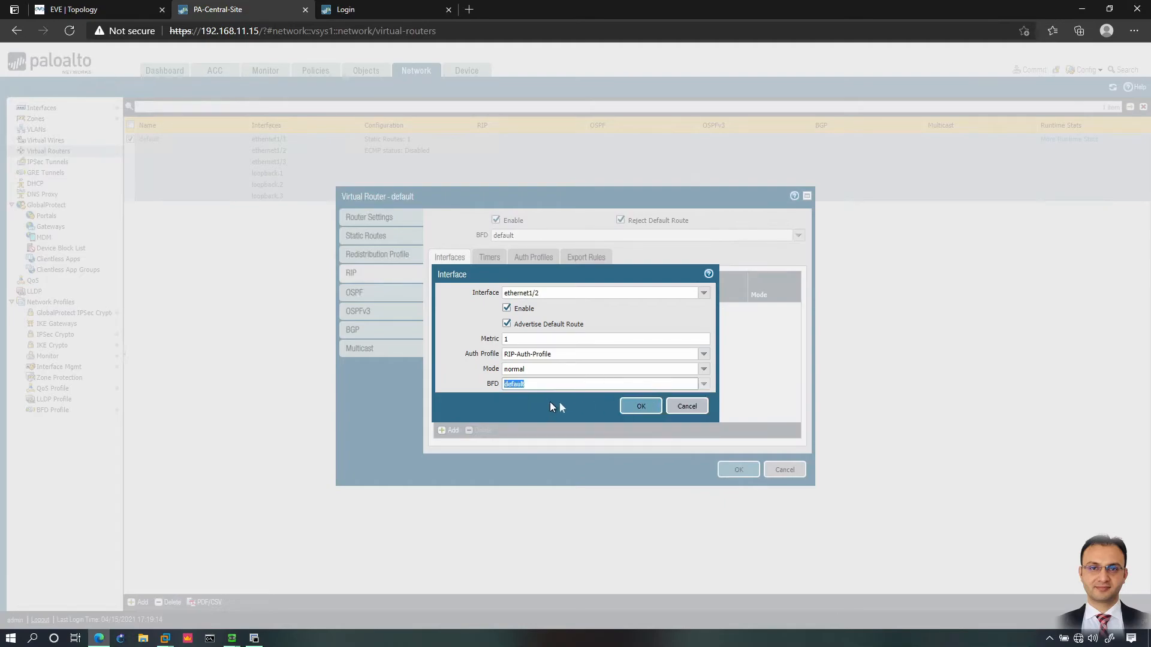
click(703, 384)
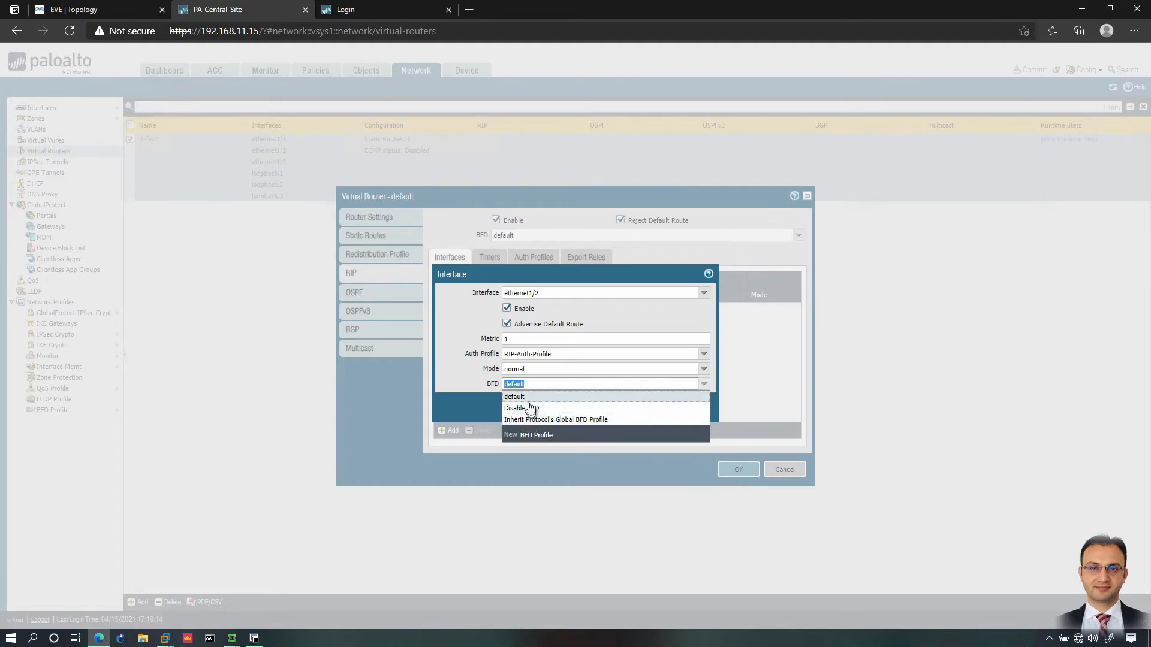
click(519, 419)
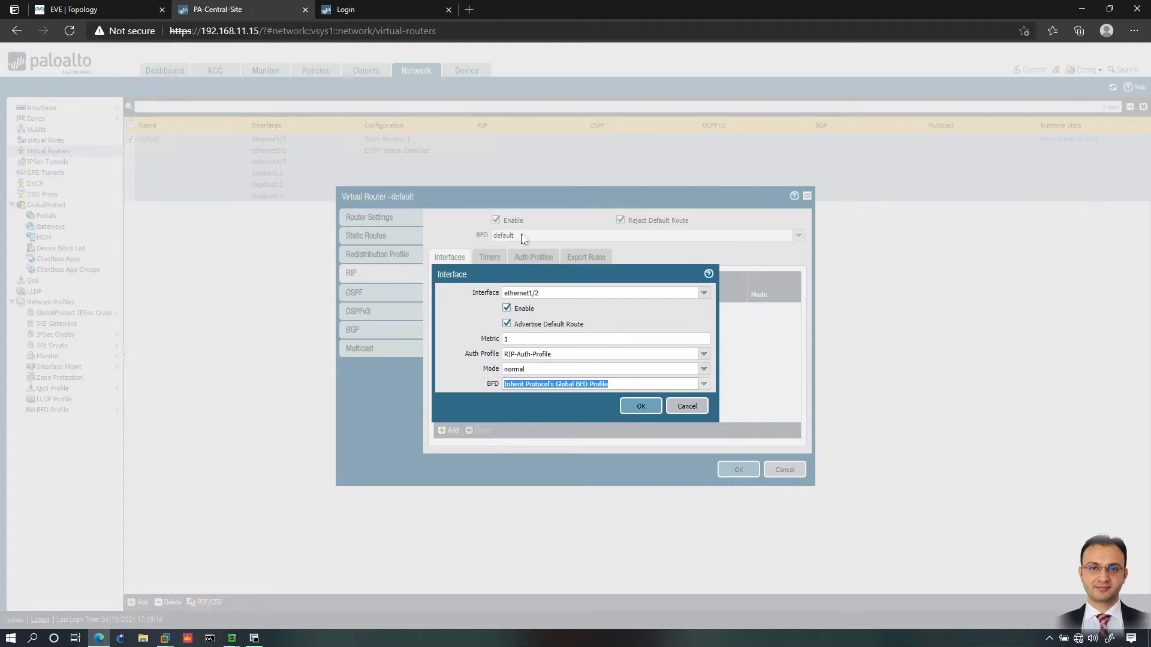
click(639, 406)
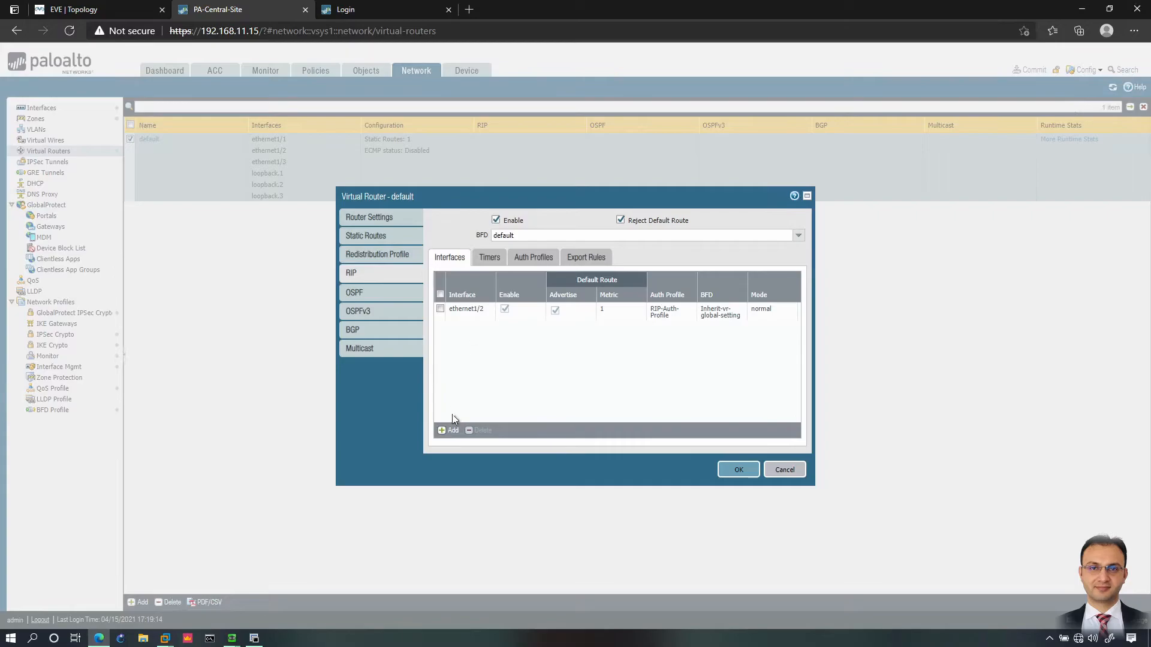
Step: Add loopback.1, loopback.2 and loopback.3 to the RIP interface list, one Add dialog each
click(451, 431)
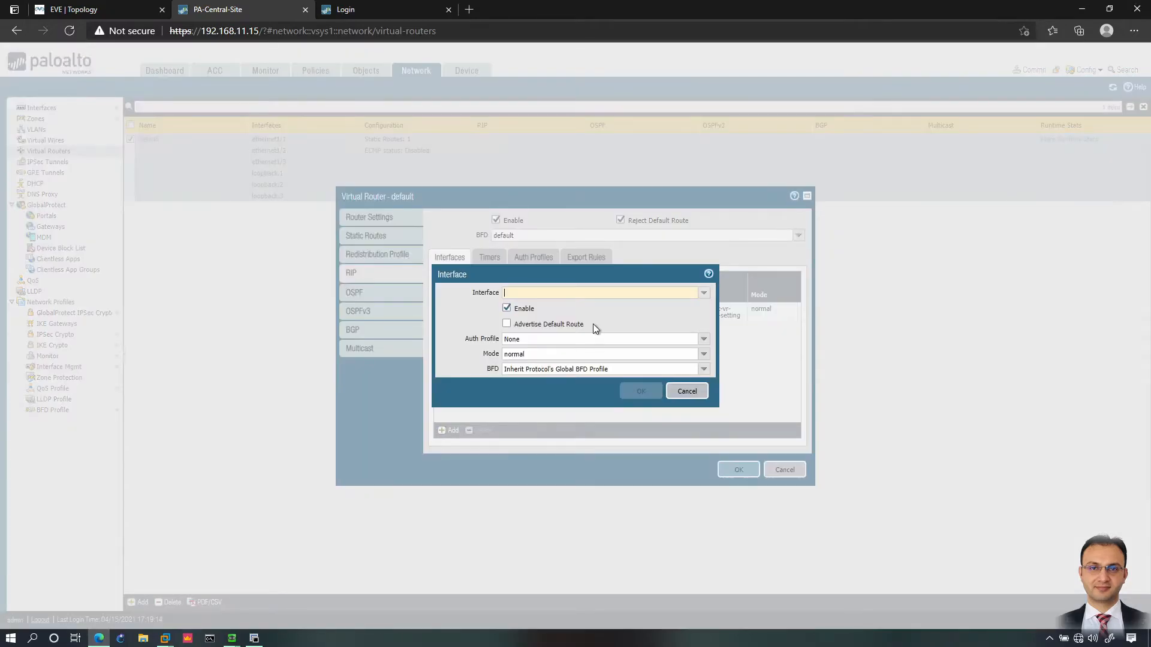
click(702, 293)
click(522, 340)
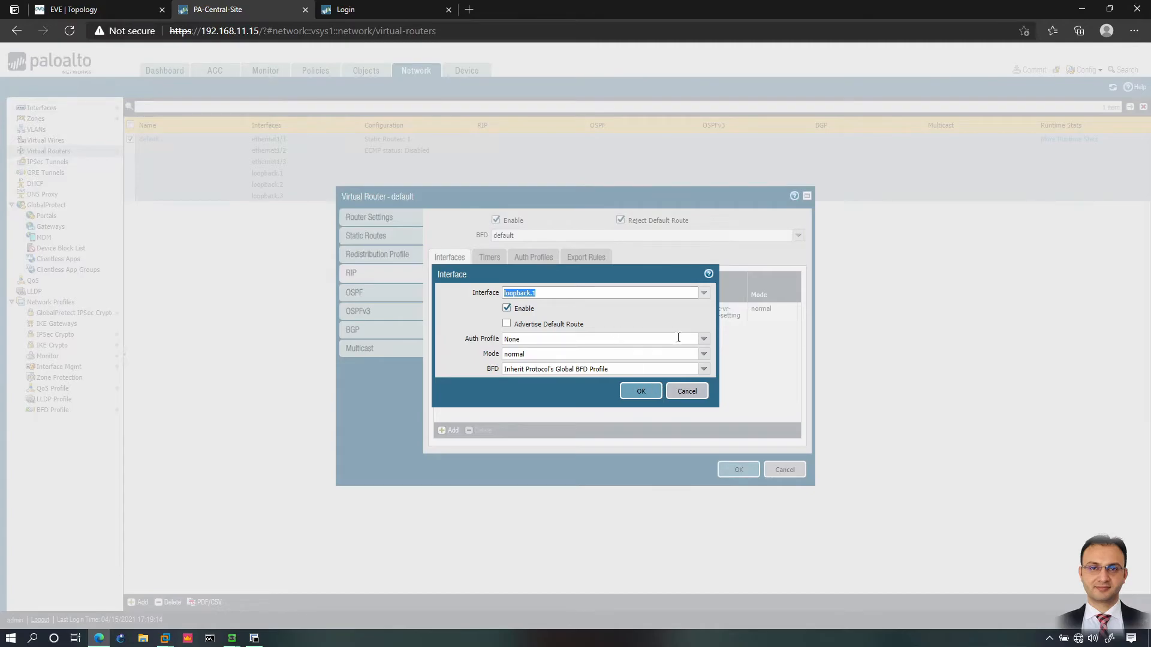
click(652, 395)
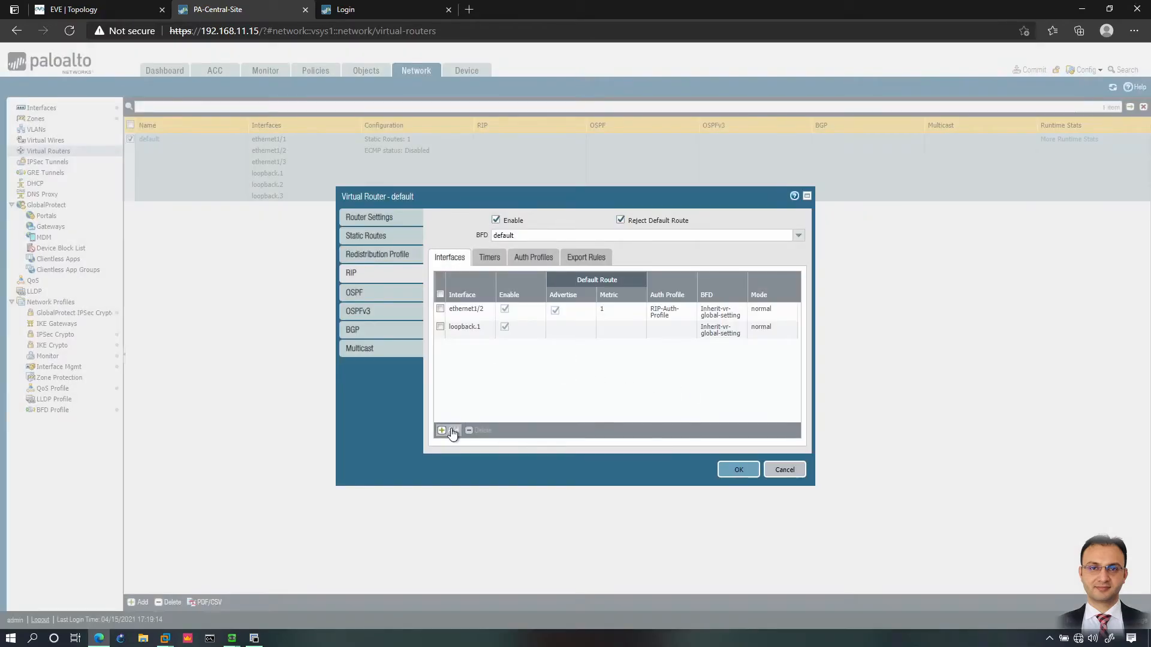
click(448, 430)
click(704, 292)
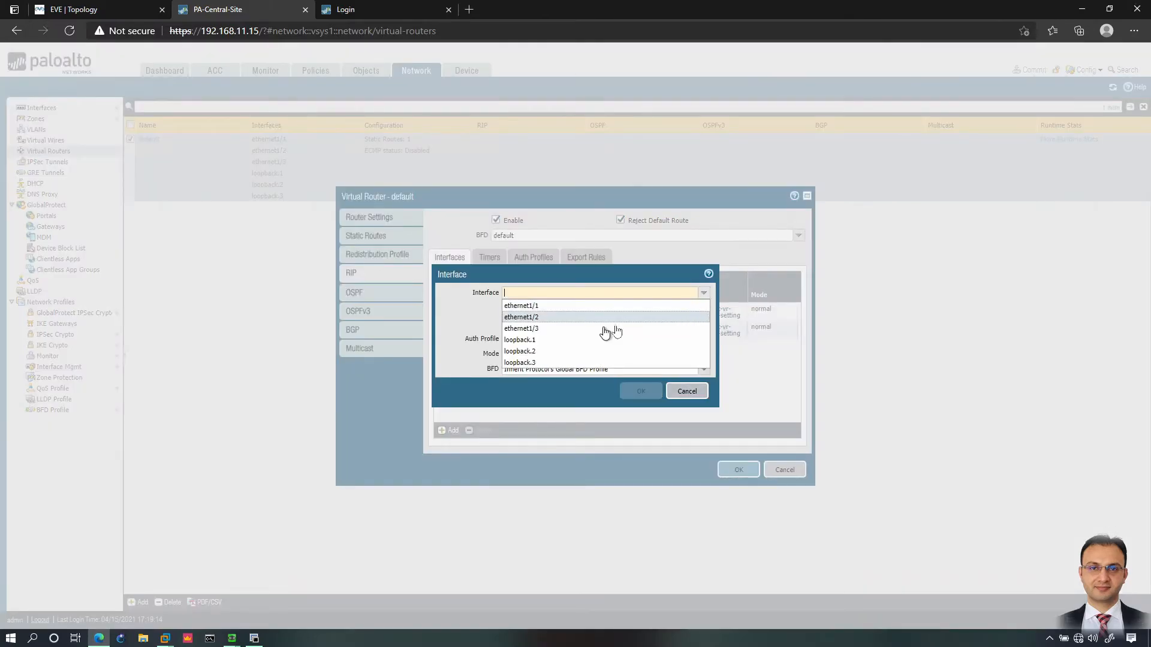
click(518, 351)
click(639, 391)
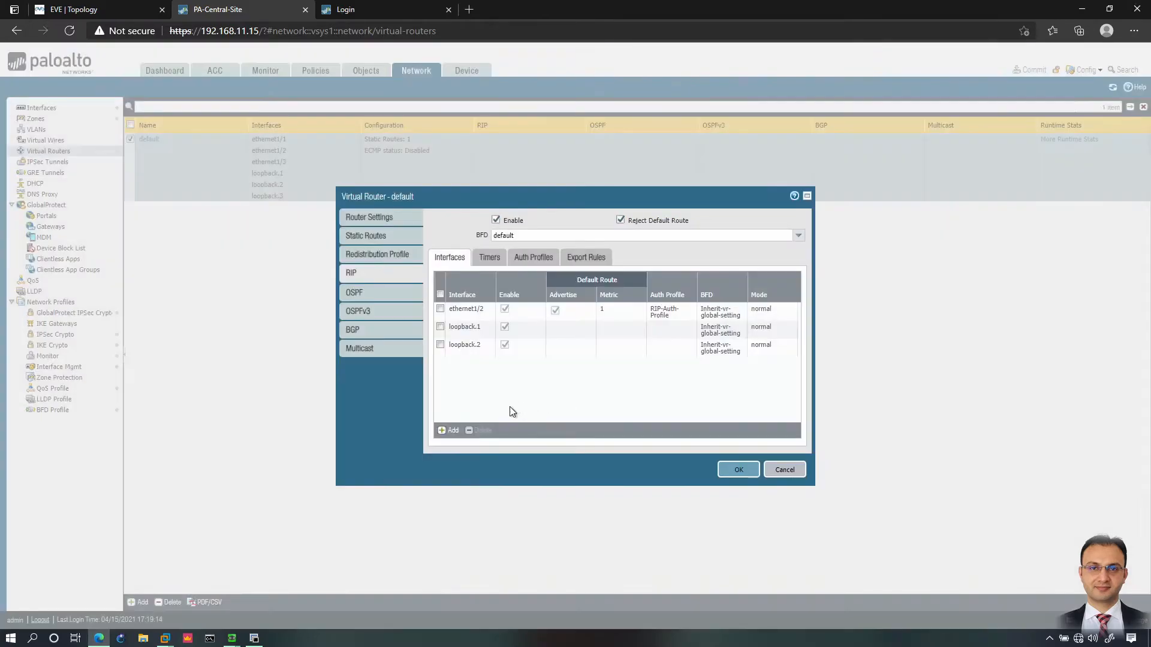
click(450, 431)
click(703, 293)
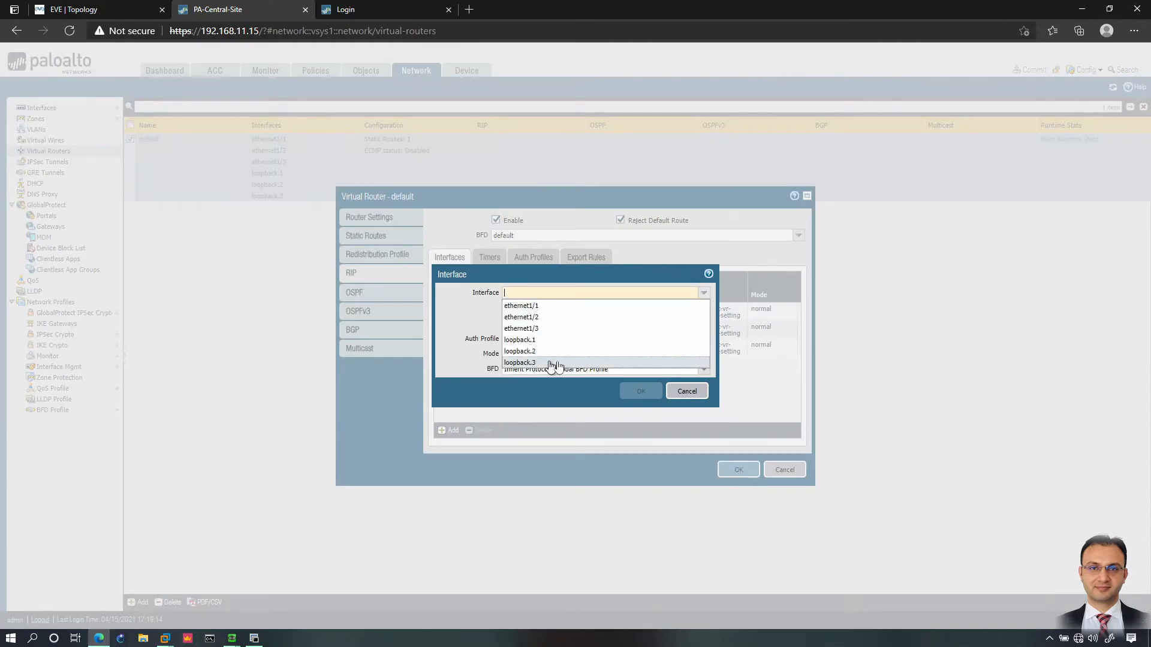
click(520, 363)
click(640, 391)
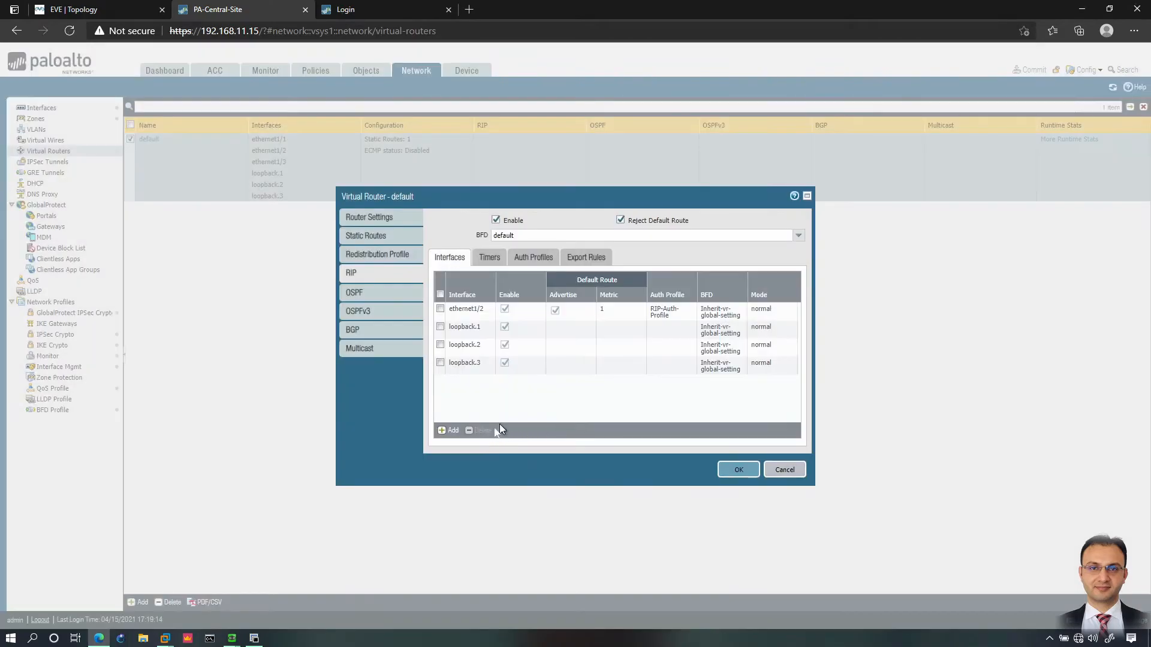
click(489, 257)
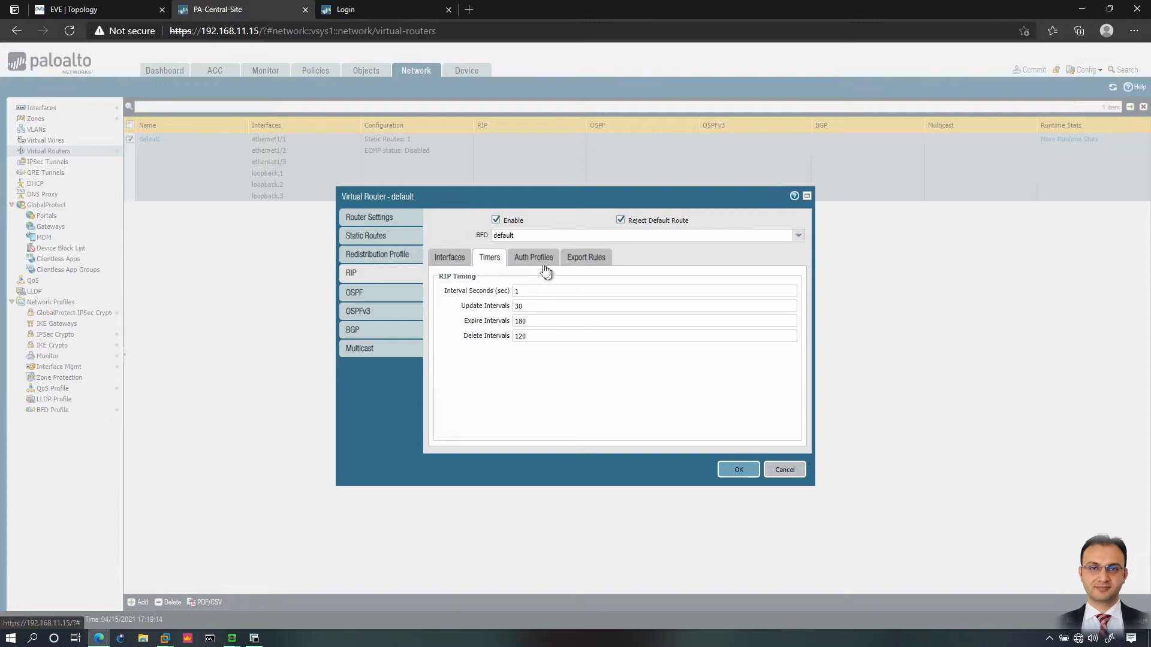
Step: Review the RIP timers, leaving Update 30, Expire 180 and Delete 120 unchanged
drag(477, 307, 510, 307)
click(529, 306)
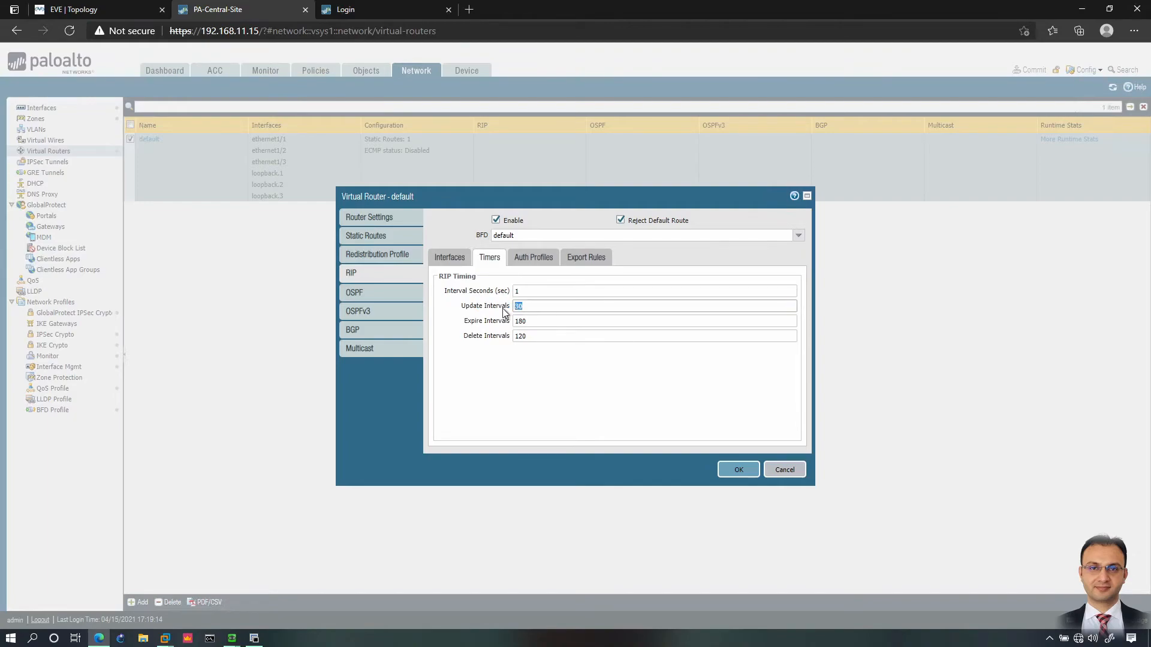
drag(531, 306, 490, 309)
key(Tab)
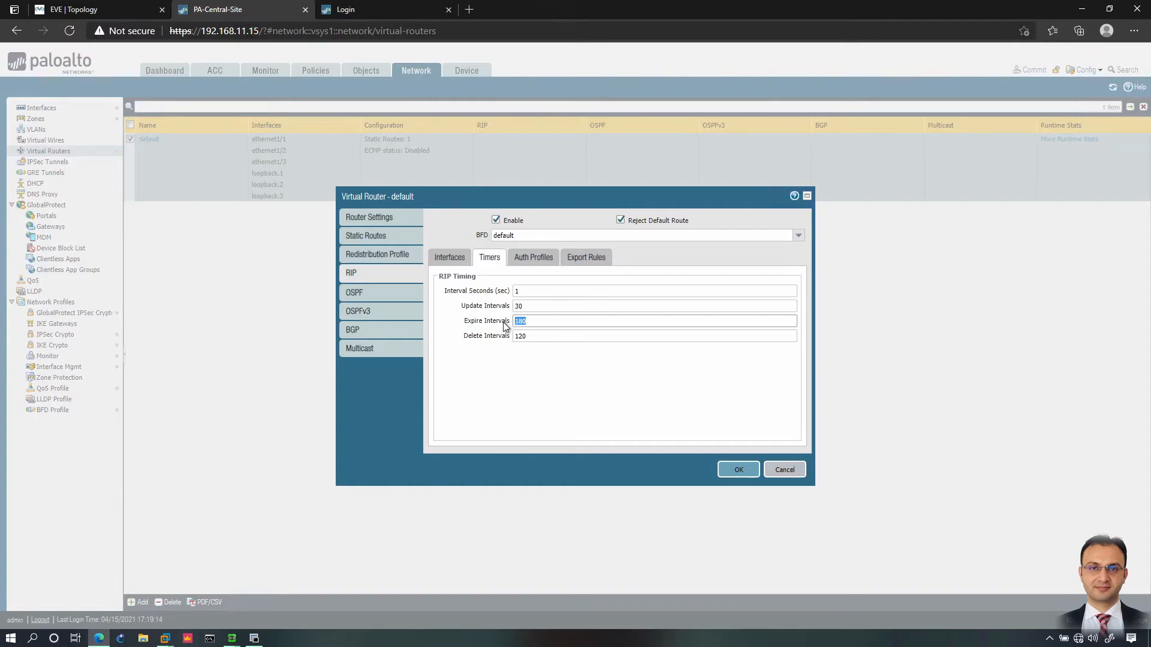
click(538, 337)
drag(538, 338, 507, 338)
click(531, 336)
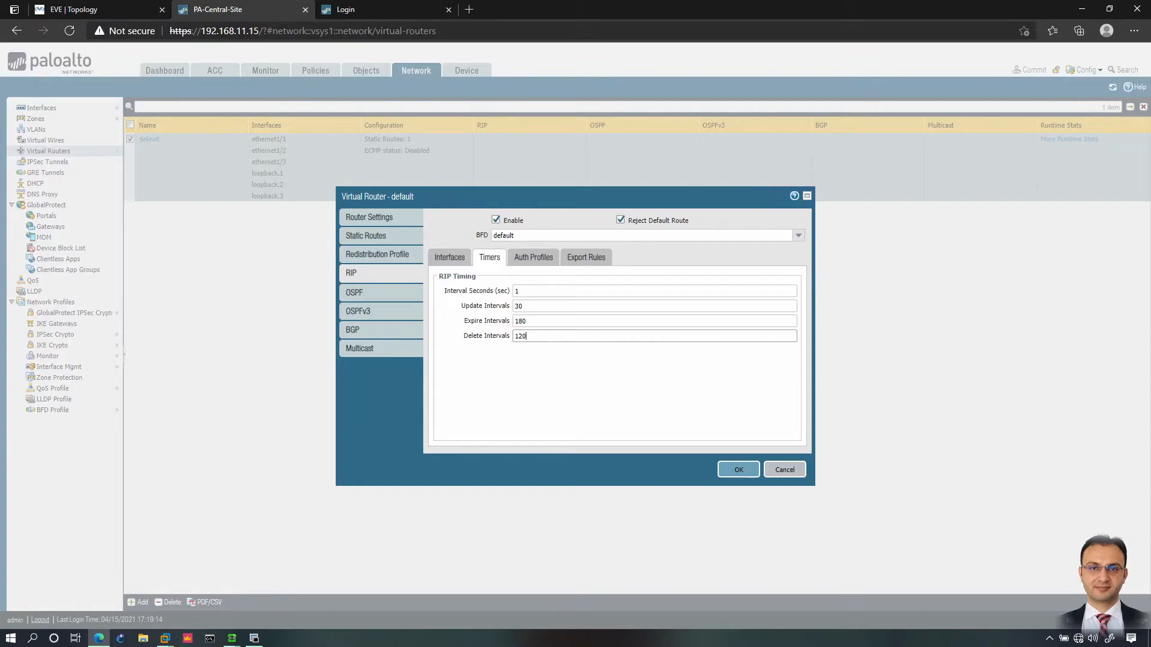
click(539, 307)
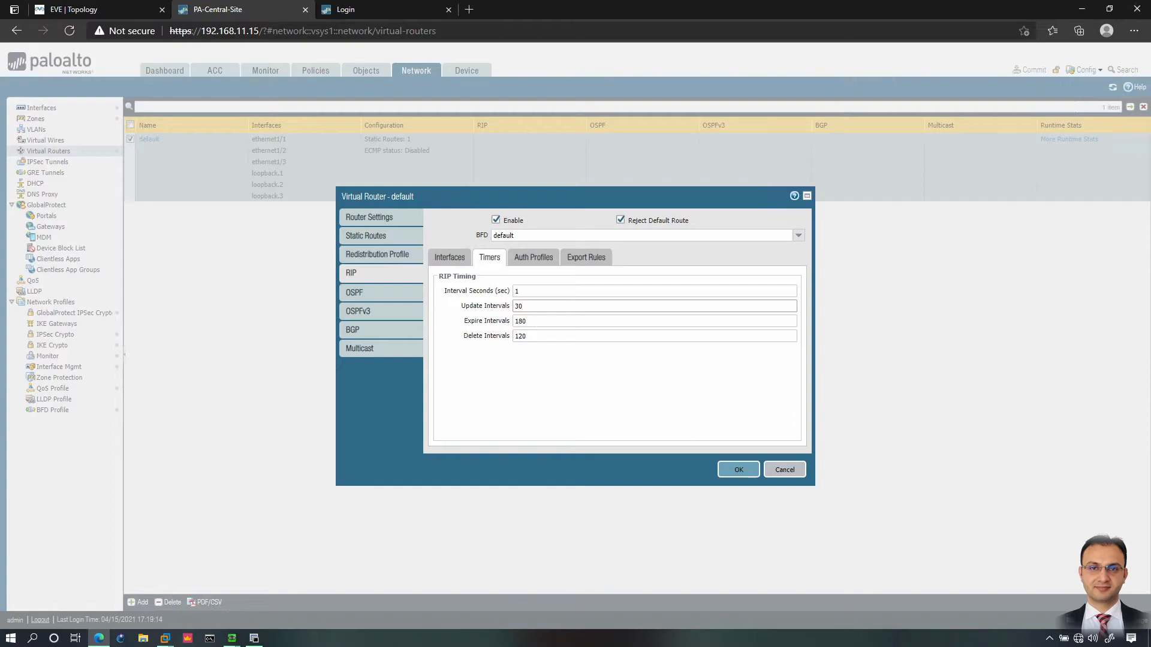
click(539, 322)
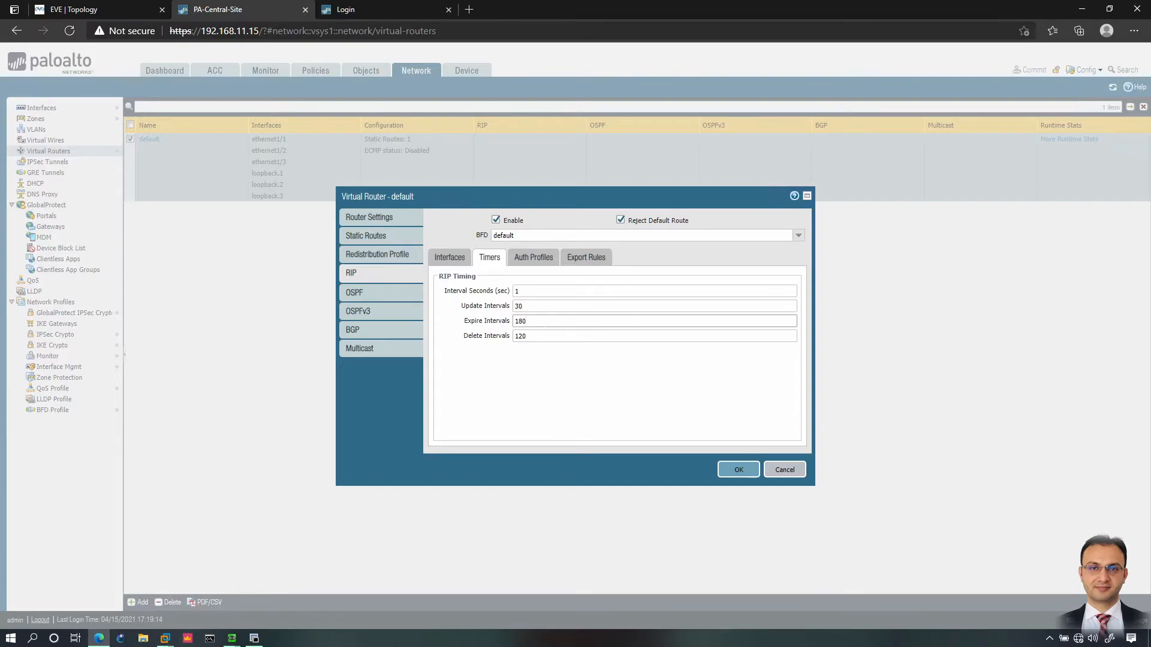
double_click(539, 336)
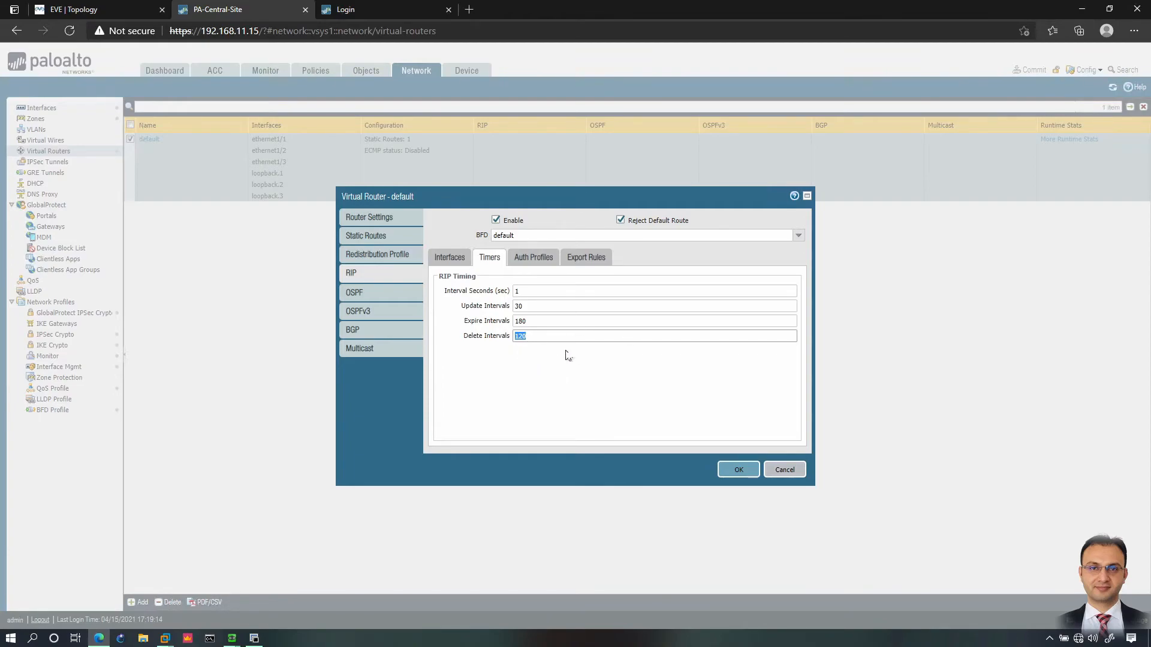
click(537, 257)
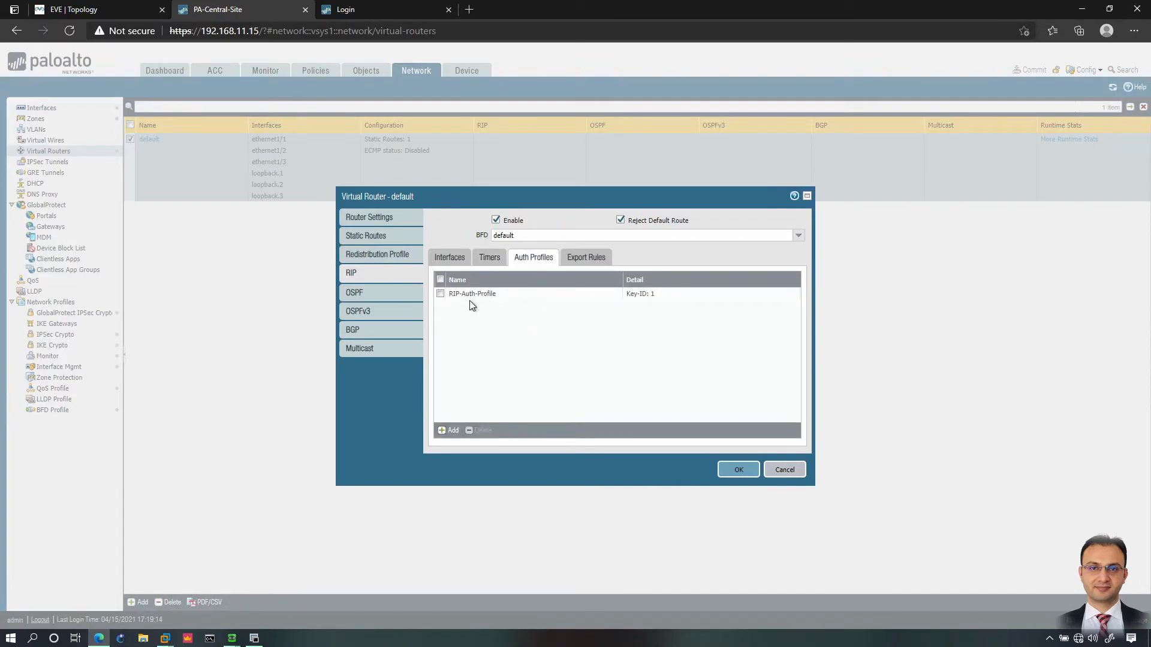
Step: Review the RIP interfaces and auth profiles, discarding an unneeded new auth profile, before checking Export Rules
click(451, 258)
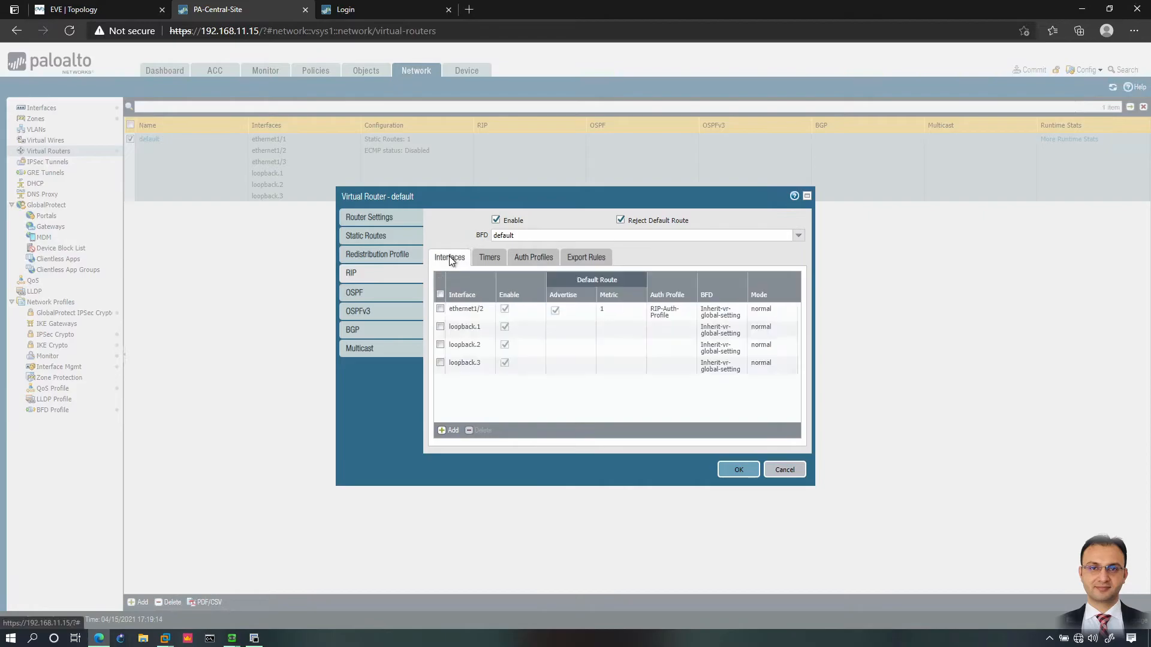
click(543, 261)
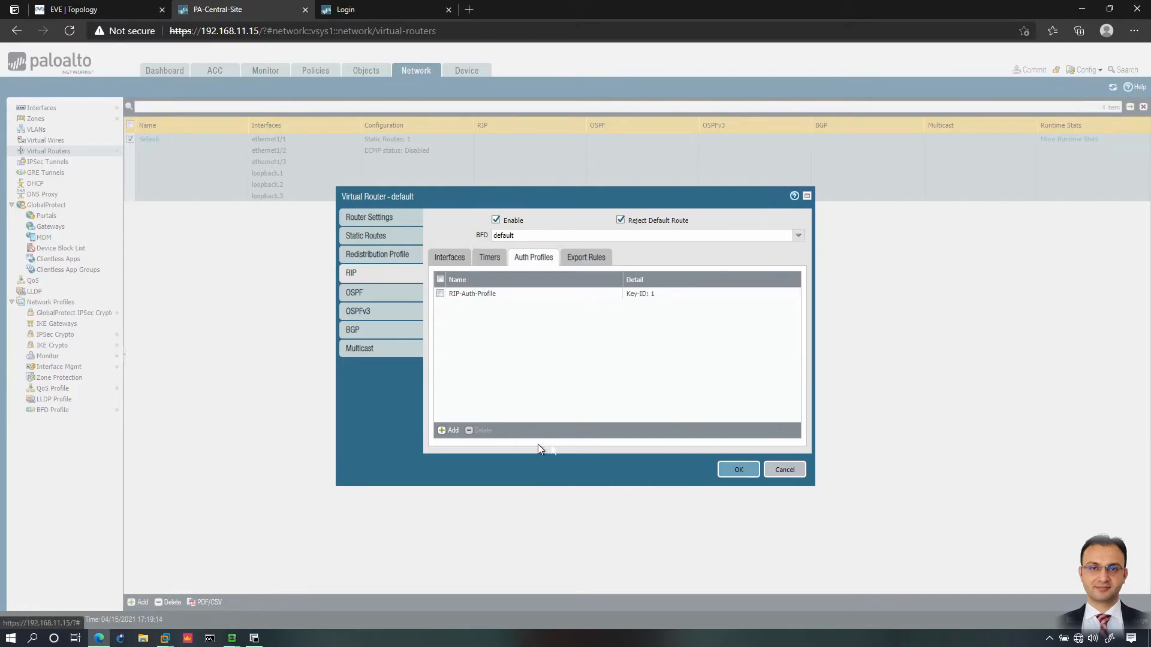
click(449, 430)
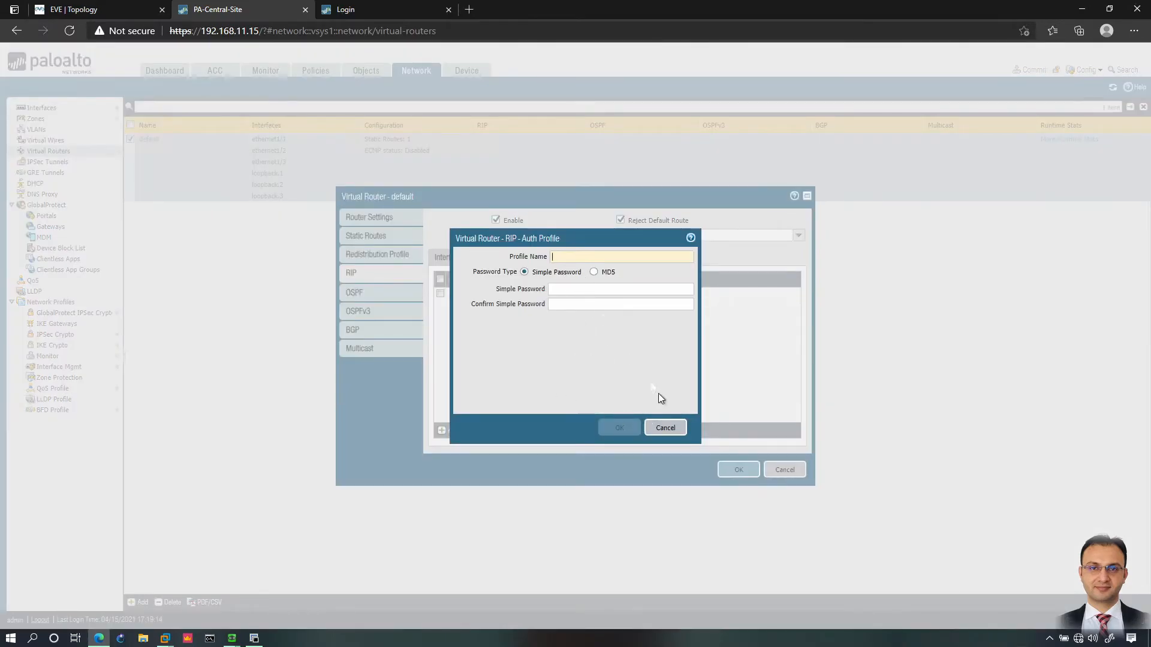
click(665, 427)
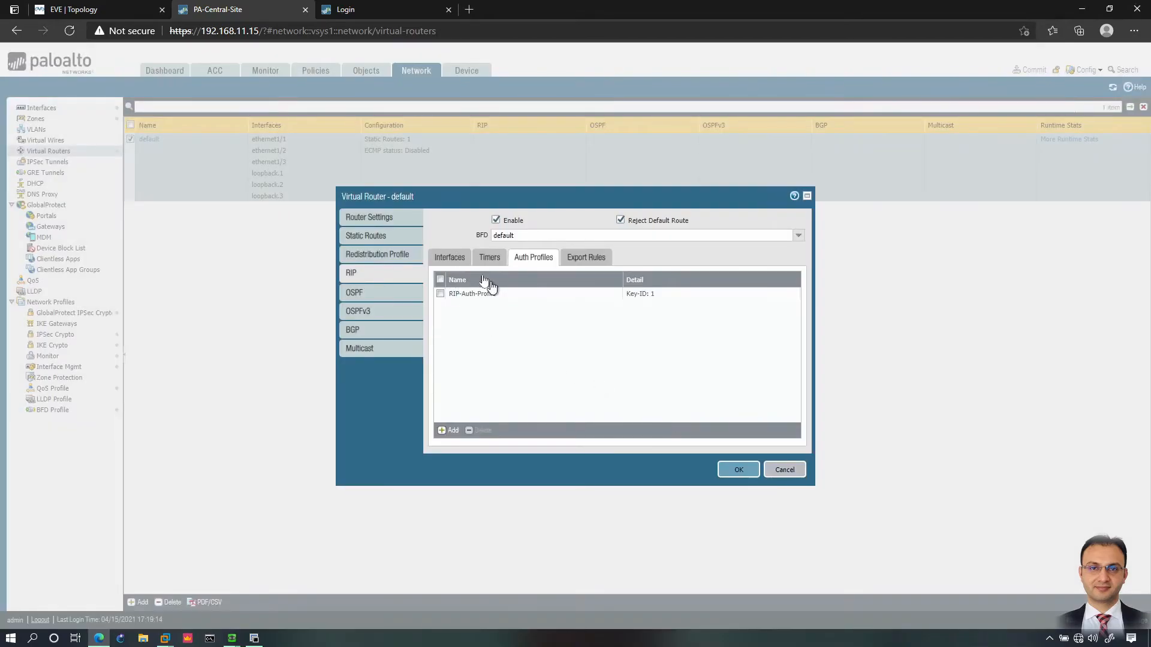
click(444, 262)
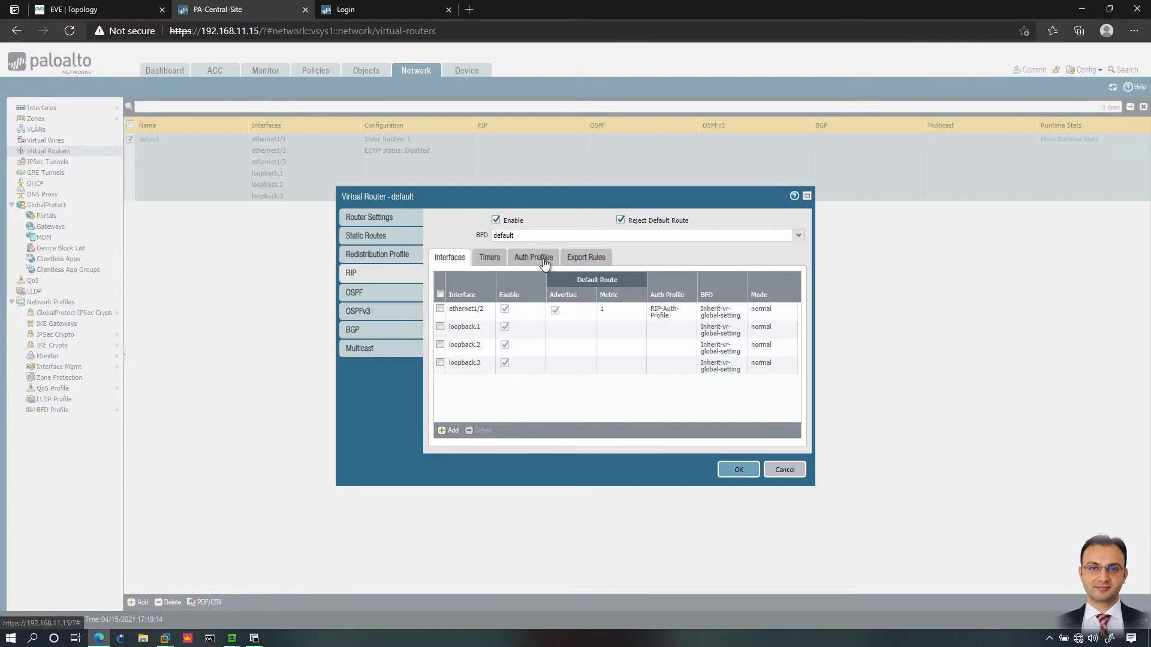
click(587, 264)
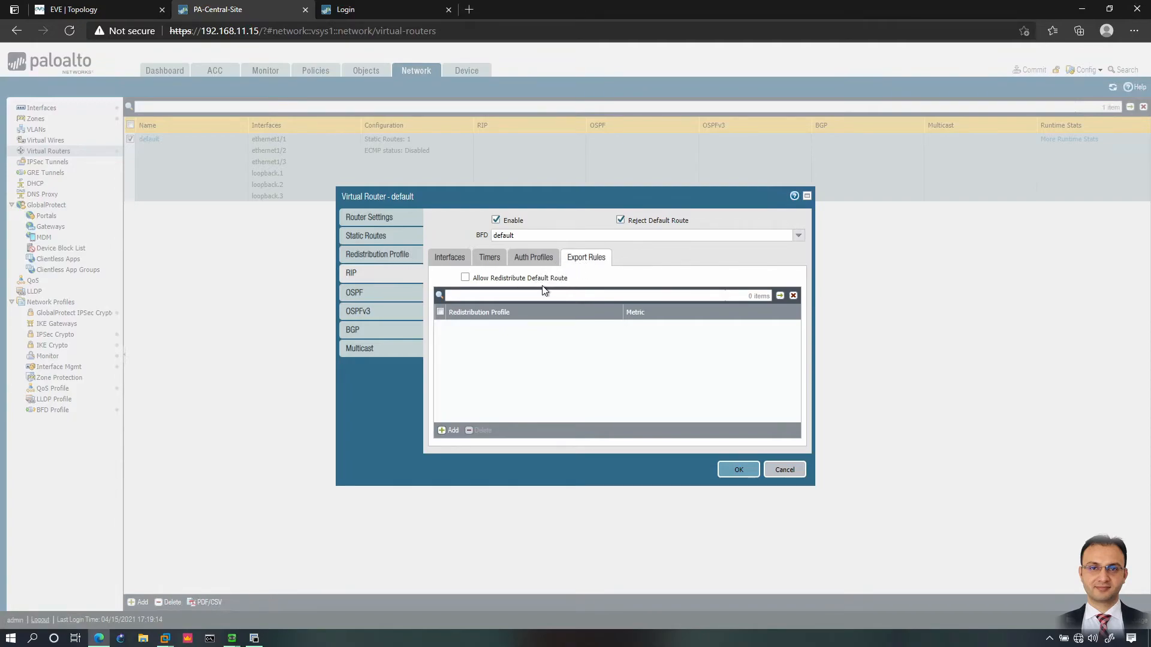
click(85, 10)
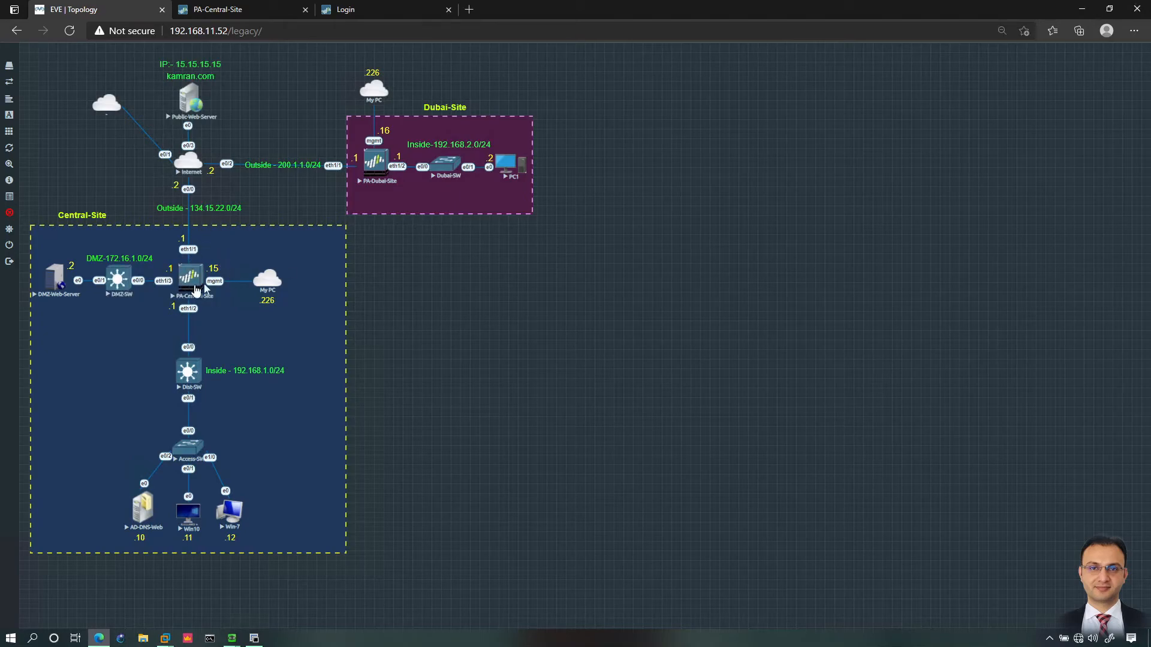
click(222, 9)
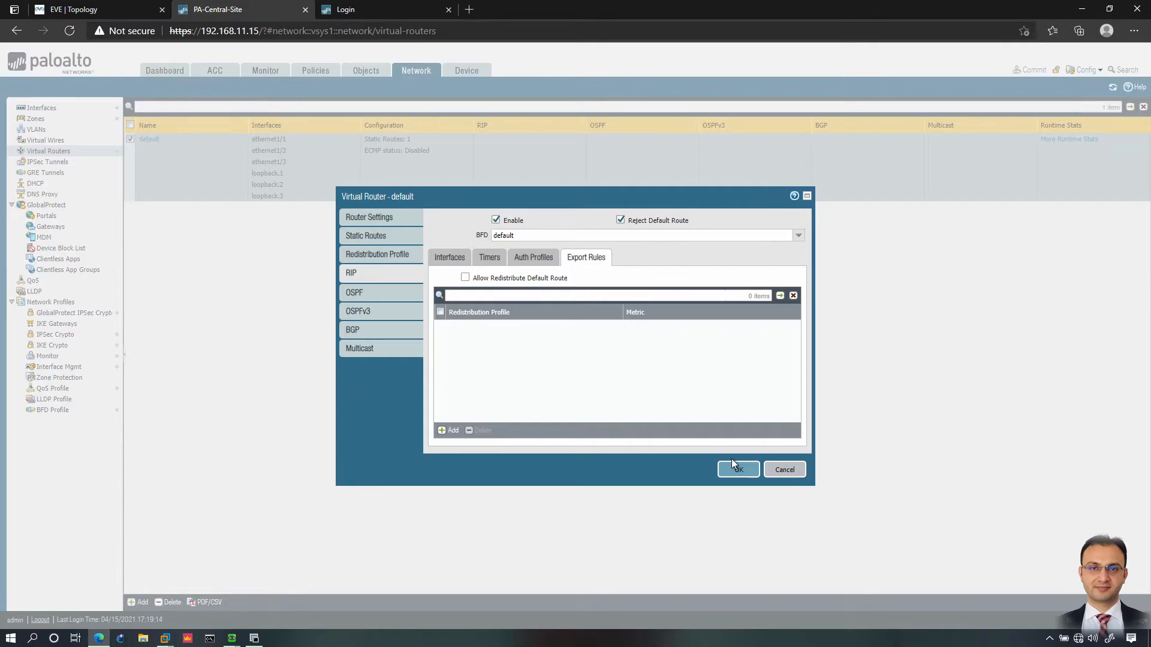
Step: Save the virtual router settings and commit the configuration to the firewall
click(738, 474)
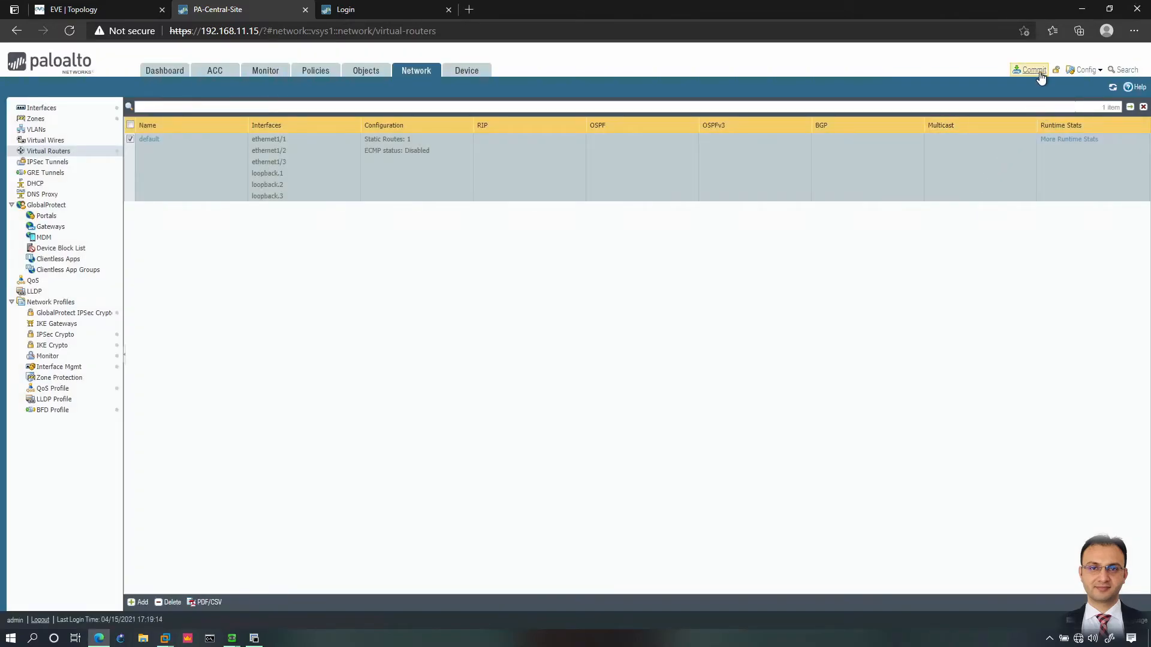
click(1039, 73)
click(674, 472)
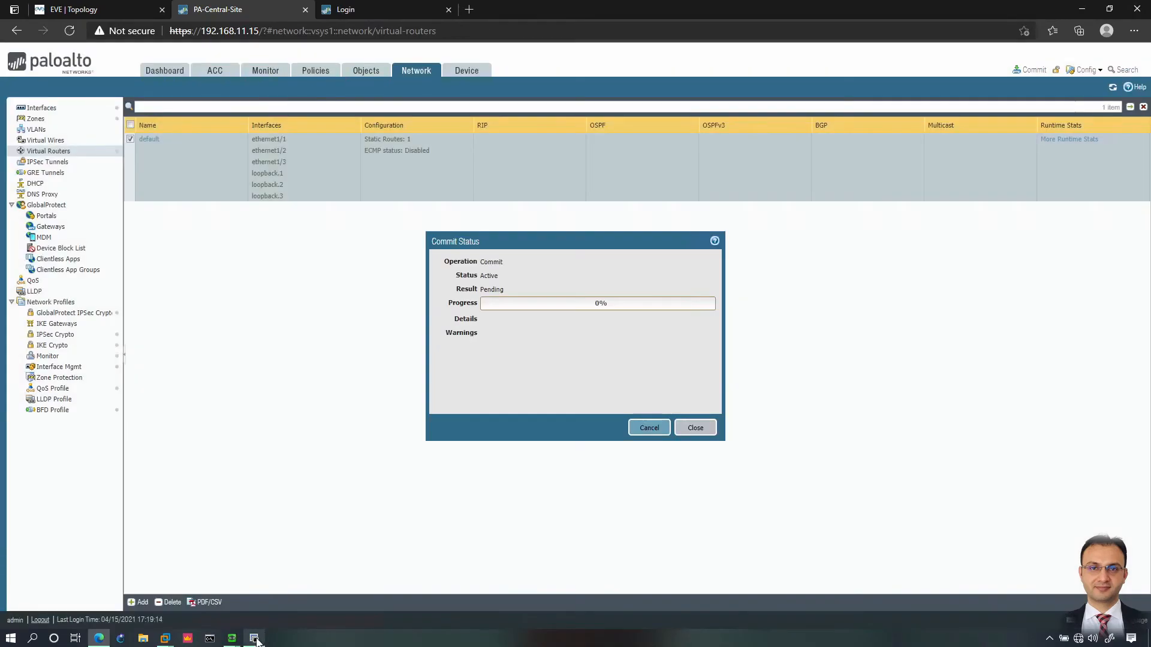
click(256, 638)
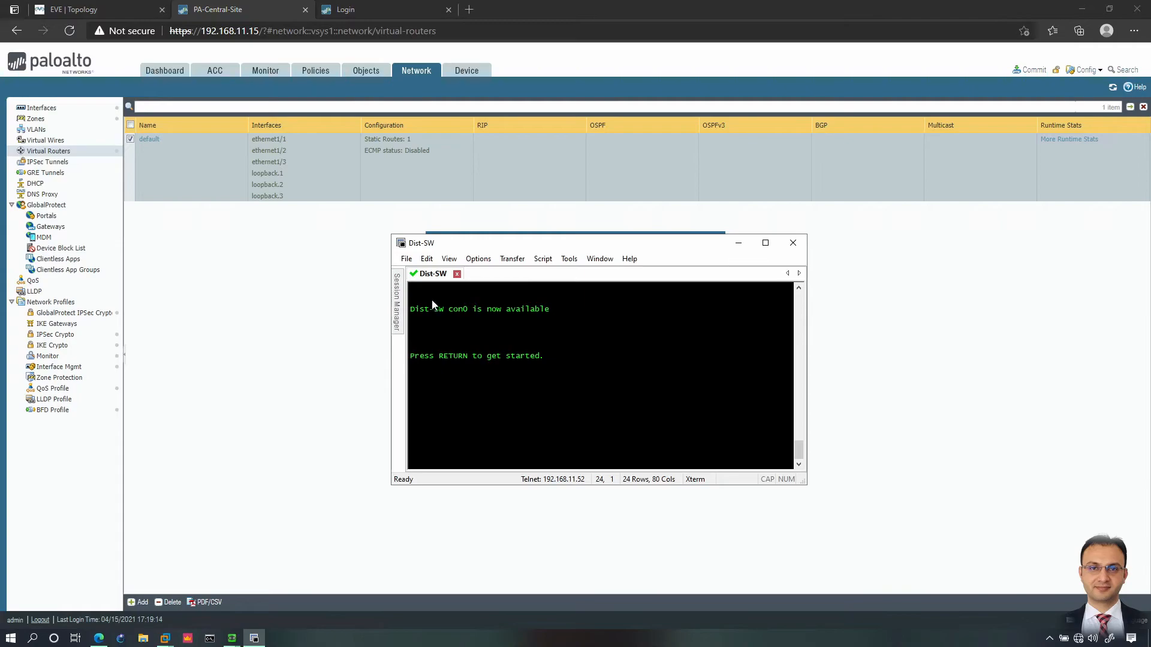
Step: On Dist-SW, enter privileged and global configuration mode and start the router rip process
key(Return)
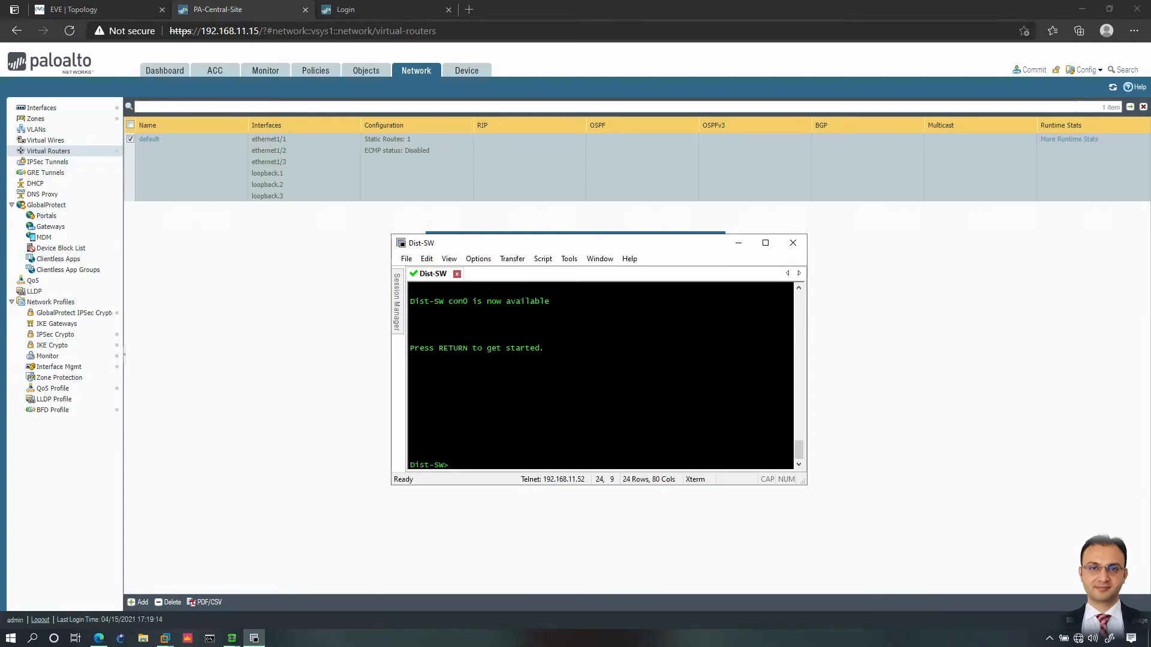
text(en)
key(Return)
text(conf t)
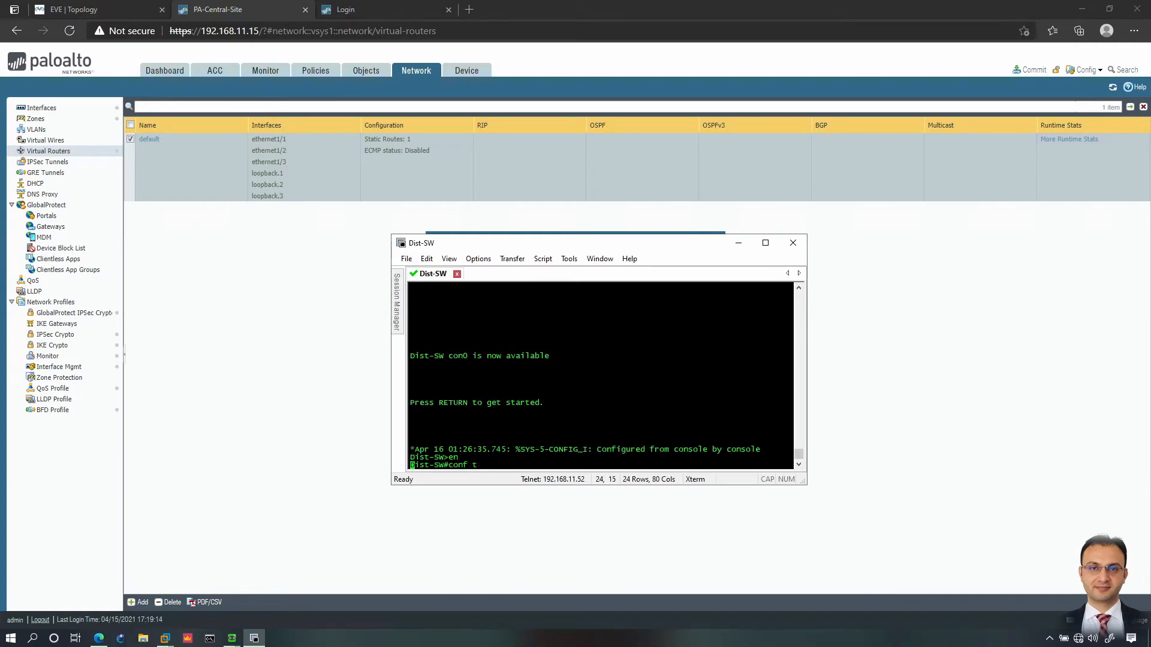
key(Return)
text(router rip)
key(Return)
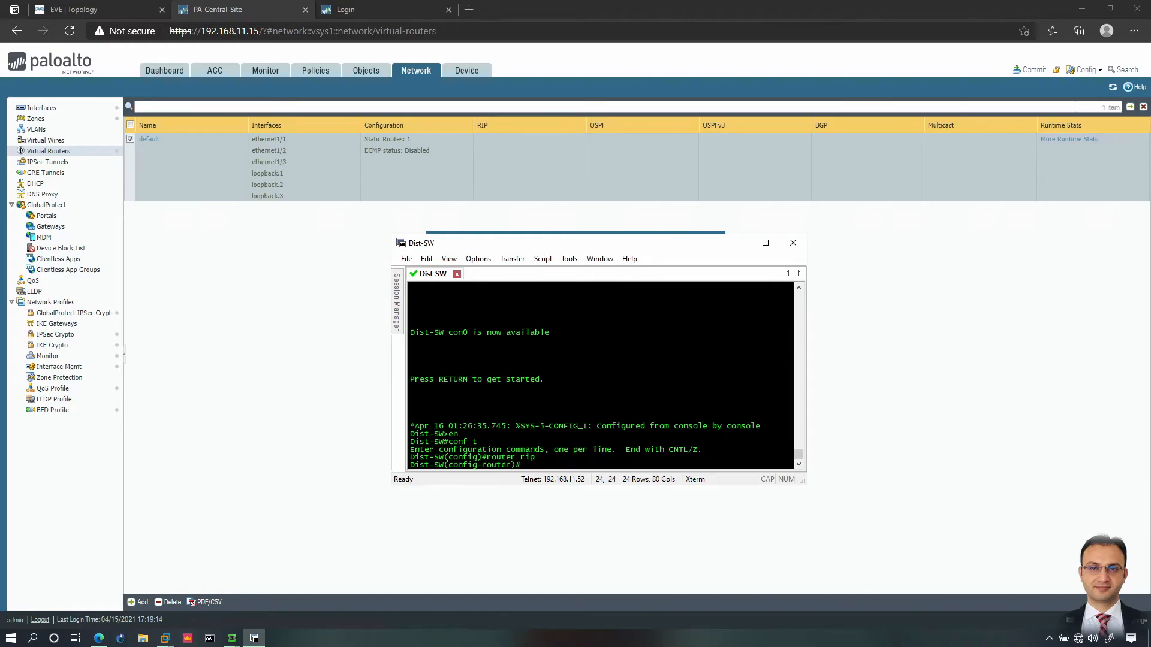
Step: Configure RIP version 2 without auto-summary, advertising networks 20.1.1.0 and 0.0.0.0
text(no auto)
key(Tab)
key(Return)
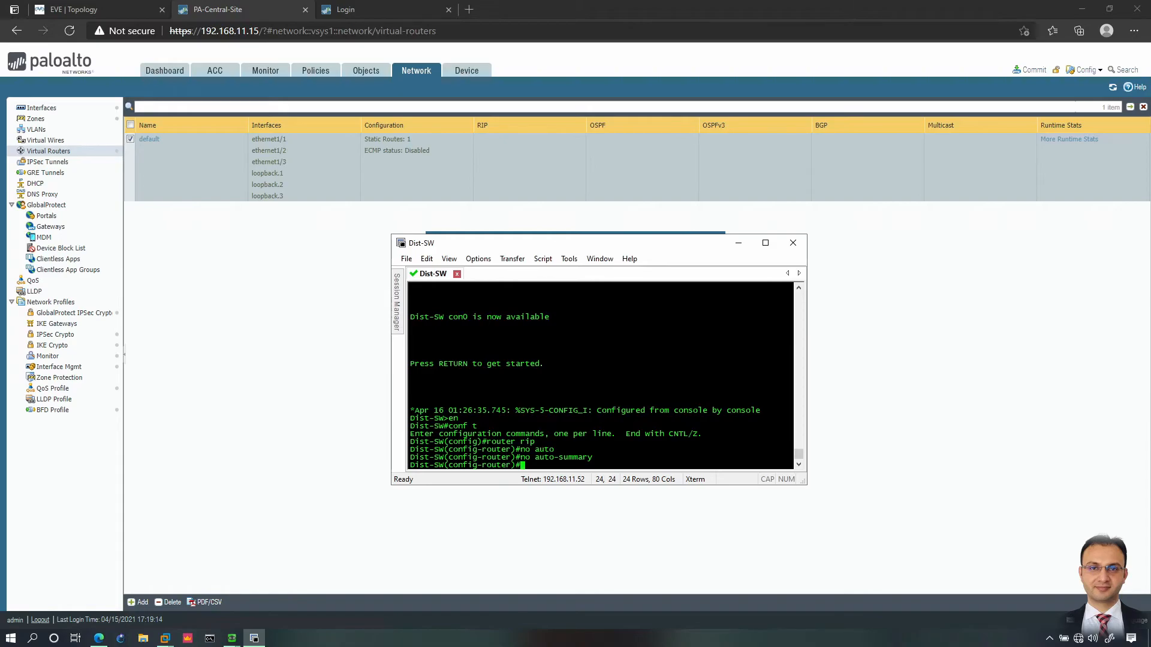
text(ver 2)
key(Return)
text(network )
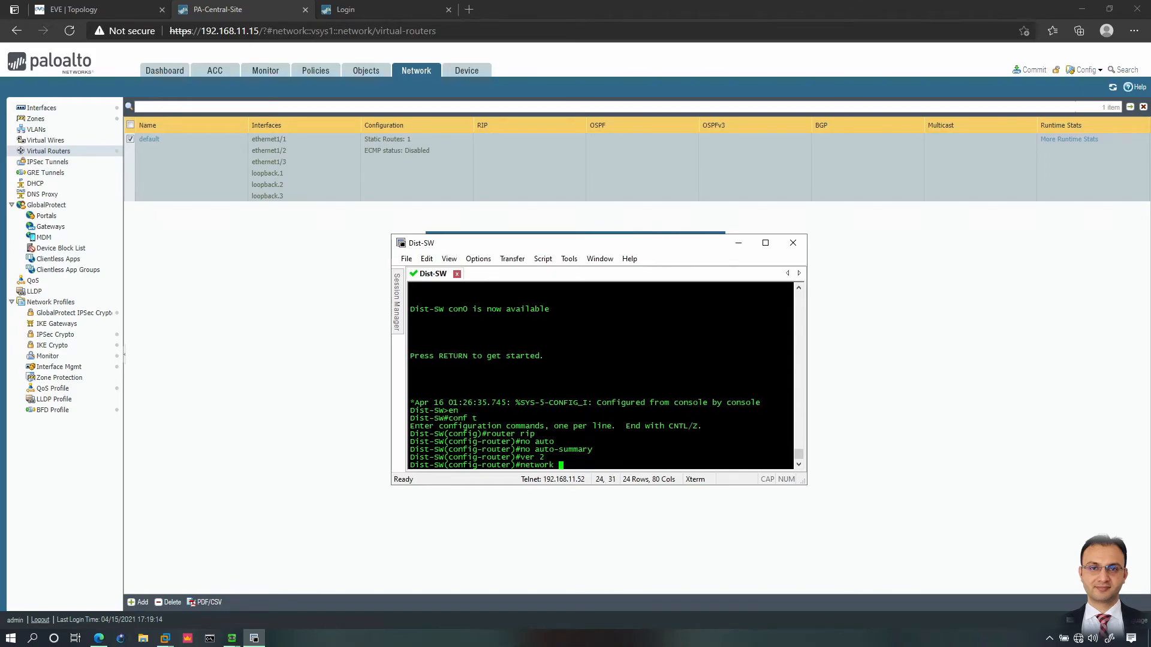
text(20.1.1.0)
key(Return)
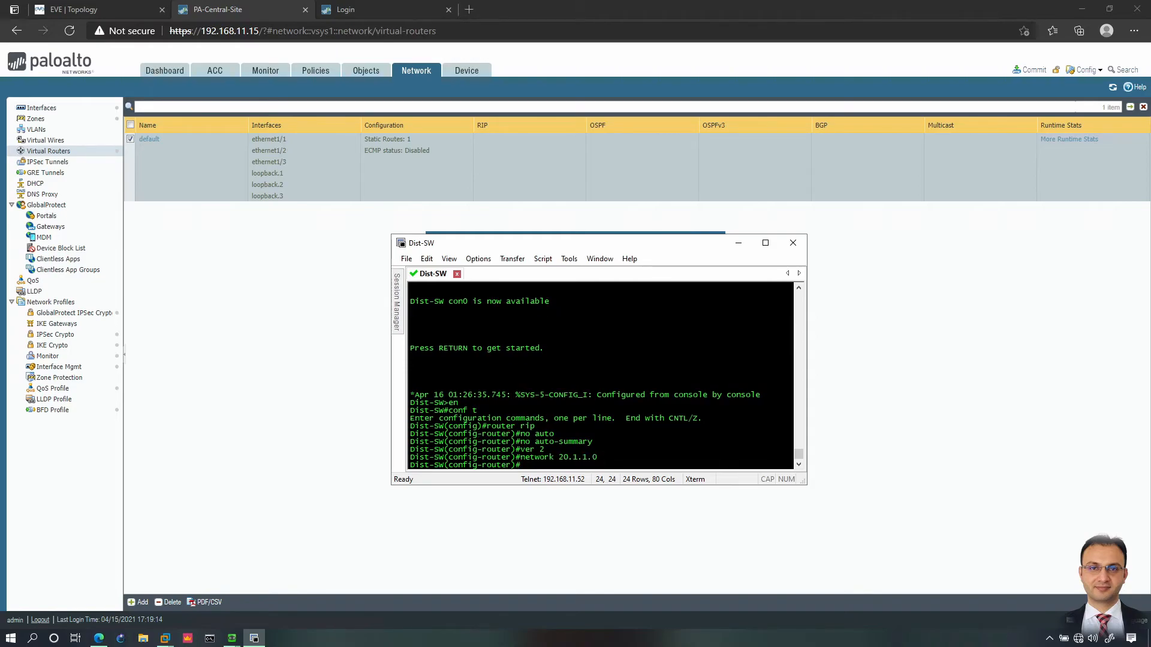
text(network 0.0.0.0)
key(Return)
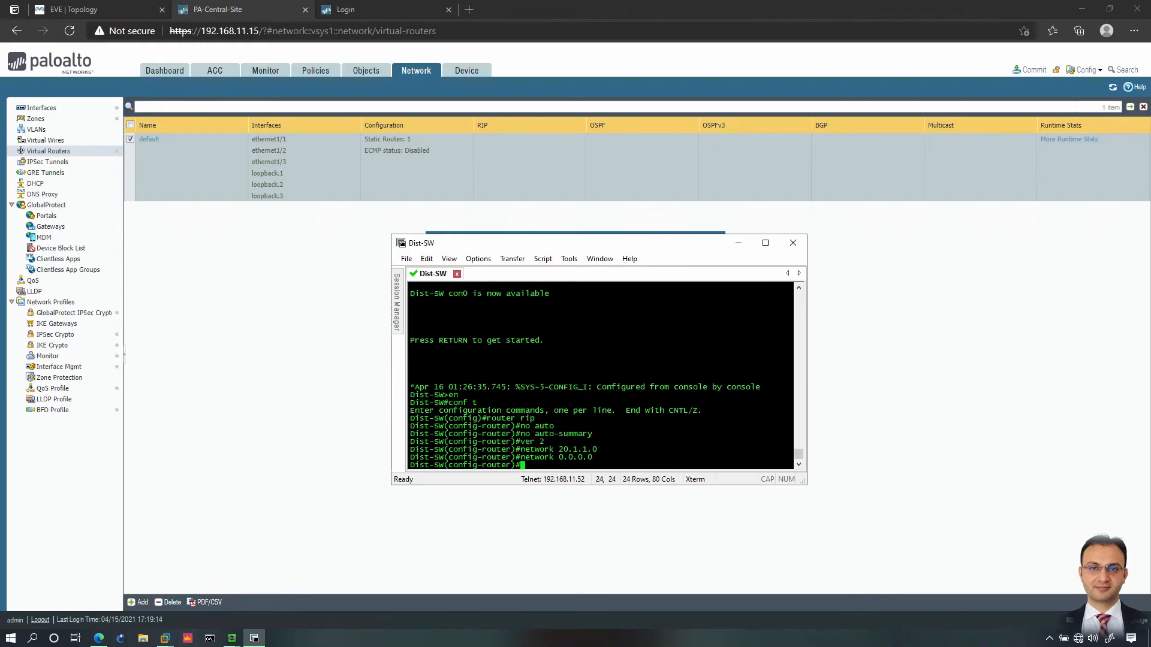
text(exit)
key(Return)
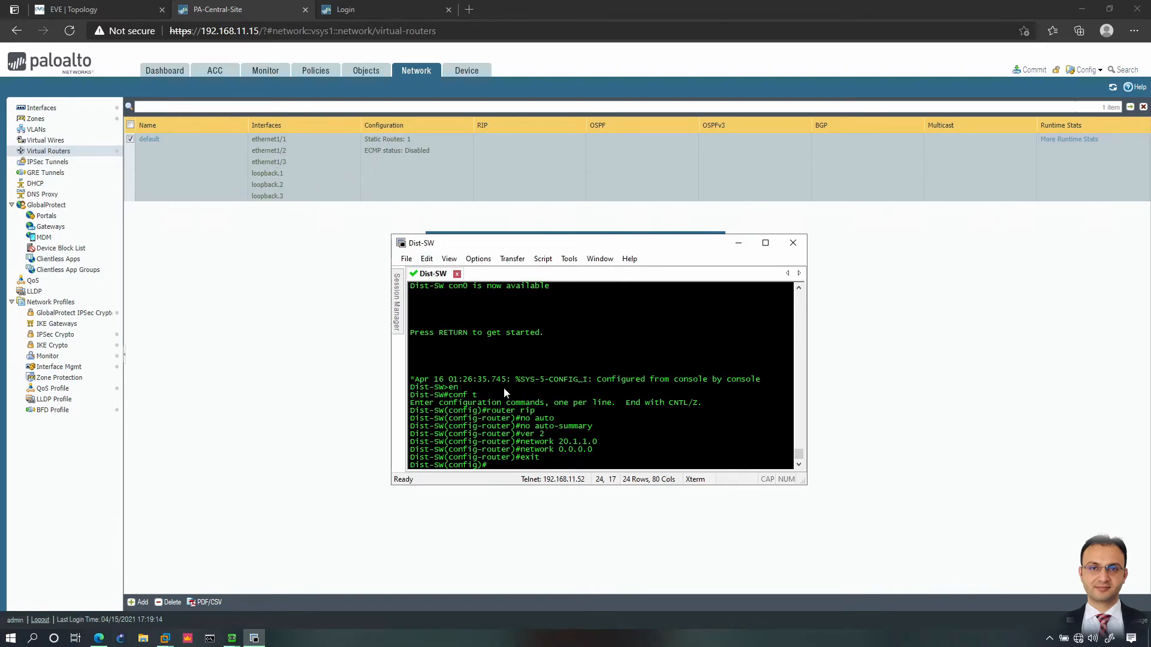
Step: Create key chain T with key 1 and its authentication key string
text(key cha)
key(Tab)
text(T)
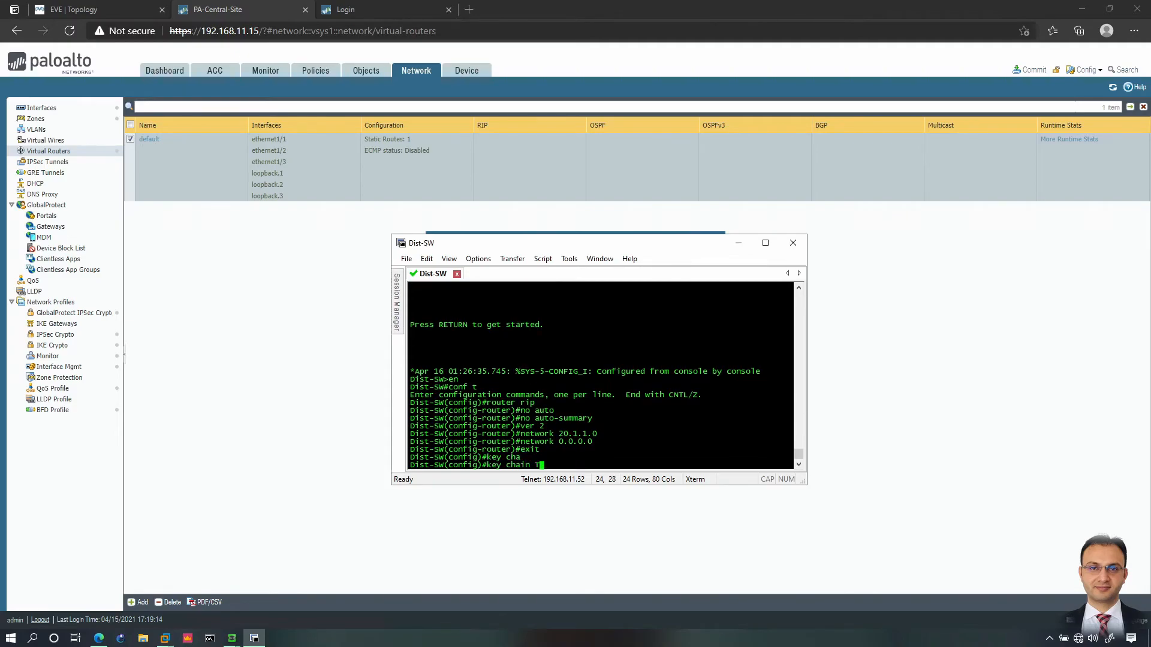
key(Return)
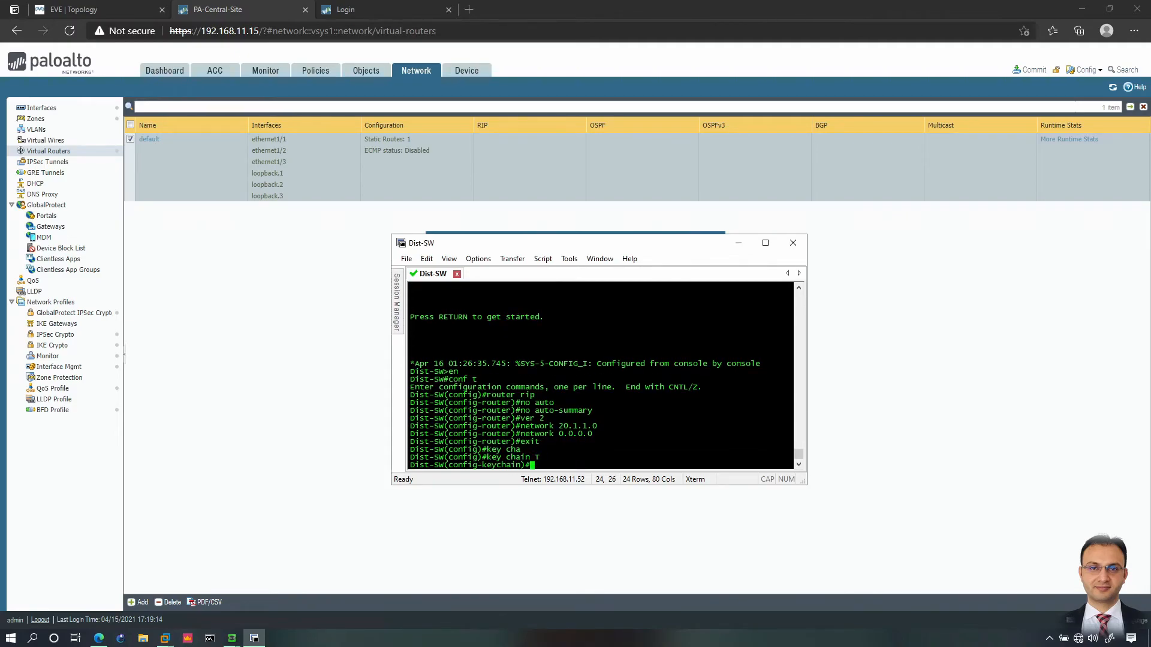
text(ke)
key(Tab)
text(1)
key(Return)
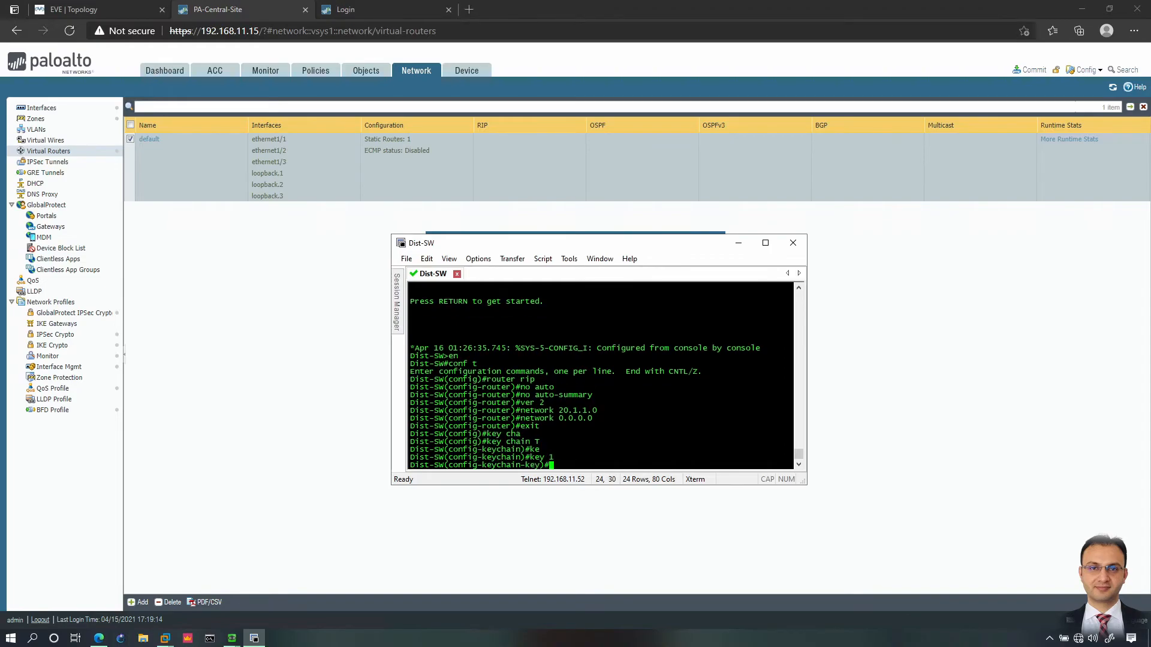
text(ke)
key(Tab)
text(Test123)
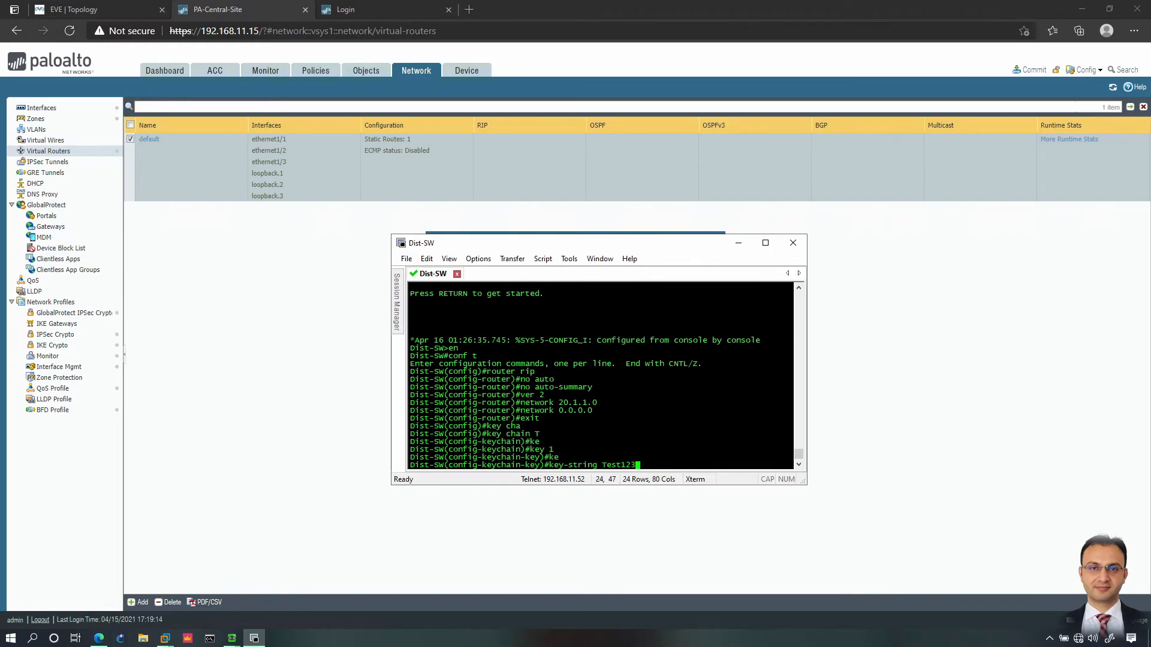
key(Return)
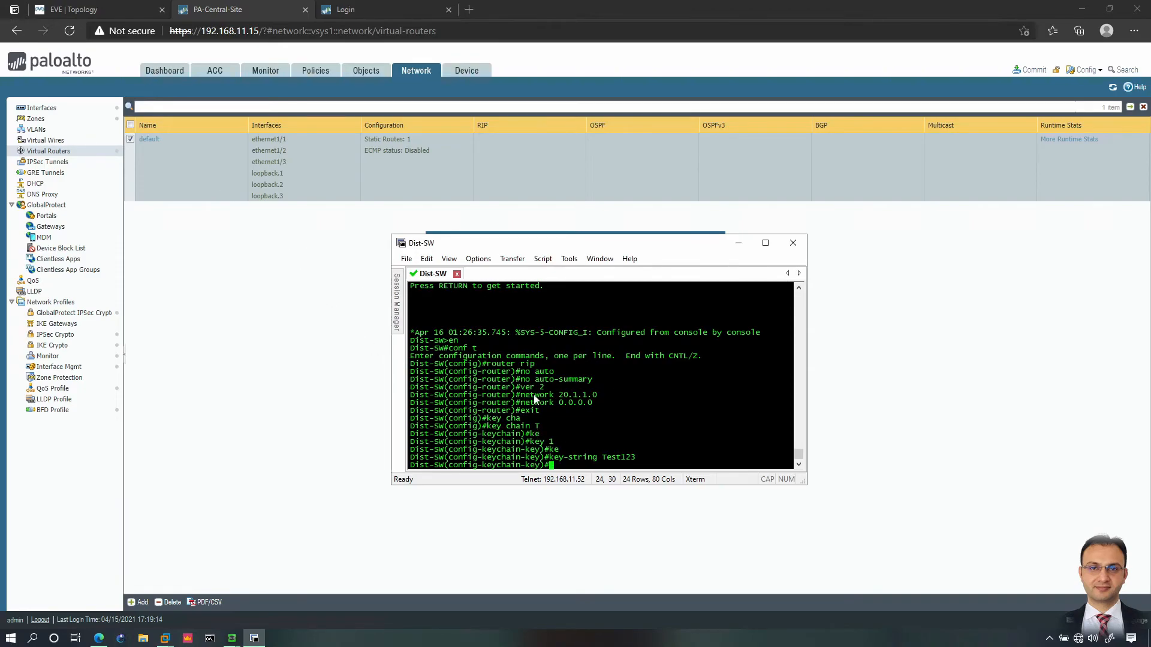
Step: Check the topology and the firewall's commit result, which failed
click(99, 12)
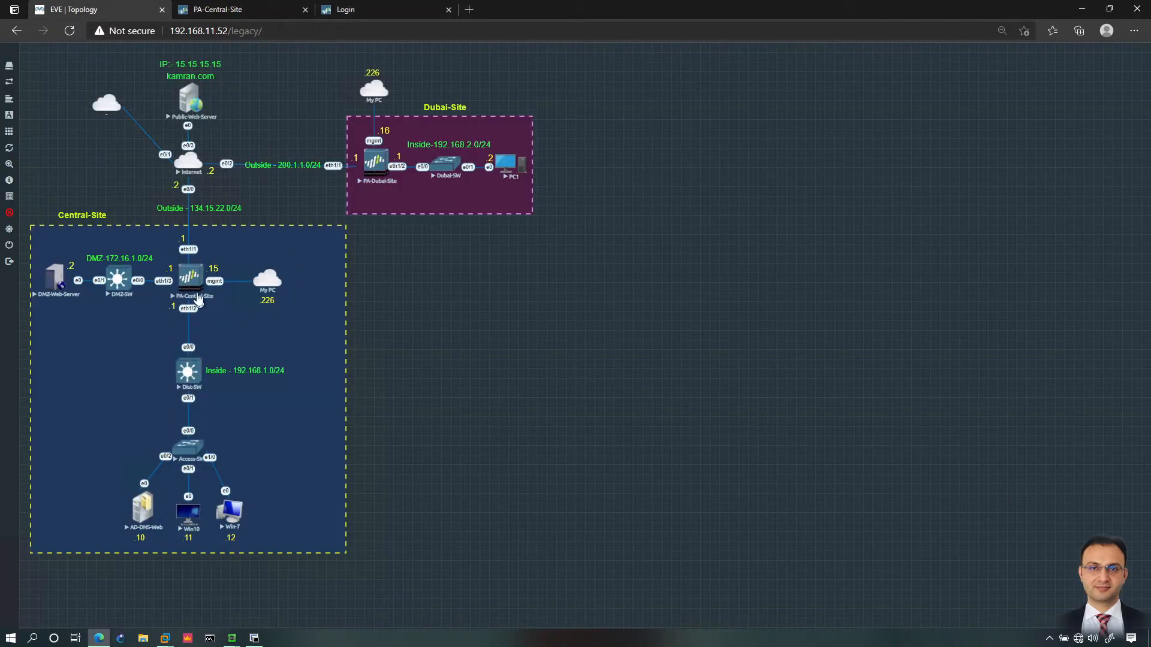
click(250, 13)
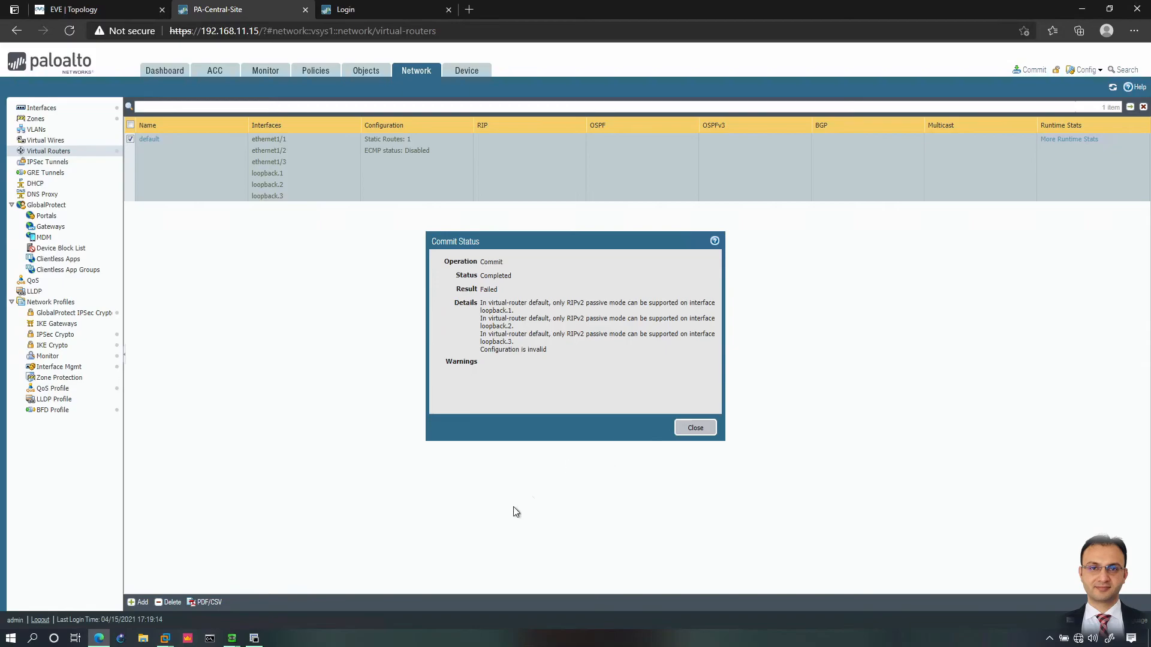
click(254, 638)
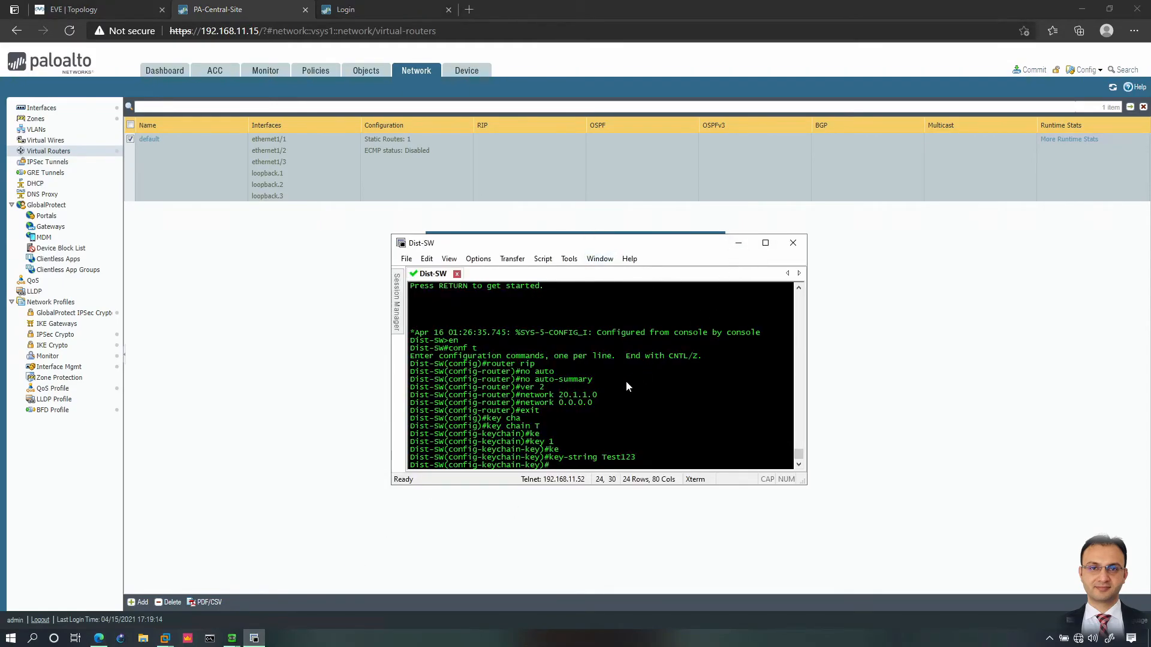
click(738, 243)
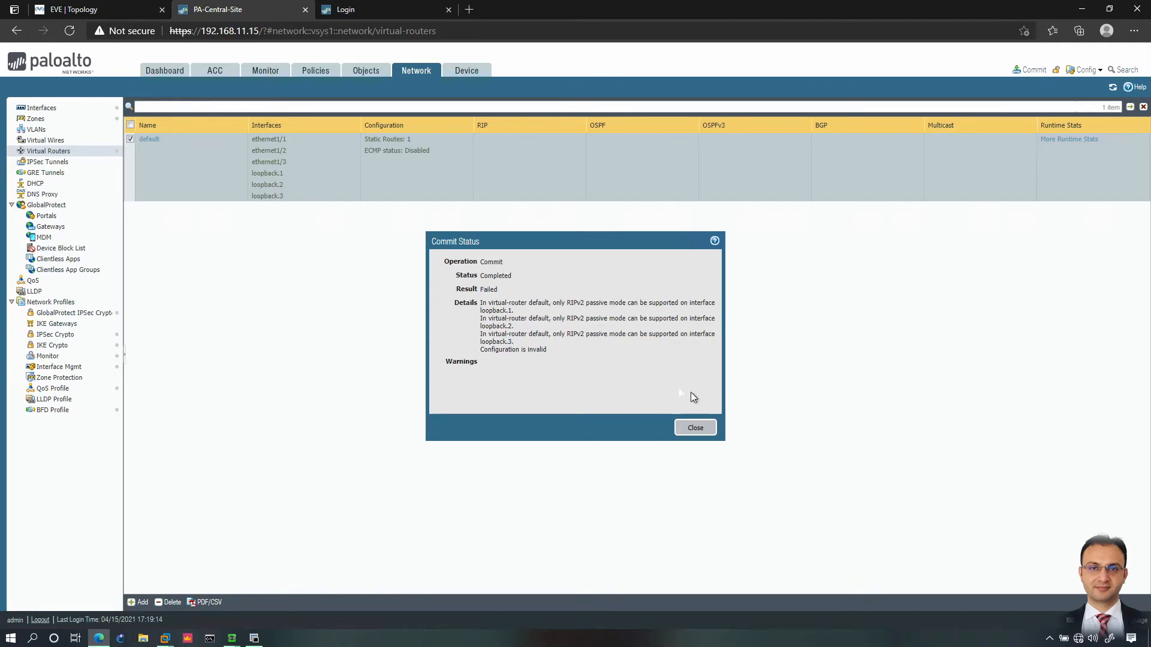
key(alt+Tab)
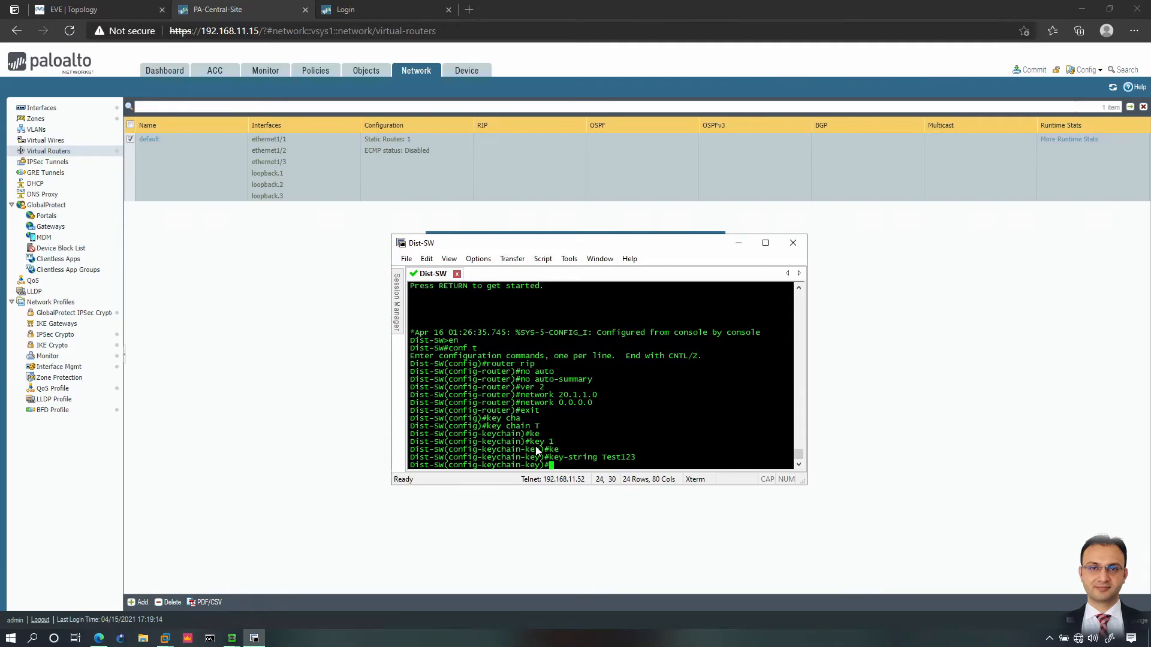
Step: On interface e0/0, apply RIP authentication key chain T
text(int e0/0)
key(Return)
text(ip rip authe)
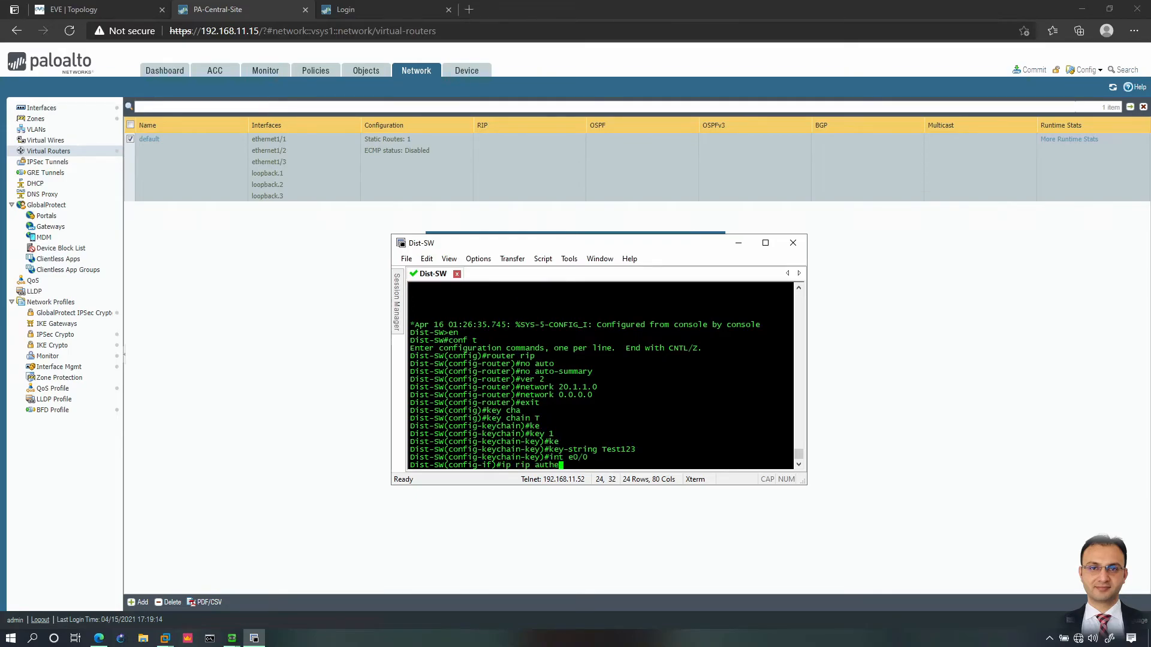
key(Tab)
text(ke)
key(Tab)
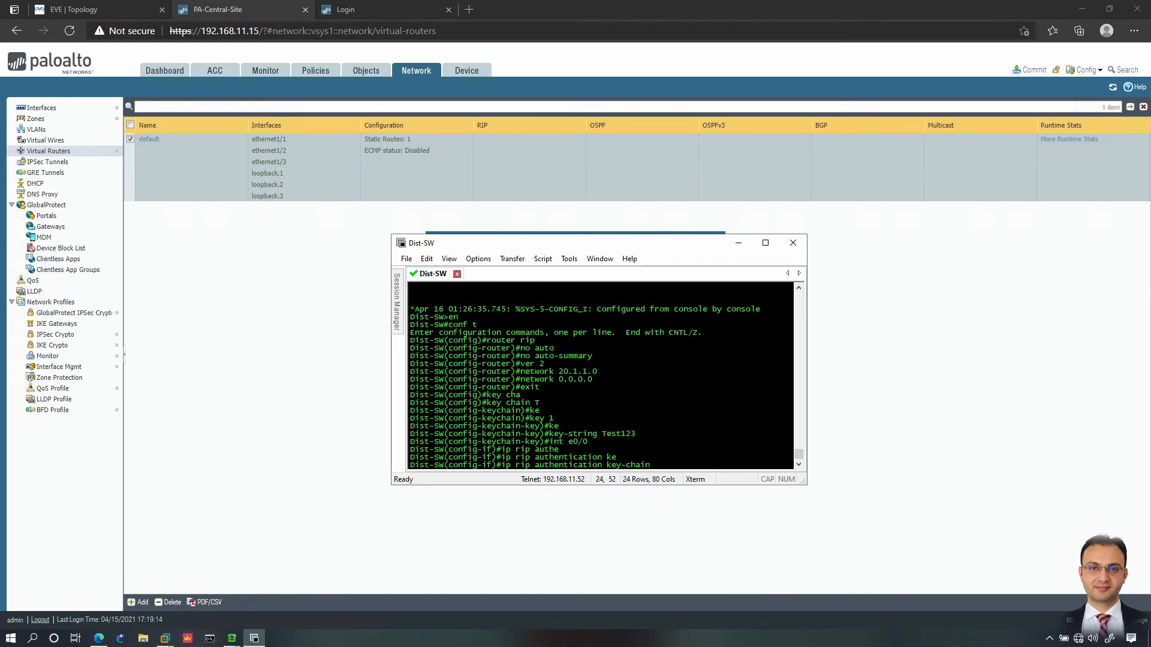
text(T ?)
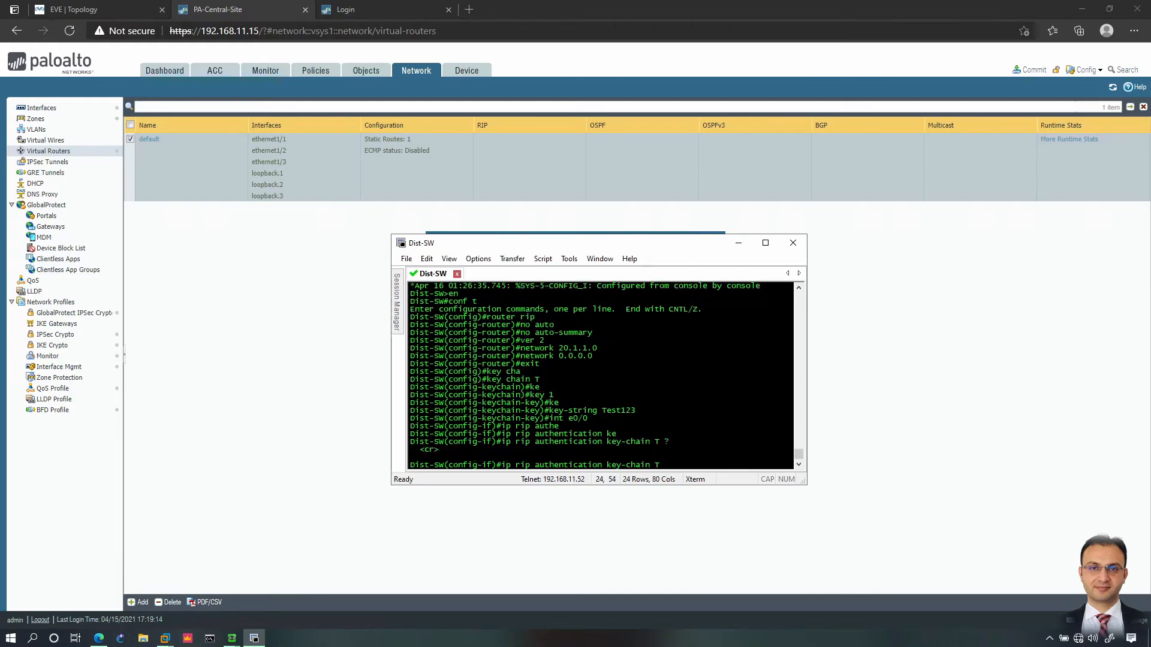
key(Return)
Step: Set e0/0's RIP authentication mode to md5
text(ip )
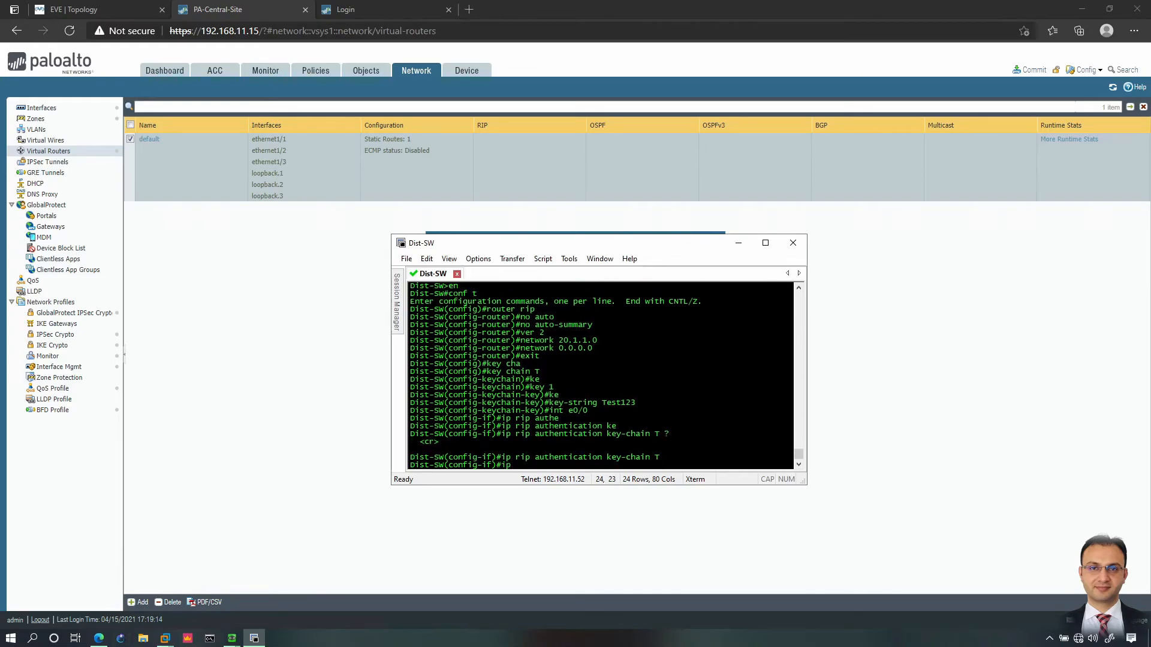
text(rip auth)
key(Tab)
text(mod)
key(Tab)
text(?)
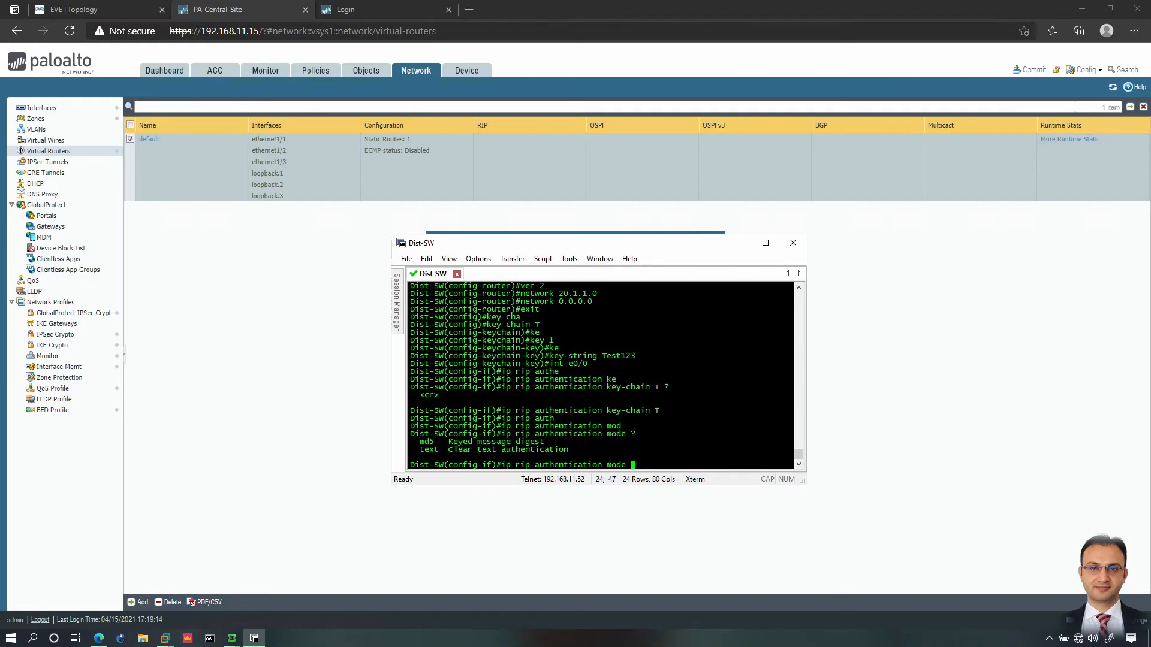
text(md)
key(Tab)
key(Return)
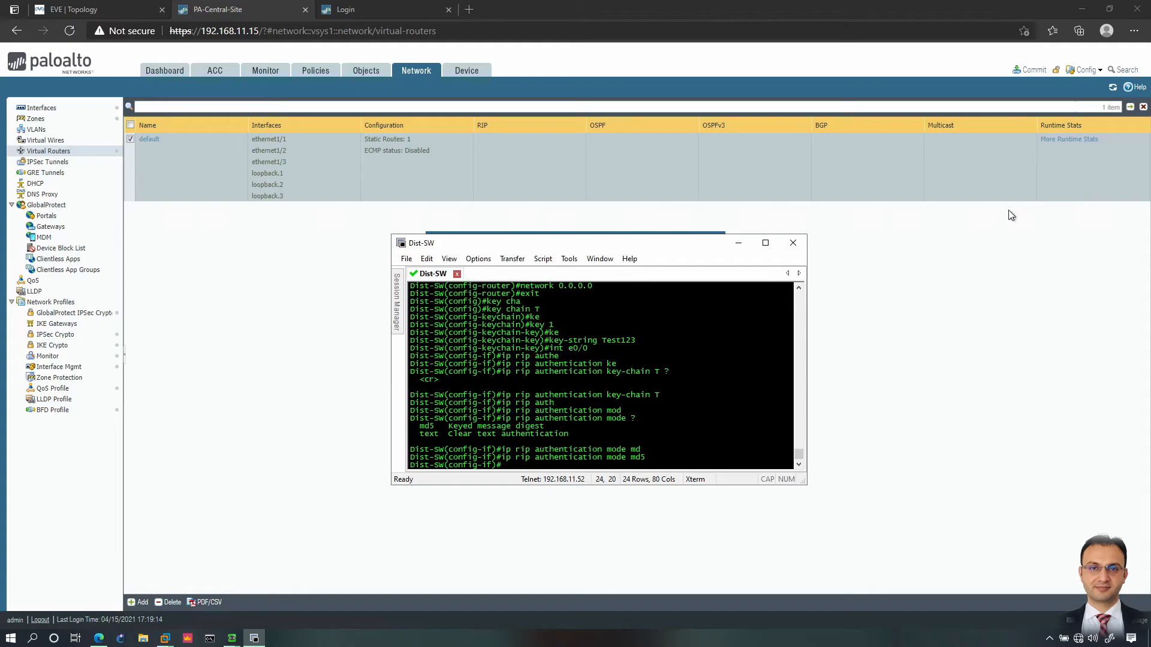
click(978, 292)
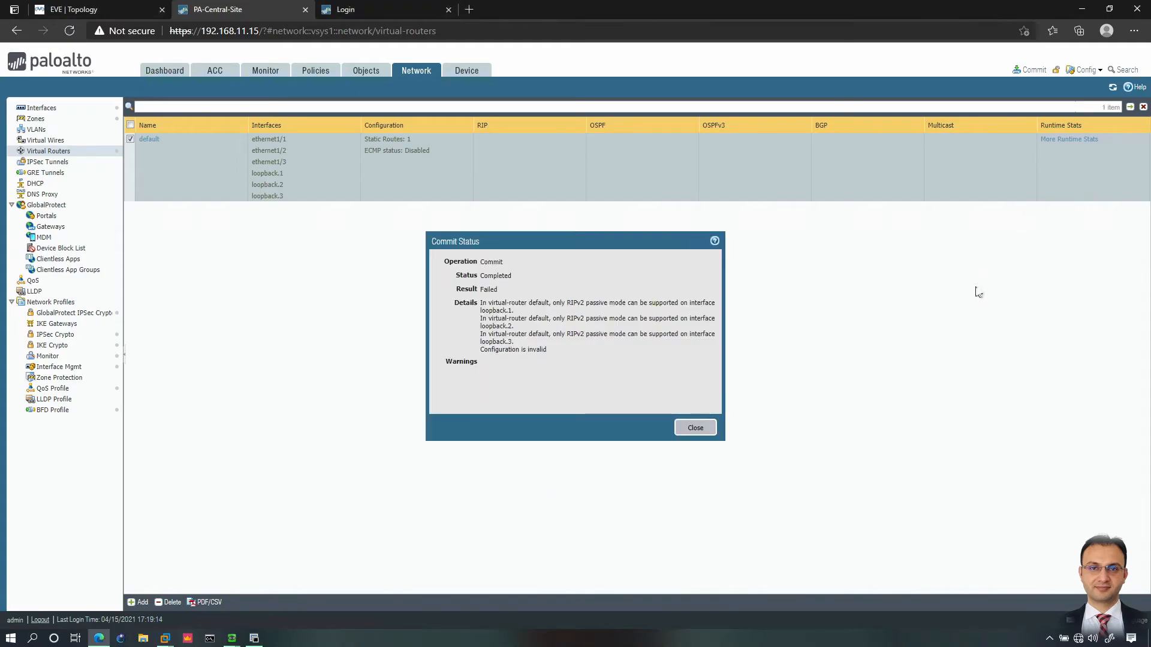
Step: Dismiss the failed commit and make loopback.1 a passive RIP interface on the default virtual router
click(694, 428)
click(149, 140)
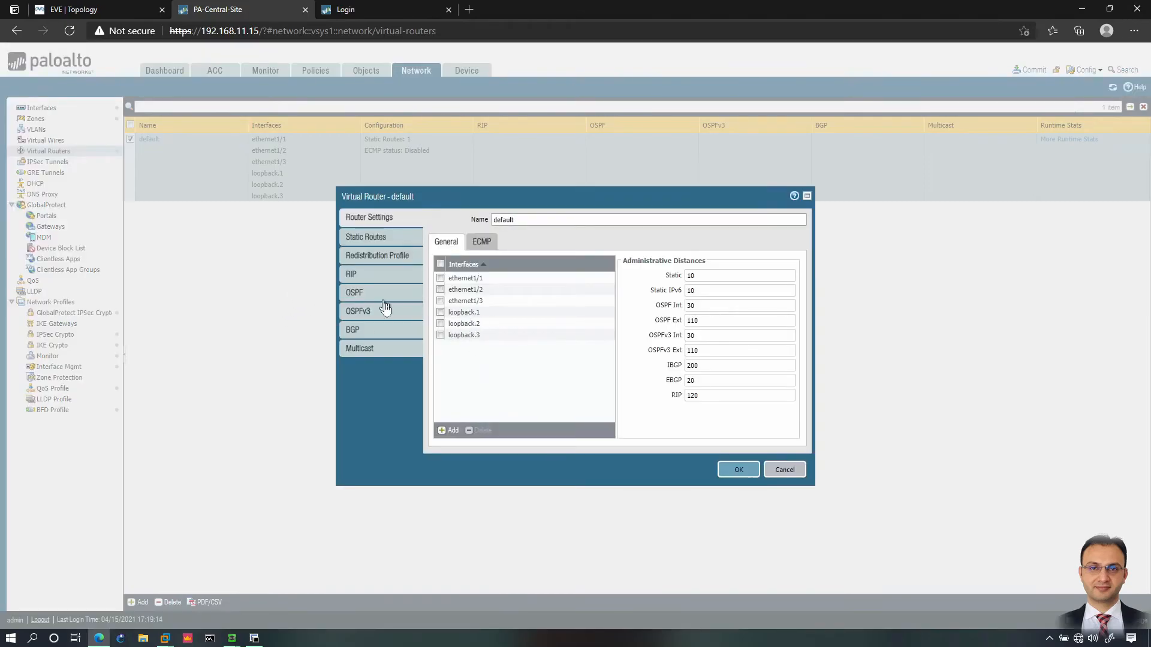
click(354, 275)
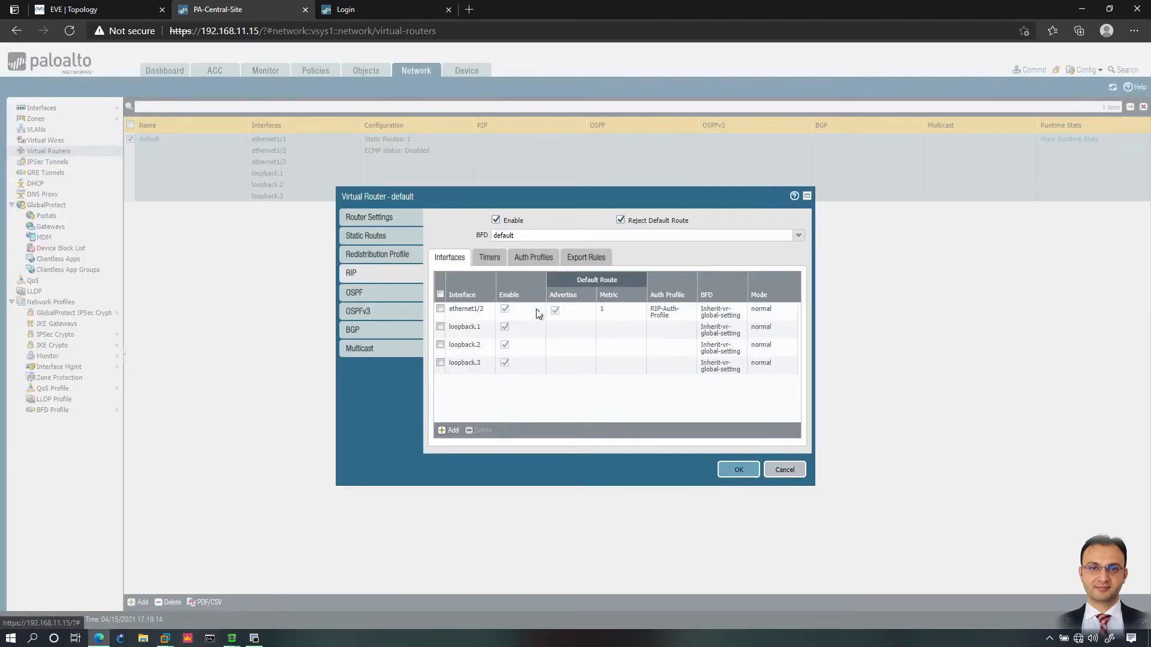
click(464, 328)
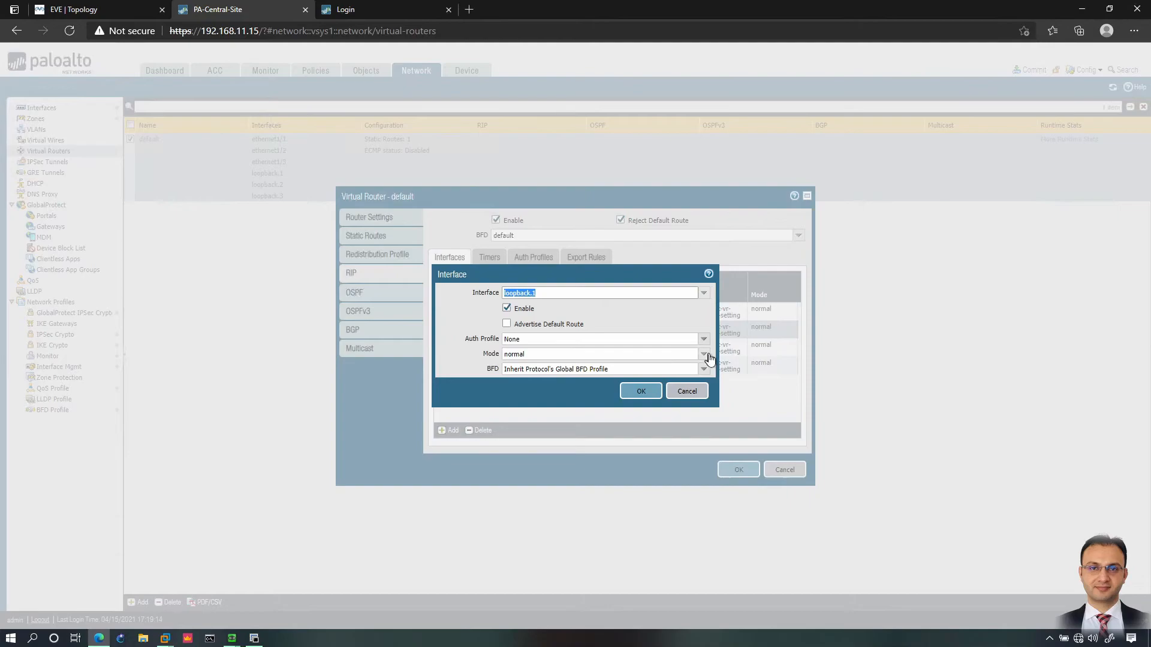
click(704, 354)
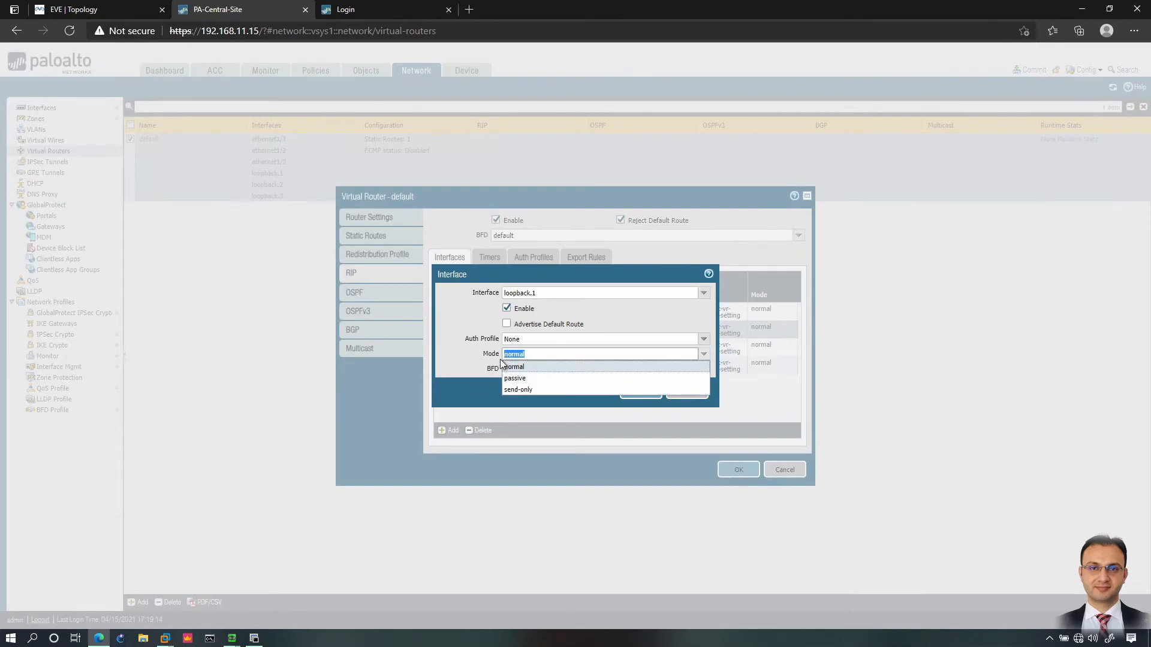
click(520, 378)
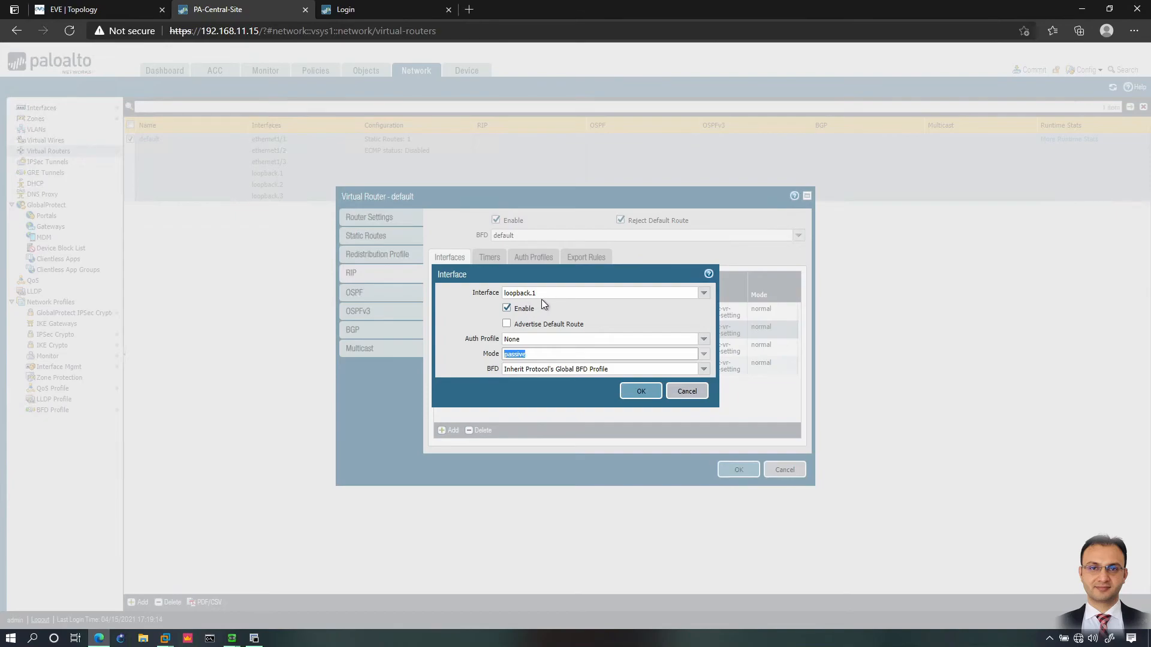
click(652, 395)
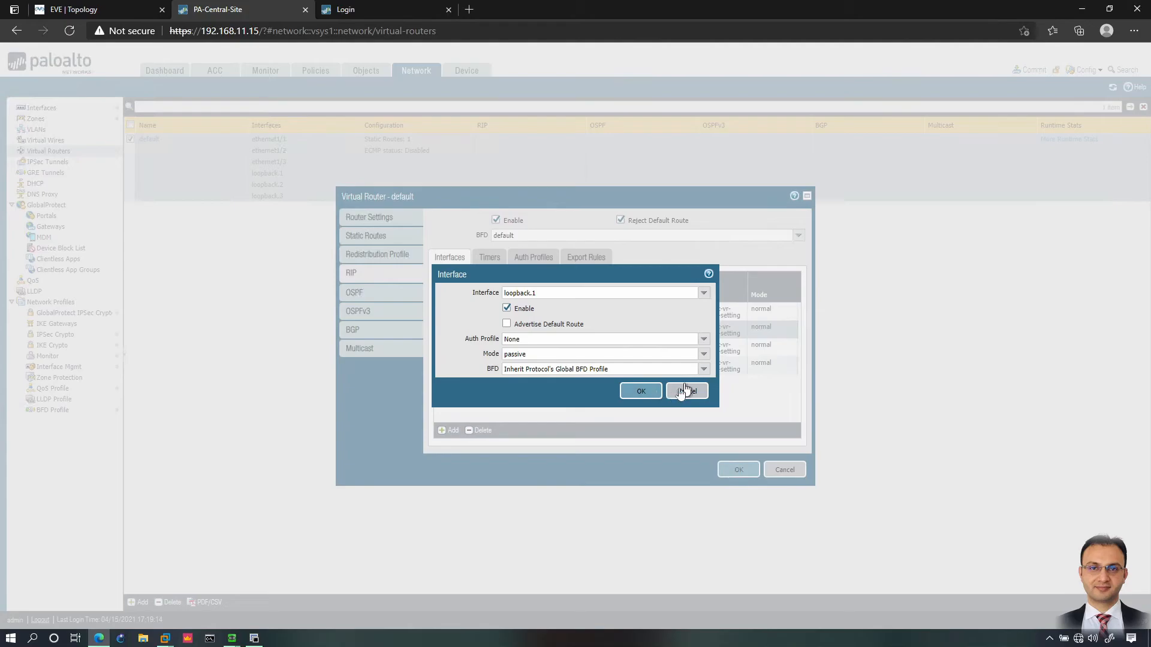
Step: Make loopback.2 and loopback.3 passive, save the virtual router, and start a commit
click(506, 347)
double_click(506, 345)
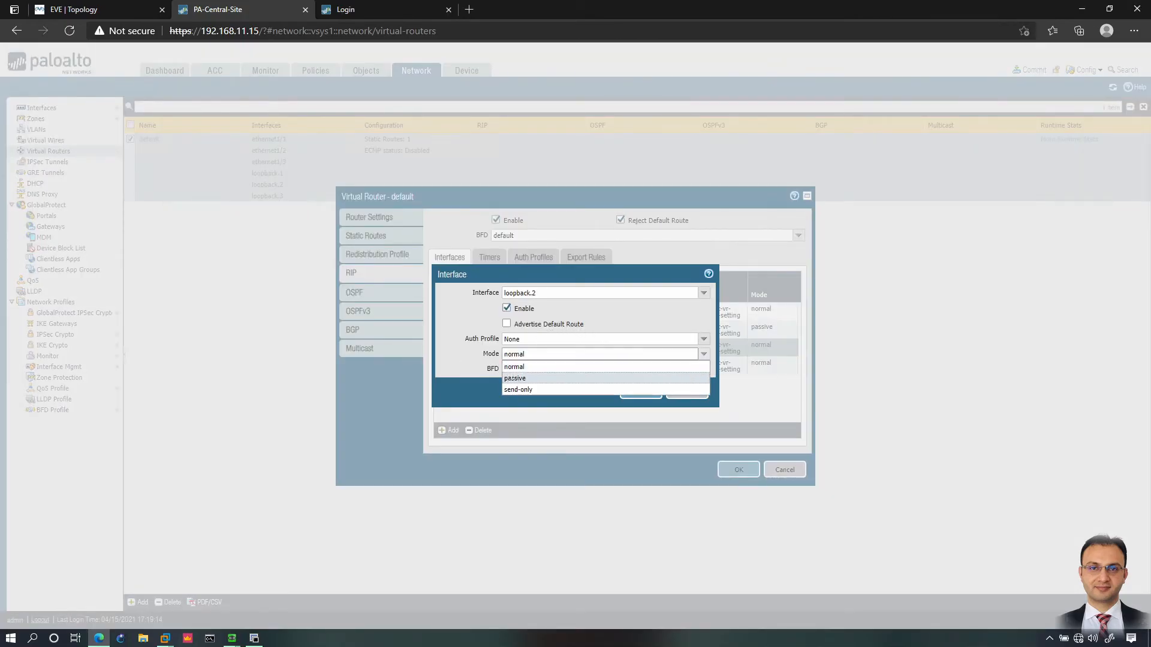
click(514, 379)
click(640, 392)
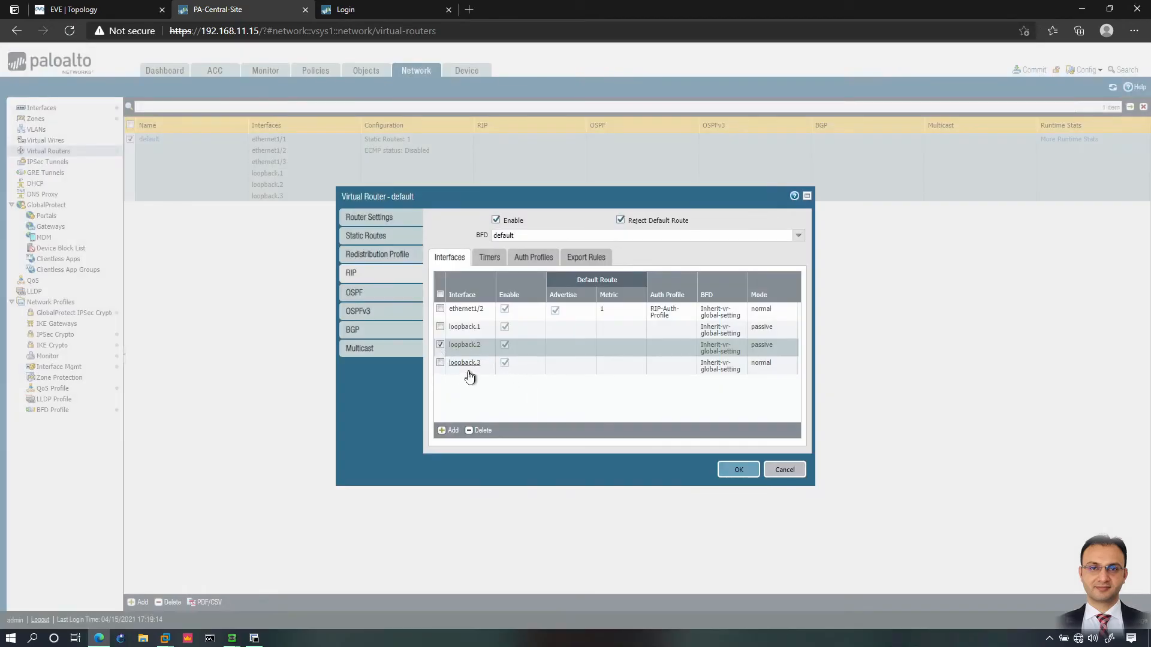
click(472, 364)
click(701, 355)
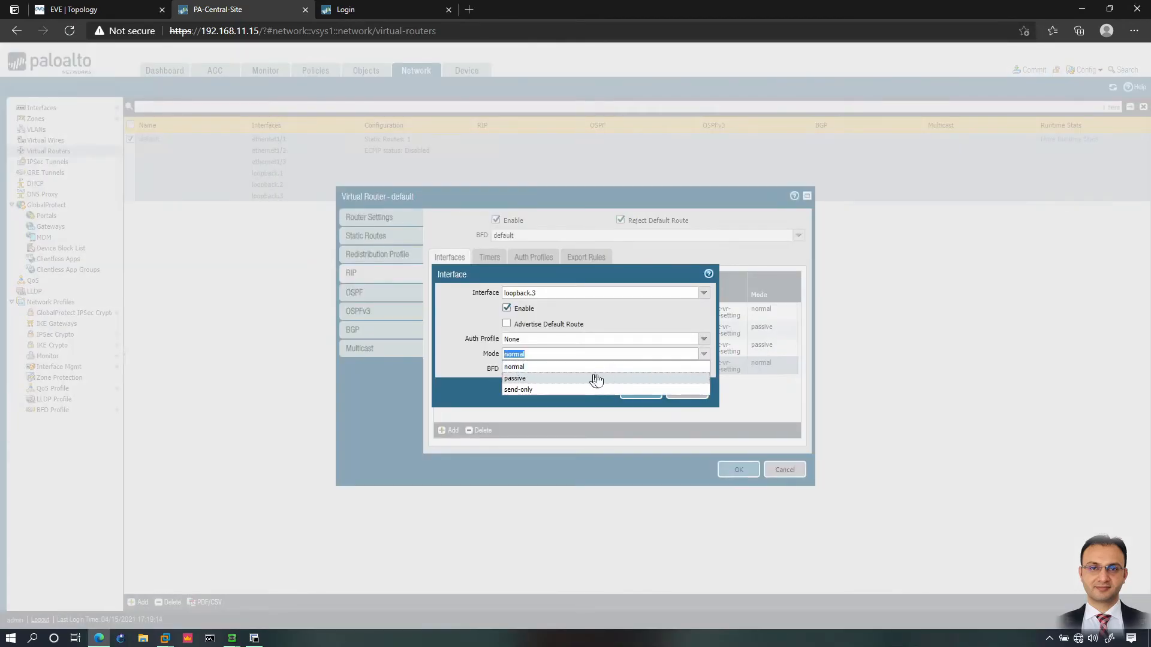
click(516, 379)
click(640, 393)
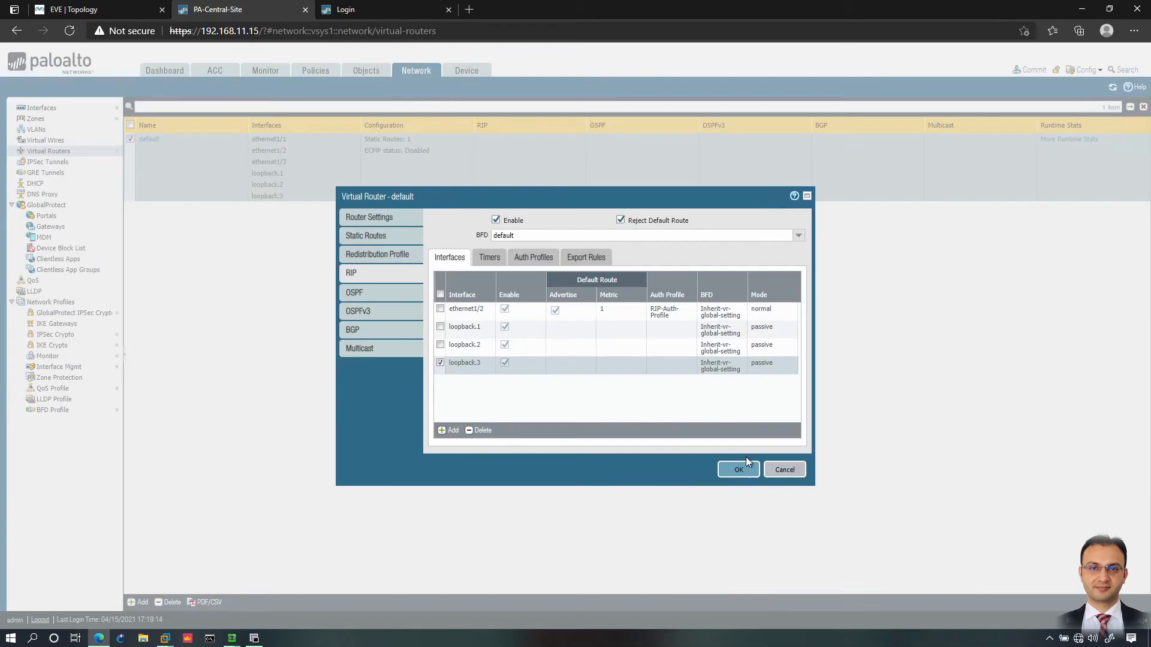
click(736, 470)
click(1029, 76)
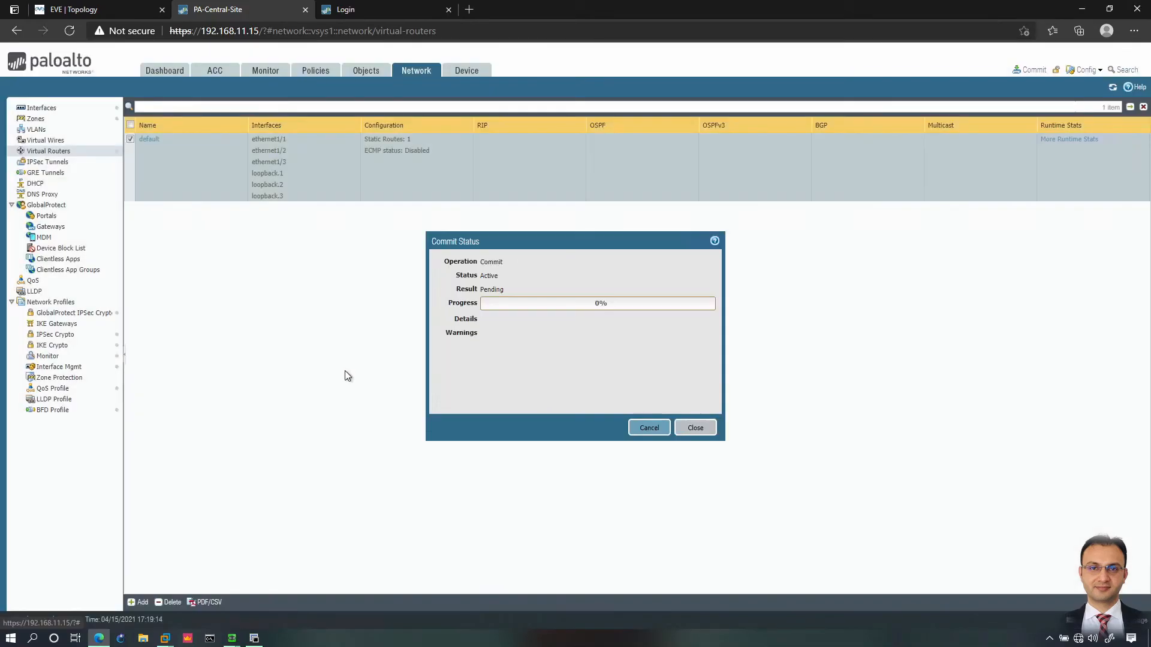
Step: Exit config mode on Dist-SW, show its routing table, and close the successful commit status
click(254, 638)
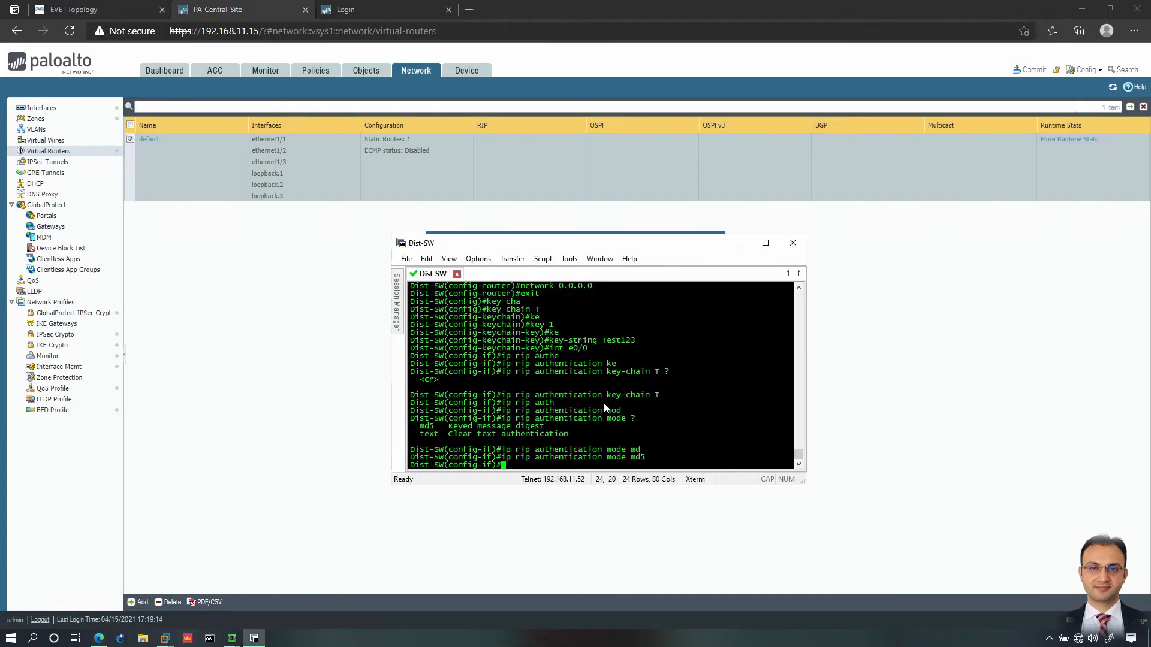
text(en)
text(d)
key(Return)
text(show ip route)
key(Return)
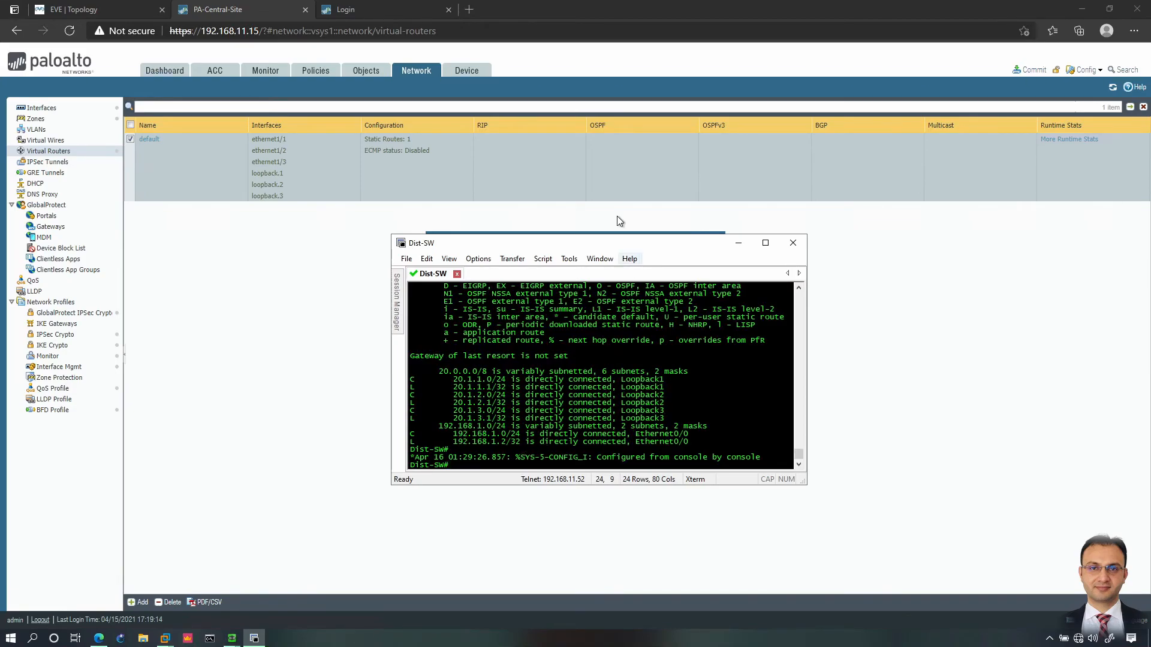
drag(616, 243, 804, 340)
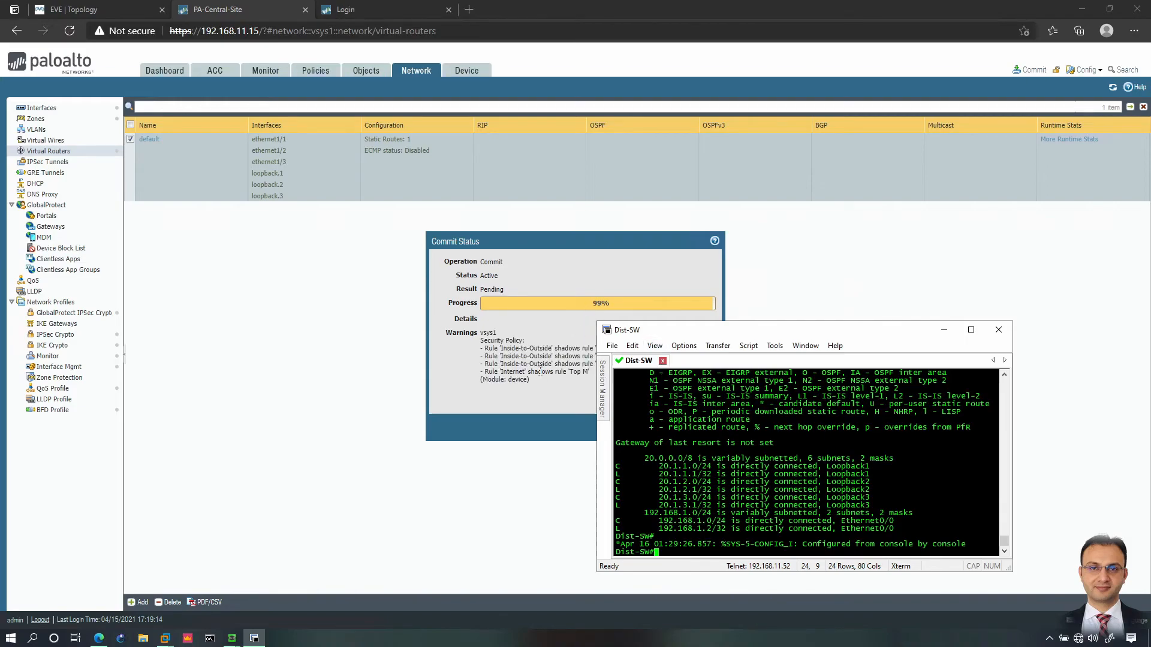
click(545, 370)
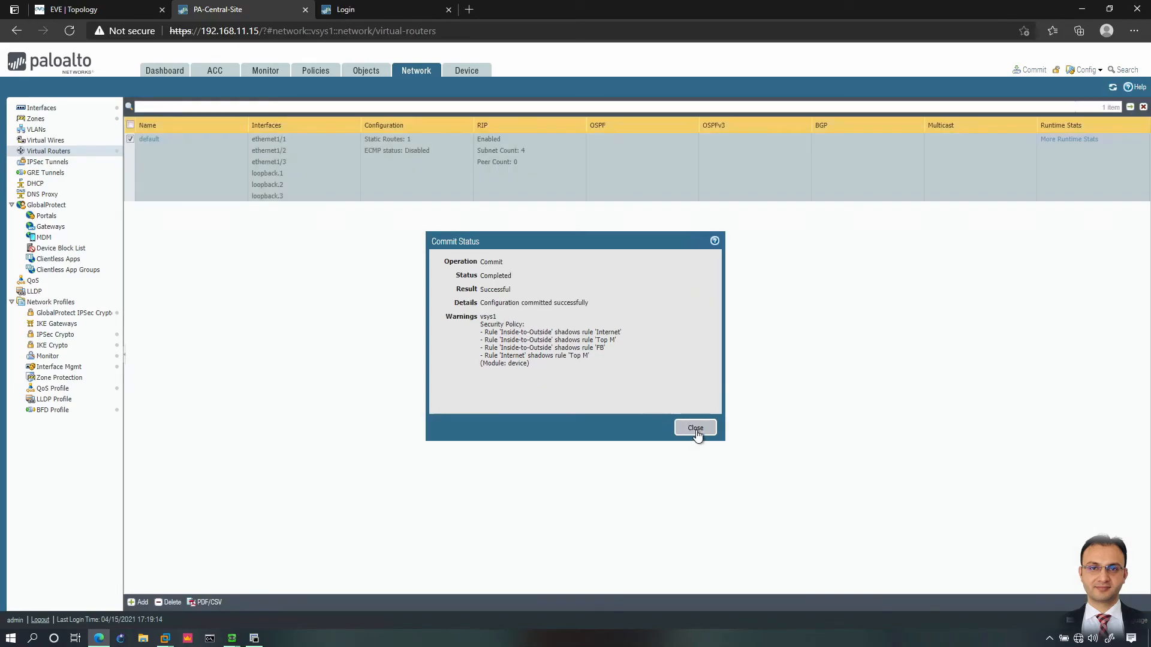
click(695, 428)
Step: Display Dist-SW's routing table and mark the RIP-learned default and 10.1.x routes
click(254, 638)
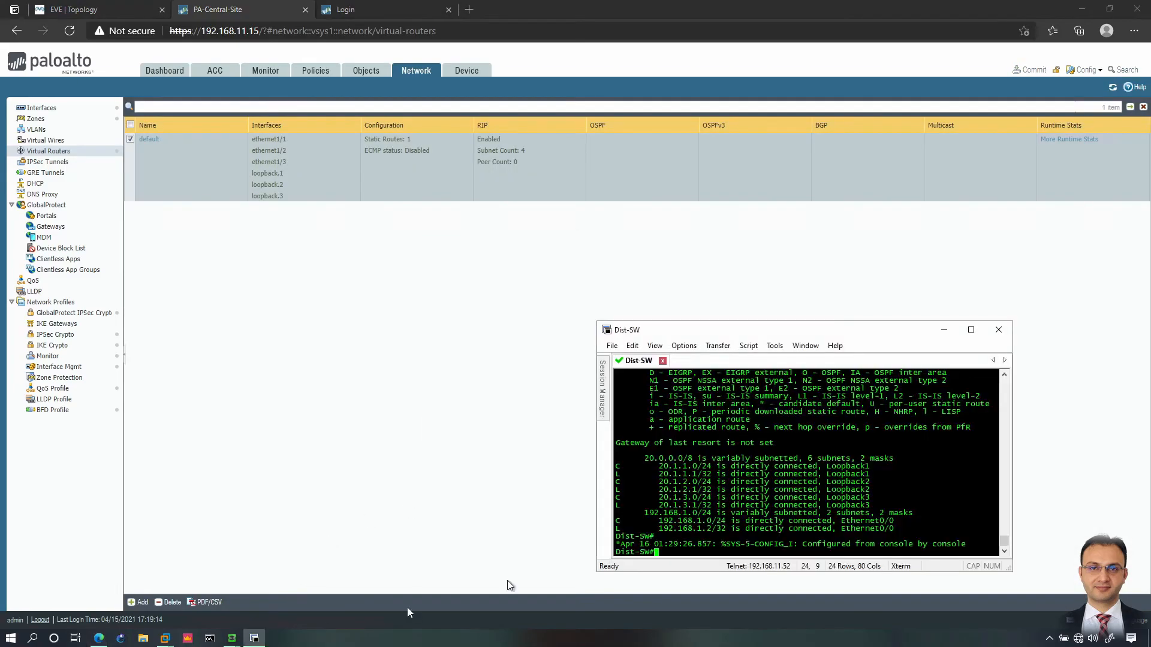
text(show ip route)
key(Return)
key(space)
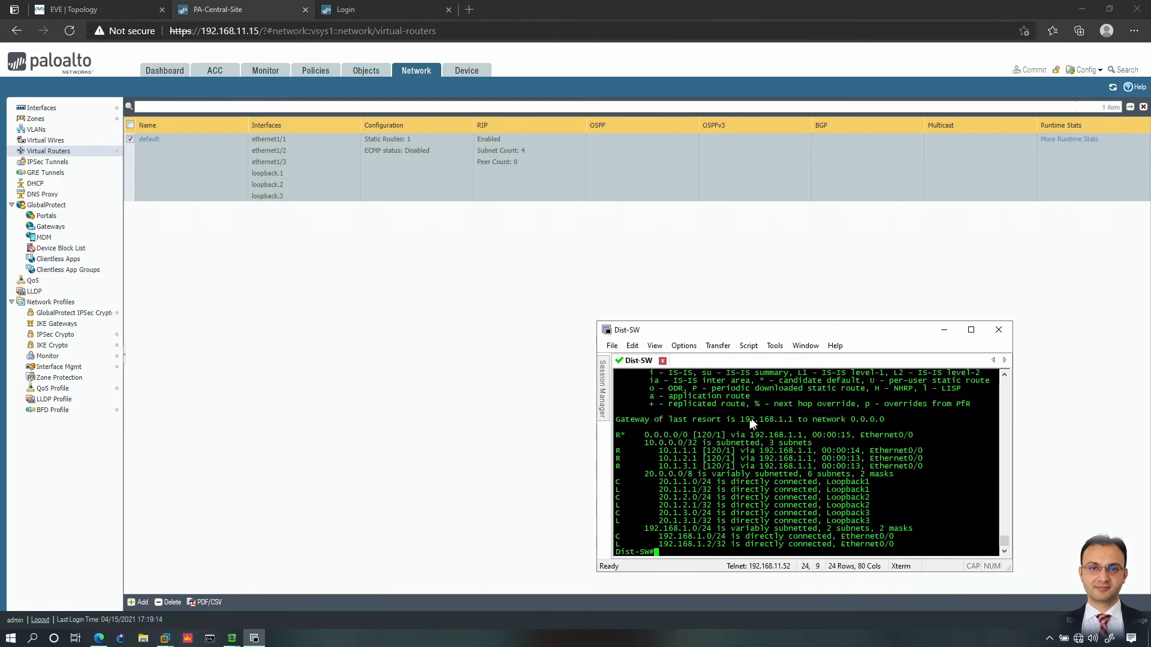
drag(632, 436, 714, 434)
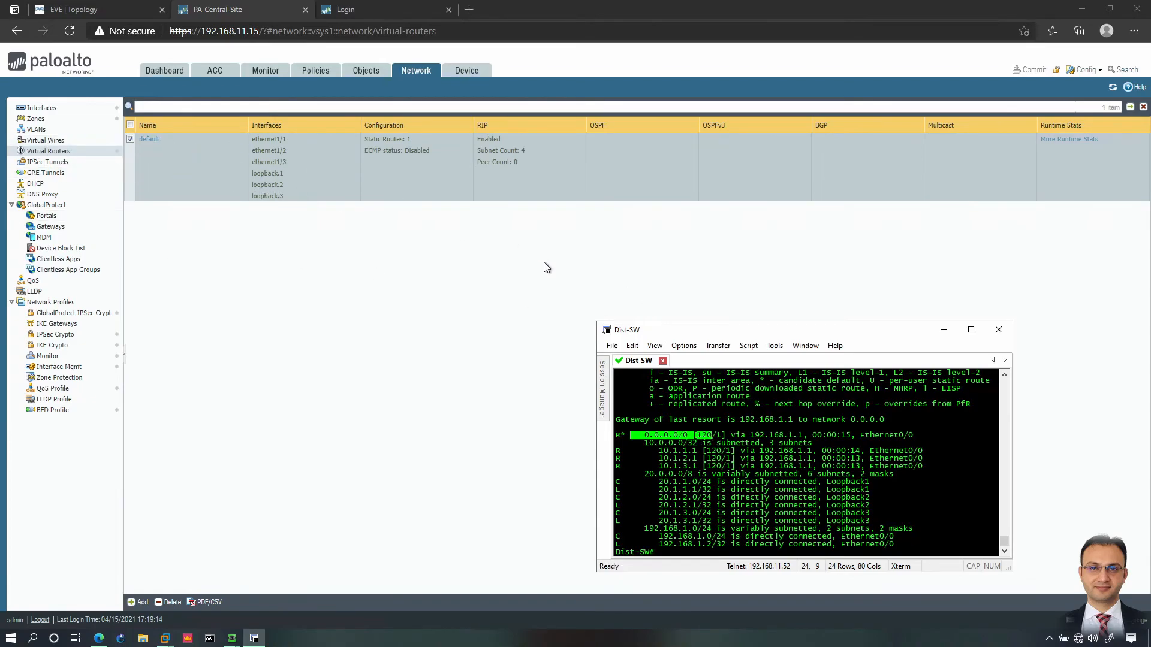
drag(653, 451, 709, 471)
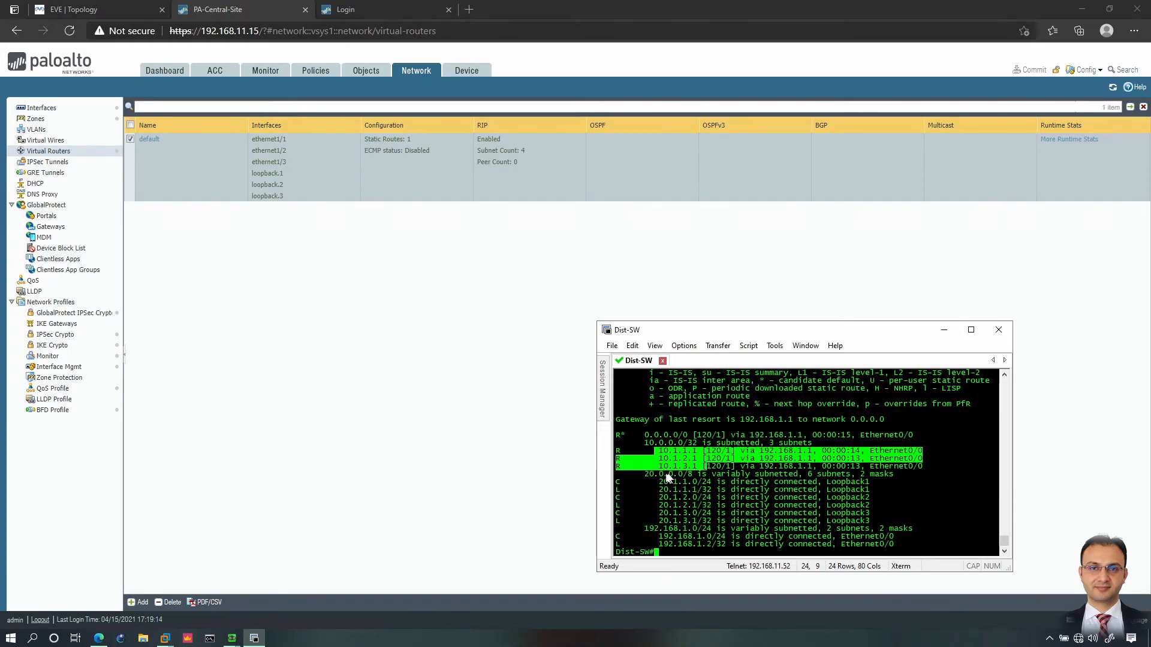
click(718, 510)
Step: Ping 10.1.1.1 from Dist-SW with 100 percent success
text(ping 10.1.1.)
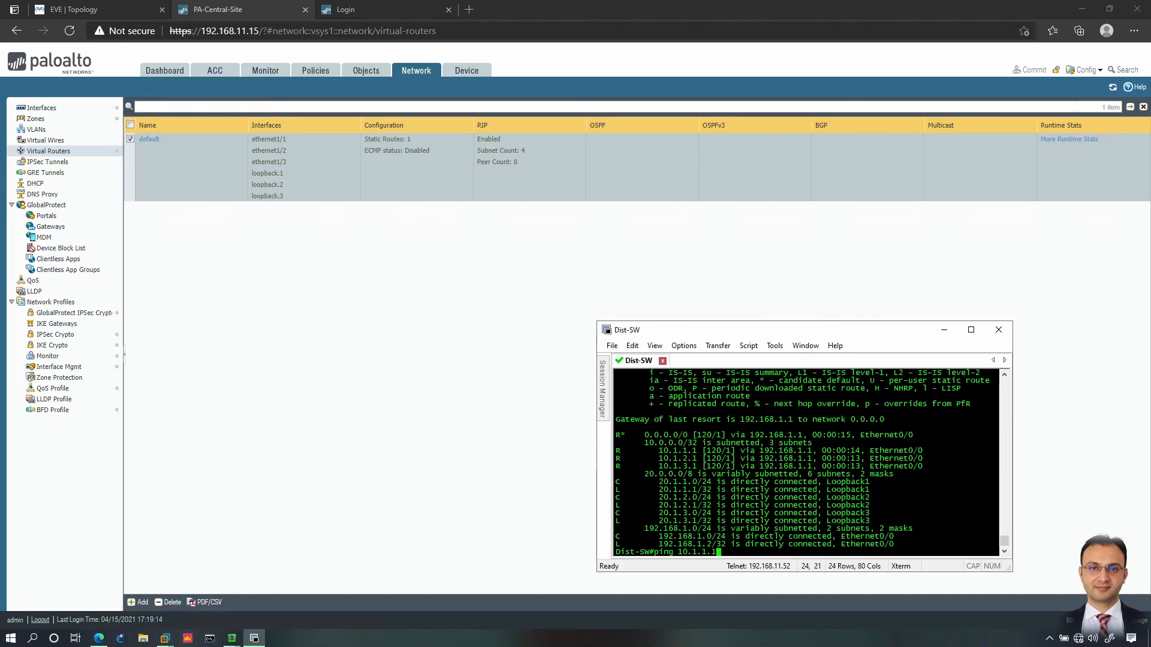
text(1)
key(Return)
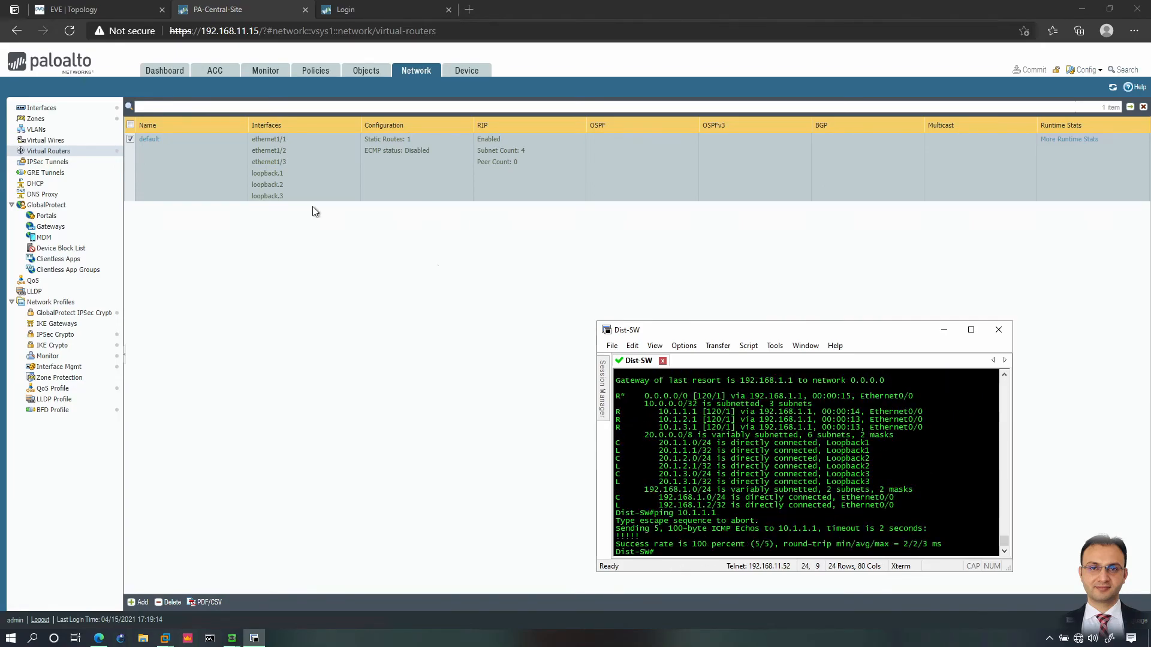
click(939, 181)
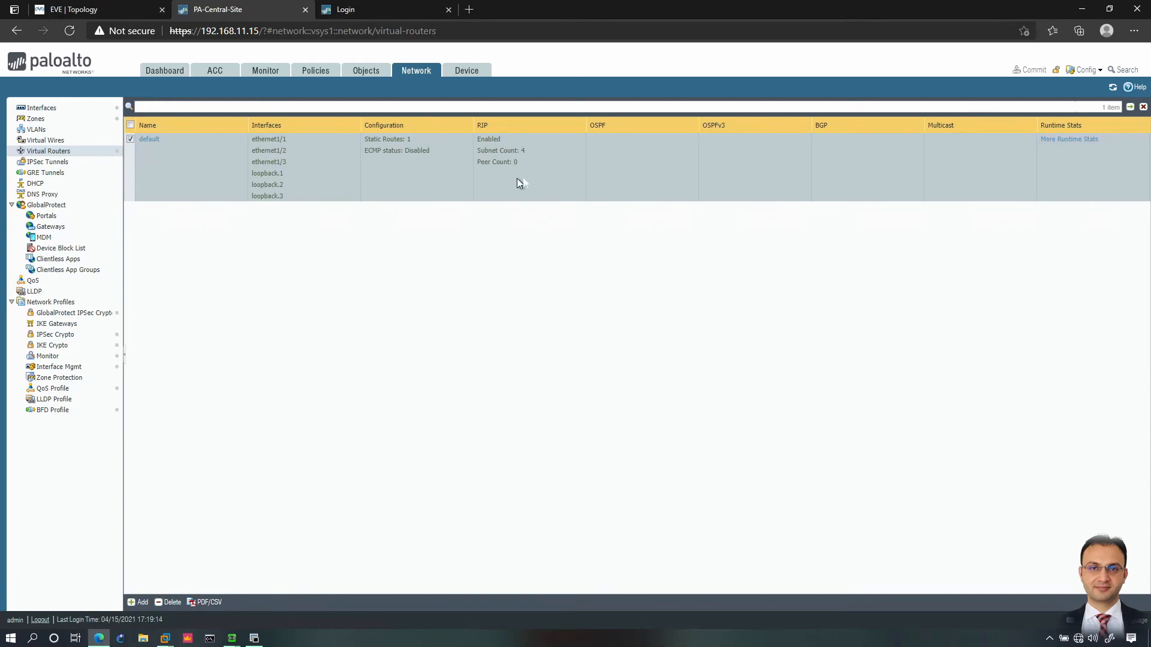
Step: Review the default virtual router's route table filtered by IPv4, IPv6, both, multicast and unicast
click(1061, 142)
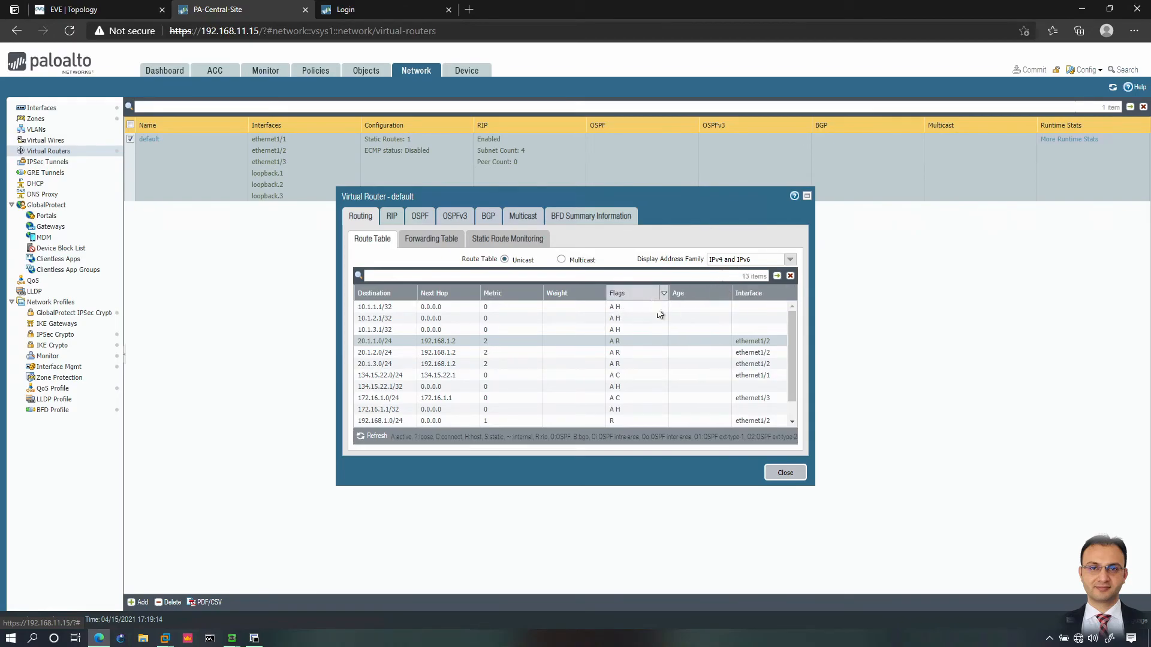
click(739, 263)
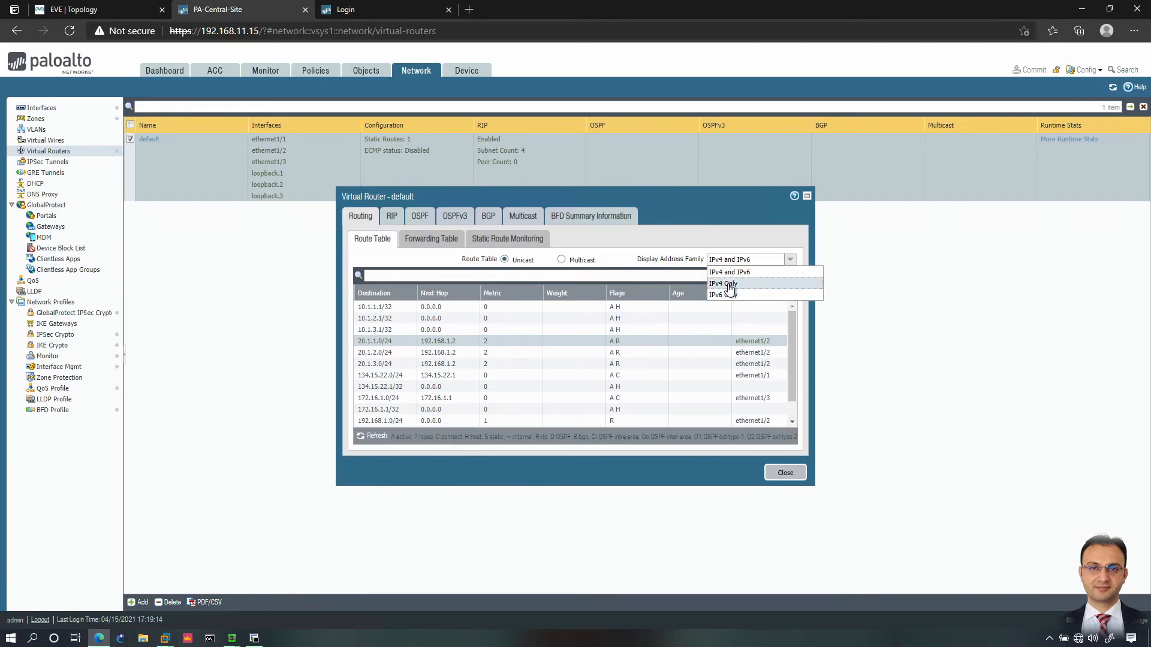
click(729, 286)
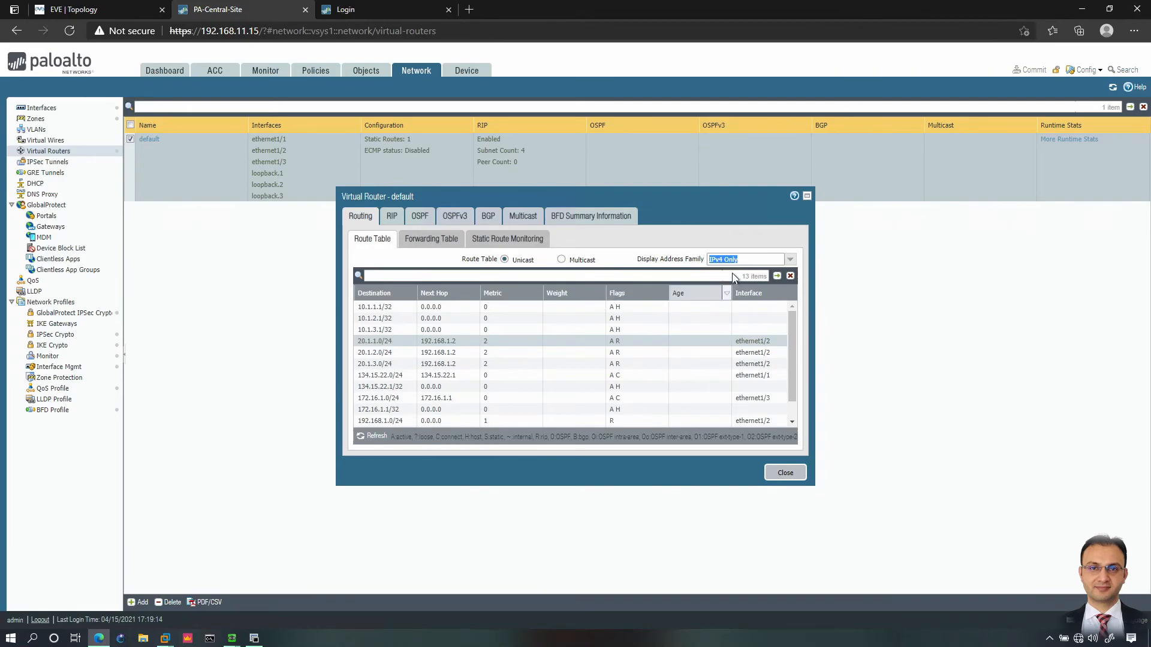
click(742, 262)
click(723, 295)
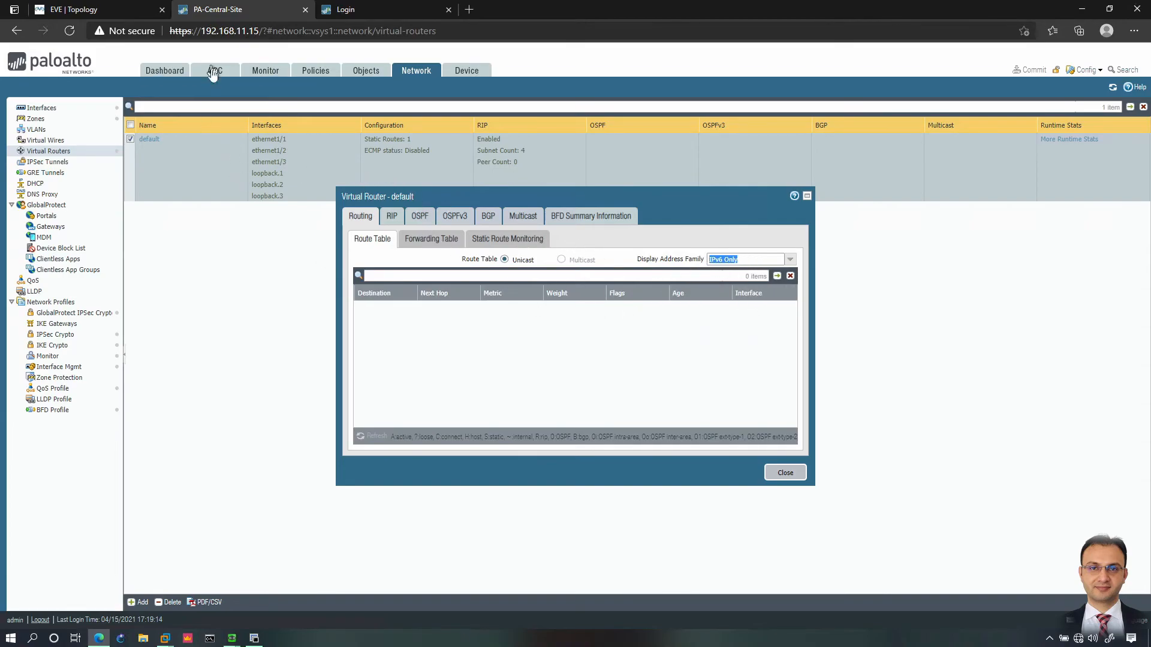
click(739, 260)
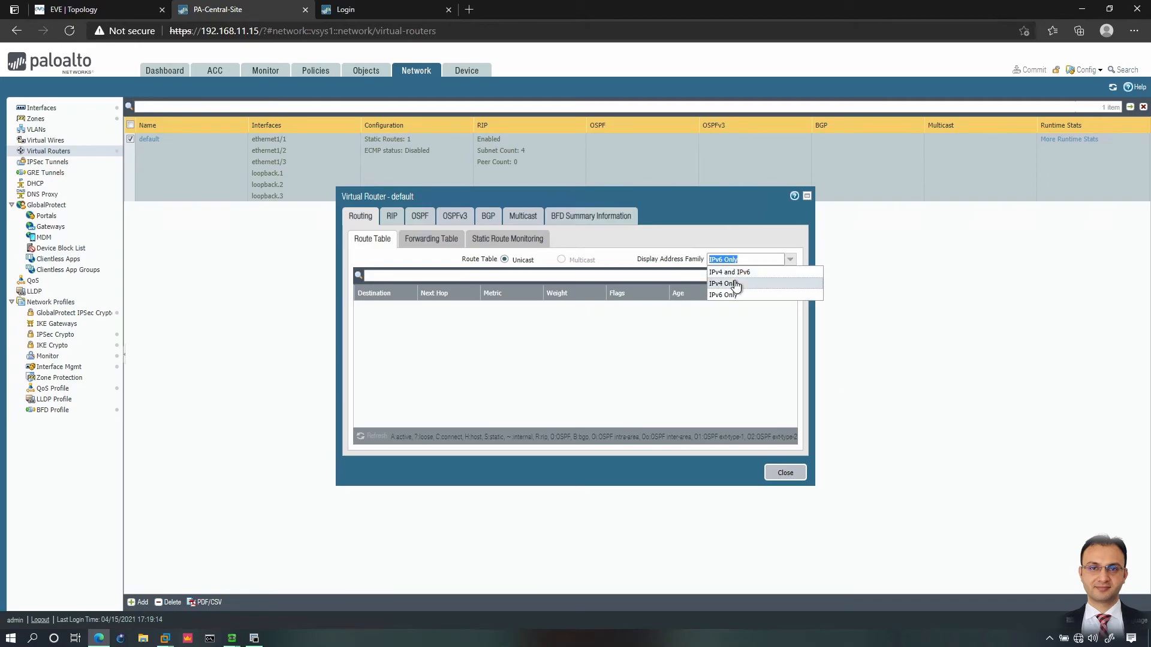
click(734, 273)
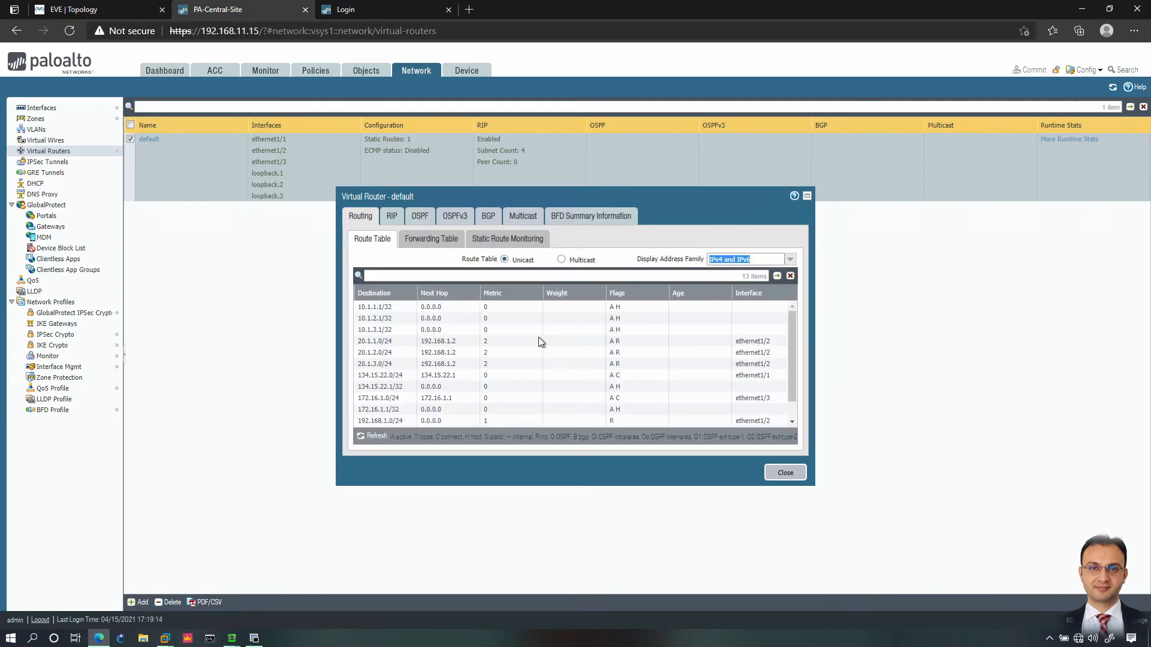
click(562, 260)
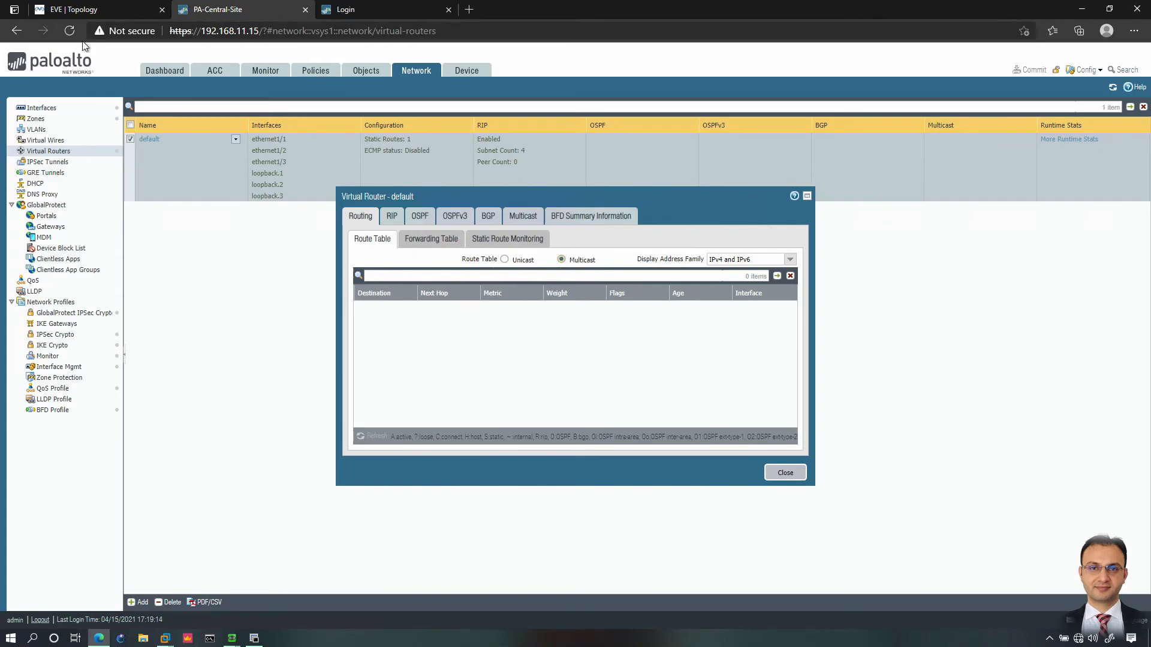
click(504, 259)
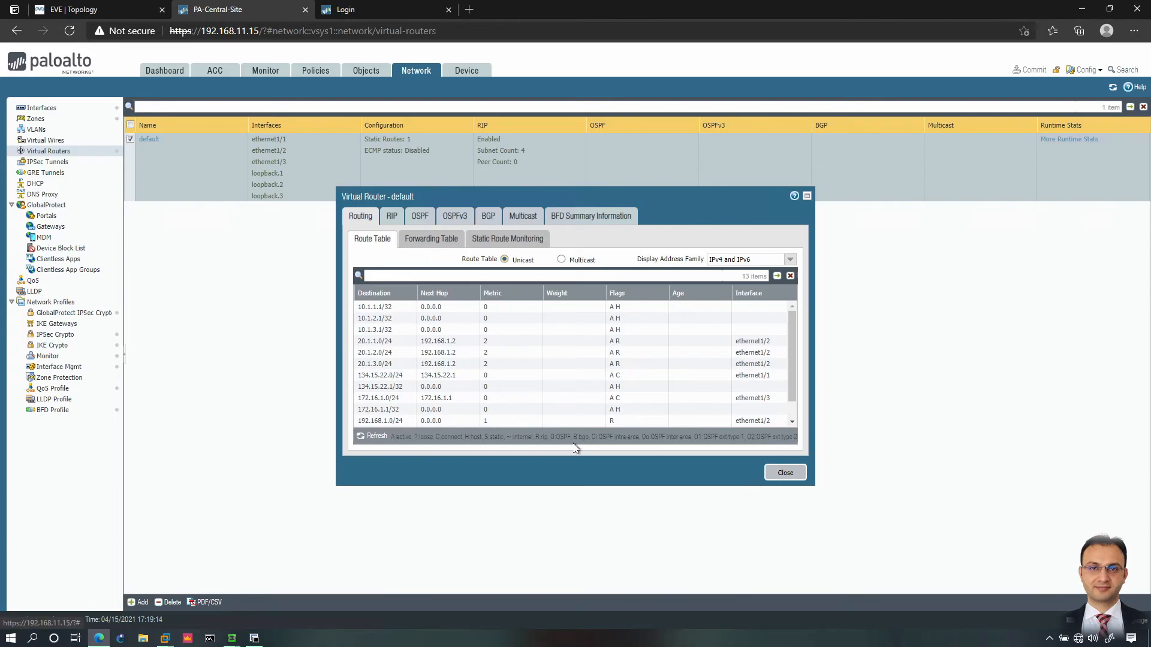
Step: Check the forwarding table and static route monitoring, where the 0.0.0.0/0 route via 134.15.22.2 is Down
click(446, 238)
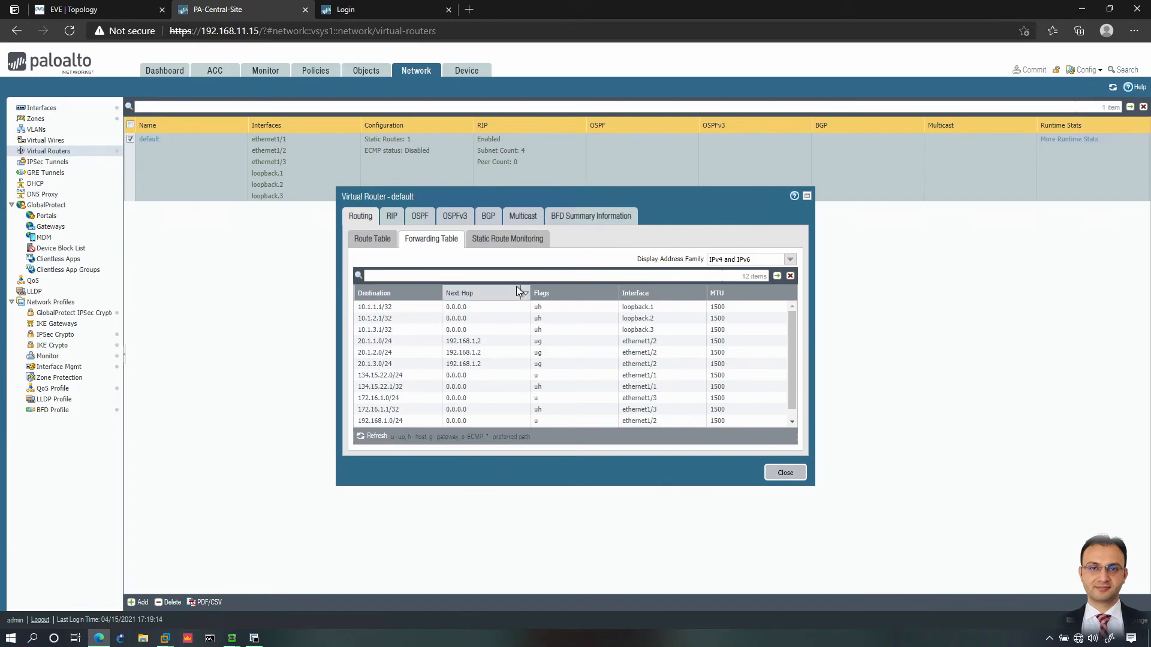
click(505, 241)
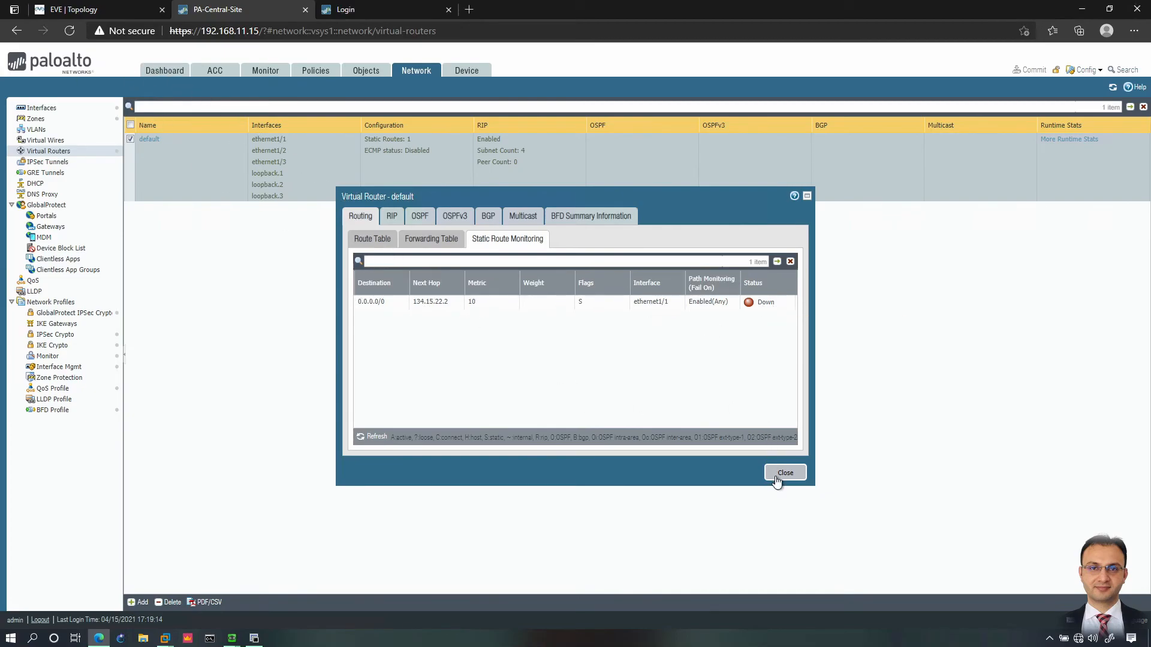
click(96, 10)
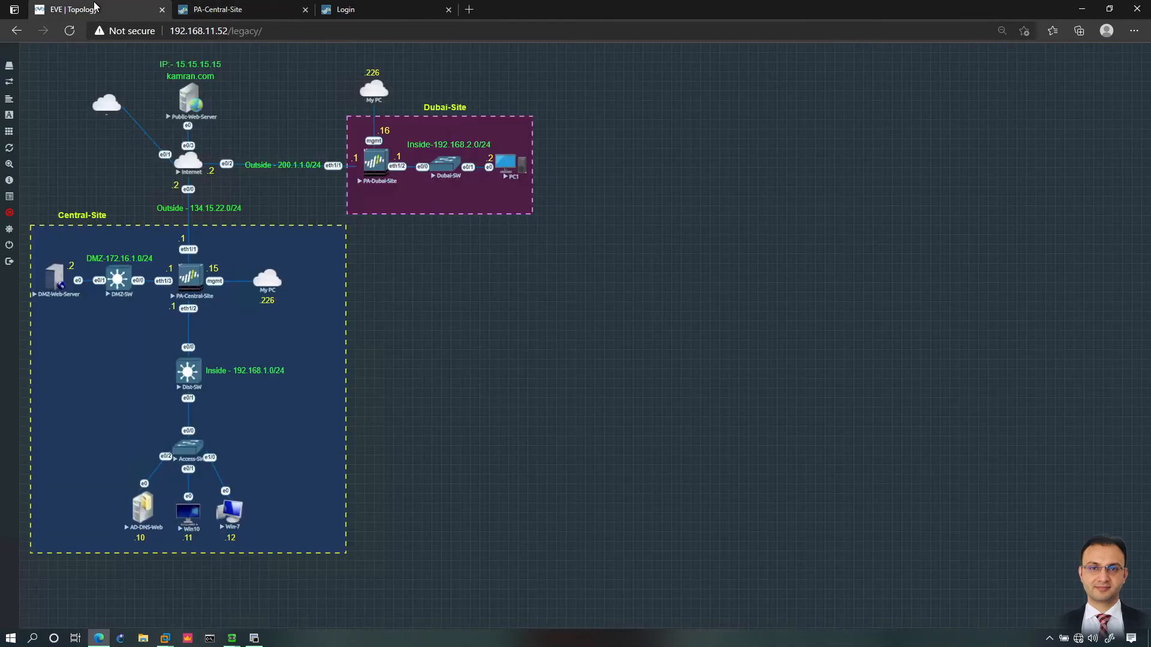
Step: On the Internet router console, enter privileged mode and try pinging 8.8.8.8, which fails
click(187, 162)
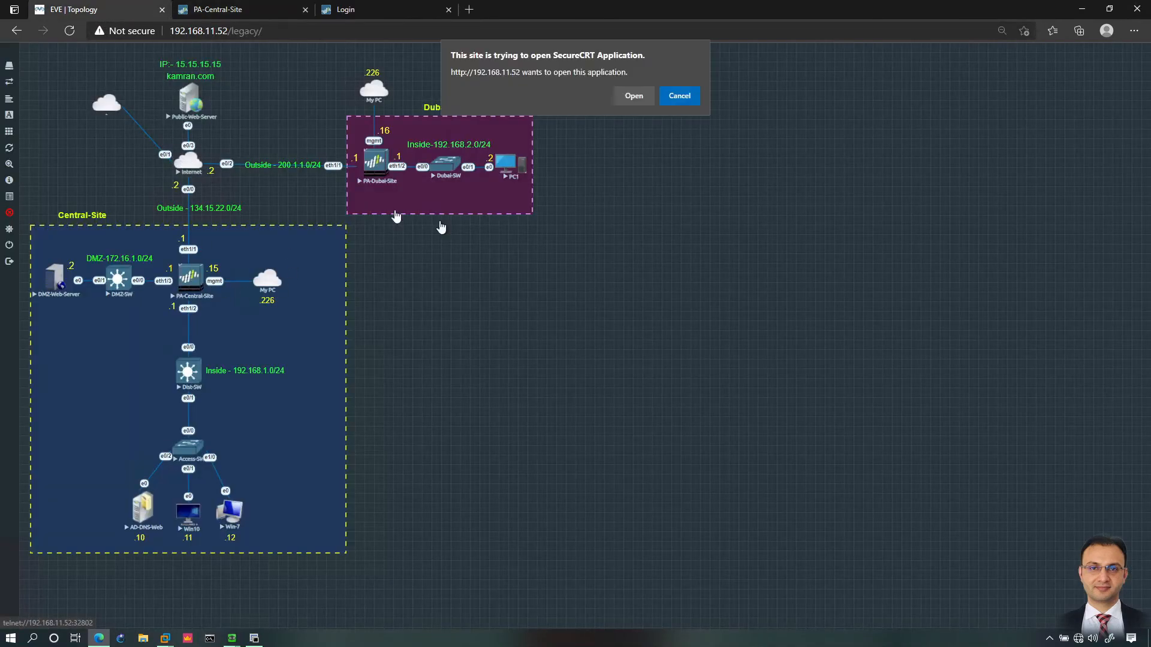
click(633, 96)
key(Return)
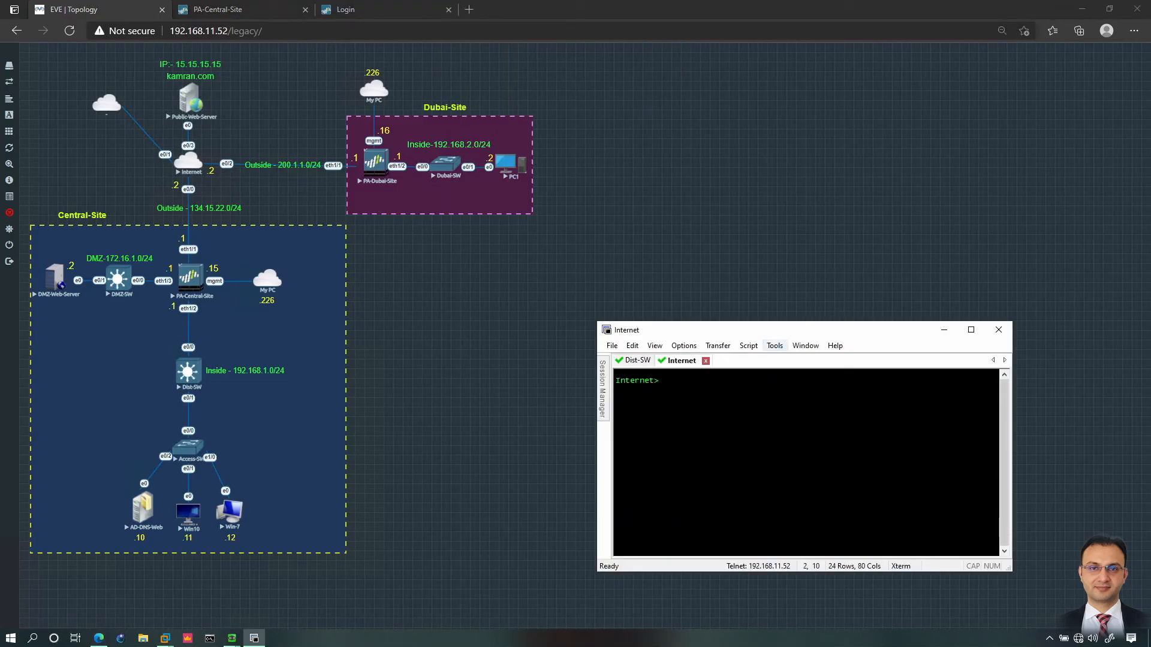
text(en)
key(Return)
text(ping 8.8.8.8)
key(Return)
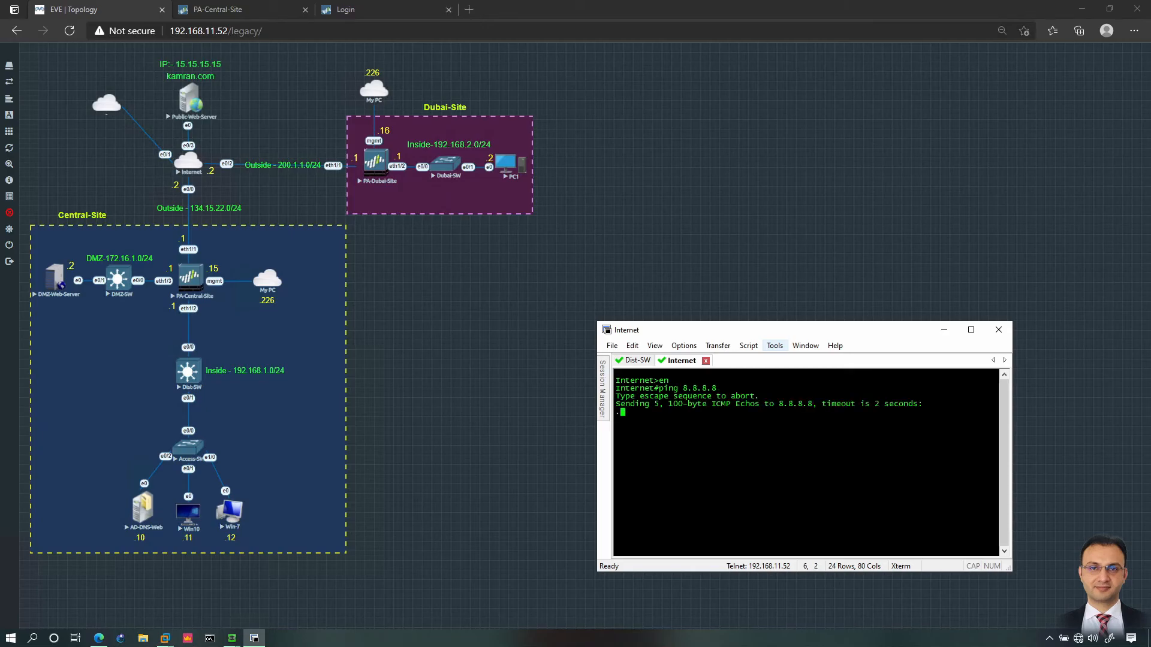
key(ctrl+shift+6)
key(Return)
Step: Enable Ethernet0/1 with no shutdown and re-ping 8.8.8.8, now succeeding 5/5
text(conf t)
key(Return)
text(int e)
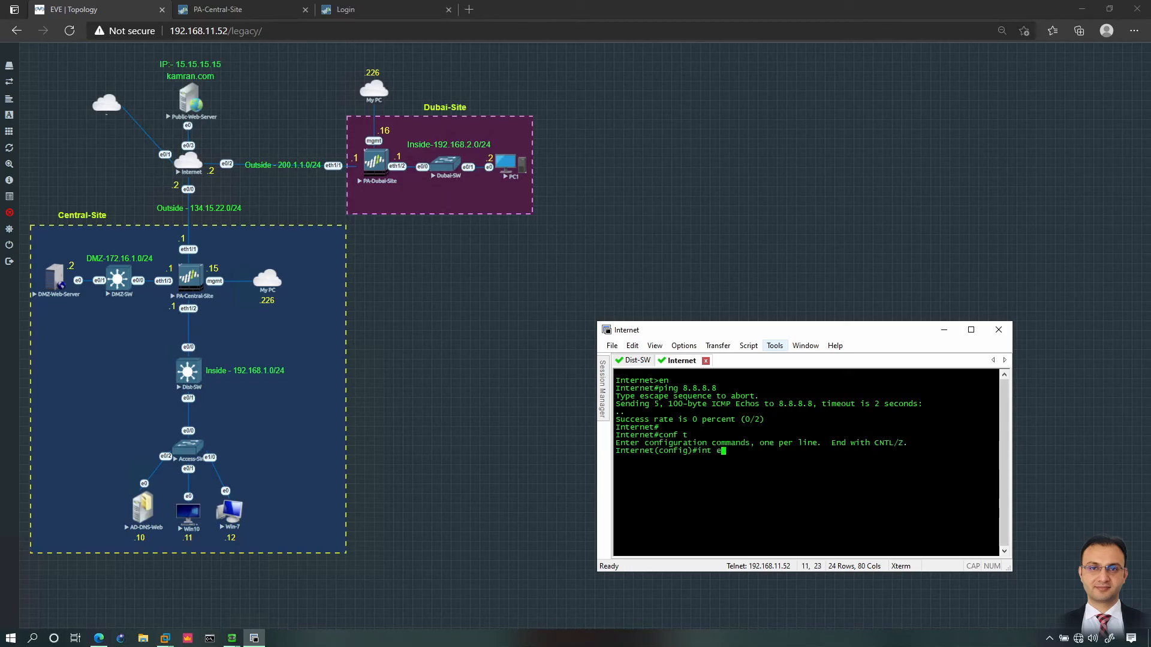
text(0/1)
key(Return)
text(no shut)
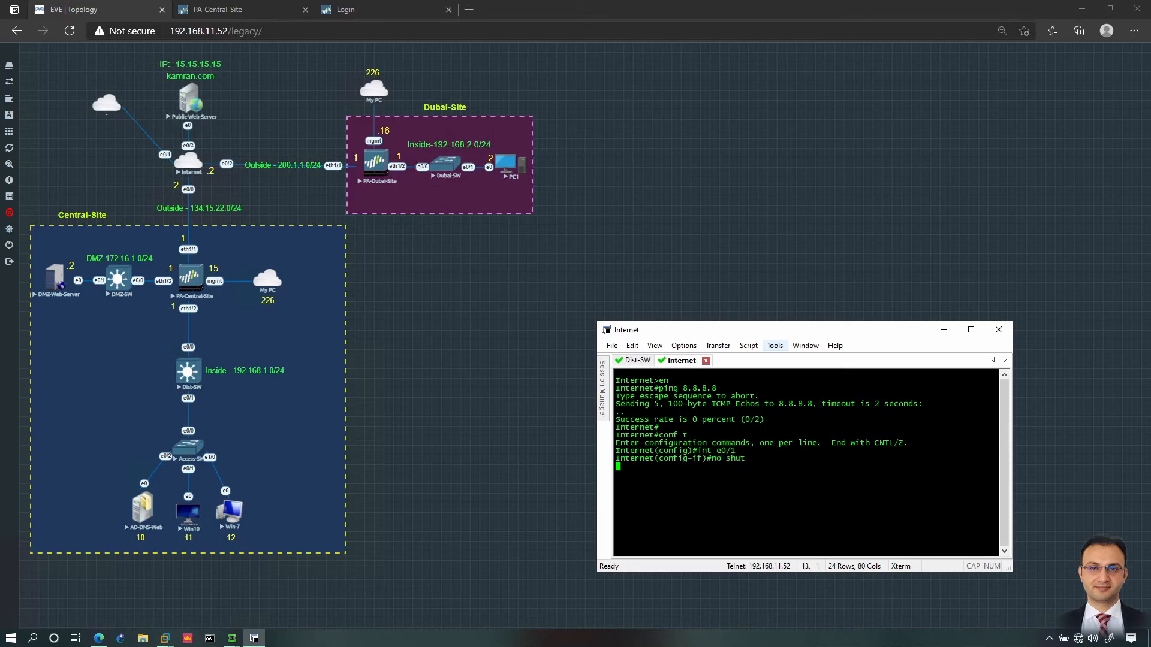
text(end)
key(Return)
text(ping 8.8.8.8)
key(Return)
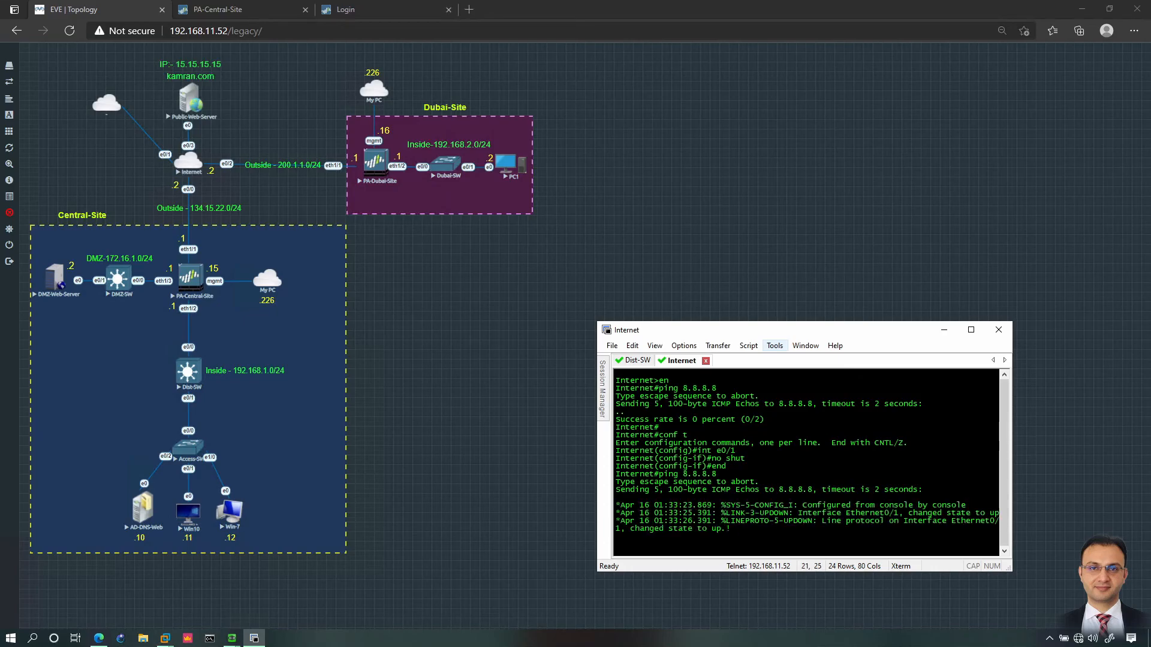
key(Return)
key(Return)
key(Up)
key(Return)
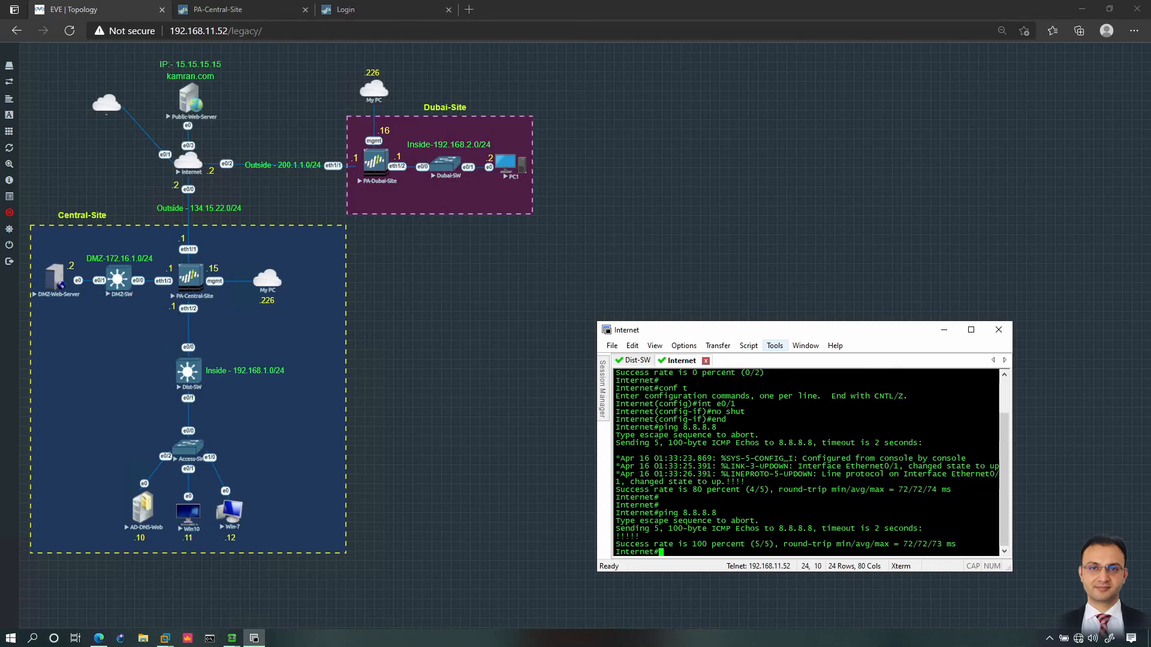
Step: Refresh the static route monitoring status and recheck the forwarding and route tables
click(278, 16)
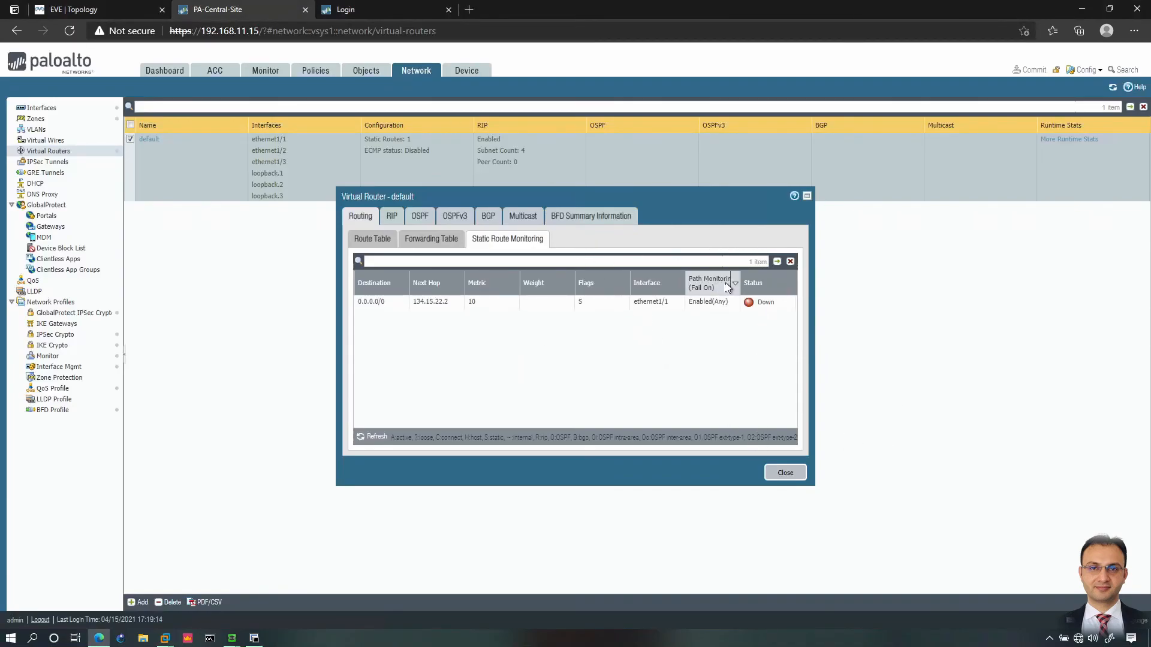
click(776, 262)
click(449, 243)
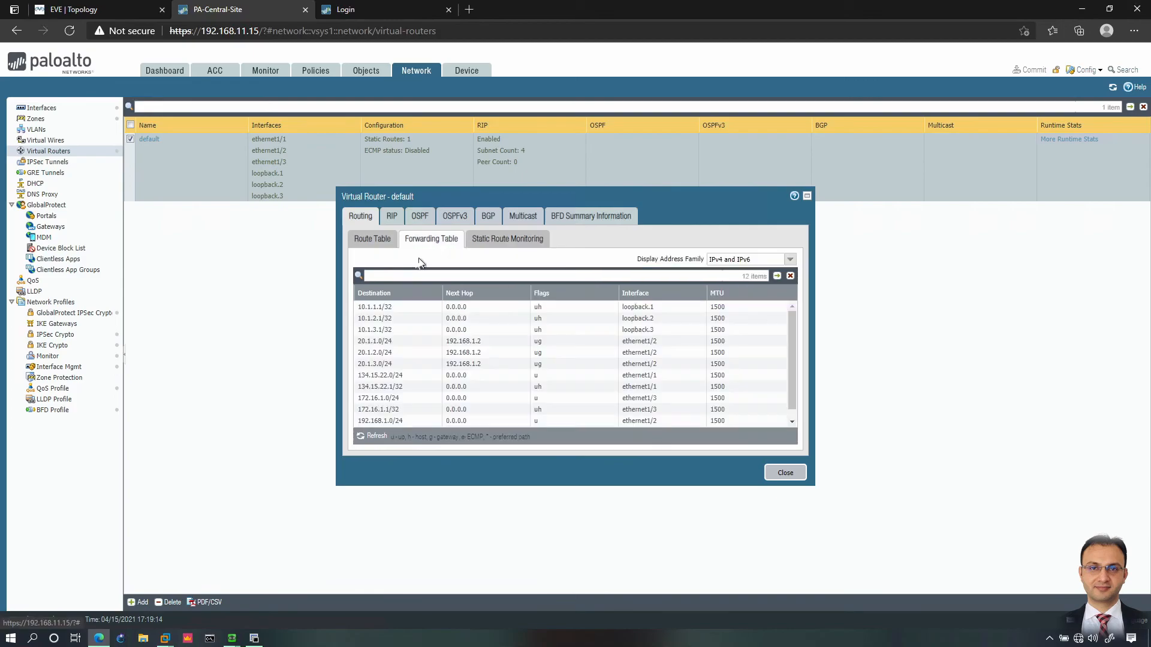
click(386, 243)
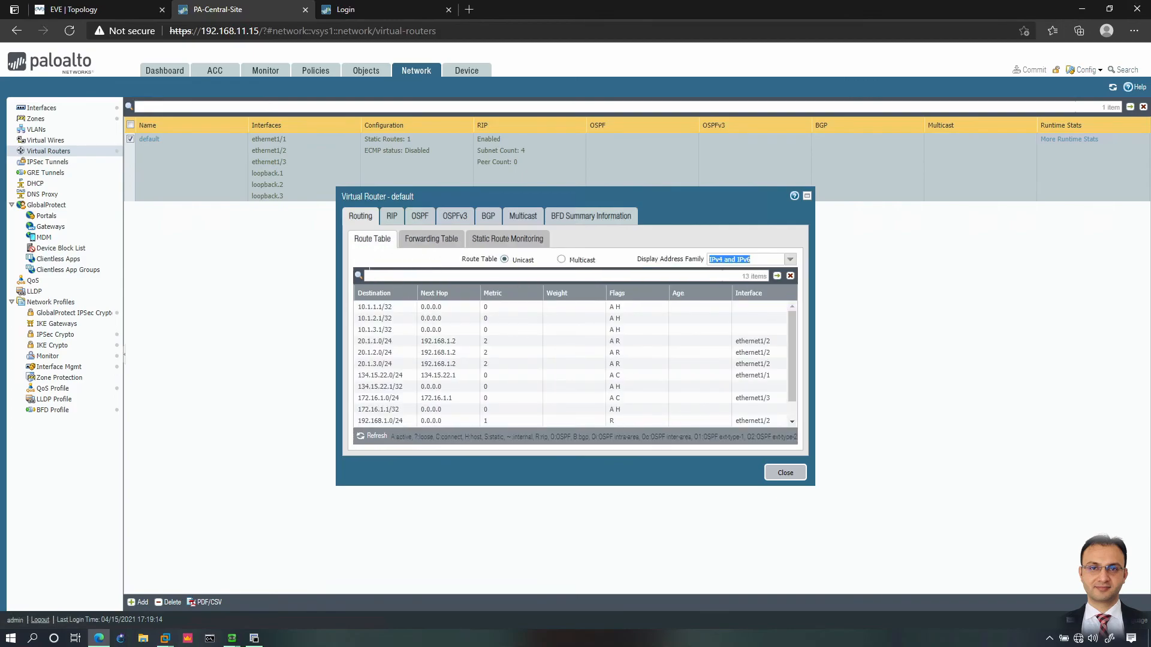
click(427, 239)
click(493, 241)
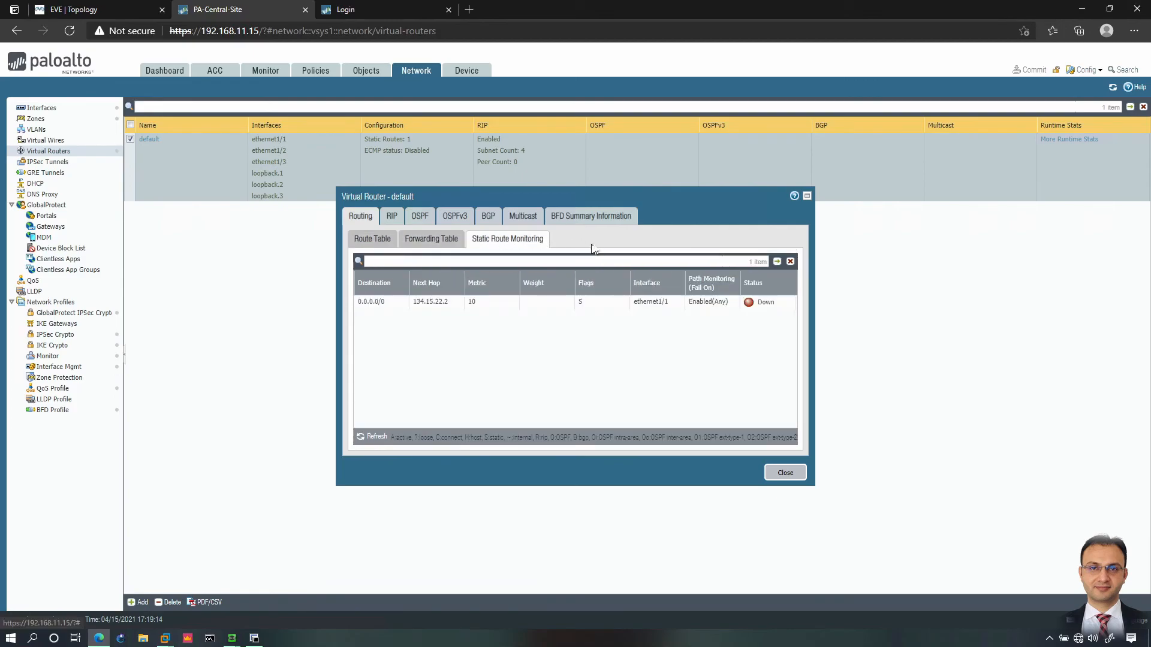
Step: Review the RIP summary, interfaces and peer 192.168.1.2 (version 2), then close runtime stats
click(392, 215)
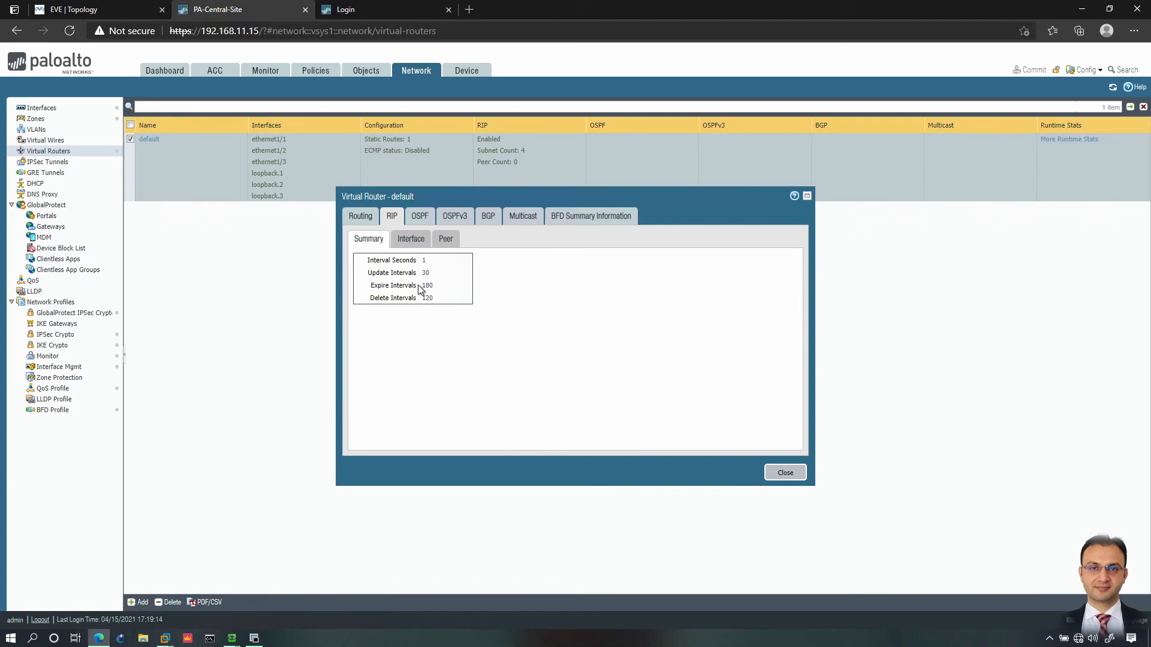
click(411, 239)
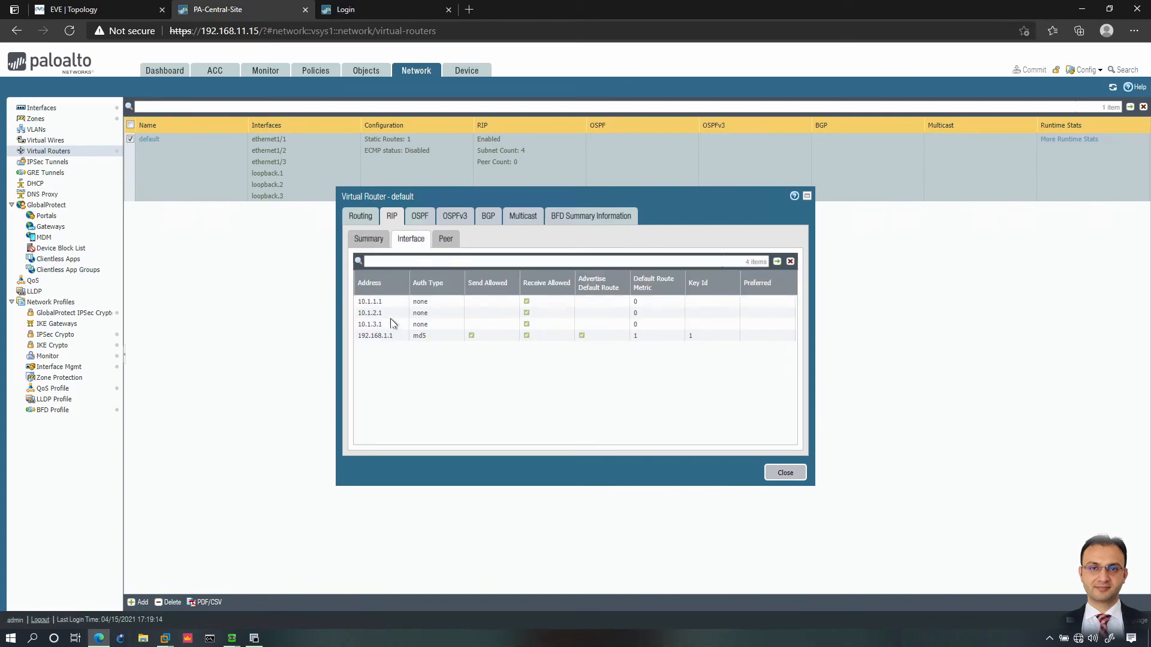
click(445, 239)
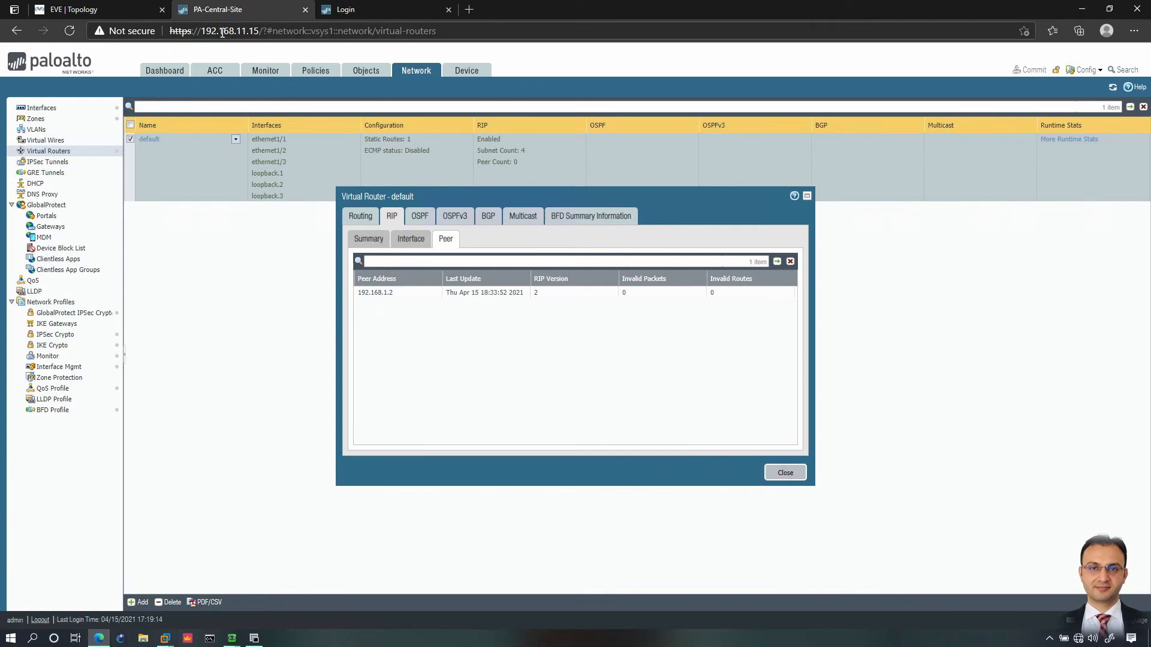
click(784, 473)
Step: Stop the ping and page through 'show routing route', showing three 20.1 RIP networks via 192.168.1.2
mouse_move(231, 634)
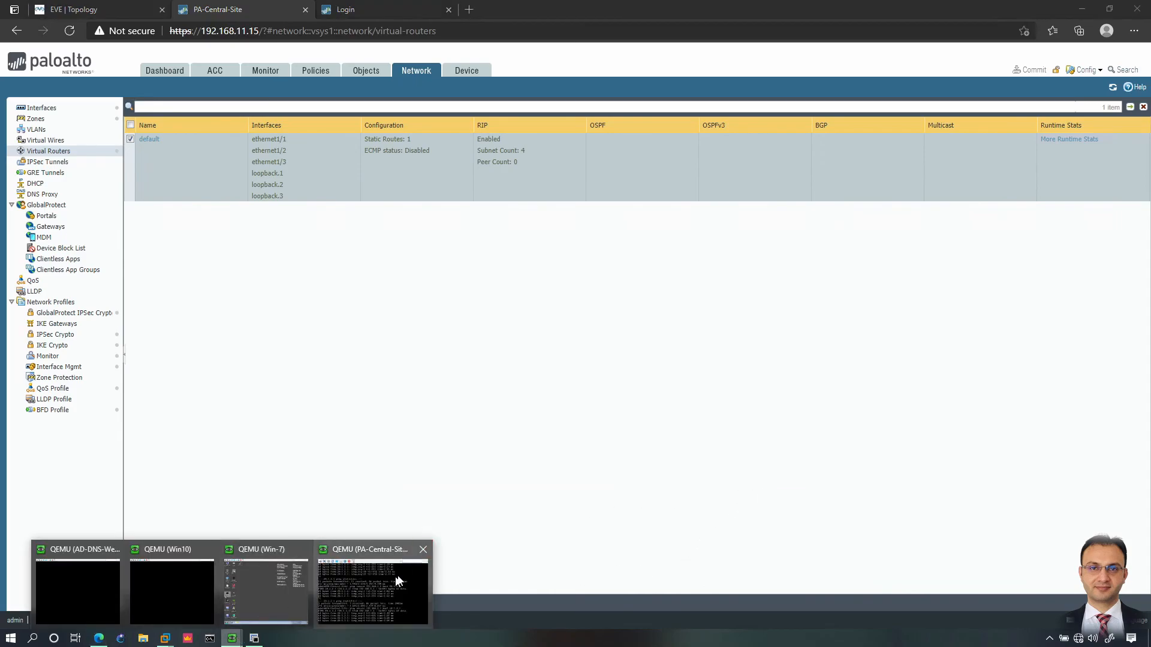
click(391, 578)
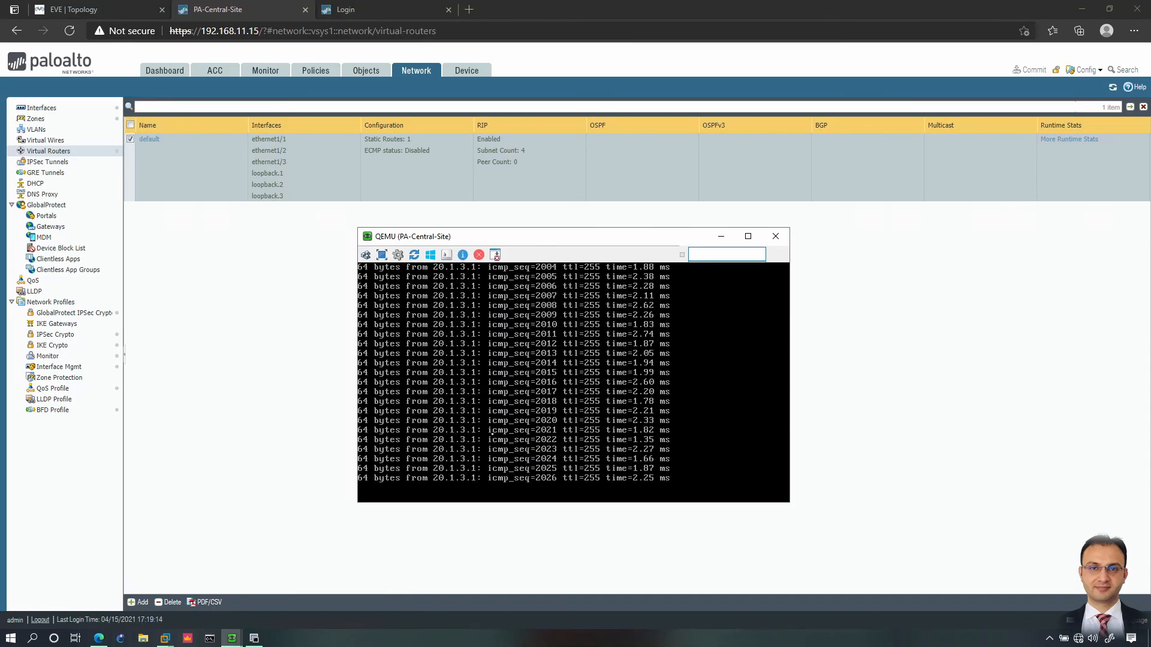
key(ctrl+c)
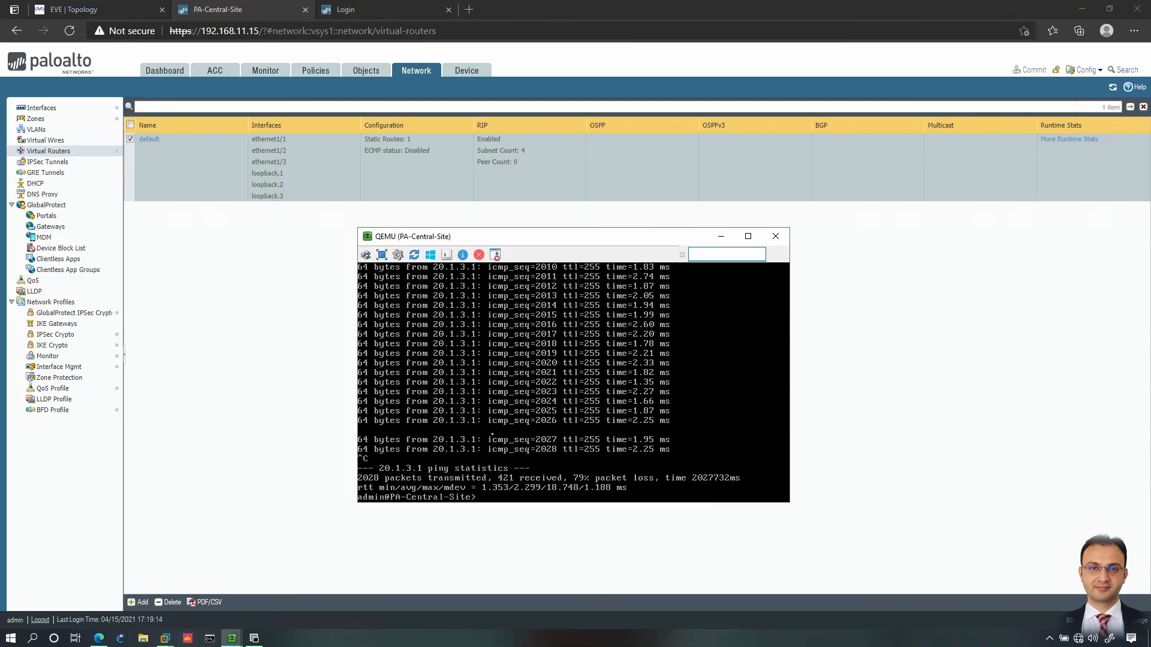
text(show routing route)
key(Return)
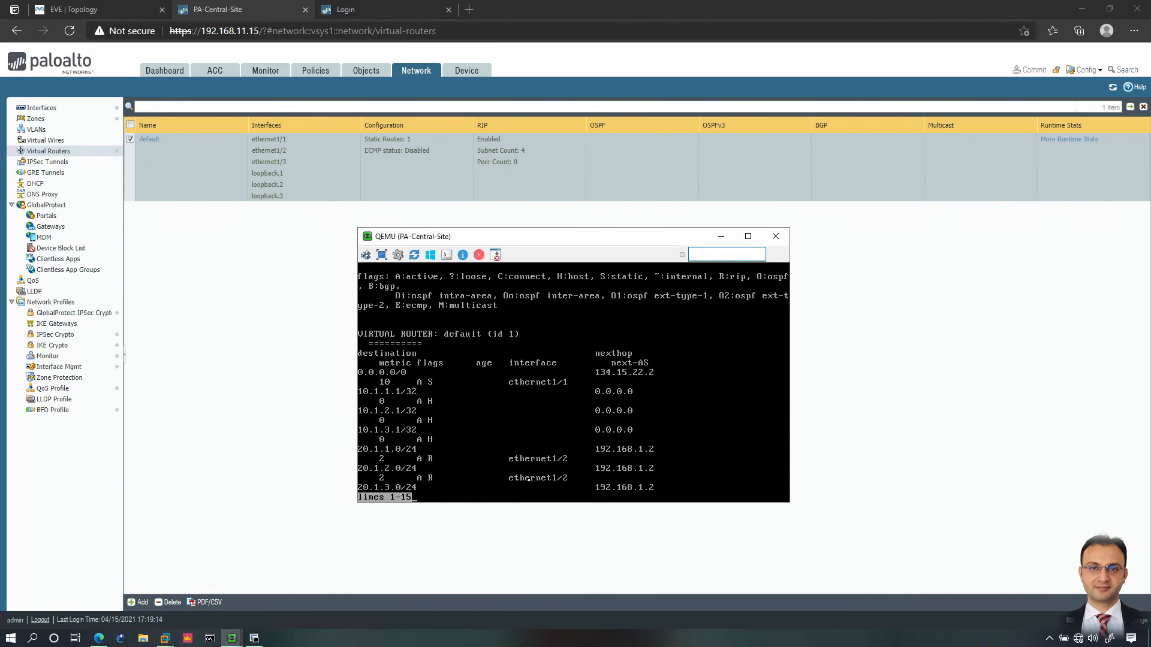
key(space)
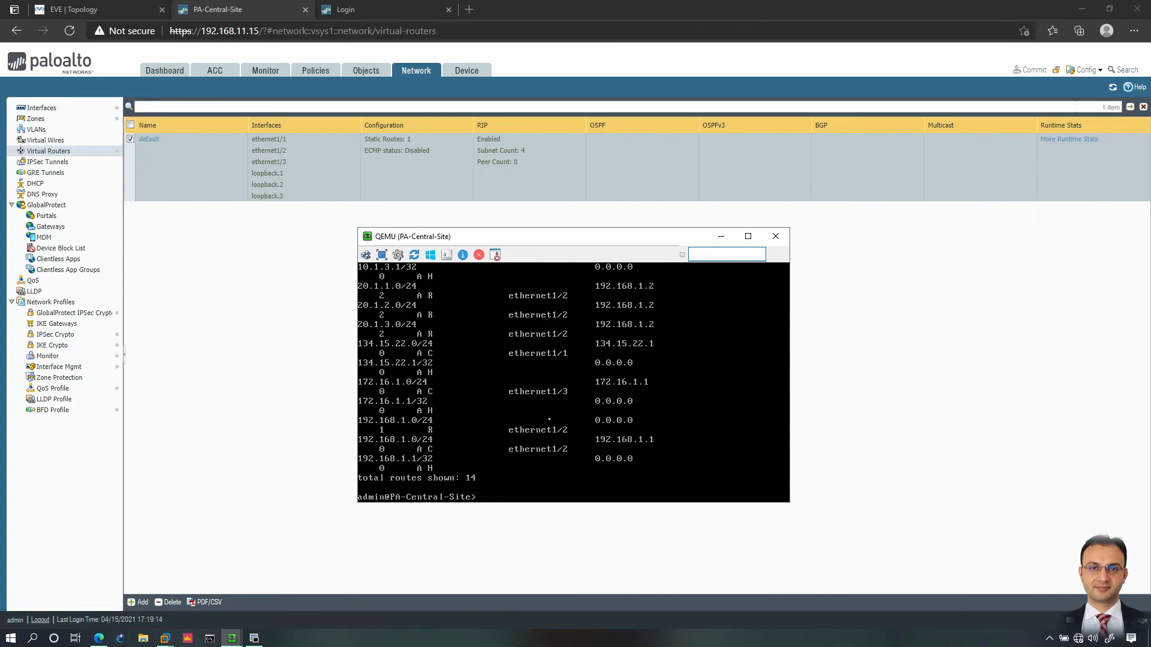
text(show routing fib)
Step: Display 'show routing fib', then 'show routing summary' after 'show routing protocol' fails
key(Return)
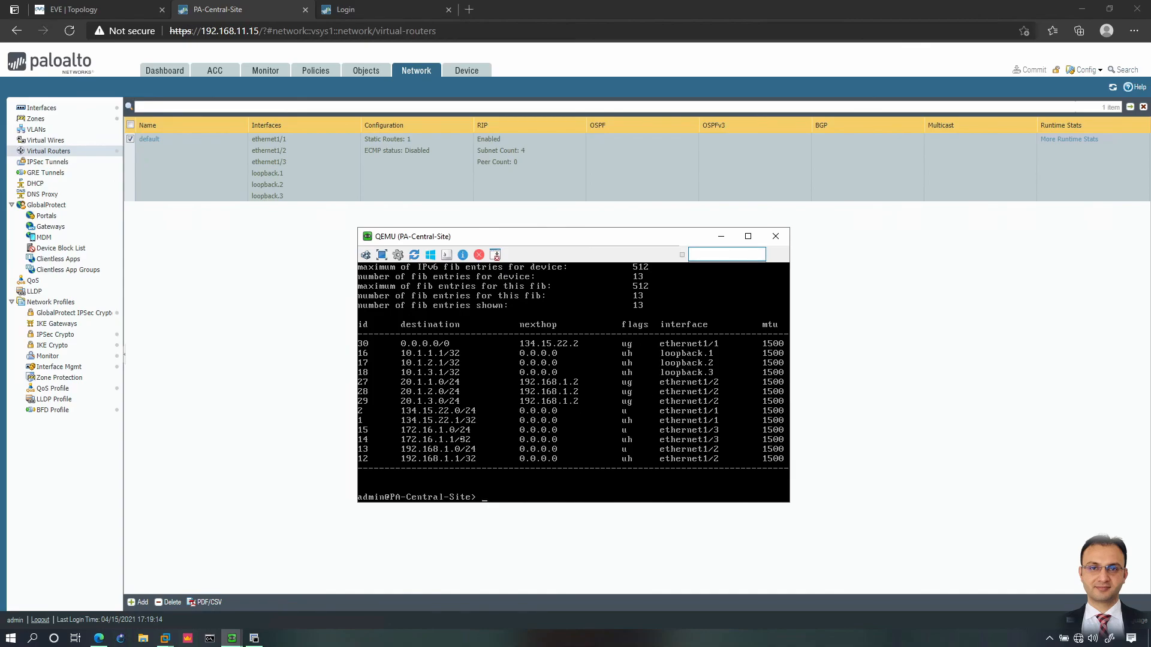
text(show routing protocol)
key(Return)
key(Up)
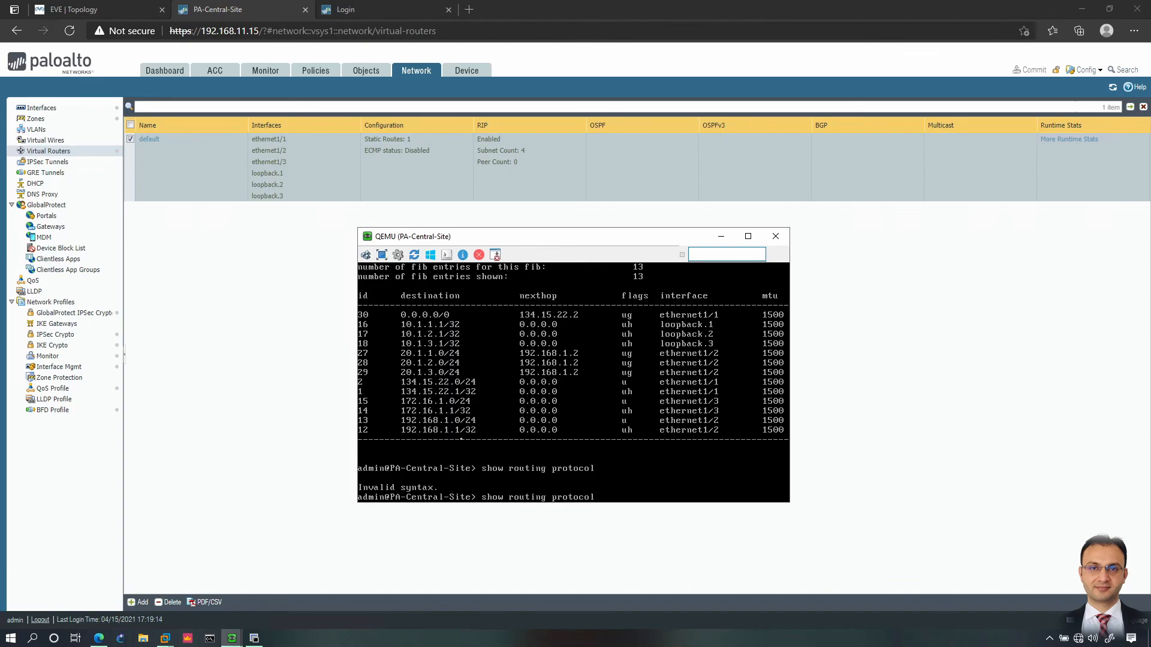
key(BackSpace)
key(BackSpace)
key(BackSpace)
key(BackSpace)
key(BackSpace)
key(BackSpace)
text(summary)
key(Return)
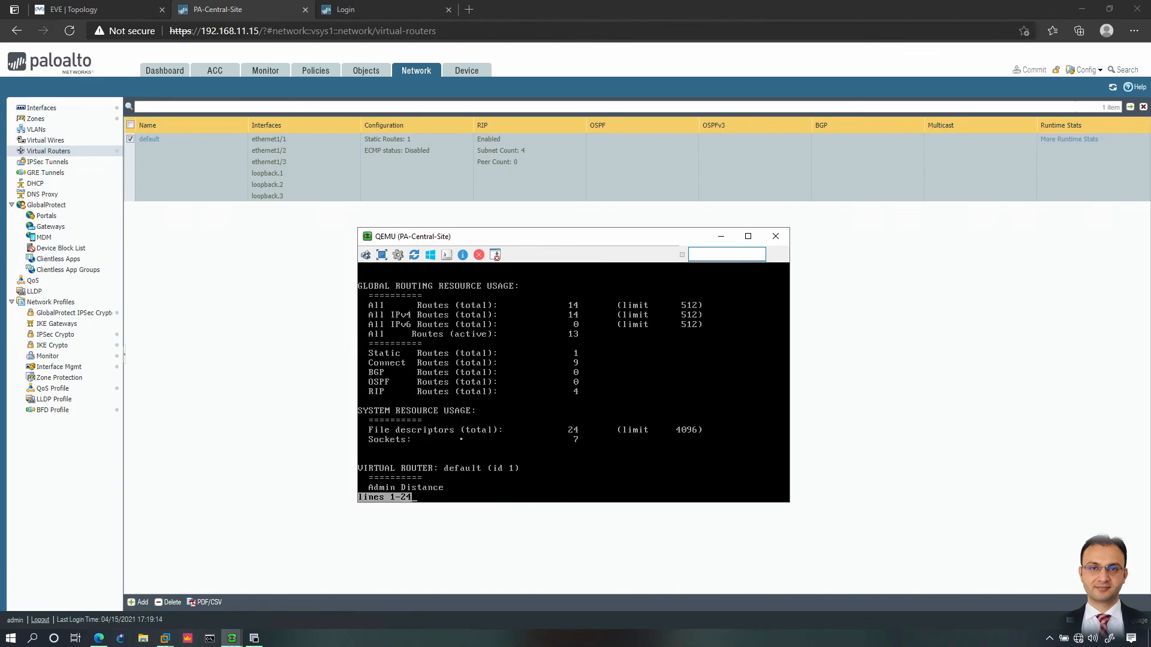
Step: Page through the summary confirming 4 RIP routes, then list 'show routing ?' sub-commands
key(space)
key(space)
key(Up)
key(BackSpace)
key(BackSpace)
key(BackSpace)
key(BackSpace)
key(BackSpace)
key(BackSpace)
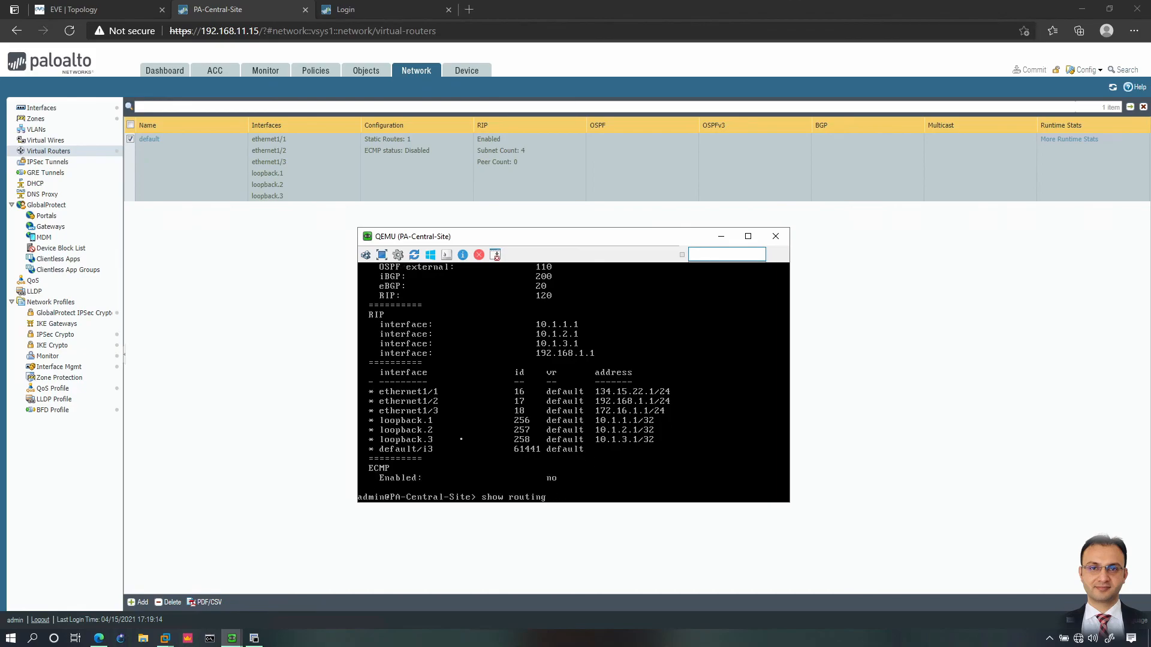
key(question)
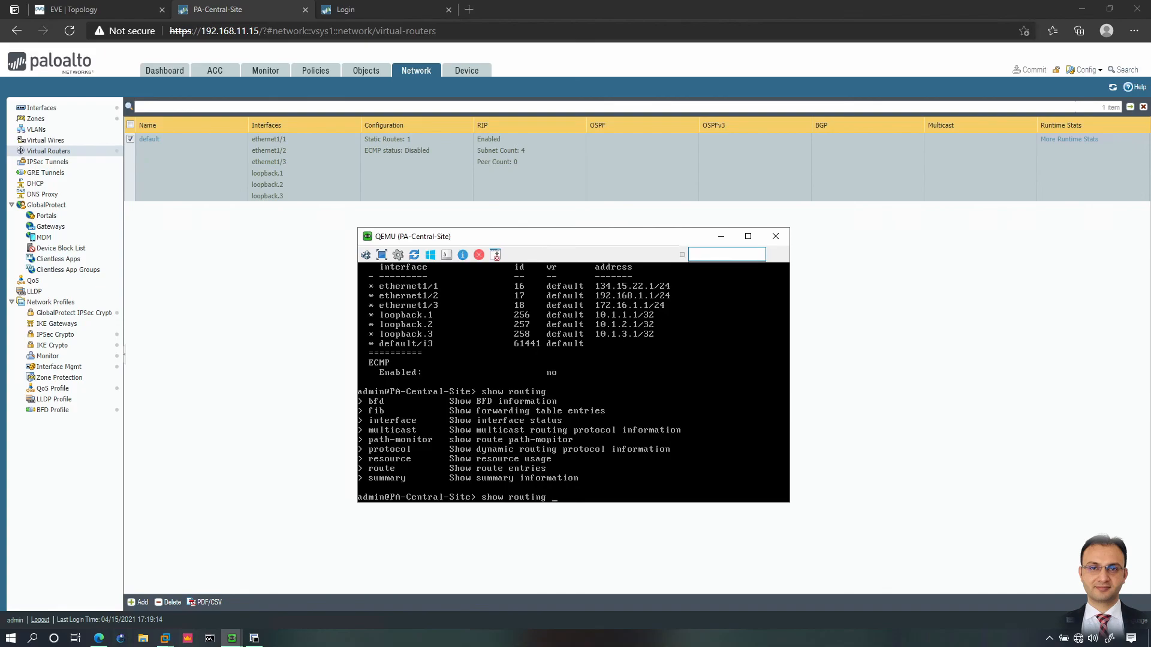
Step: Review virtual router 'default' static routes and RIP configuration, then close it with OK
click(223, 318)
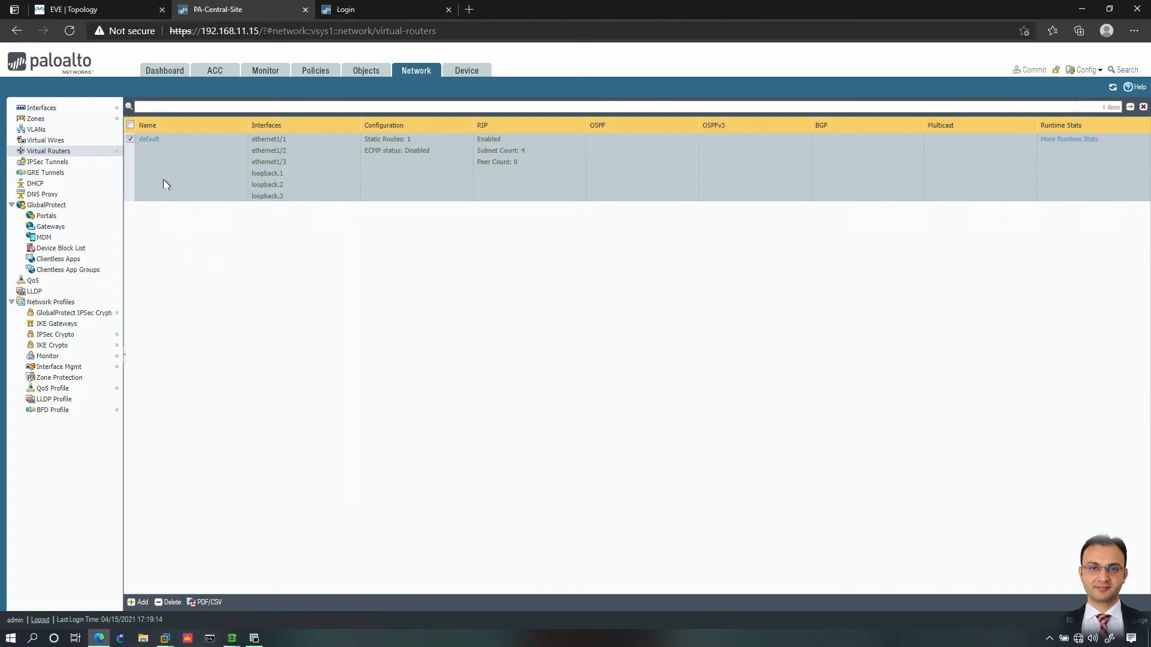
click(153, 140)
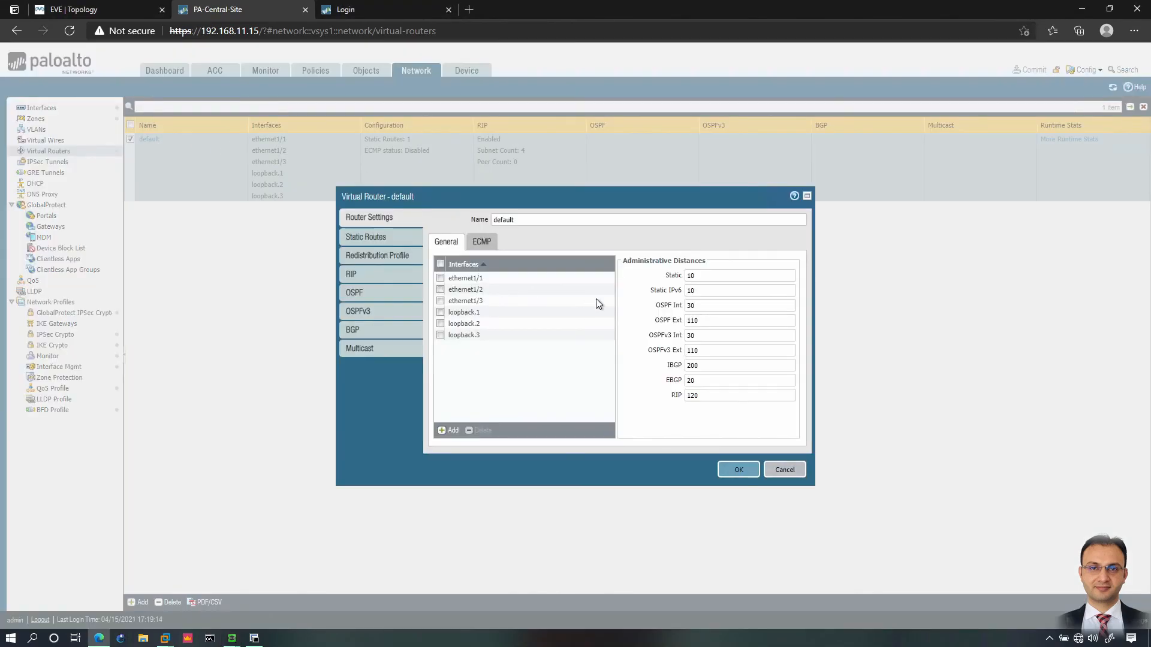
click(399, 237)
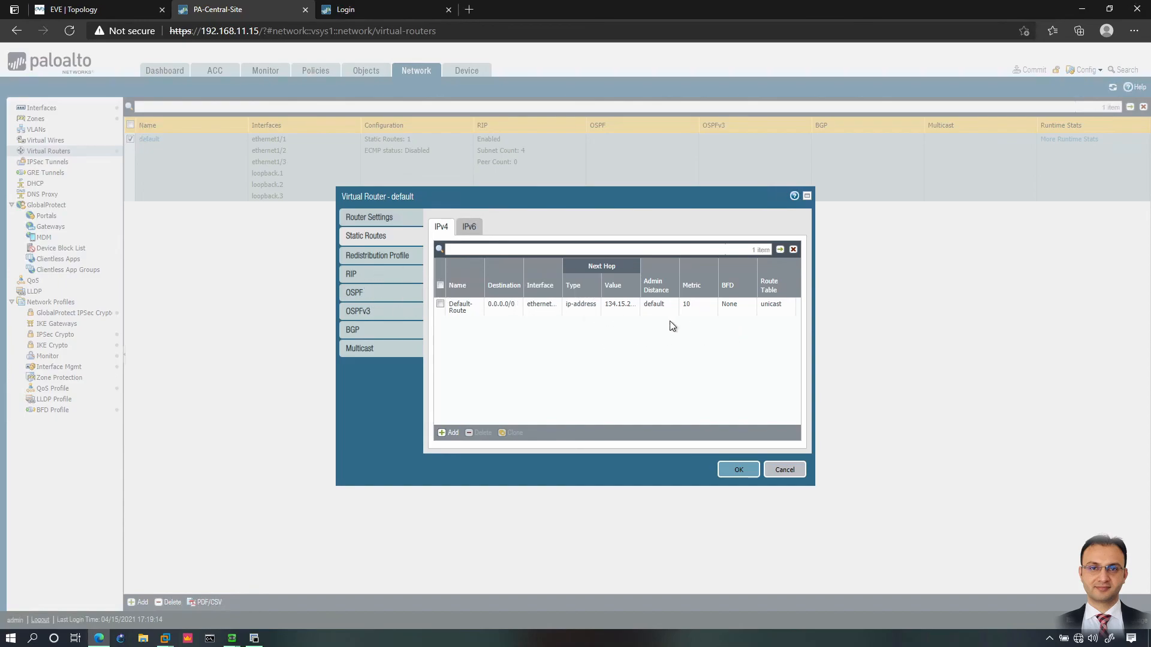
click(359, 274)
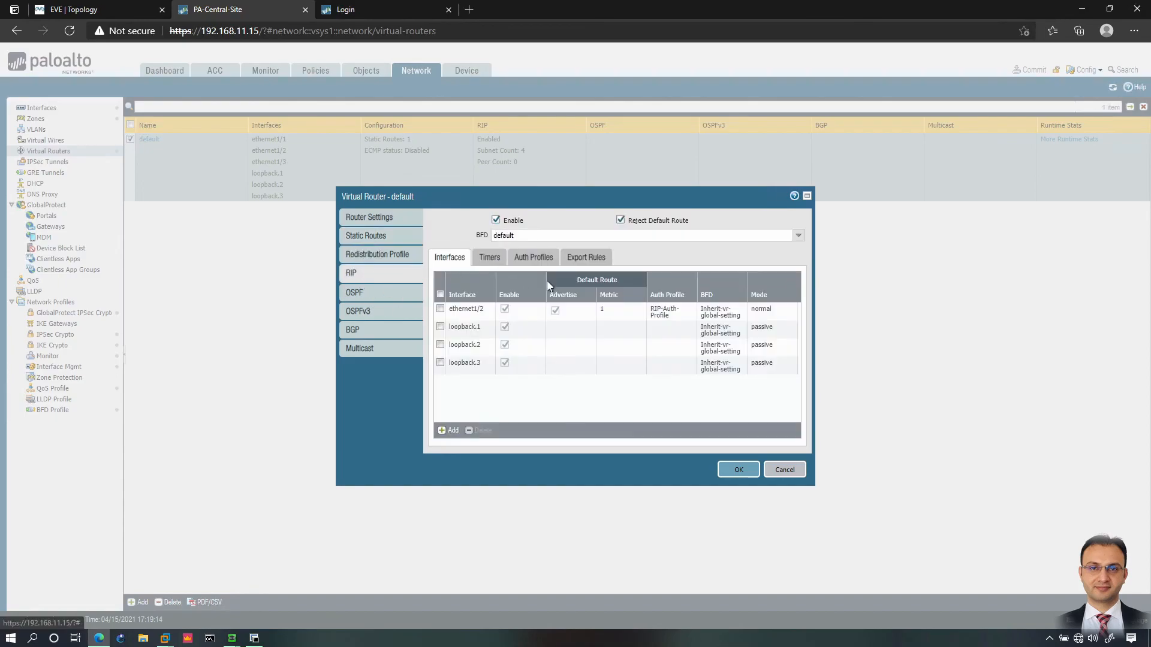
click(394, 239)
click(738, 470)
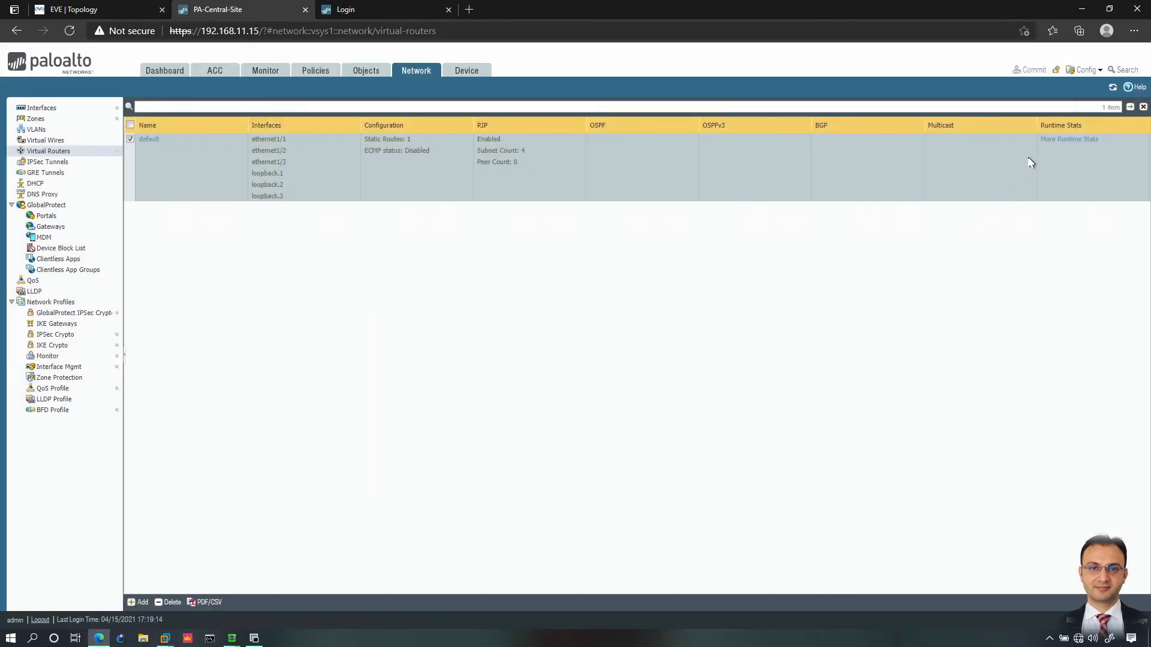
Step: Confirm in static route monitoring that the 0.0.0.0/0 route via 134.15.22.2 is Up
click(1052, 140)
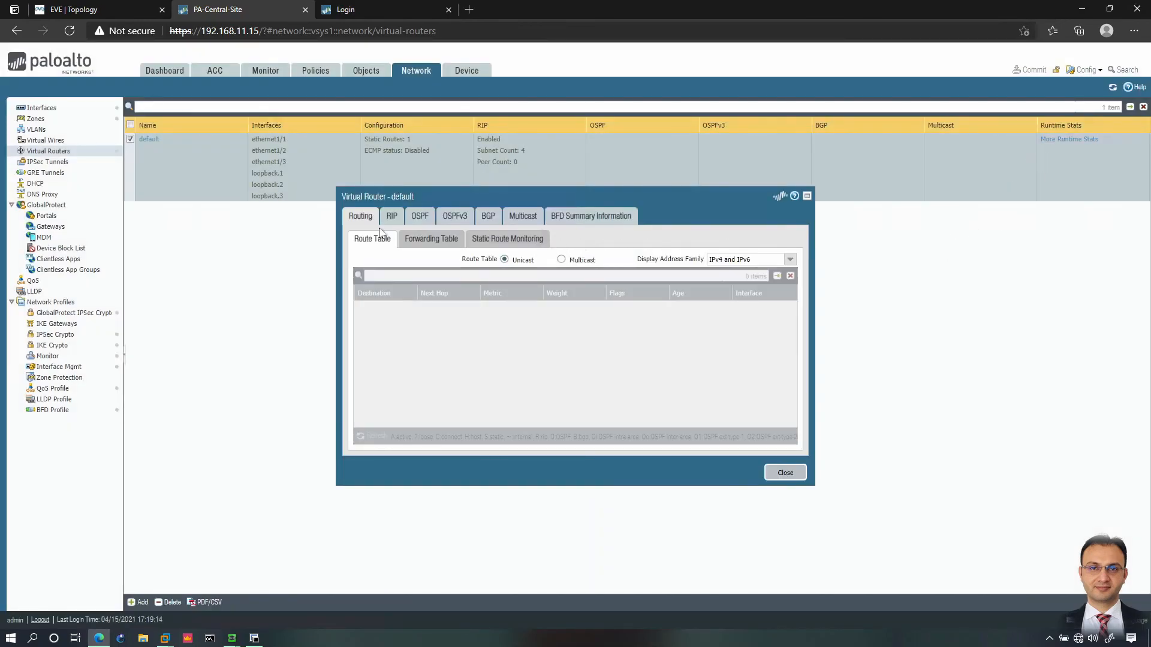
click(510, 241)
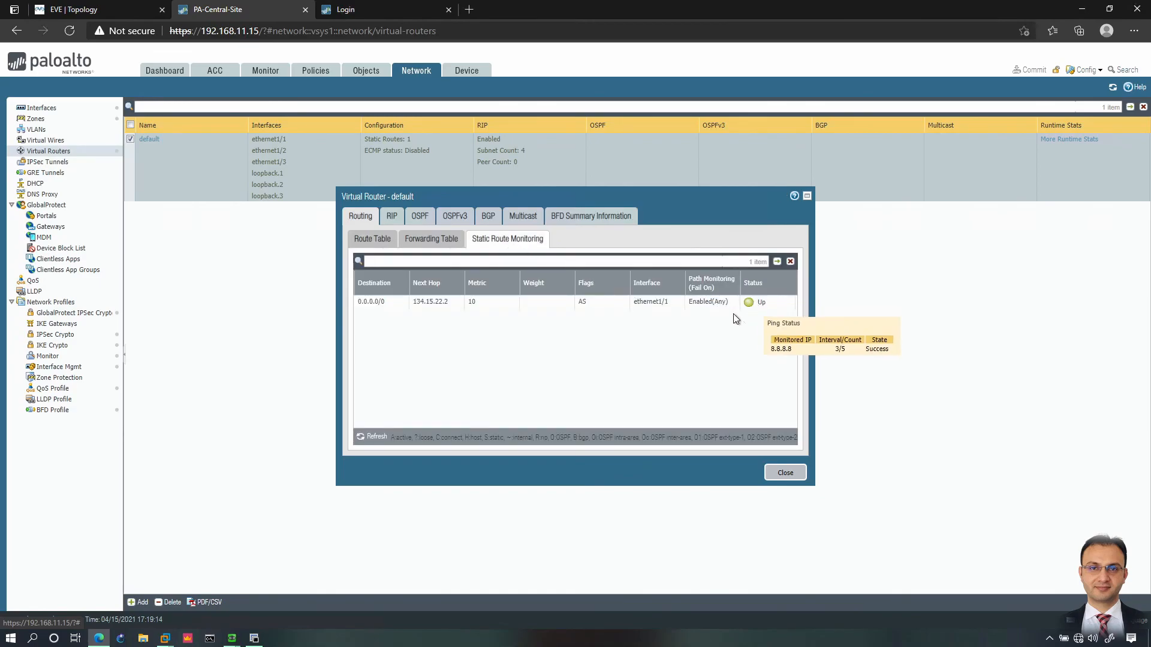
mouse_move(760, 306)
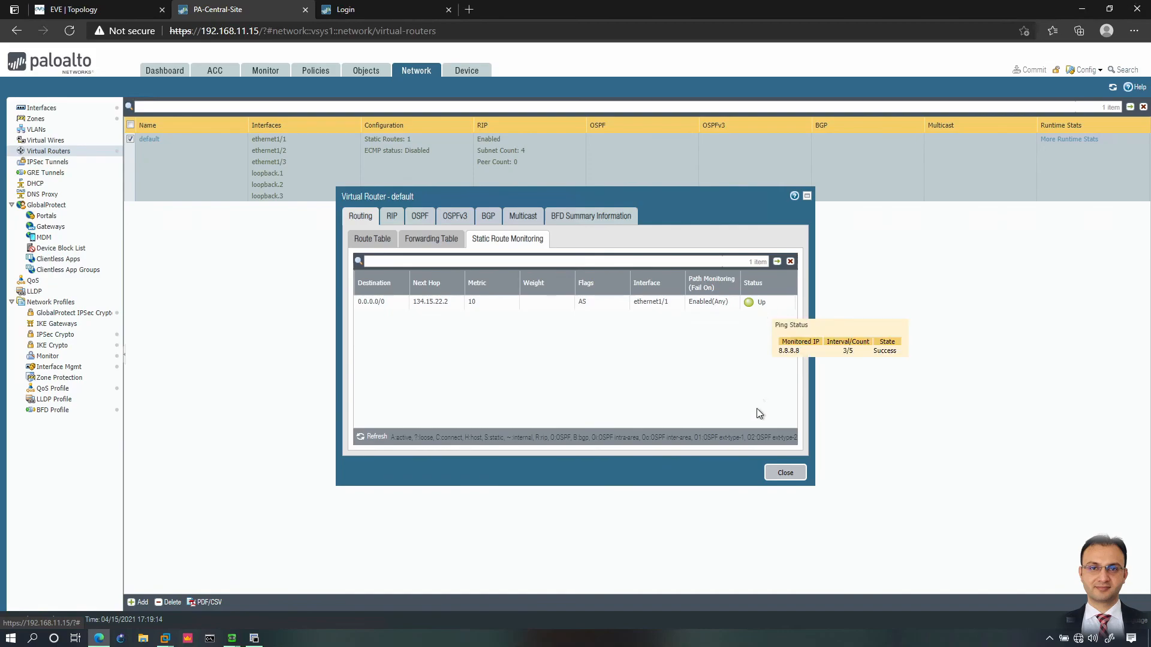
Step: Inspect Default-Route's 8.8.8.8 path monitoring in virtual router 'default', then cancel both dialogs unchanged
click(789, 481)
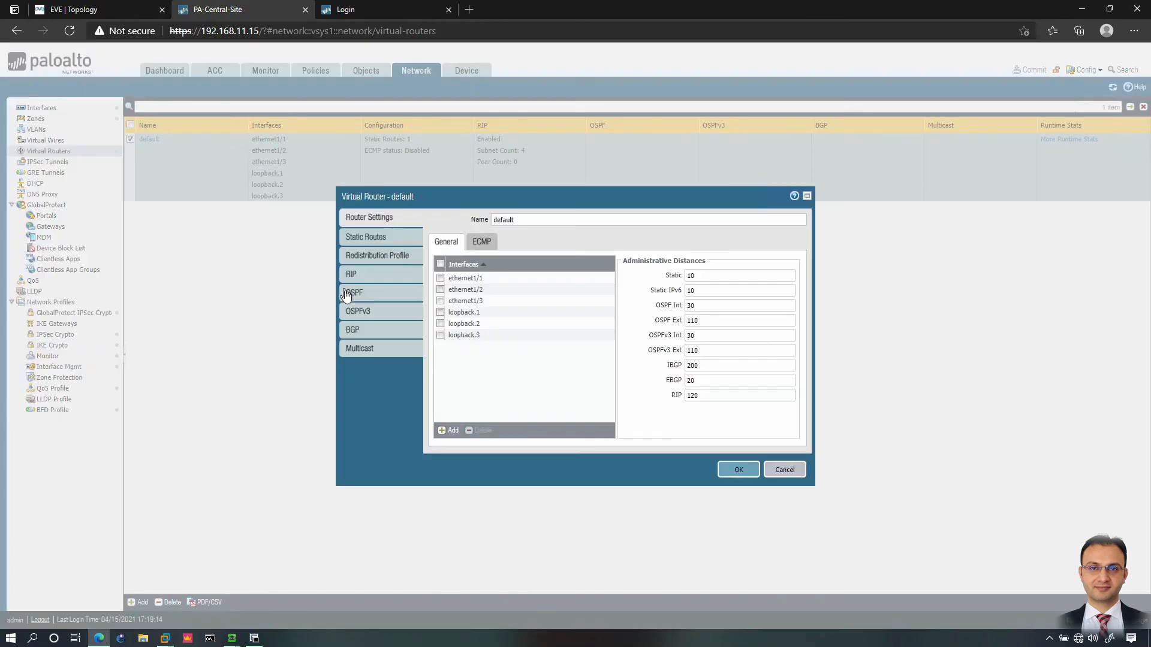
click(360, 237)
click(460, 307)
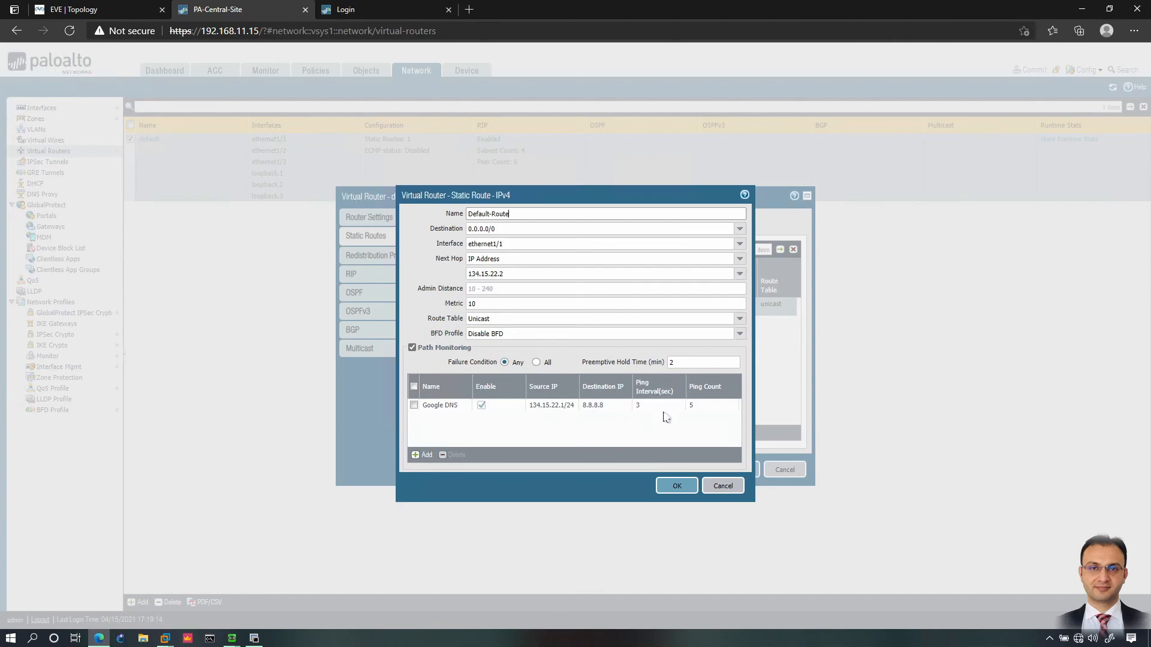
click(718, 487)
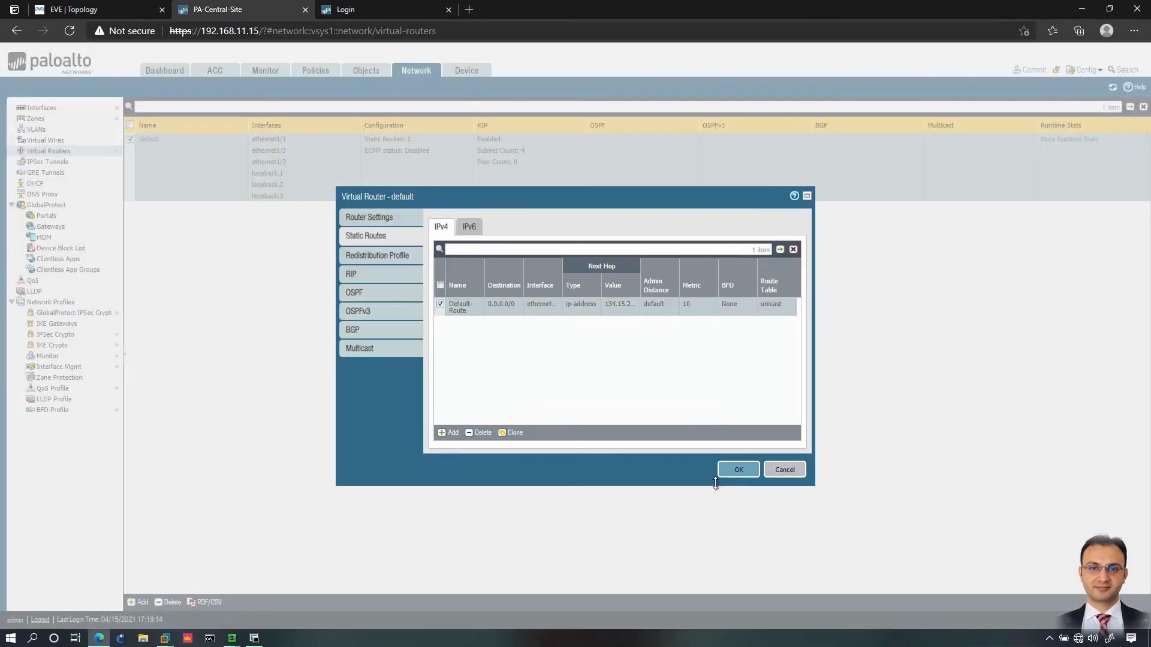
click(785, 471)
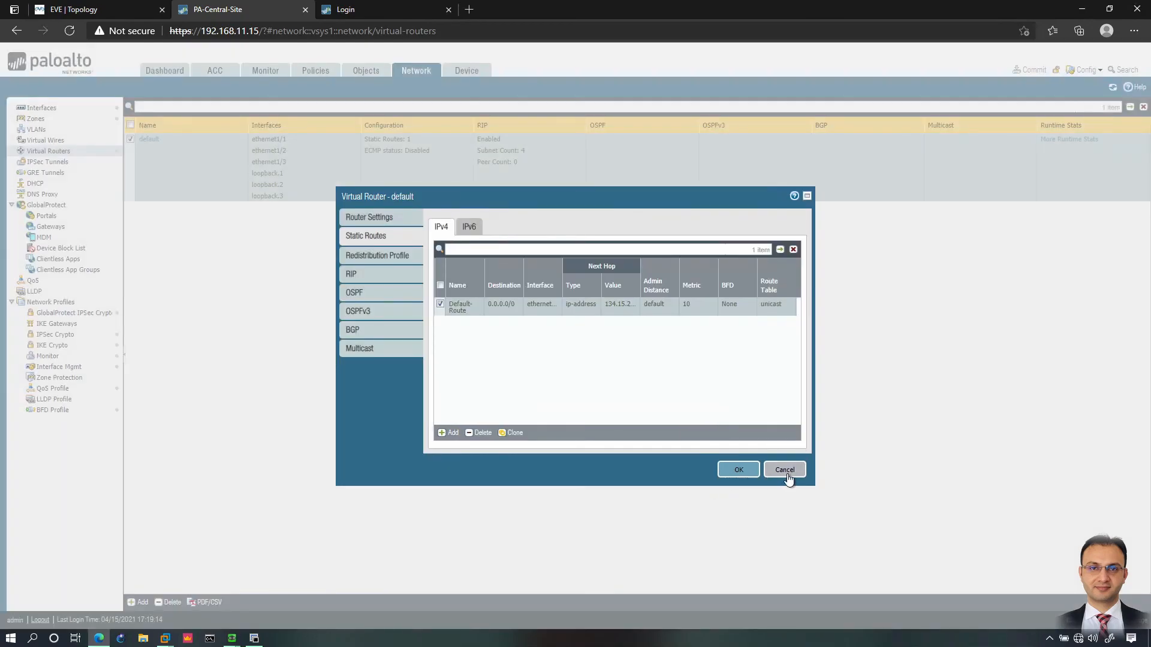